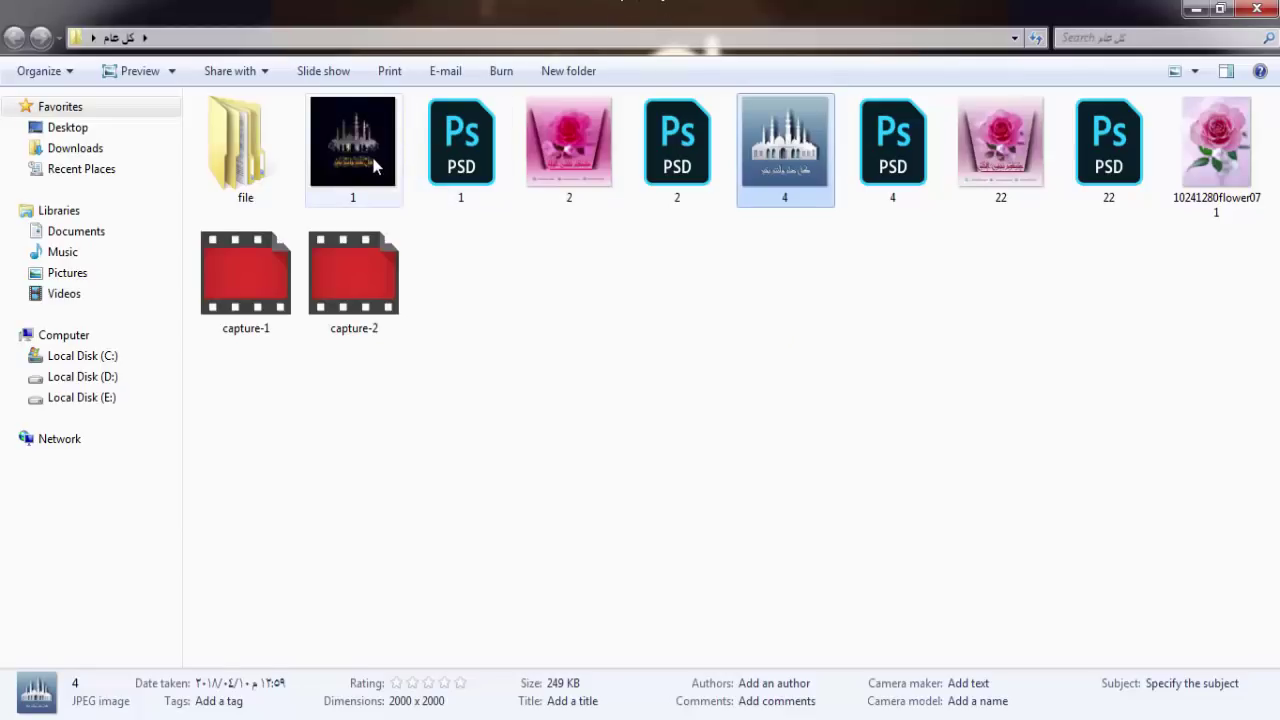
# Step: Open image 1, the mosque greeting card on a dark background, in Windows Photo Viewer
pyautogui.doubleClick(373, 162)
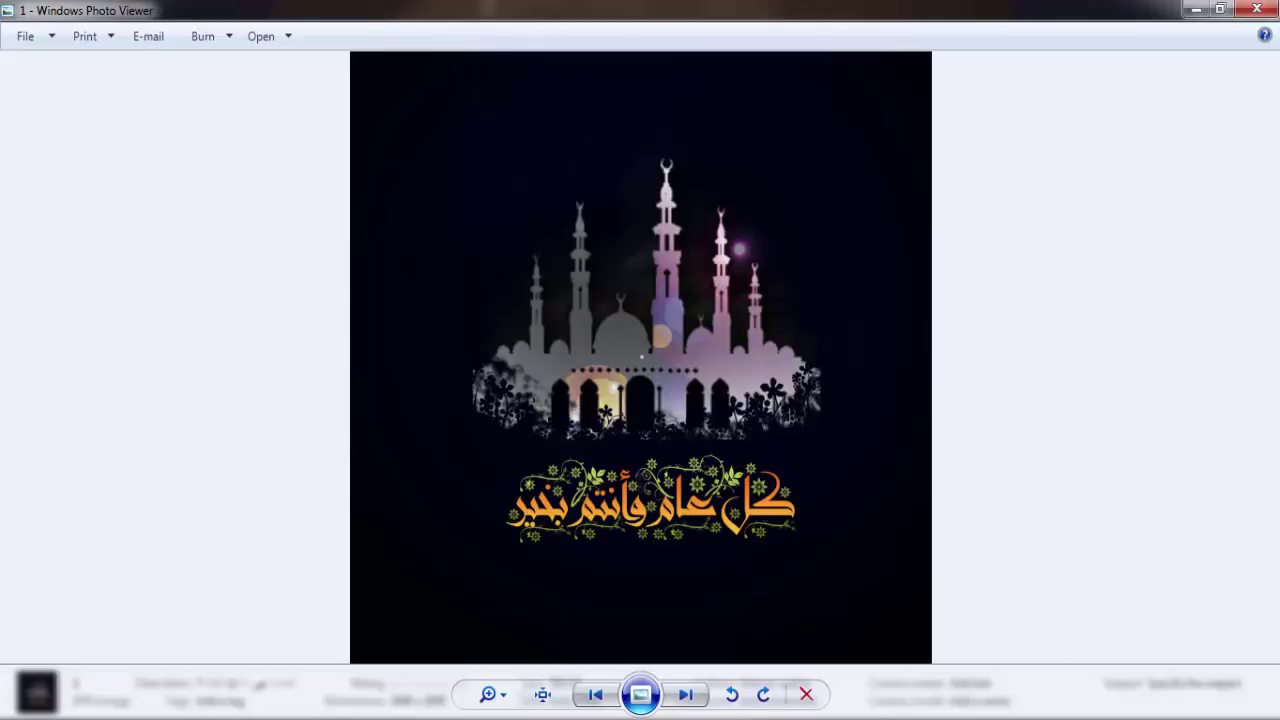
pyautogui.click(682, 697)
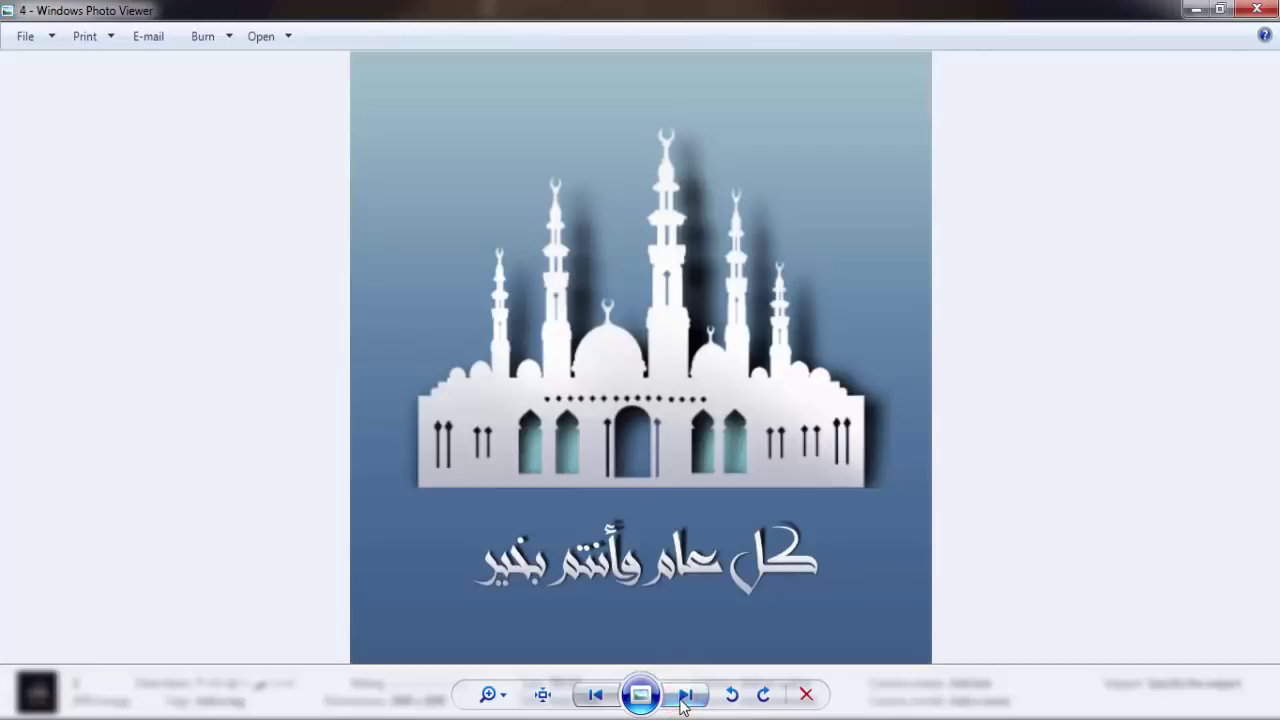
pyautogui.click(682, 698)
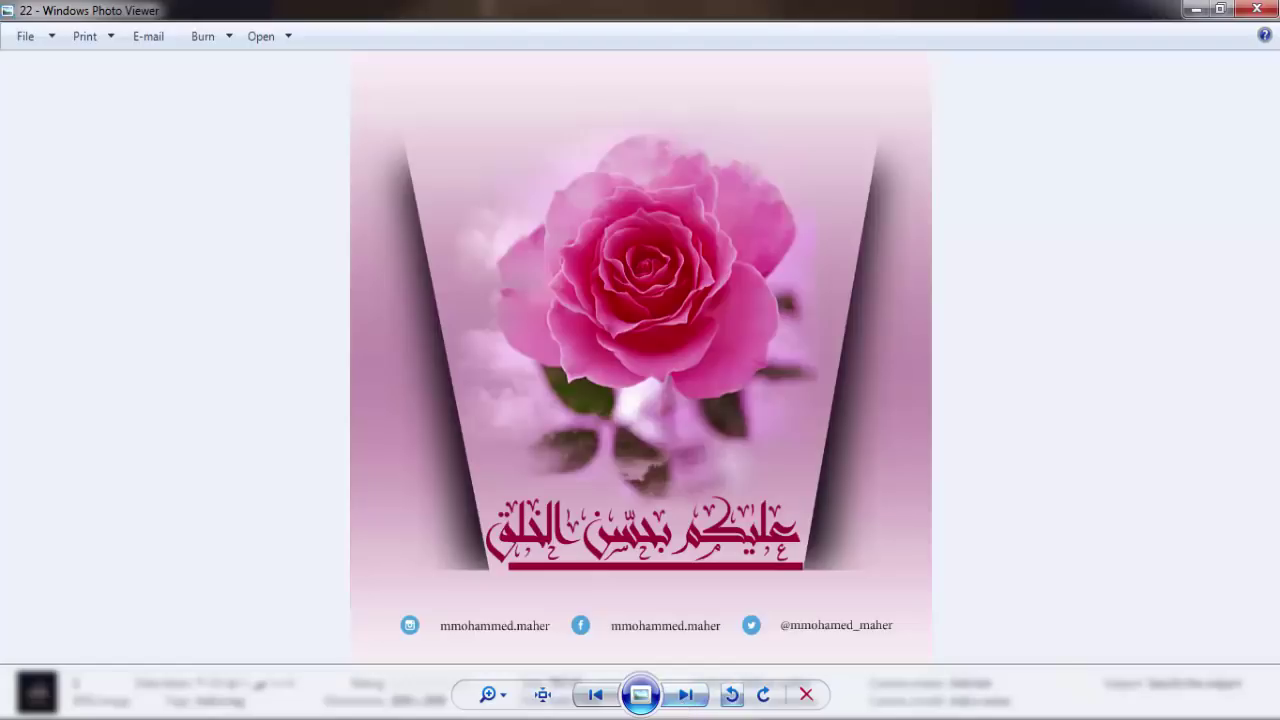
pyautogui.click(1257, 9)
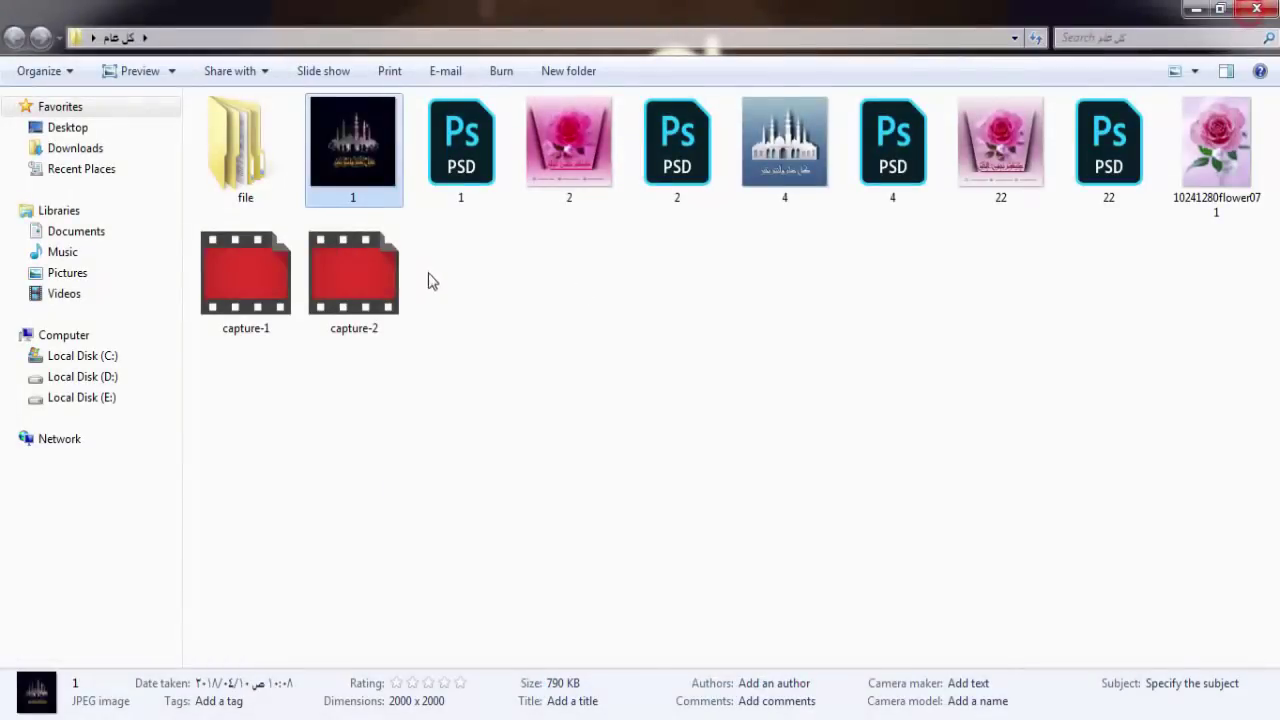
pyautogui.doubleClick(356, 172)
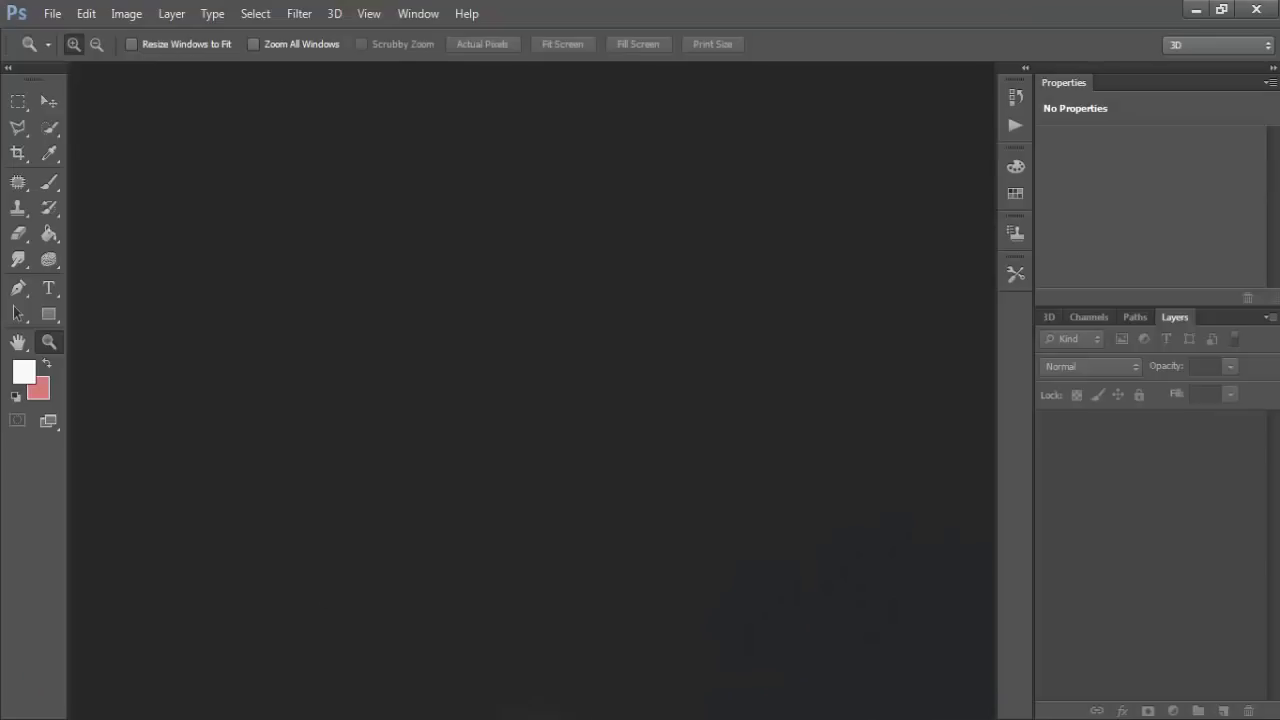
# Step: Create a new white 2000 × 2000 px document at 72 ppi
pyautogui.click(49, 12)
pyautogui.click(70, 36)
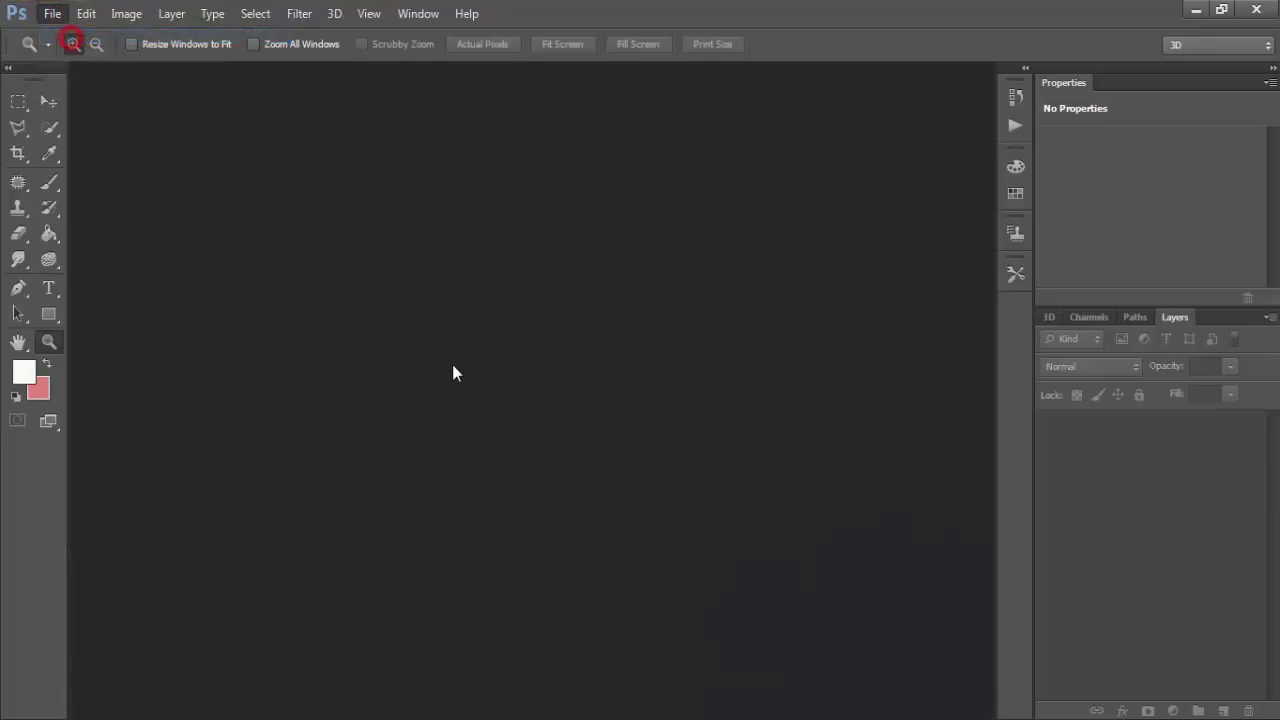
pyautogui.doubleClick(488, 378)
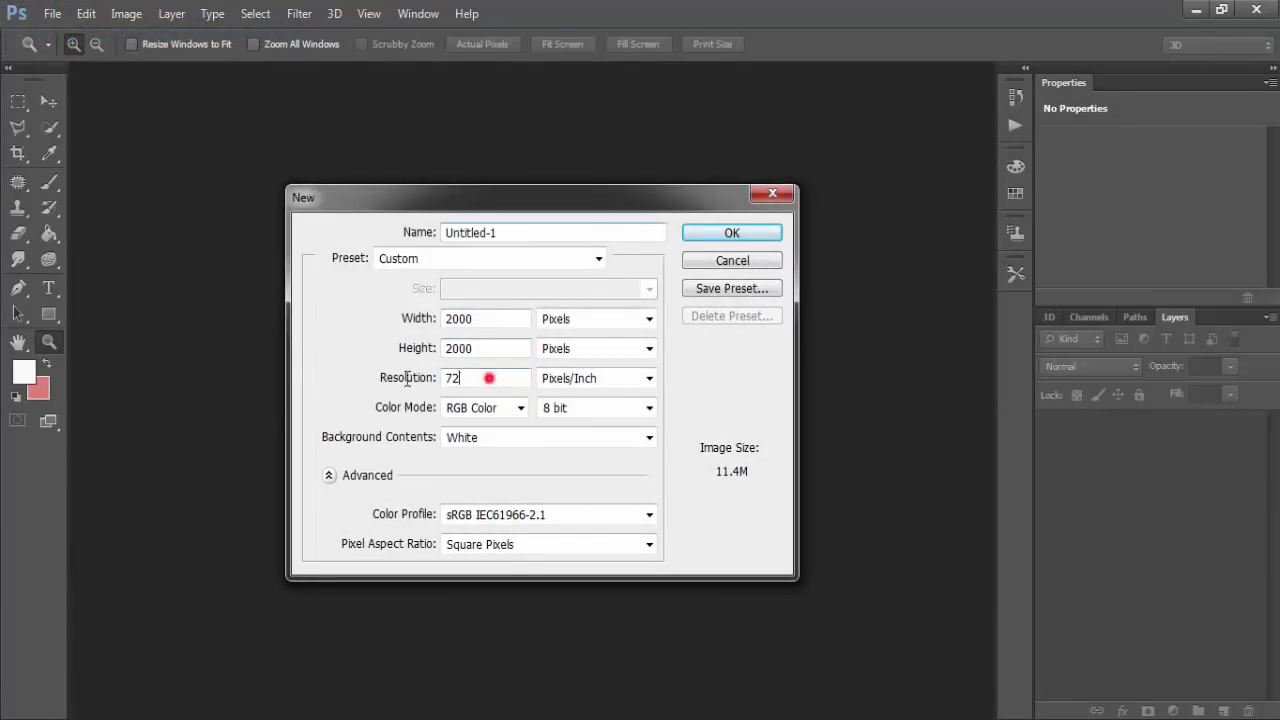
pyautogui.click(758, 237)
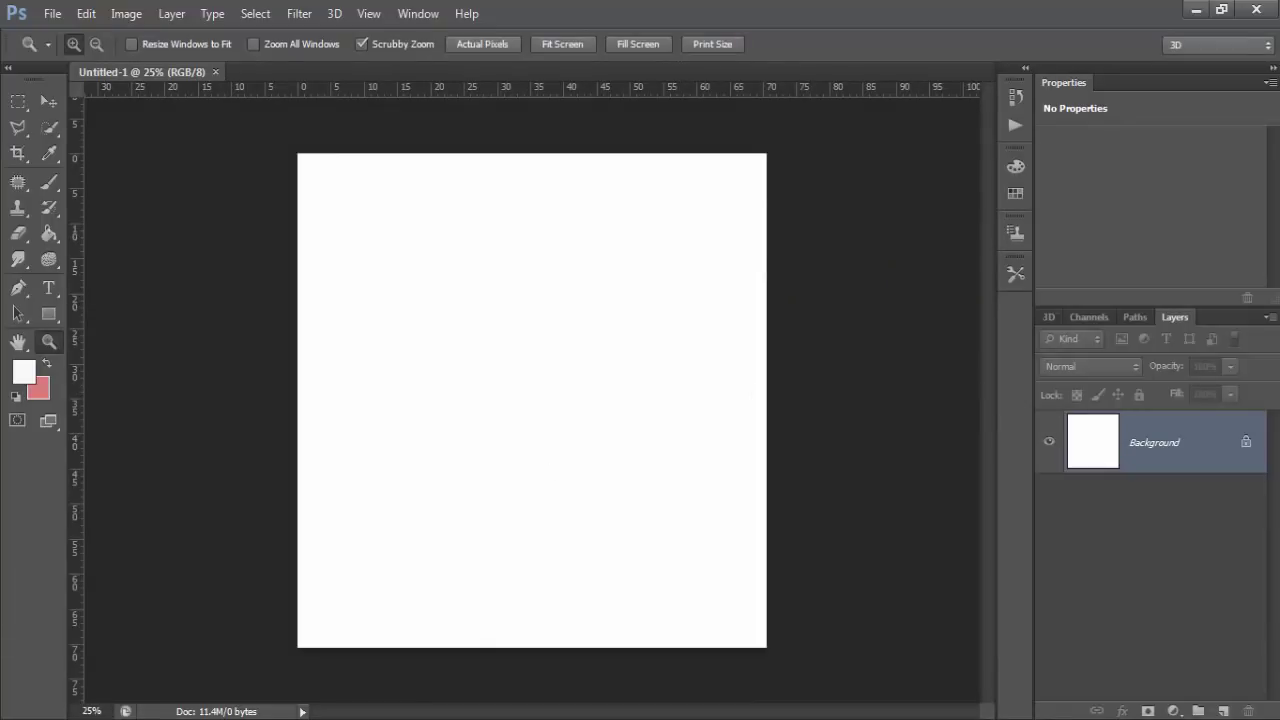
pyautogui.click(1174, 711)
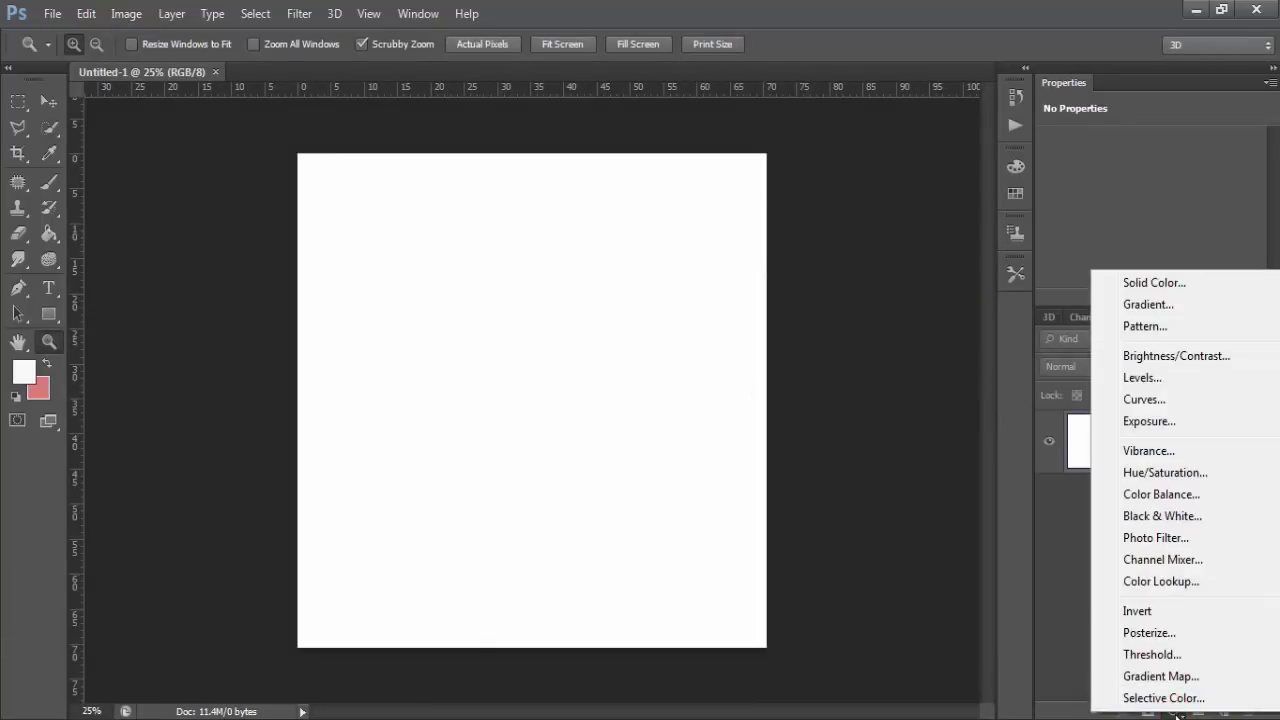
# Step: Cover the canvas with a dark navy (06031e) Solid Color fill layer, fitted on screen
pyautogui.click(1161, 286)
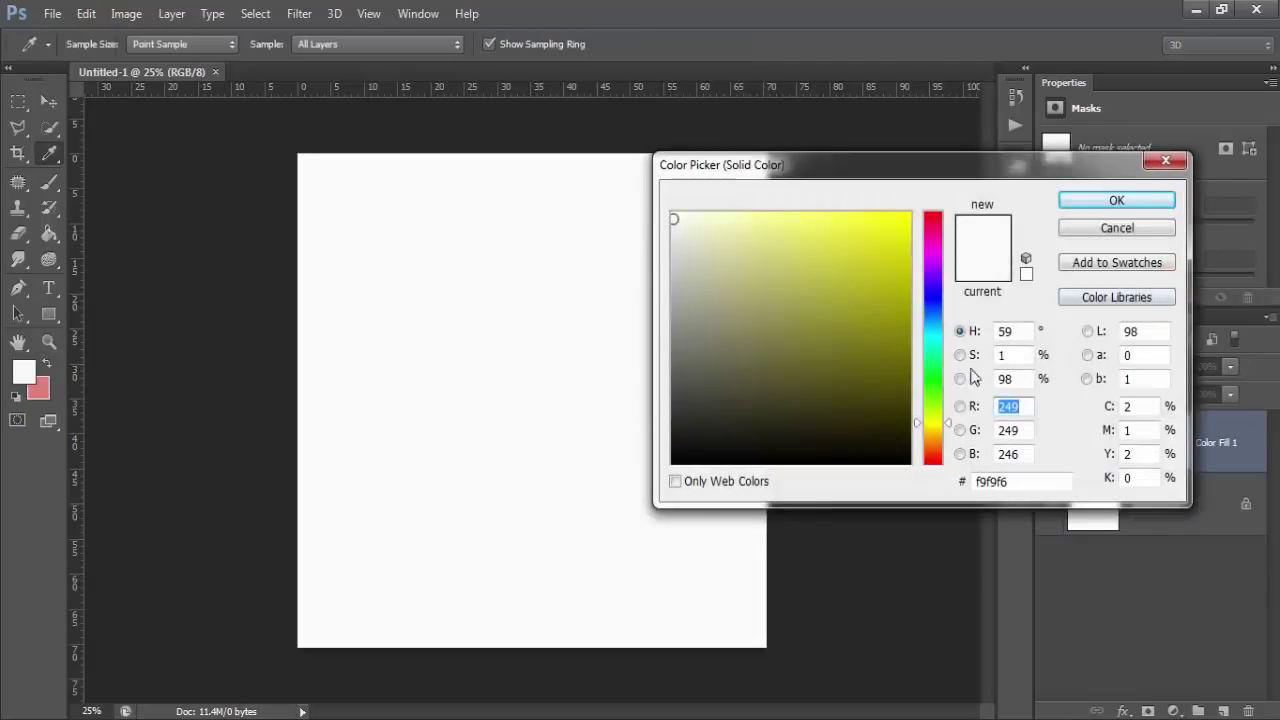
pyautogui.click(939, 292)
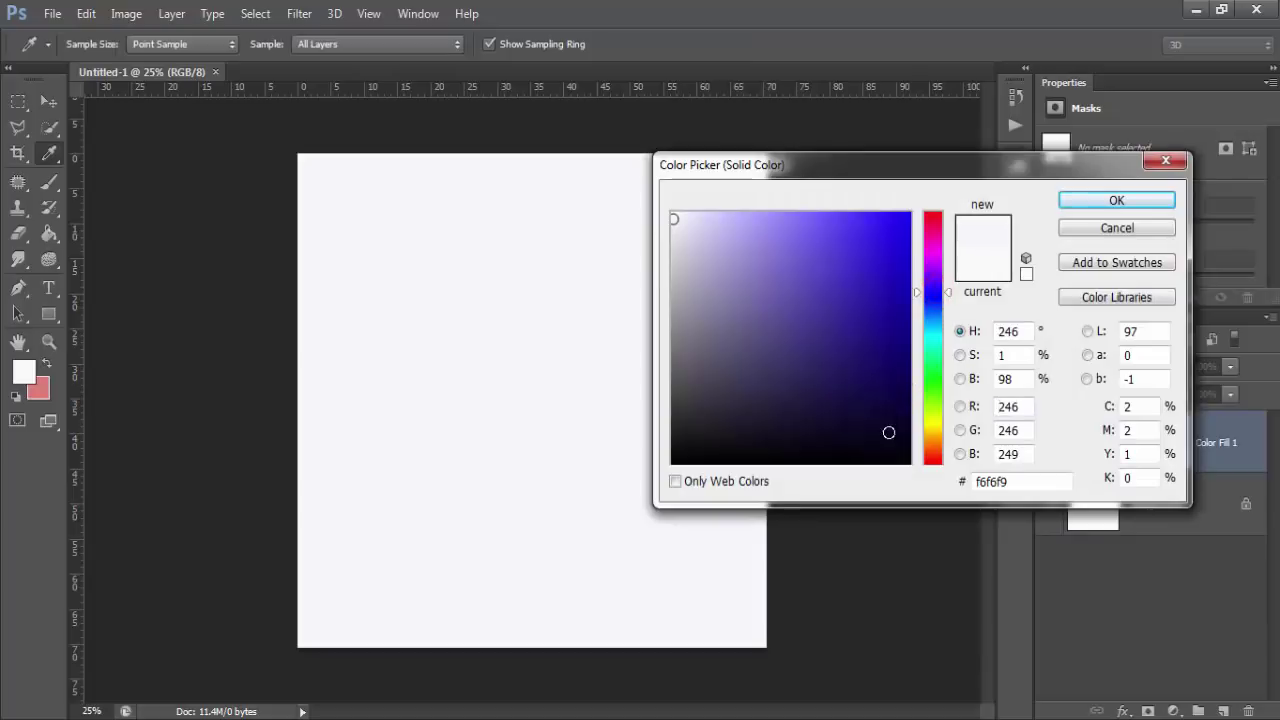
pyautogui.click(894, 431)
pyautogui.moveTo(894, 431); pyautogui.dragTo(885, 434)
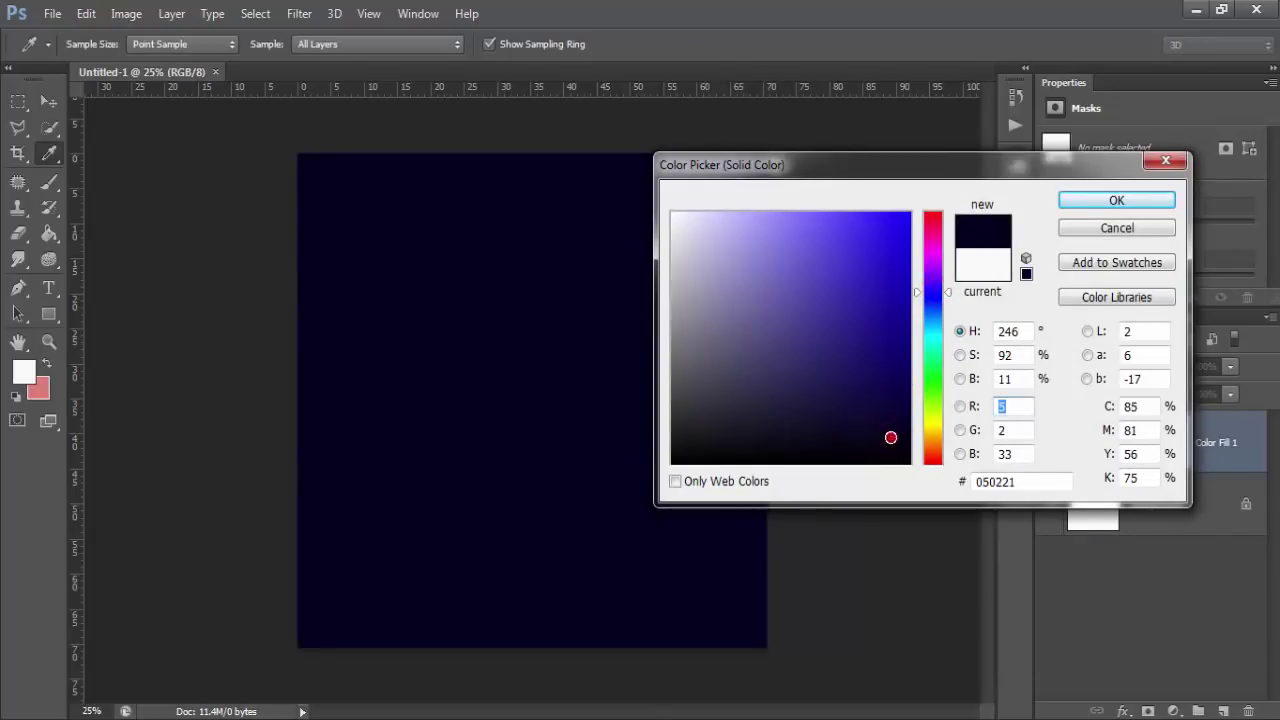
pyautogui.click(1086, 202)
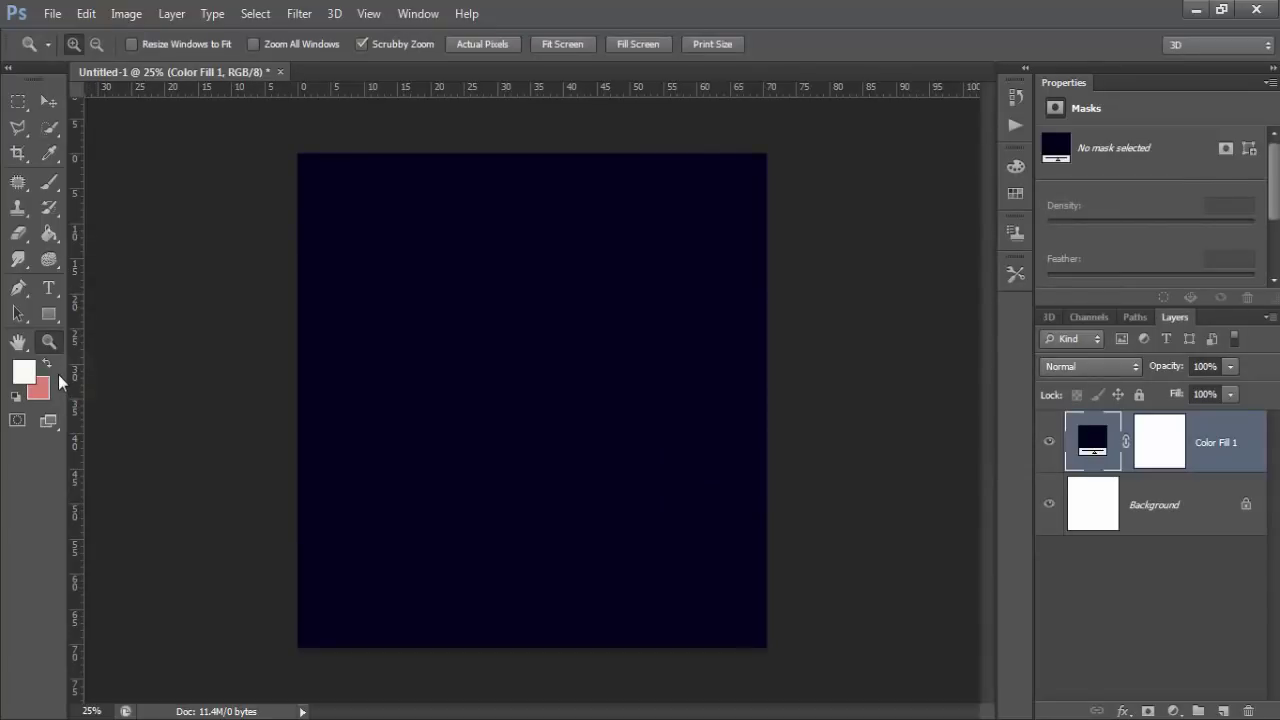
pyautogui.hotkey('ctrl', '0')
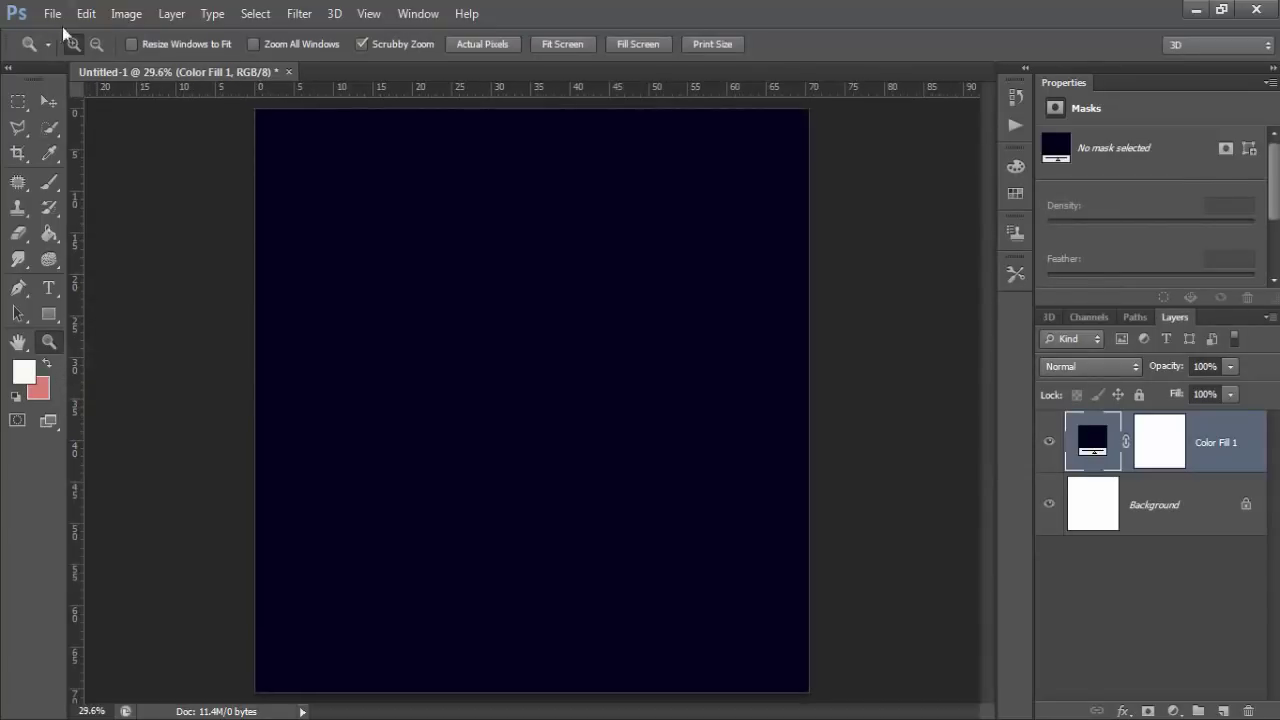
# Step: On a new layer, select the mosque skyline brush preset
pyautogui.click(46, 184)
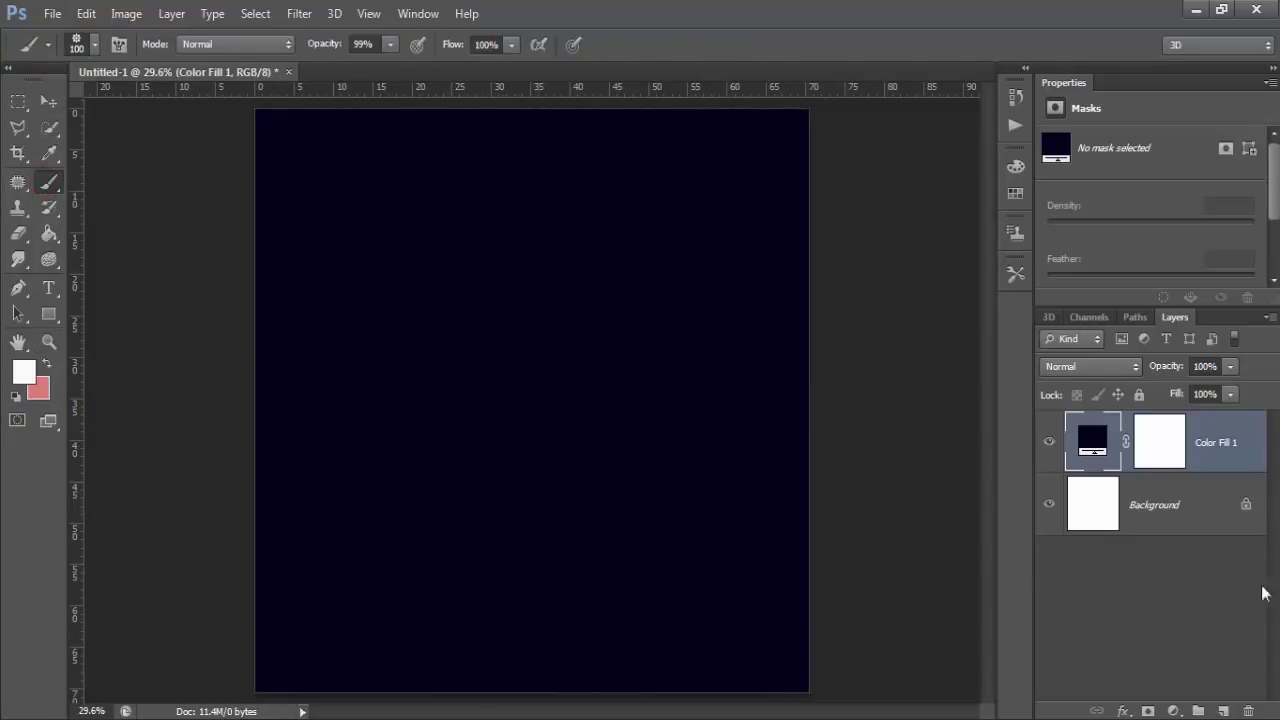
pyautogui.click(1222, 711)
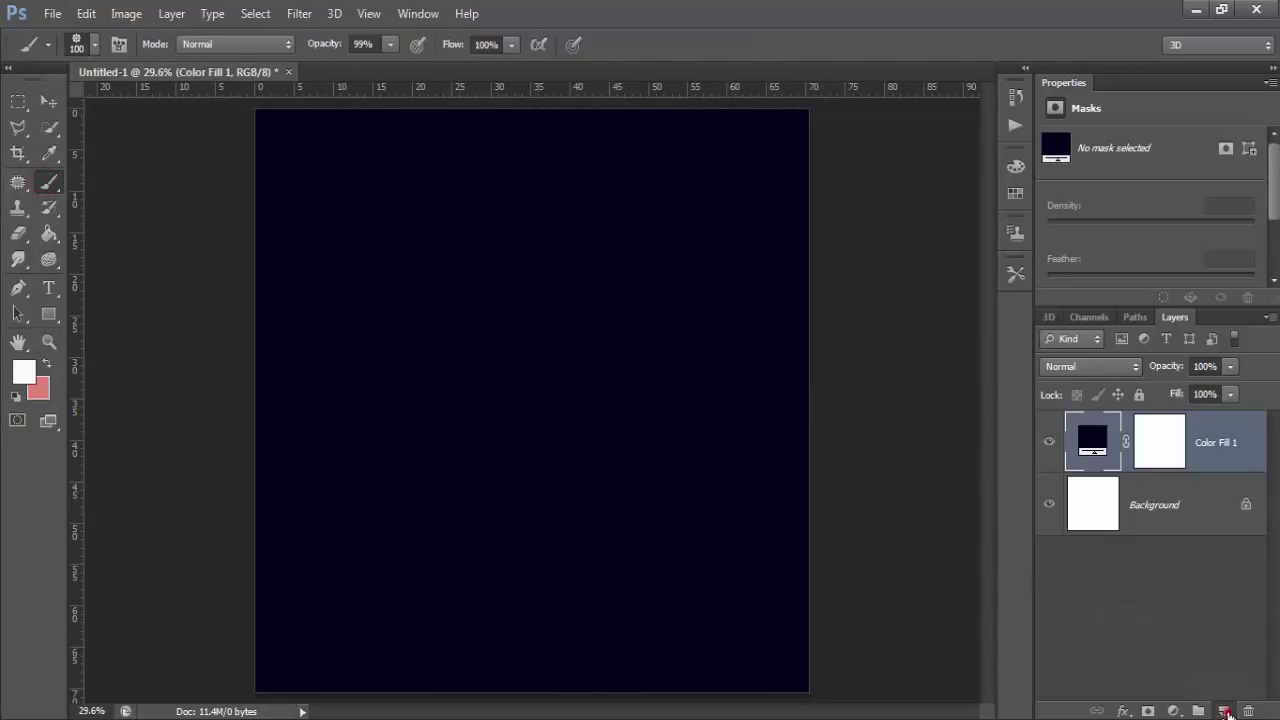
pyautogui.click(92, 45)
pyautogui.scroll(-1, 252, 320)
pyautogui.scroll(-3, 251, 414)
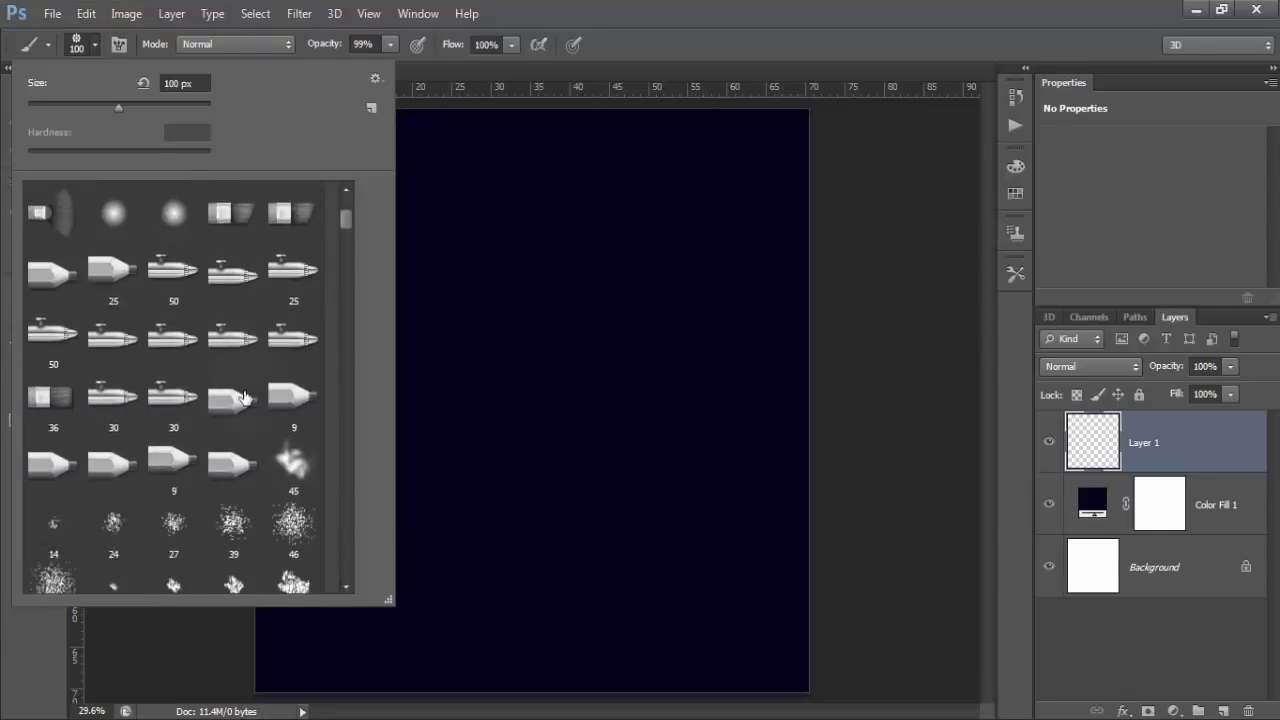
pyautogui.scroll(-3, 243, 396)
pyautogui.scroll(-3, 243, 396)
pyautogui.scroll(-2, 243, 396)
pyautogui.scroll(-3, 243, 396)
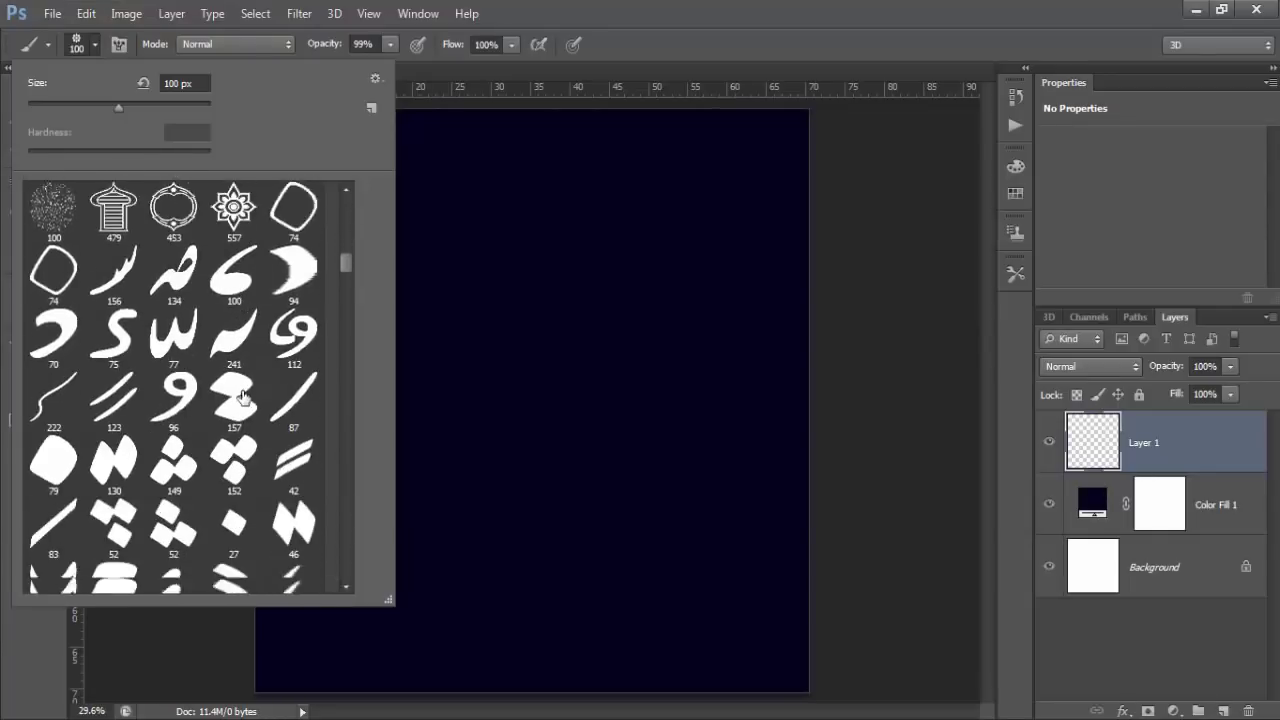
pyautogui.scroll(-2, 243, 396)
pyautogui.scroll(-3, 241, 398)
pyautogui.scroll(-3, 241, 398)
pyautogui.scroll(-3, 241, 400)
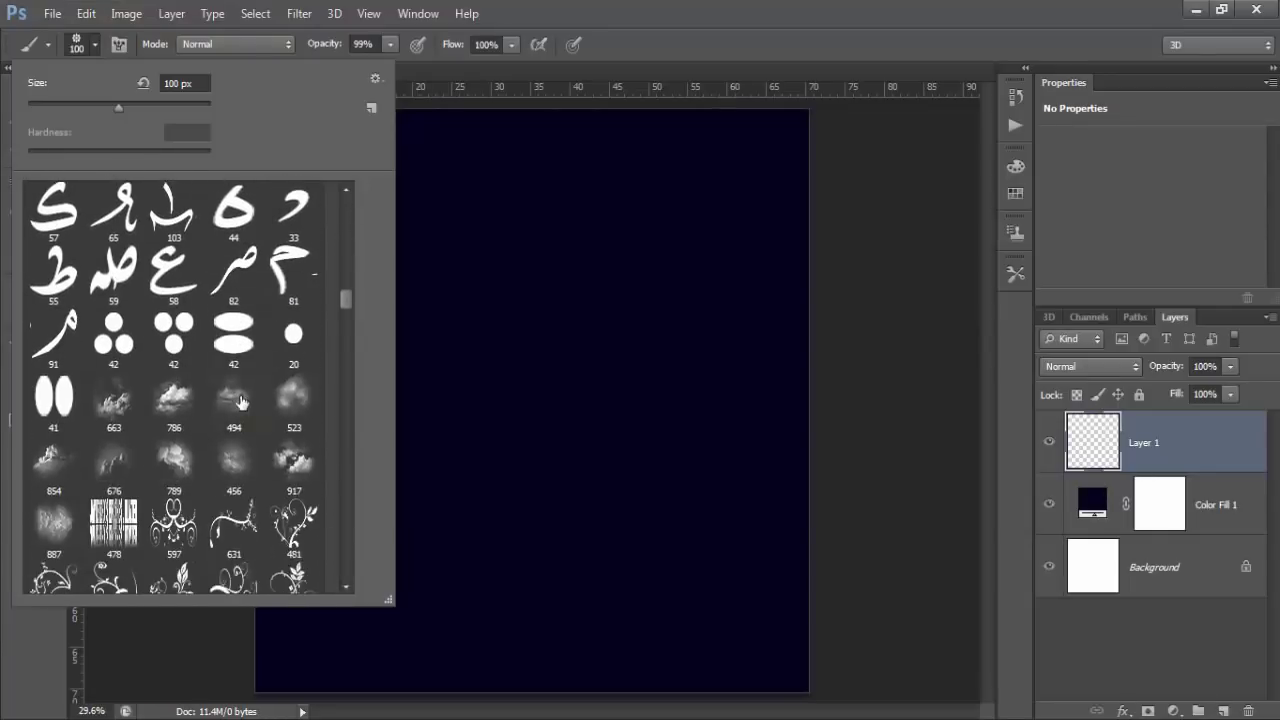
pyautogui.scroll(-1, 241, 402)
pyautogui.scroll(-3, 241, 402)
pyautogui.scroll(-3, 241, 402)
pyautogui.scroll(-3, 241, 402)
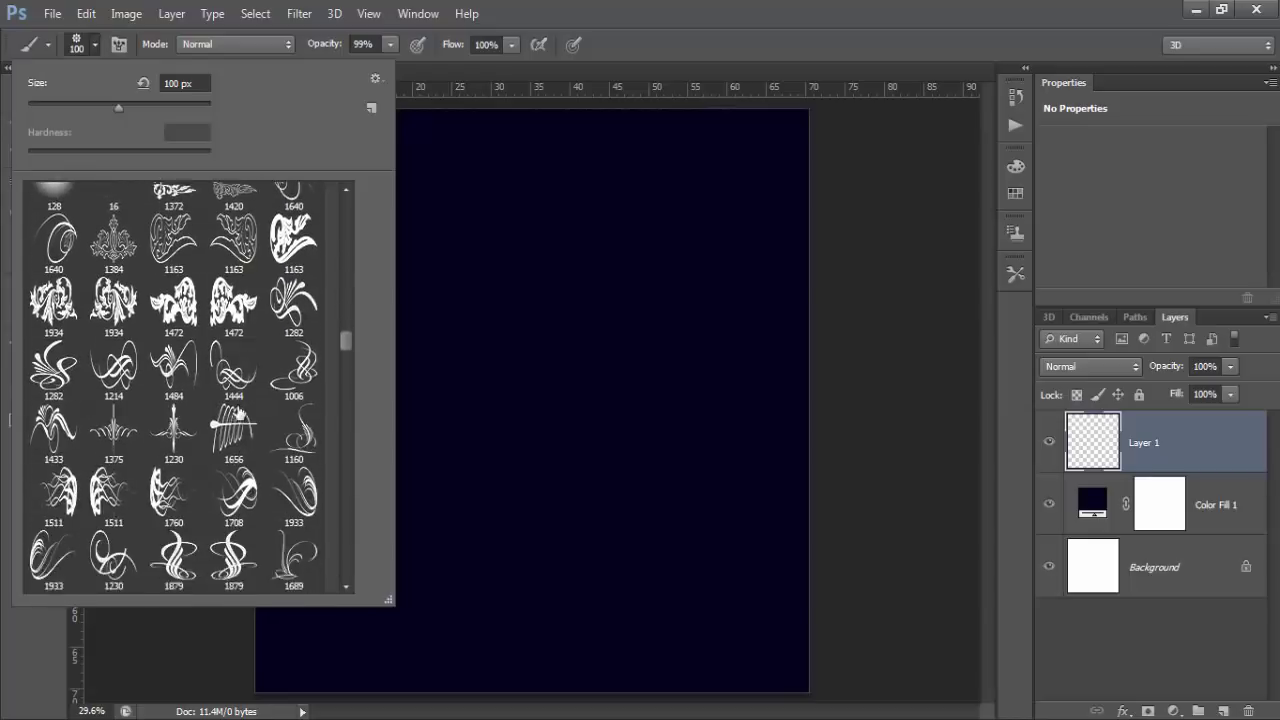
pyautogui.scroll(-1, 241, 402)
pyautogui.moveTo(346, 343); pyautogui.dragTo(339, 573)
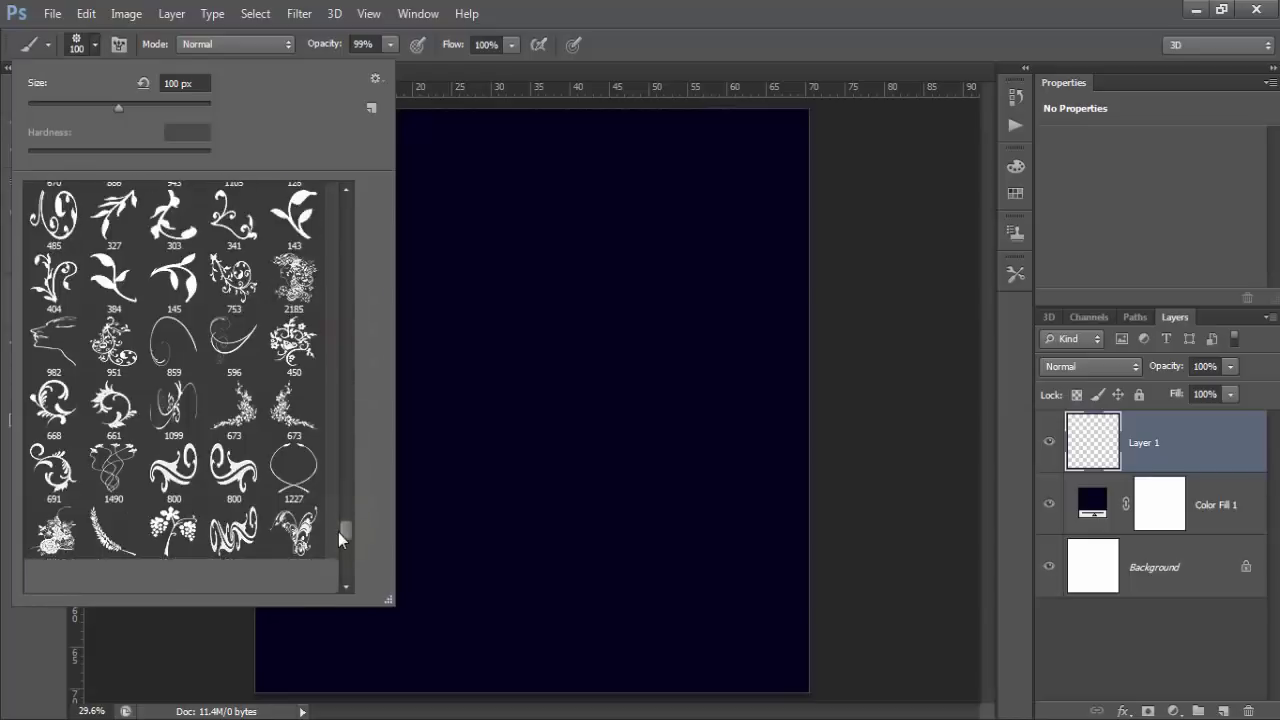
pyautogui.click(233, 497)
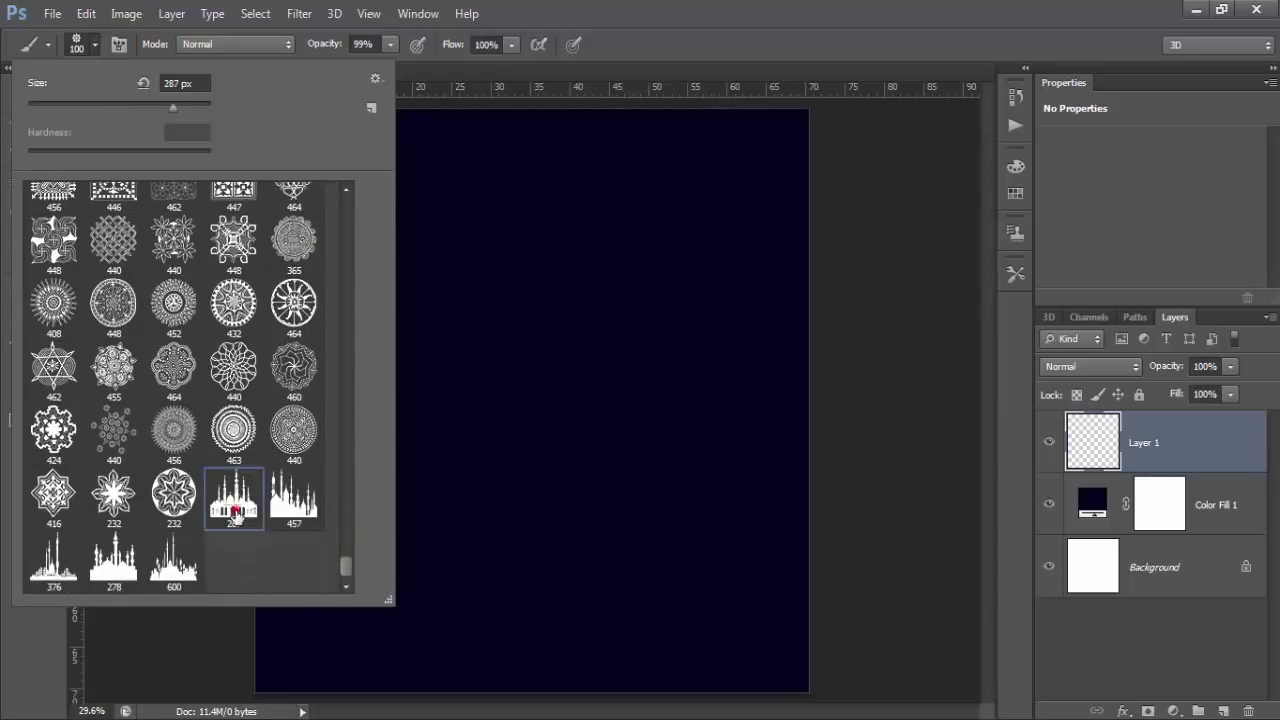
pyautogui.click(706, 8)
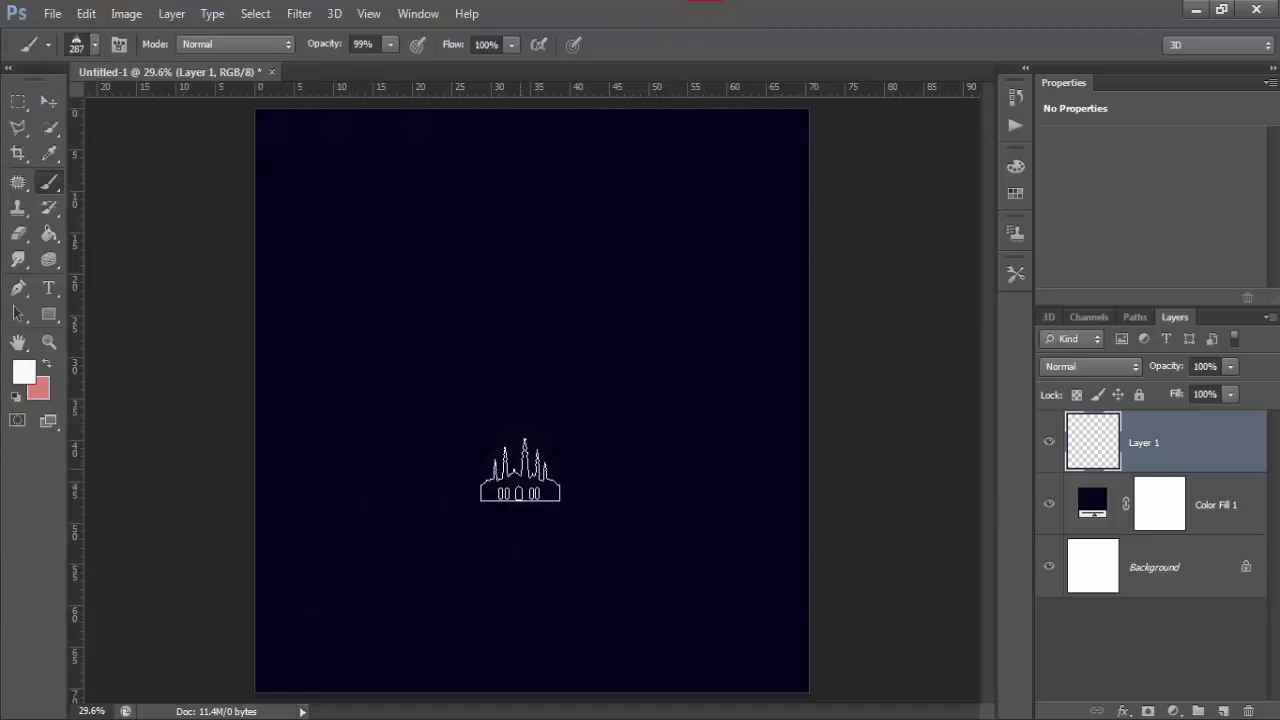
# Step: Stamp a white mosque silhouette at about 1300 px in the canvas centre
pyautogui.press(']')
pyautogui.press(']')
pyautogui.press(']')
pyautogui.press(']')
pyautogui.press(']')
pyautogui.press(']')
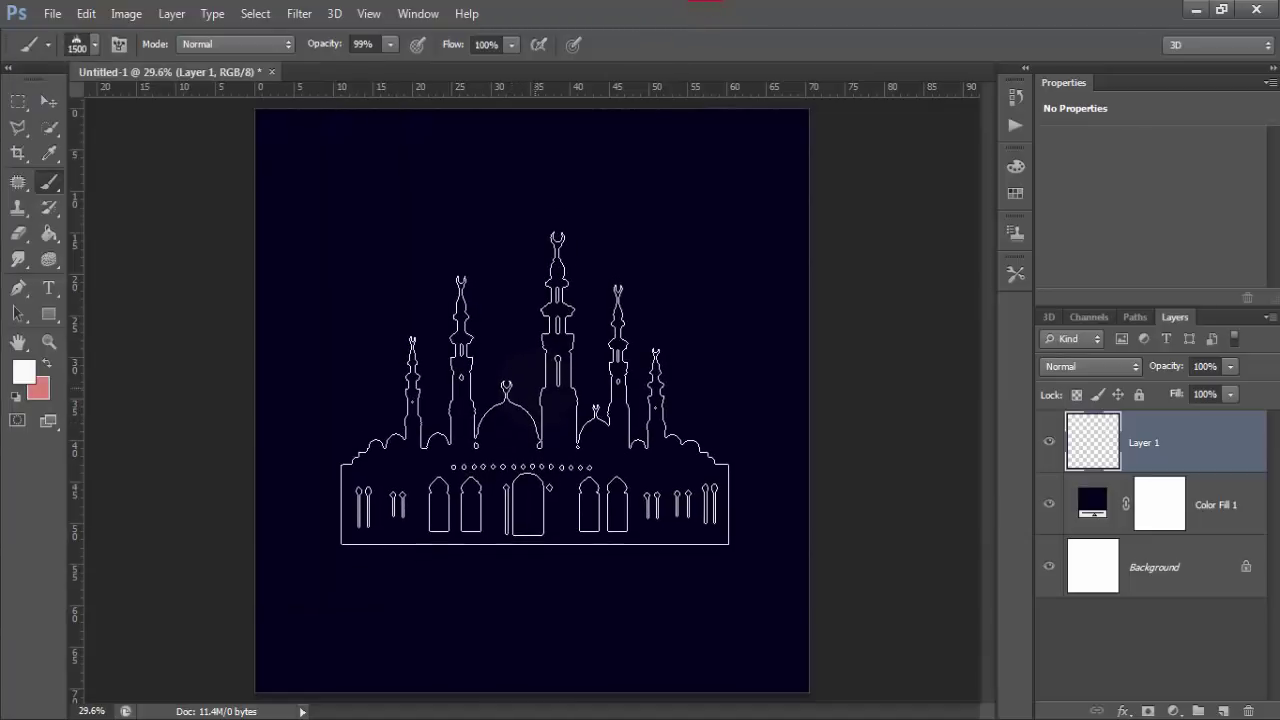
pyautogui.press(']')
pyautogui.press(']')
pyautogui.press(']')
pyautogui.press('[')
pyautogui.press('[')
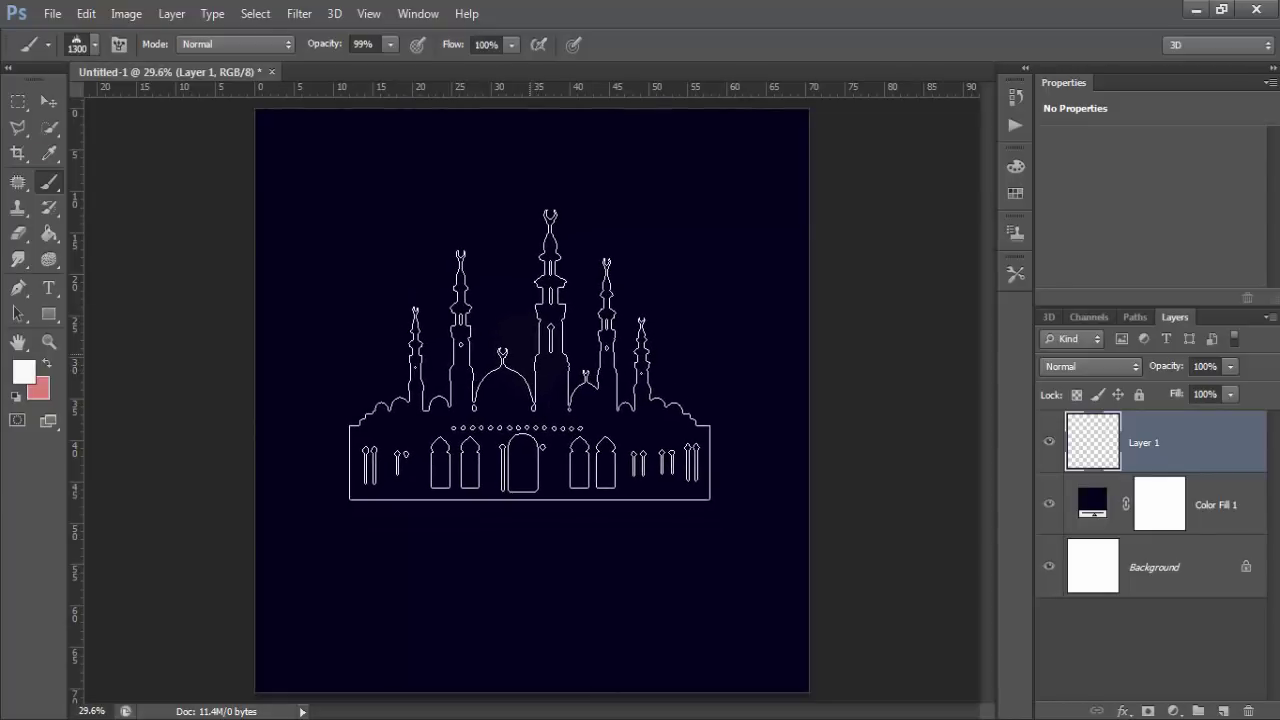
pyautogui.click(529, 354)
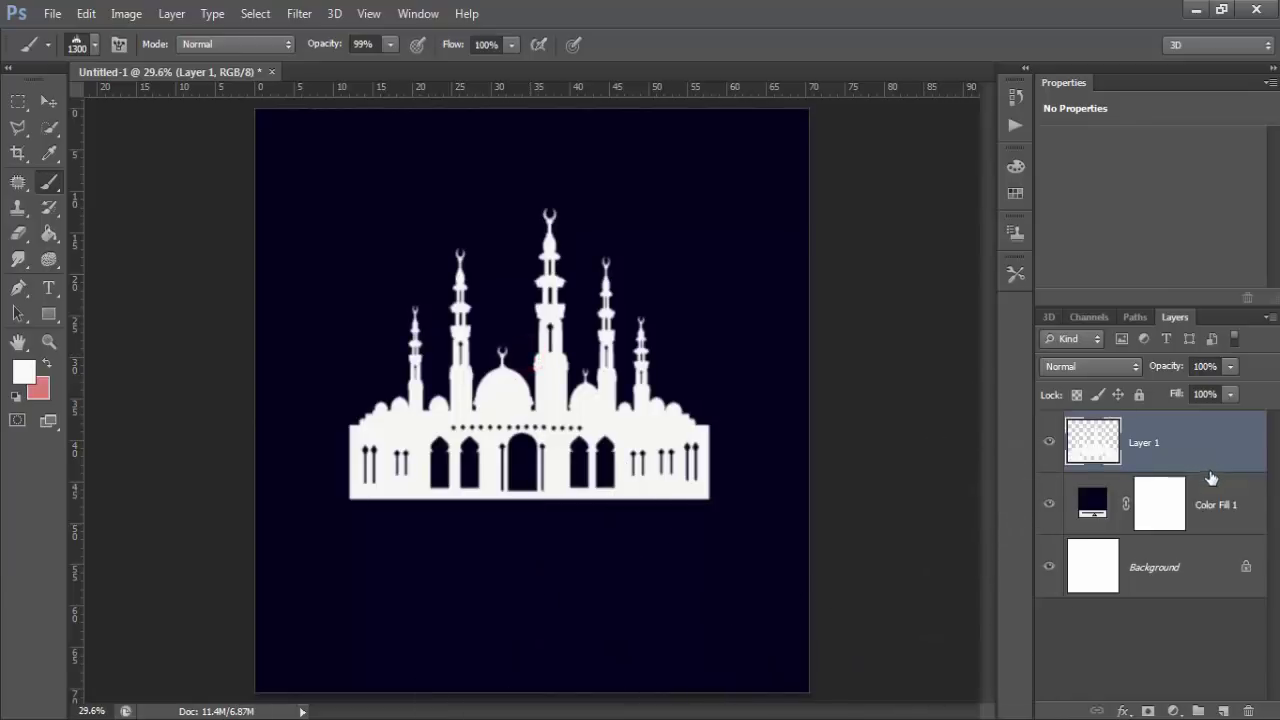
# Step: Nudge the mosque a few pixels right, left and down into position
pyautogui.click(49, 102)
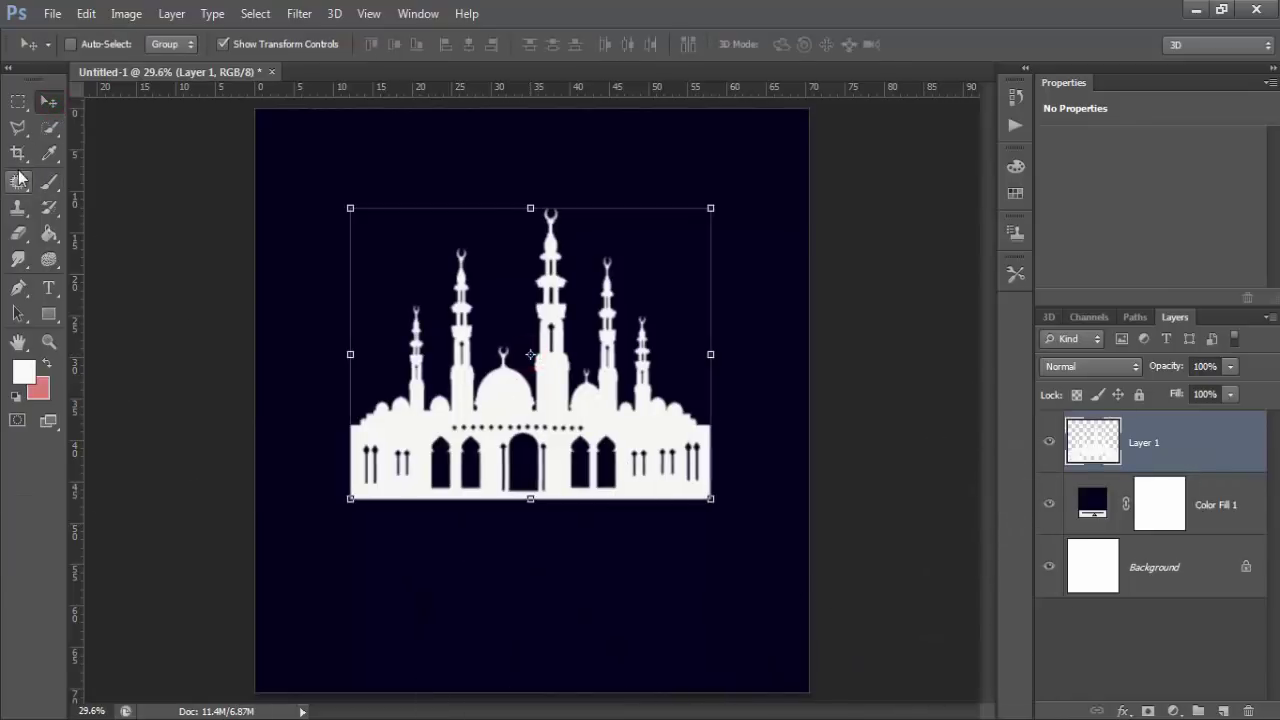
pyautogui.hotkey('shift', 'Right')
pyautogui.press('Left')
pyautogui.press('Left')
pyautogui.press('Left')
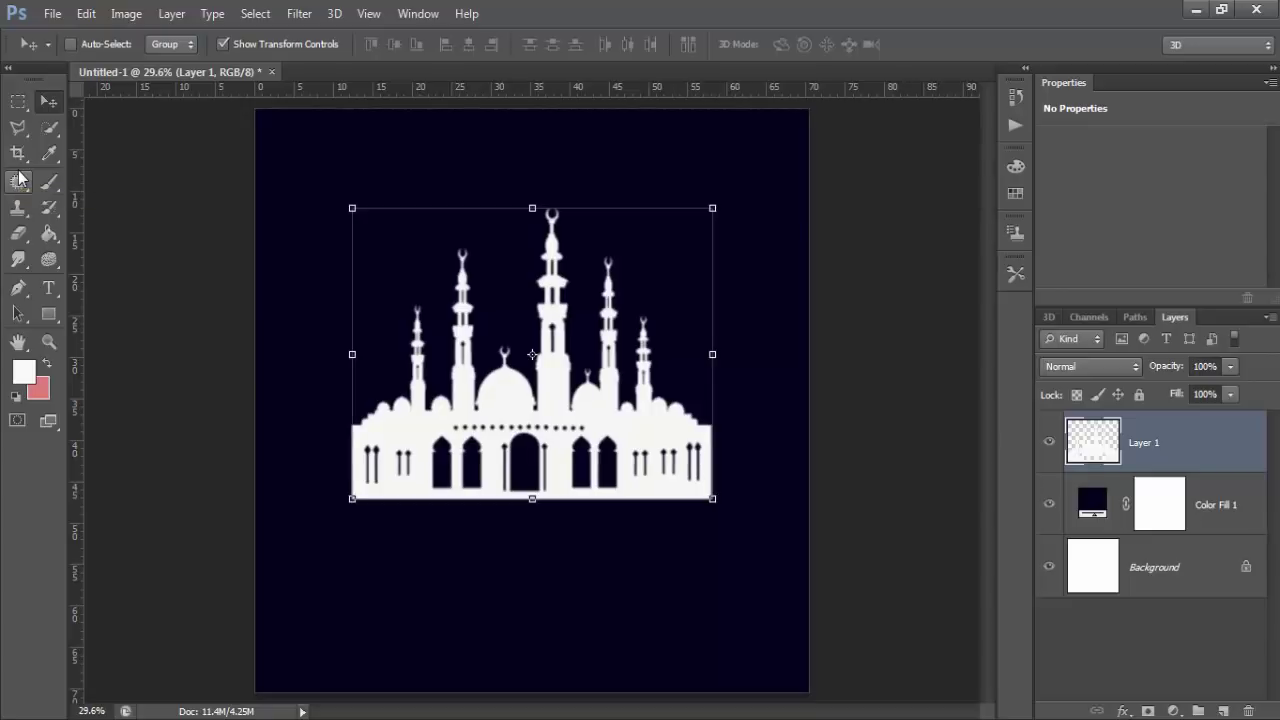
pyautogui.press('Down')
pyautogui.press('Down')
pyautogui.press('Down')
# Step: Add a new layer above Color Fill 1 and set the foreground to bright yellow
pyautogui.click(49, 342)
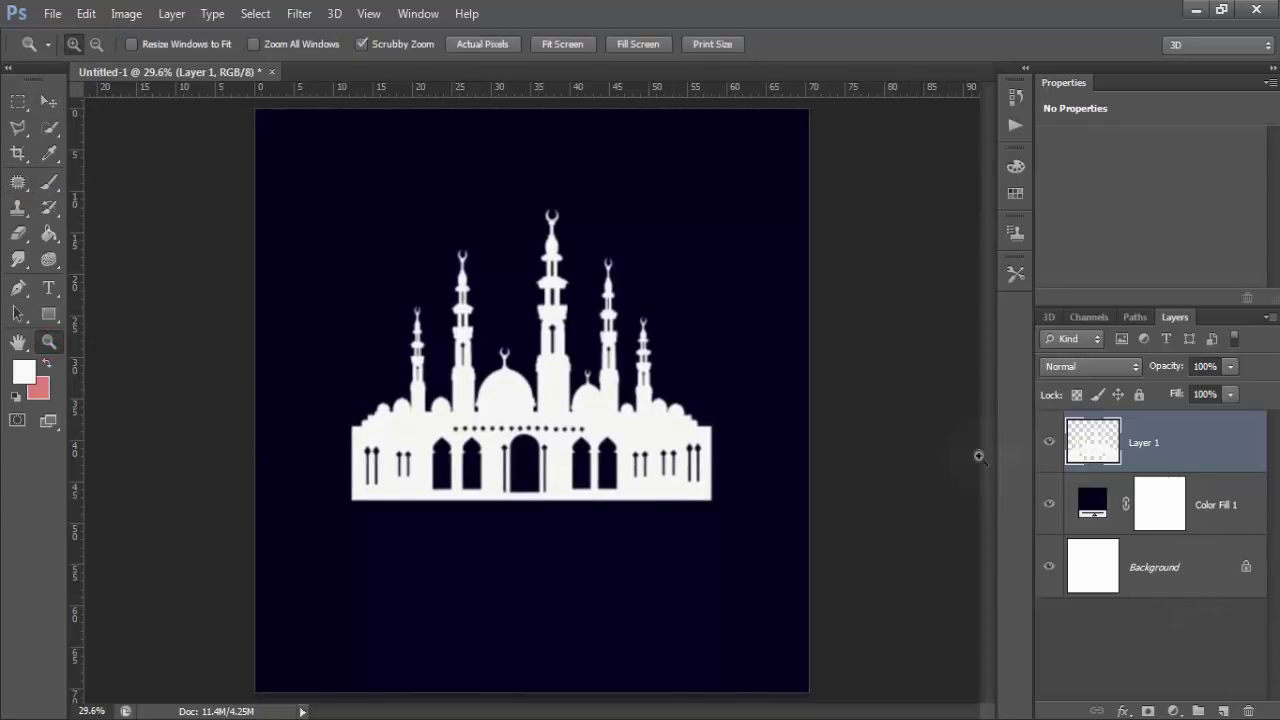
pyautogui.click(1228, 507)
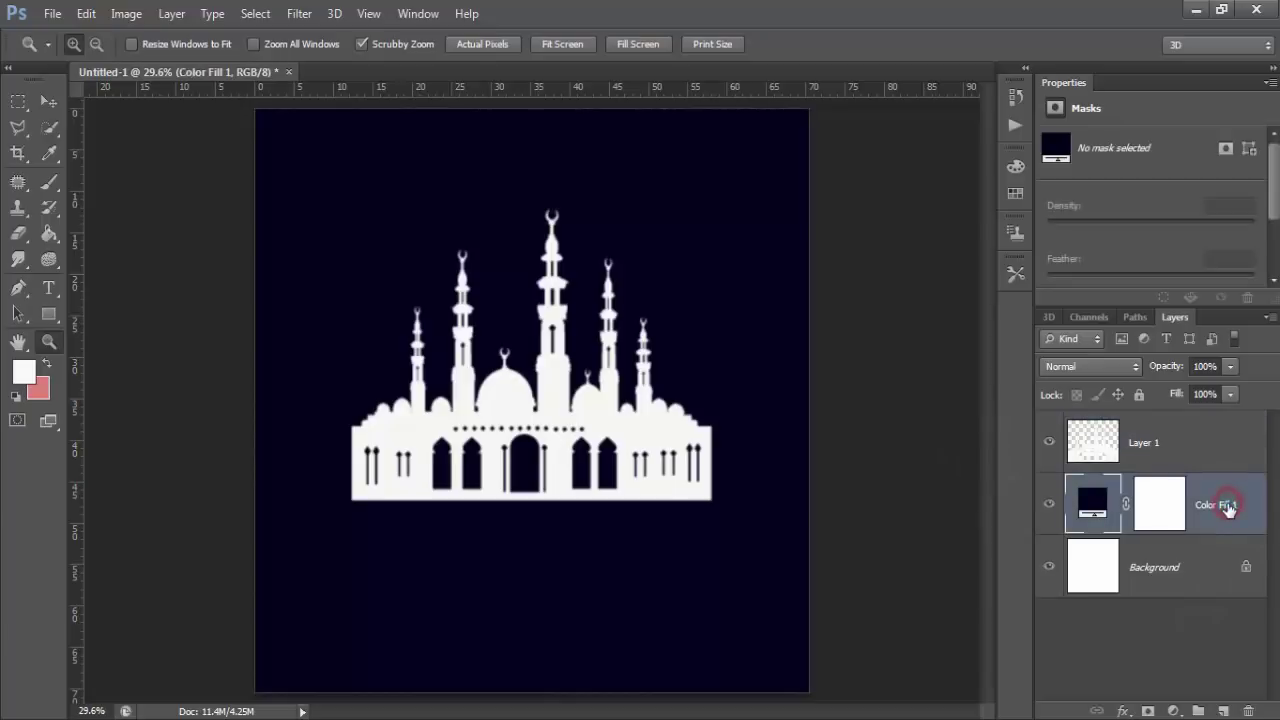
pyautogui.click(1224, 710)
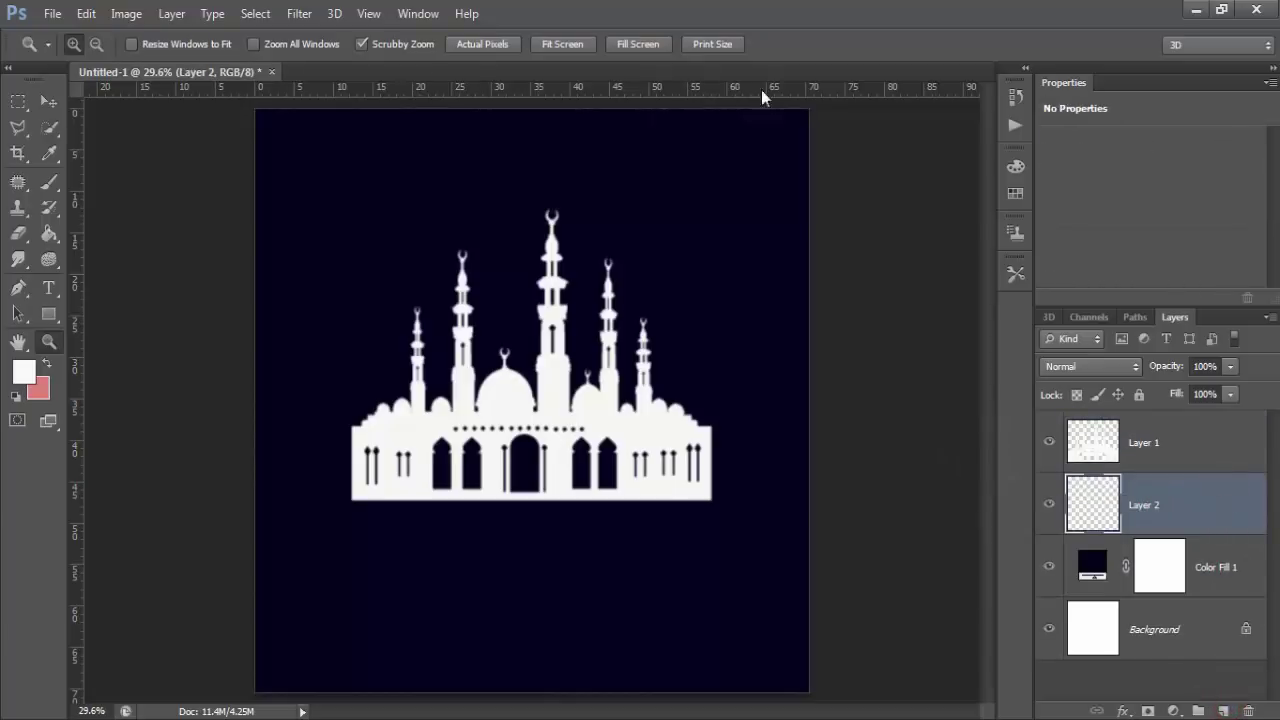
pyautogui.click(23, 371)
pyautogui.click(896, 224)
pyautogui.click(1116, 200)
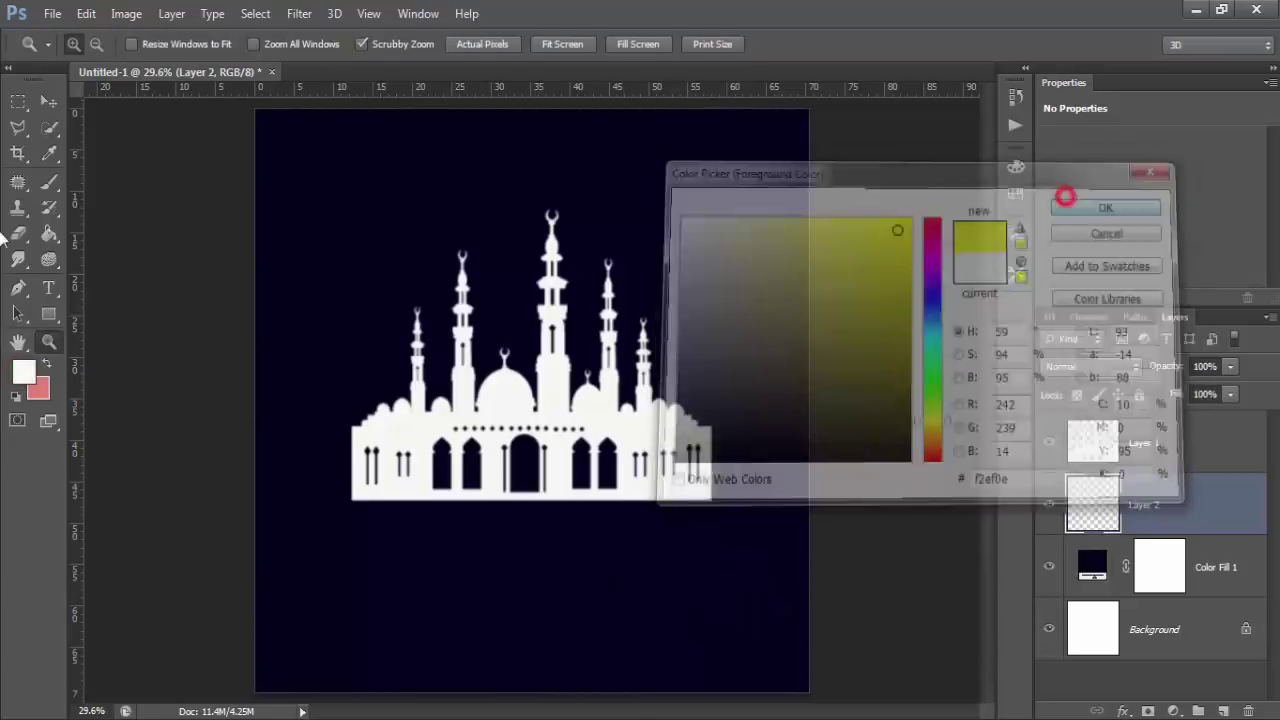
pyautogui.click(40, 183)
# Step: Paint a soft round yellow glow behind the mosque and shift it up behind the towers
pyautogui.click(84, 44)
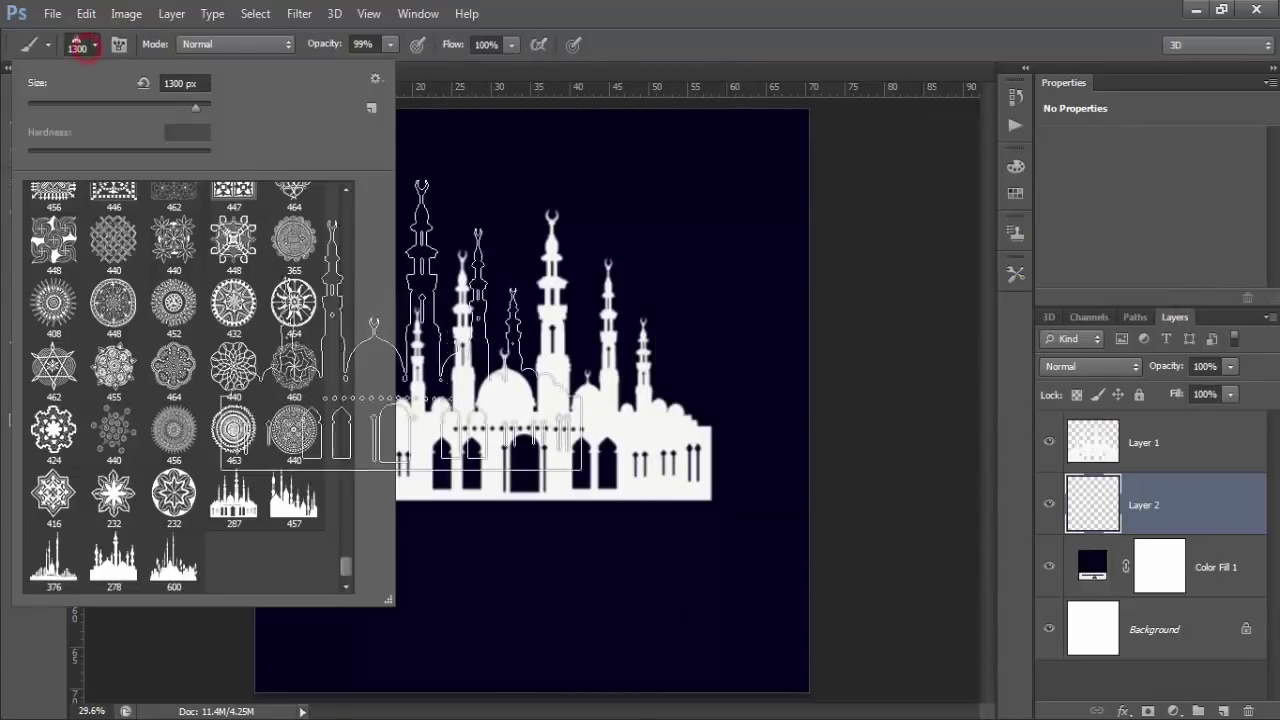
pyautogui.moveTo(352, 573); pyautogui.dragTo(338, 169)
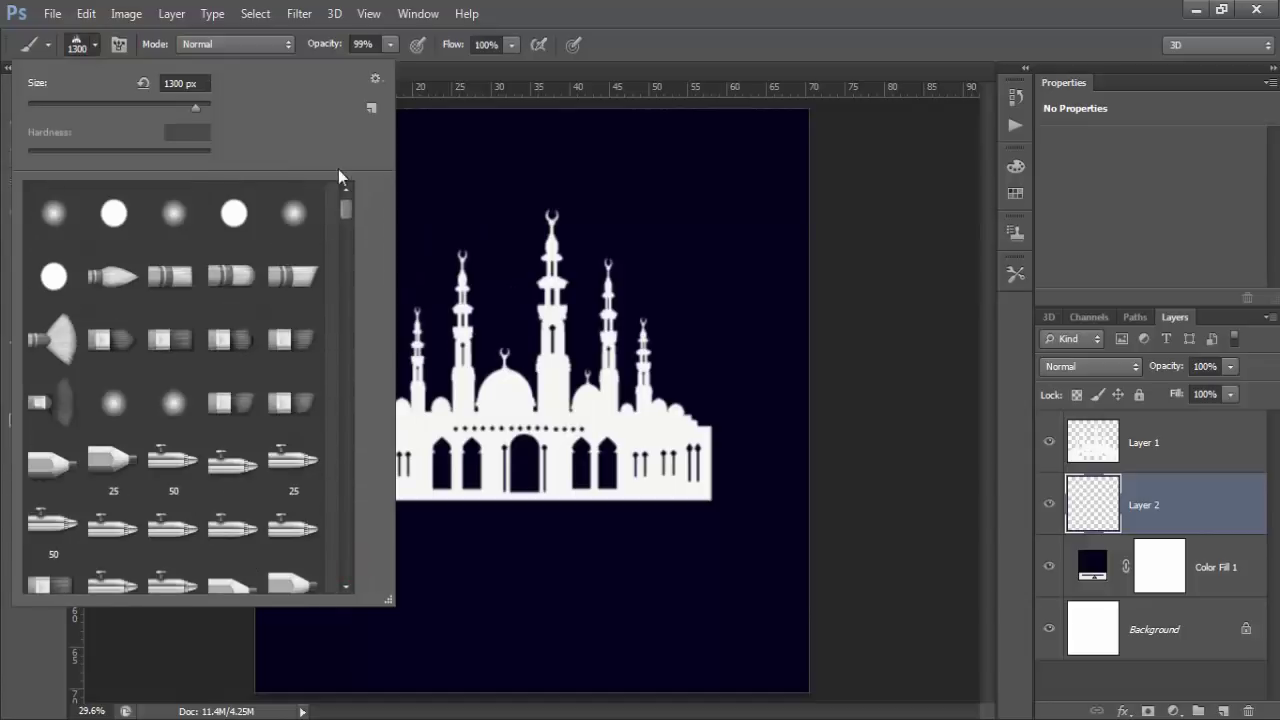
pyautogui.click(316, 222)
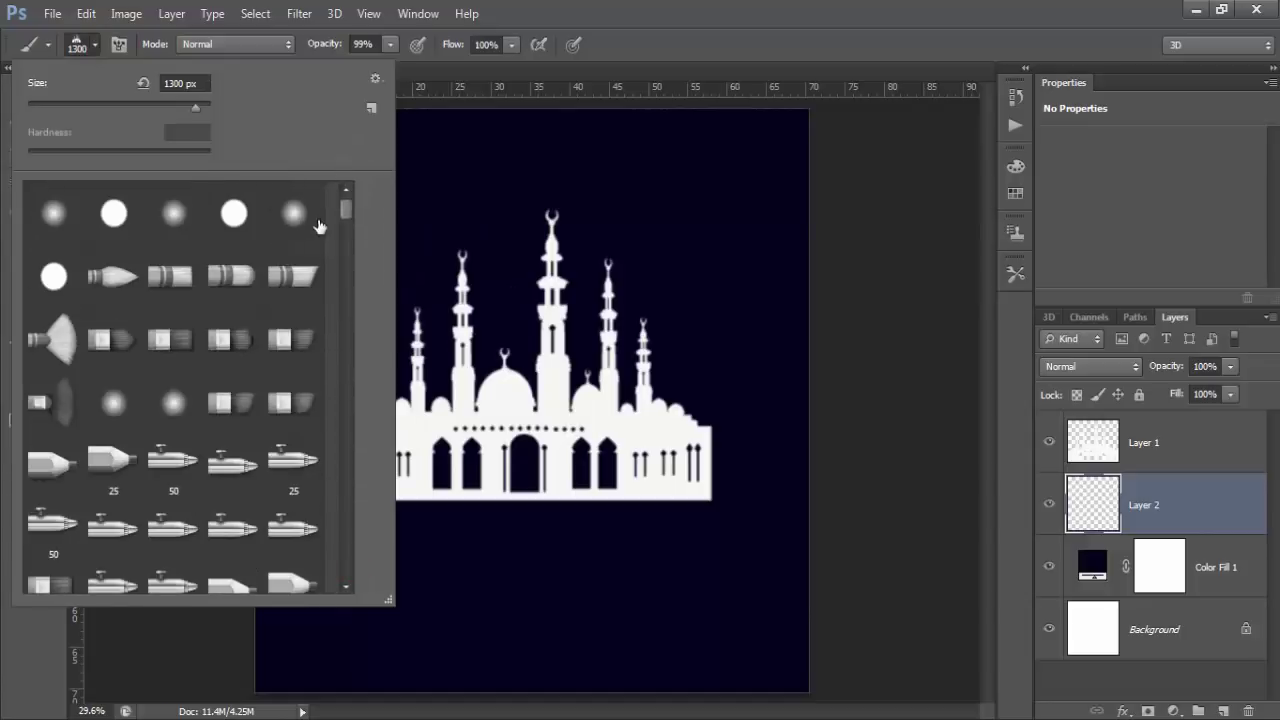
pyautogui.click(690, 8)
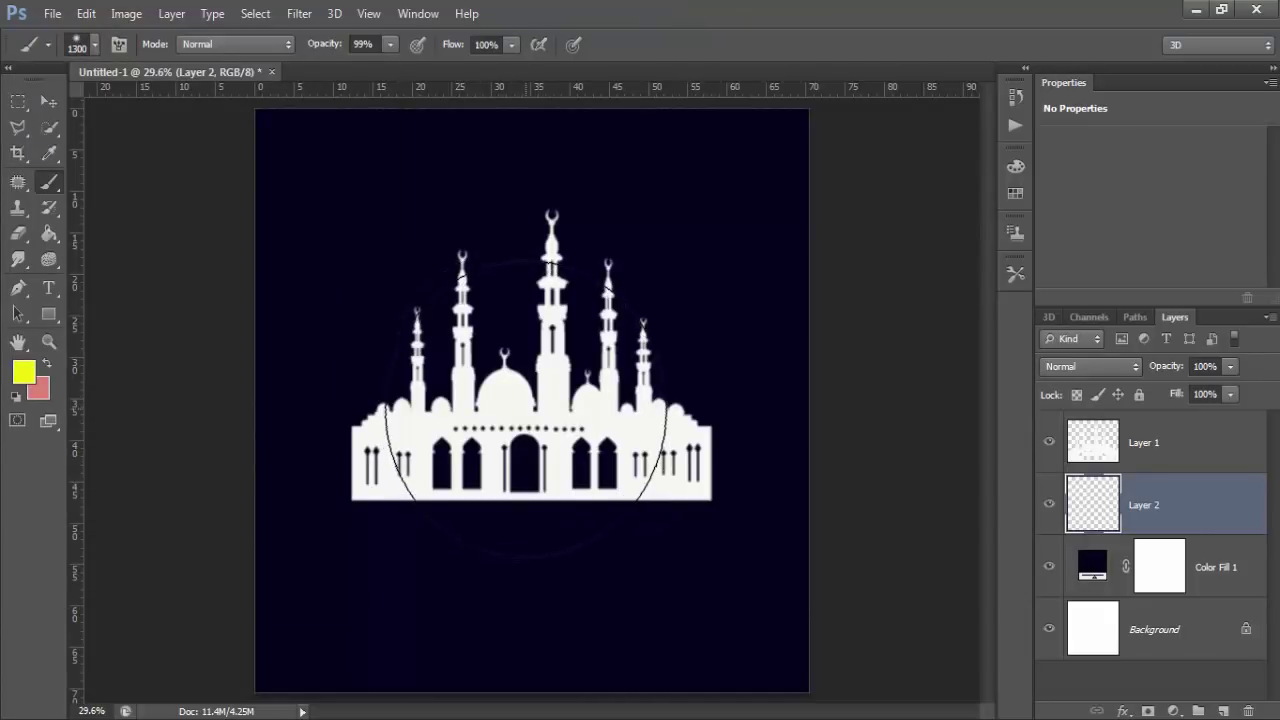
pyautogui.click(523, 406)
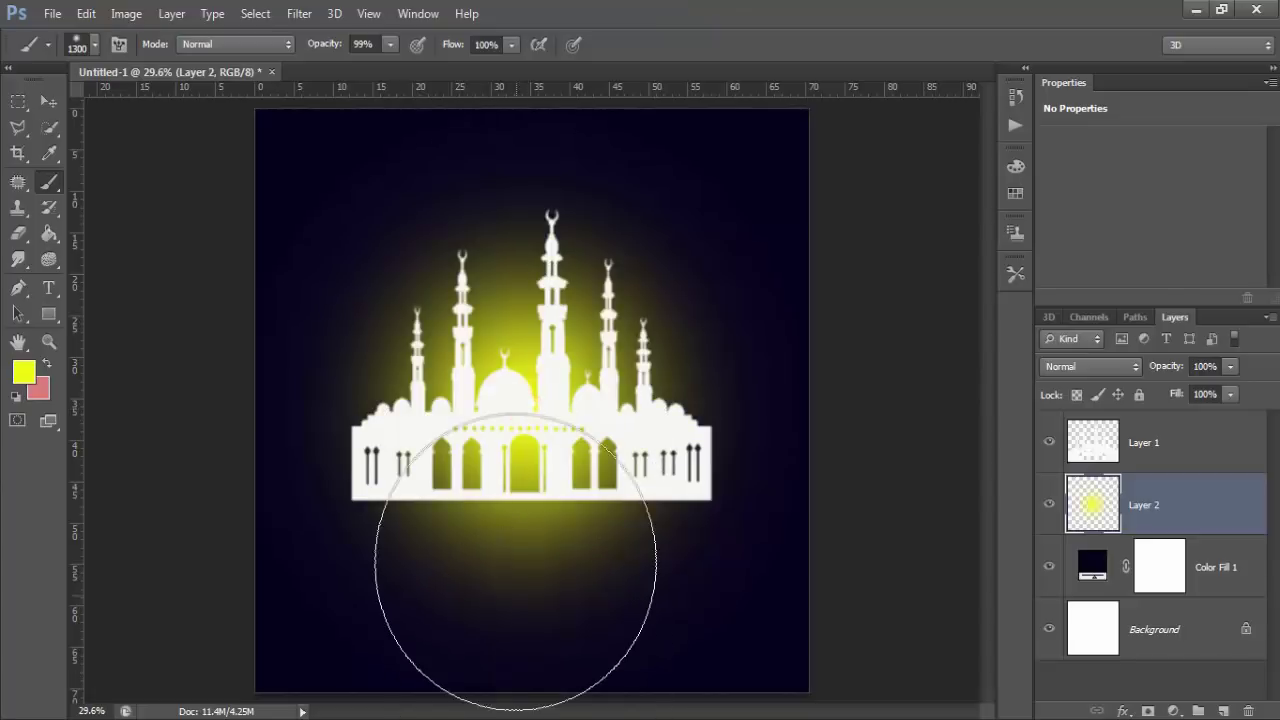
pyautogui.hotkey('ctrl', 'z')
pyautogui.press('[')
pyautogui.press('[')
pyautogui.press('[')
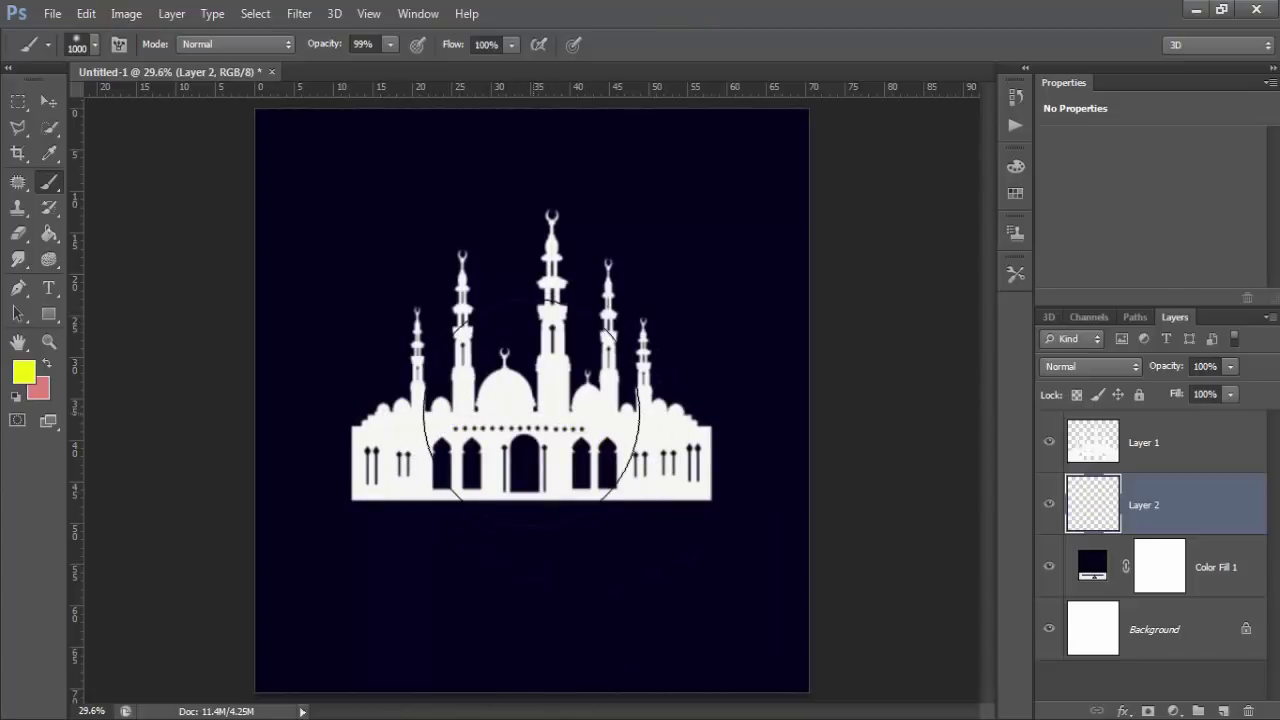
pyautogui.click(534, 400)
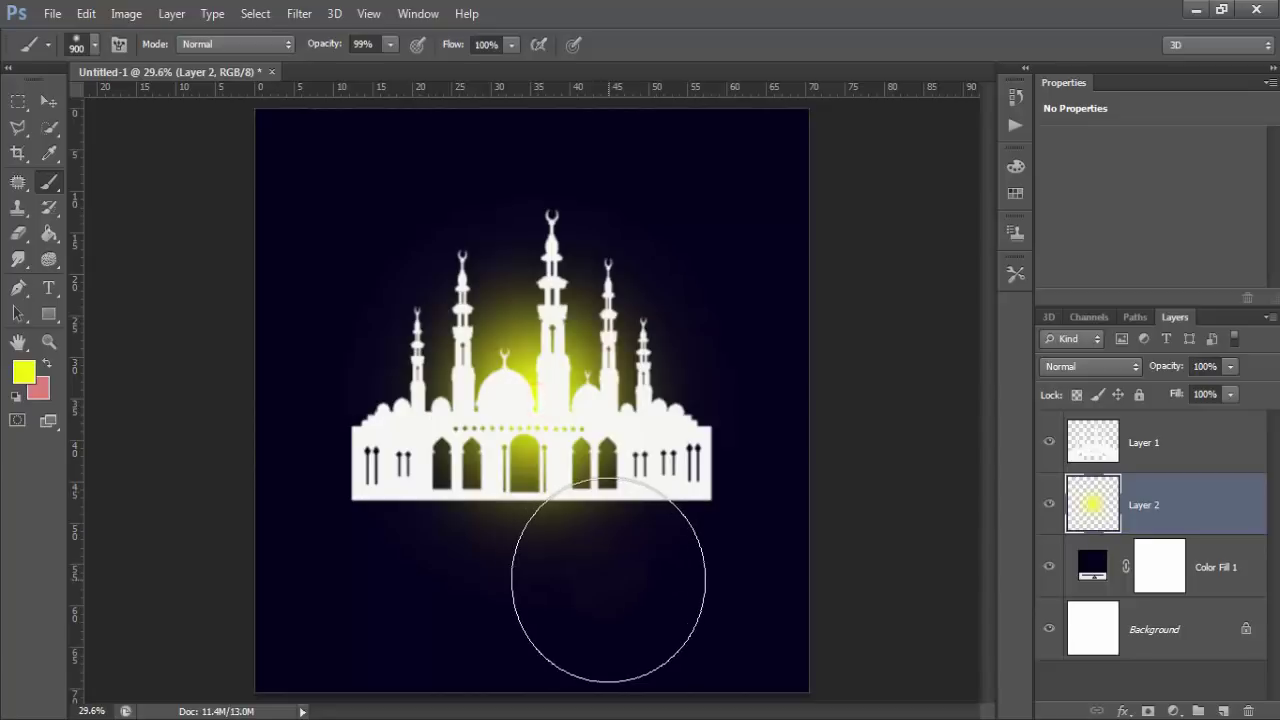
pyautogui.click(48, 101)
pyautogui.moveTo(522, 353); pyautogui.dragTo(523, 318)
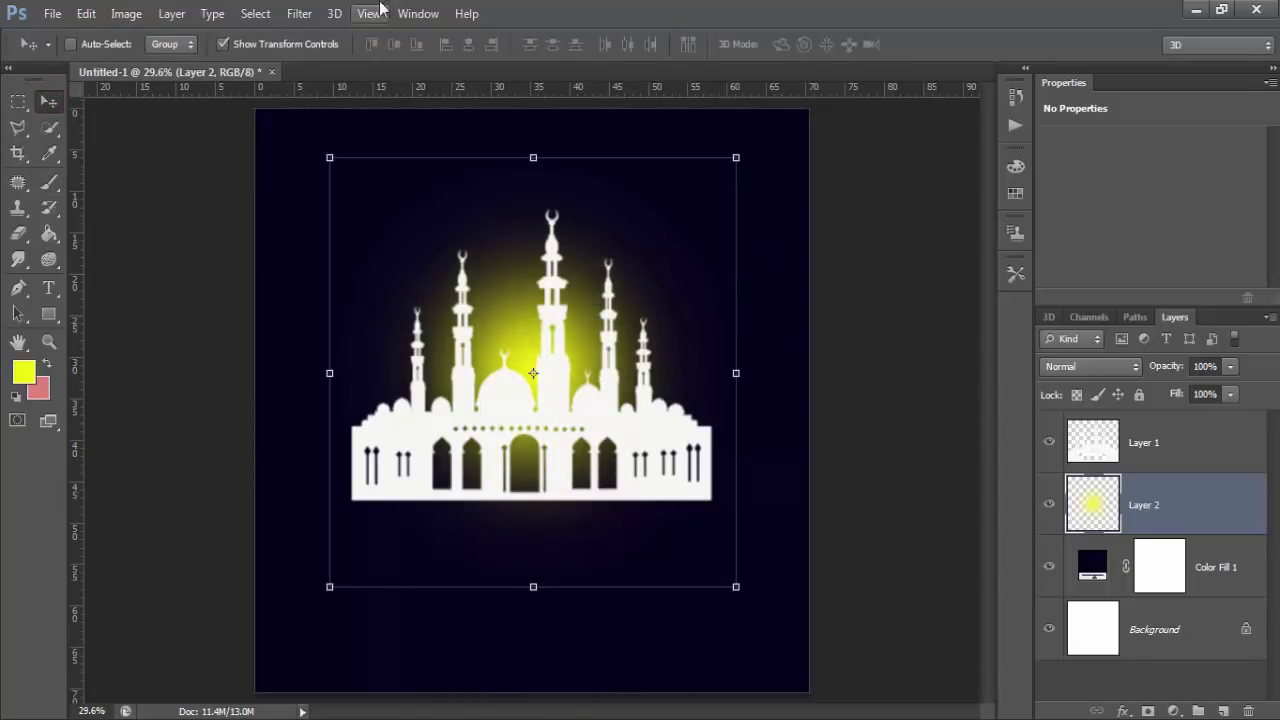
# Step: Apply a Gaussian Blur of about 146 px to the yellow glow layer
pyautogui.click(283, 14)
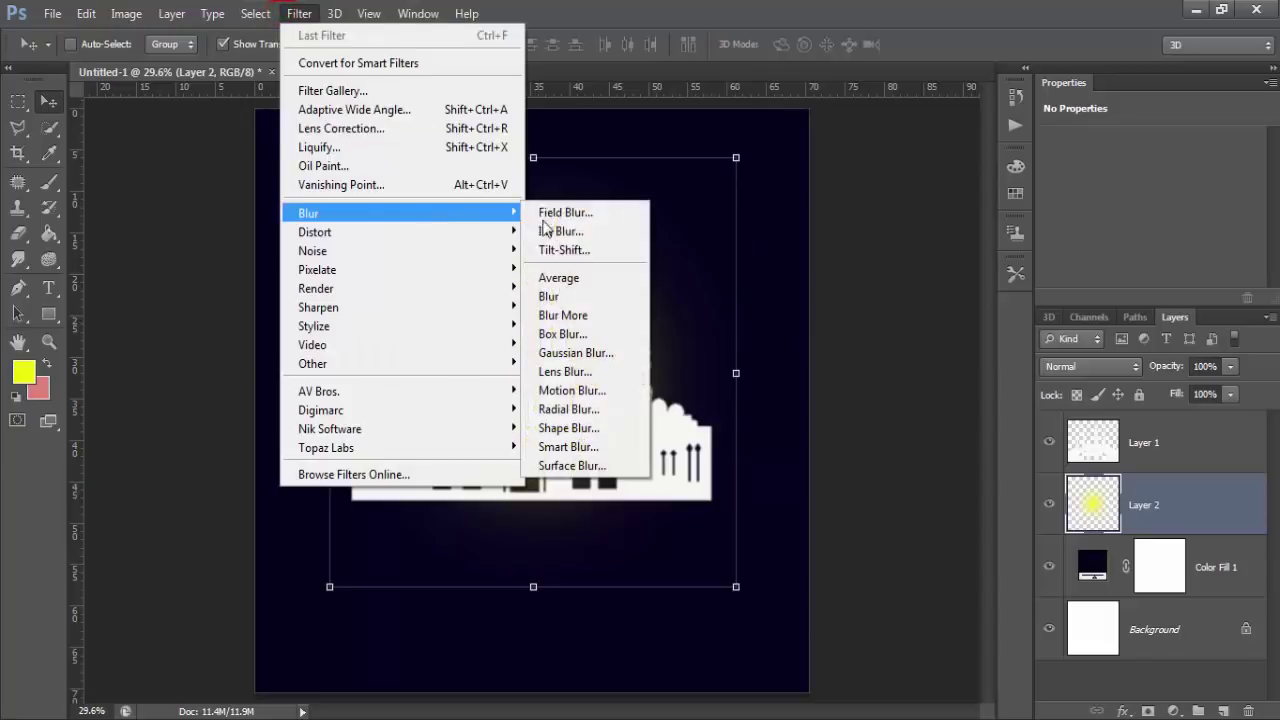
pyautogui.click(608, 350)
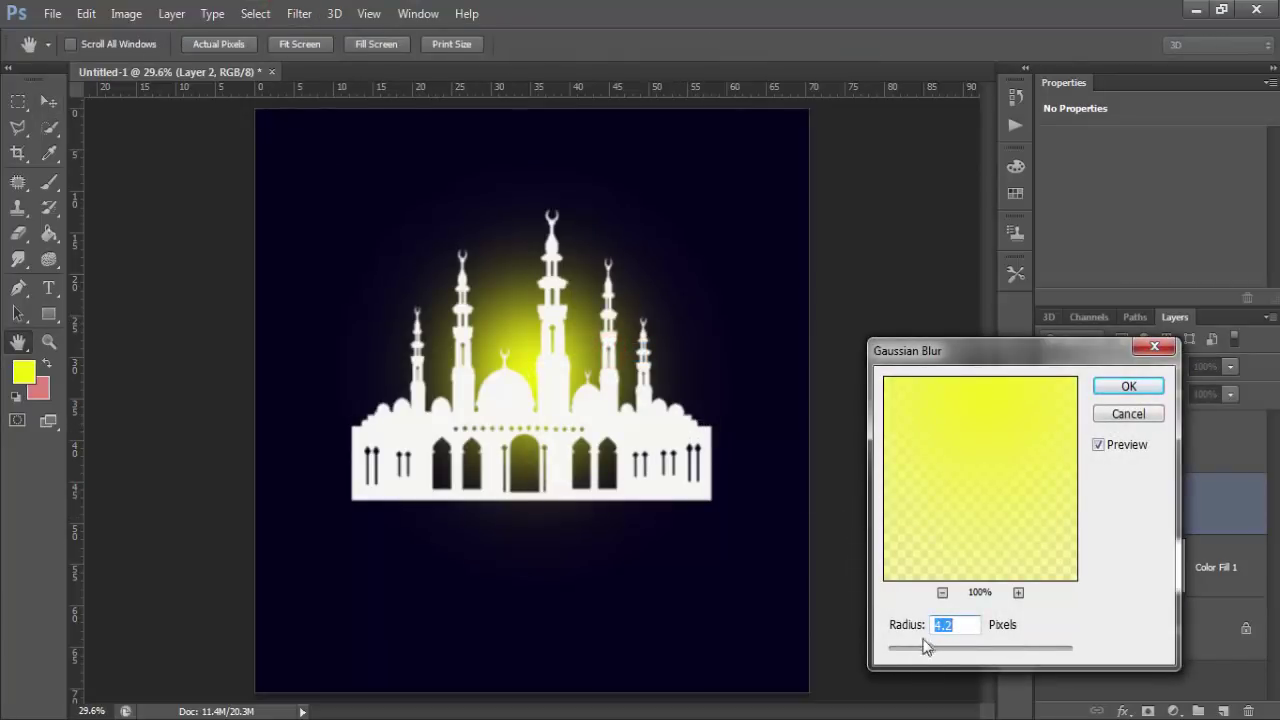
pyautogui.moveTo(930, 650)
pyautogui.mouseDown()
pyautogui.moveTo(1033, 652)
pyautogui.moveTo(1020, 650)
pyautogui.mouseUp()
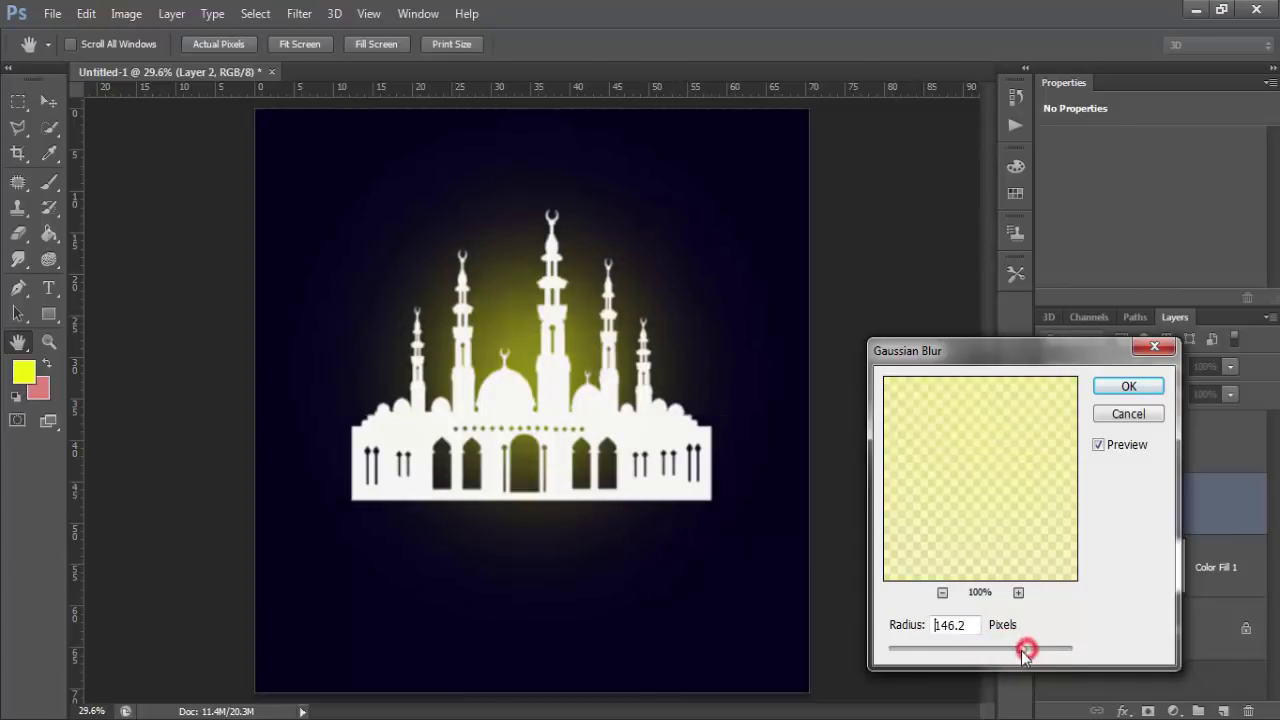
pyautogui.click(1128, 386)
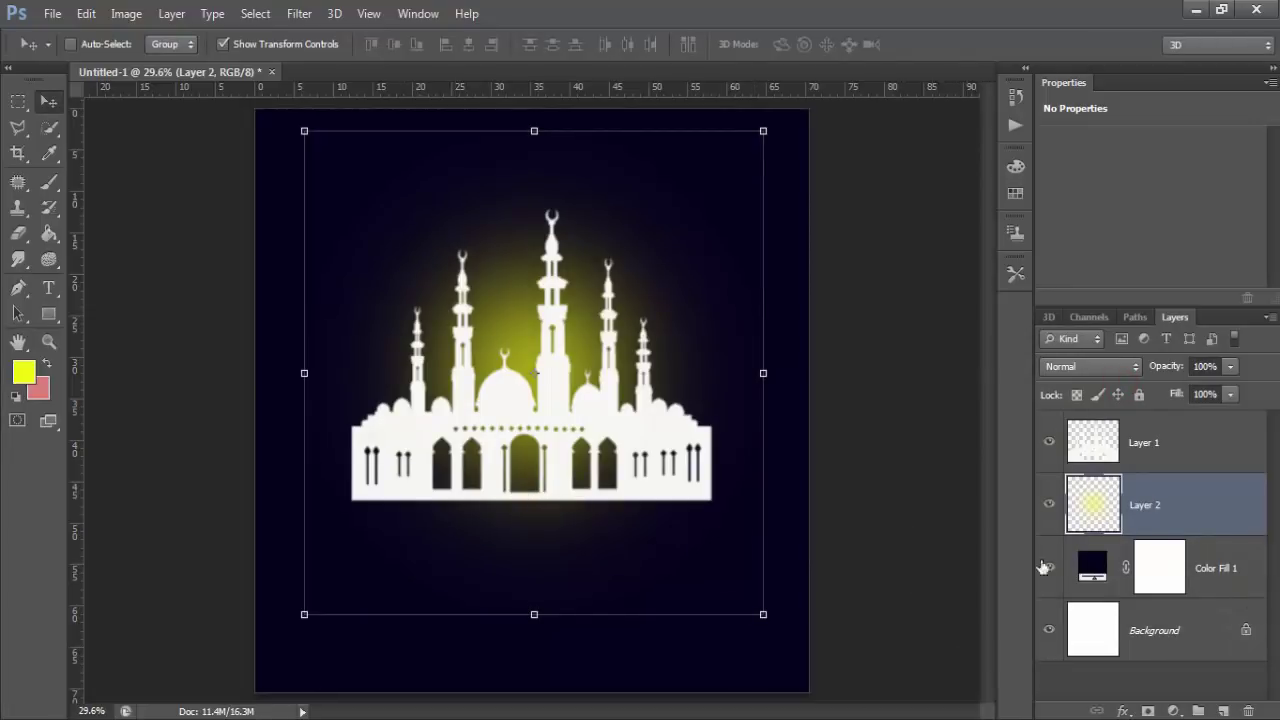
# Step: Delete the marquee-selected glow beneath the mosque base and set Layer 2 opacity to 51%
pyautogui.click(20, 101)
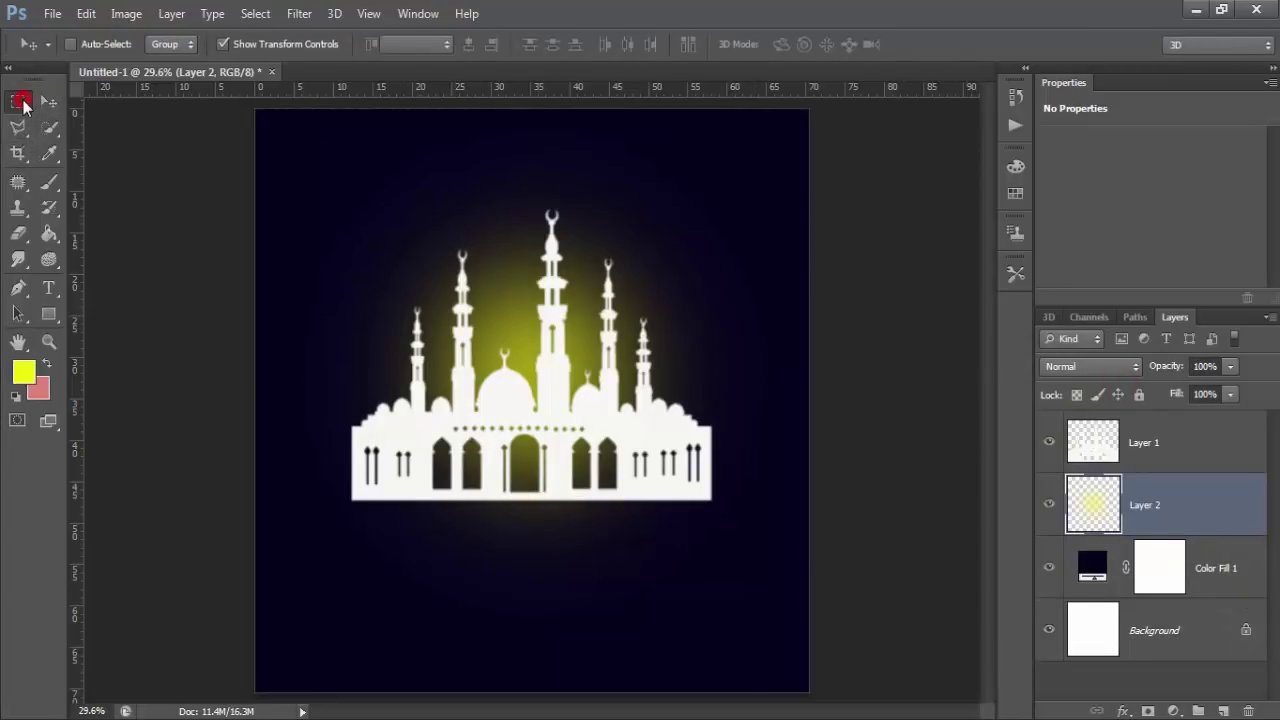
pyautogui.moveTo(298, 576); pyautogui.dragTo(808, 426)
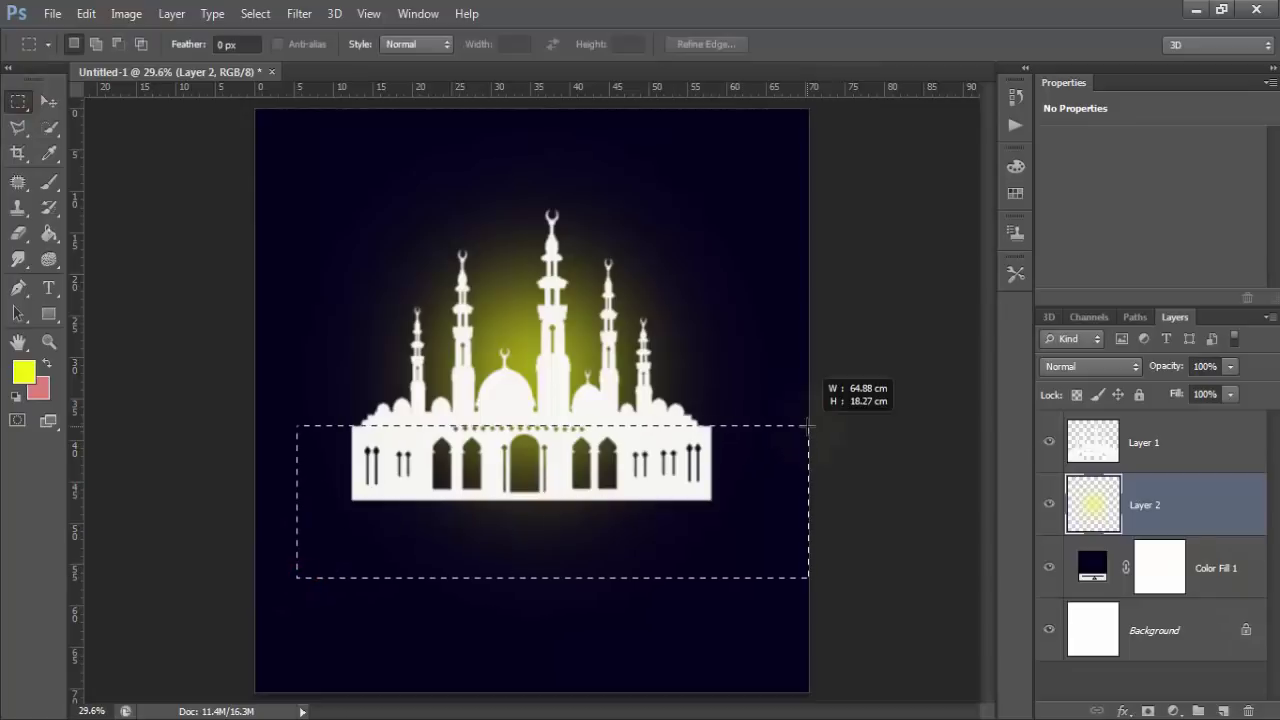
pyautogui.press('Delete')
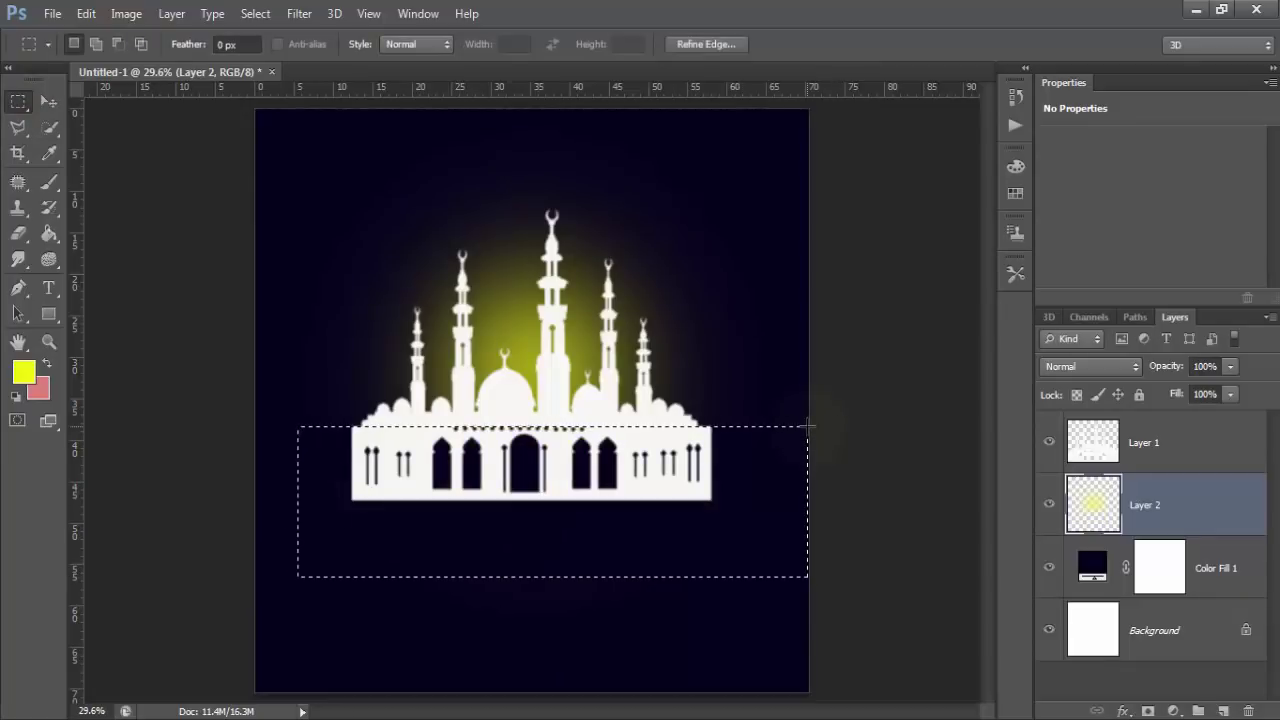
pyautogui.hotkey('ctrl', 'd')
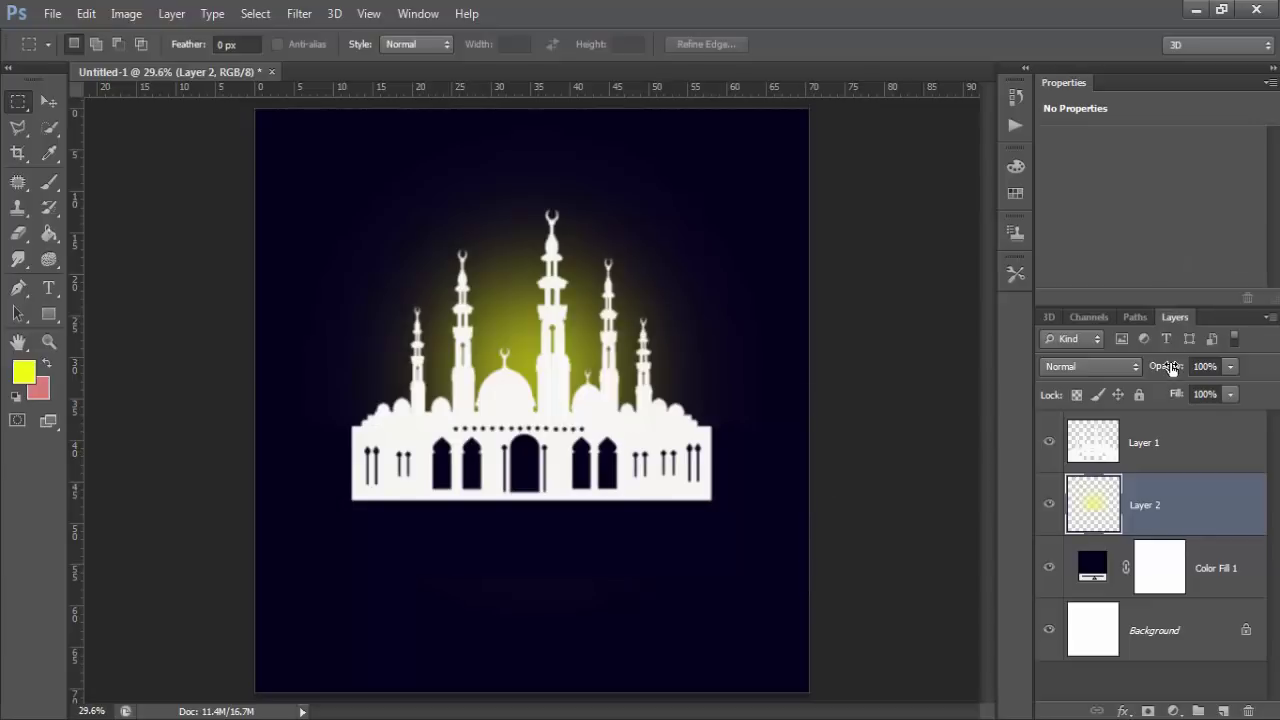
pyautogui.moveTo(1172, 368); pyautogui.dragTo(1127, 366)
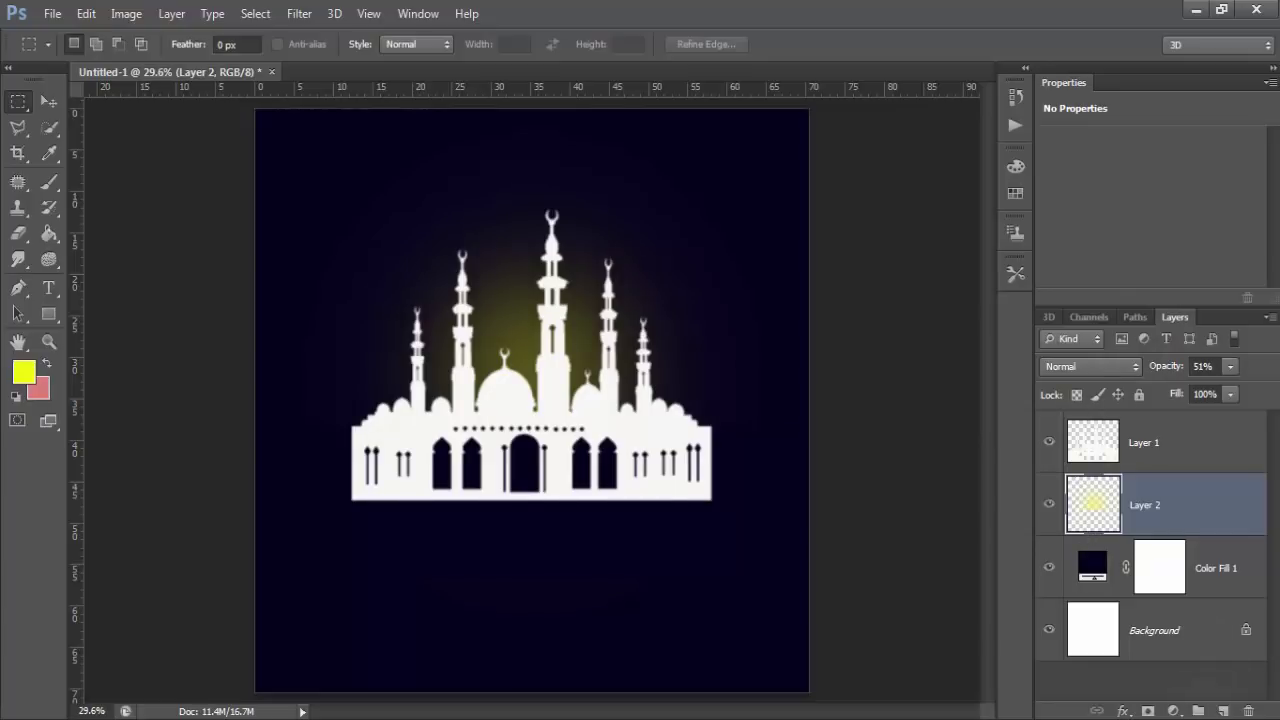
# Step: On a new layer, set a near-white foreground and choose the 917 cloud brush
pyautogui.click(1222, 711)
pyautogui.click(24, 372)
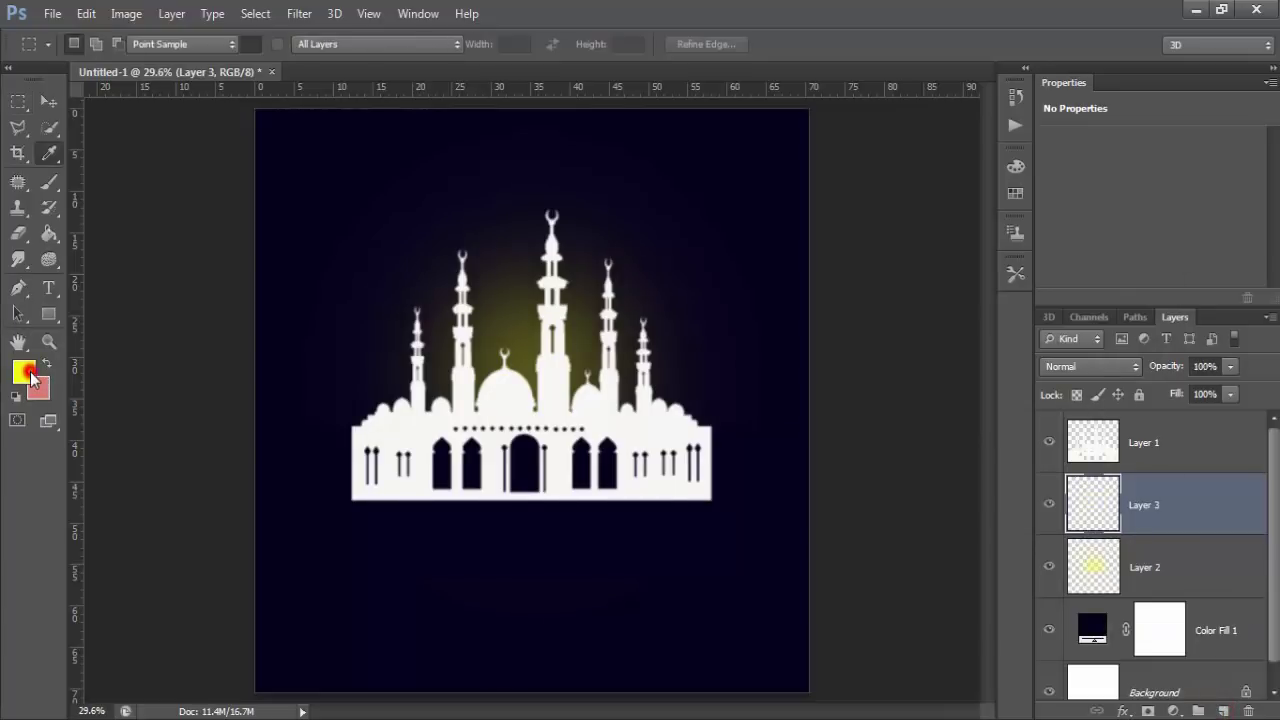
pyautogui.click(686, 220)
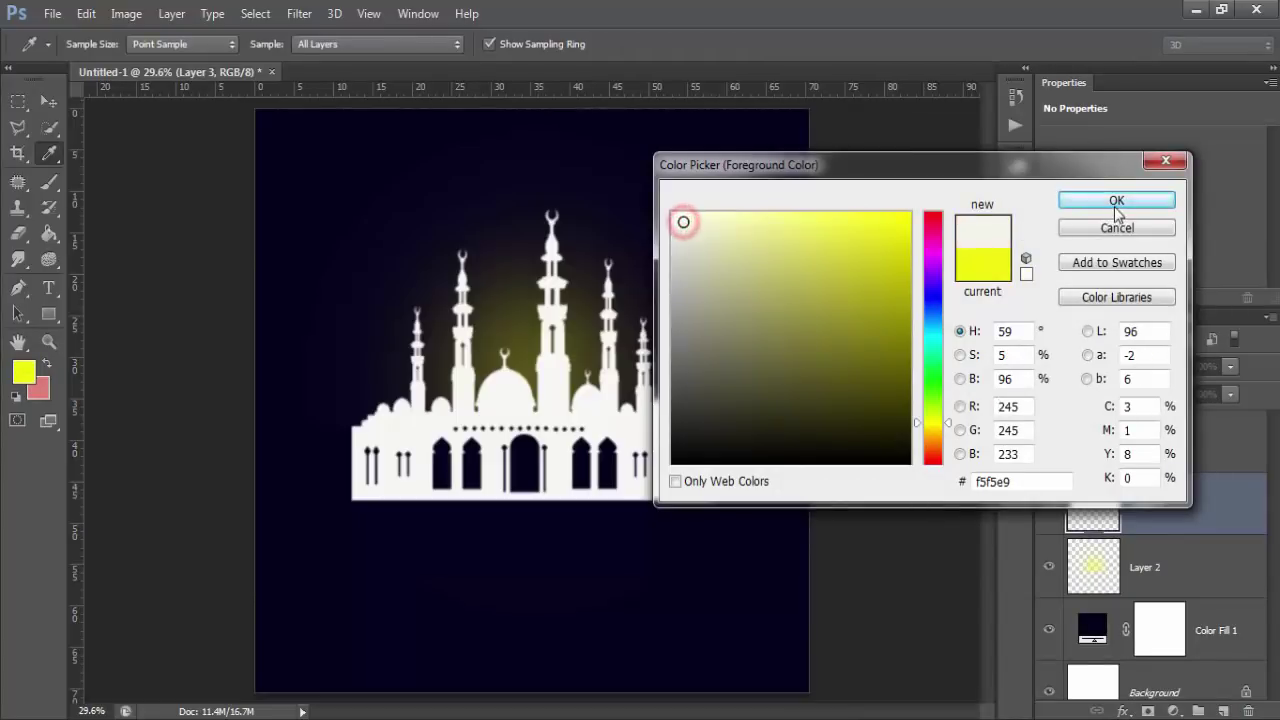
pyautogui.click(1114, 208)
pyautogui.click(47, 186)
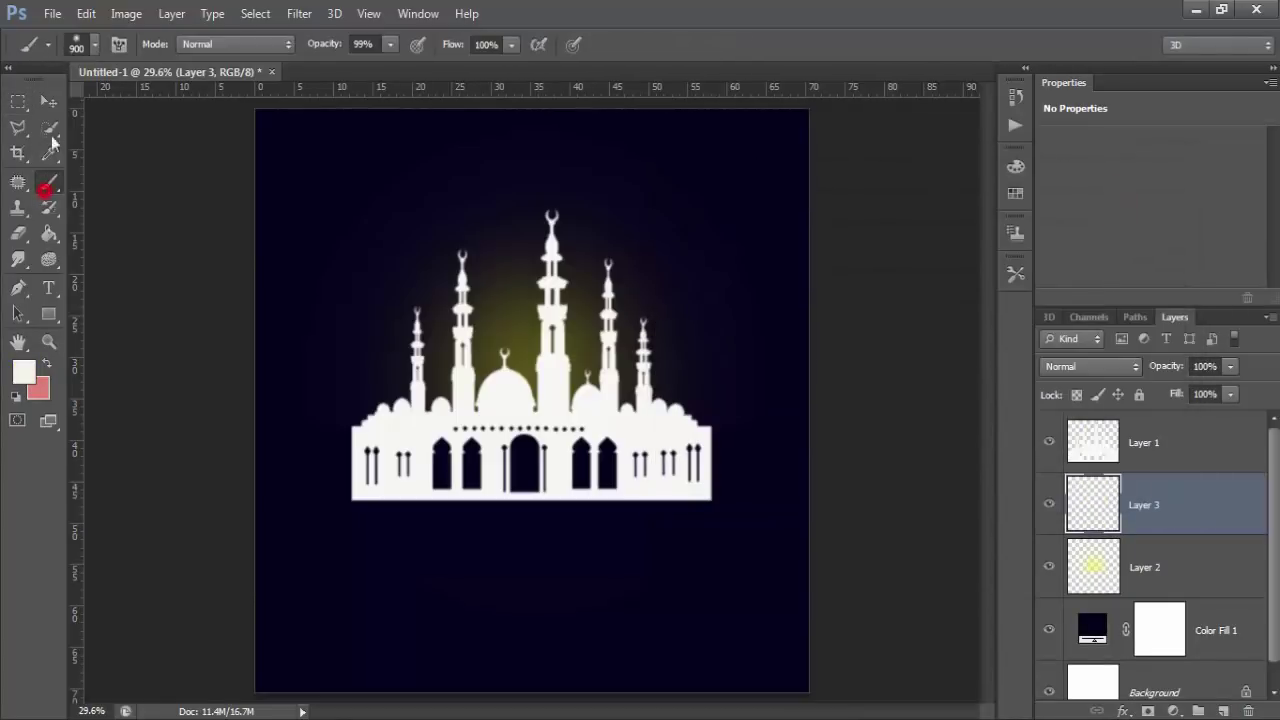
pyautogui.click(93, 45)
pyautogui.scroll(-2, 214, 380)
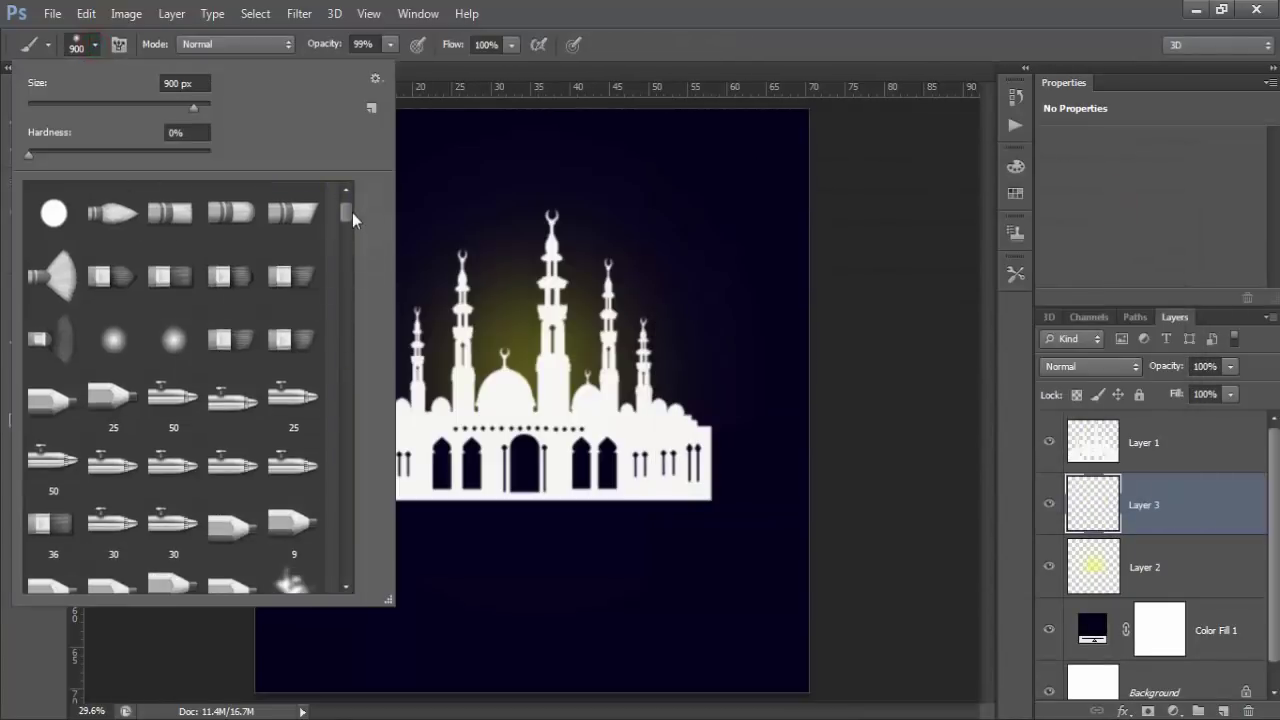
pyautogui.moveTo(348, 212)
pyautogui.mouseDown()
pyautogui.moveTo(326, 332)
pyautogui.moveTo(323, 296)
pyautogui.mouseUp()
pyautogui.click(293, 533)
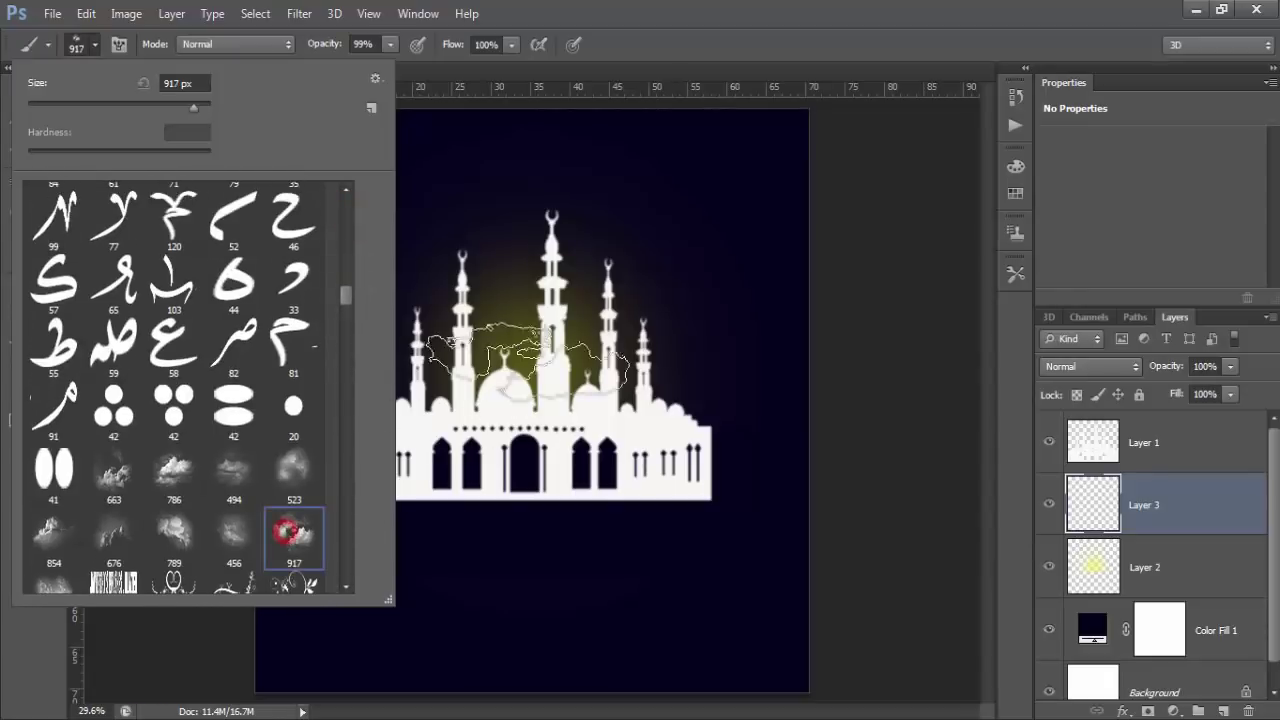
pyautogui.press('Return')
# Step: Paint clouds around the mosque towers and dim Layer 3 to 22% opacity
pyautogui.press('[')
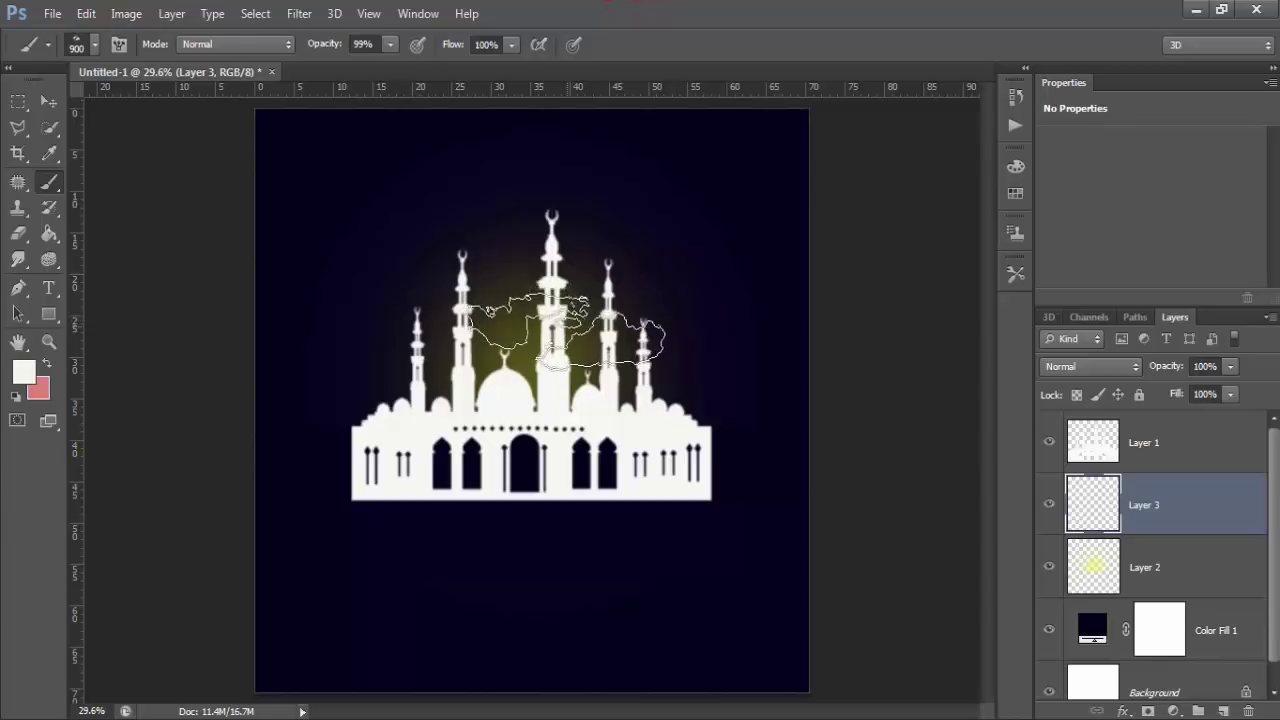
pyautogui.click(563, 335)
pyautogui.press('[')
pyautogui.press('[')
pyautogui.press('[')
pyautogui.click(525, 290)
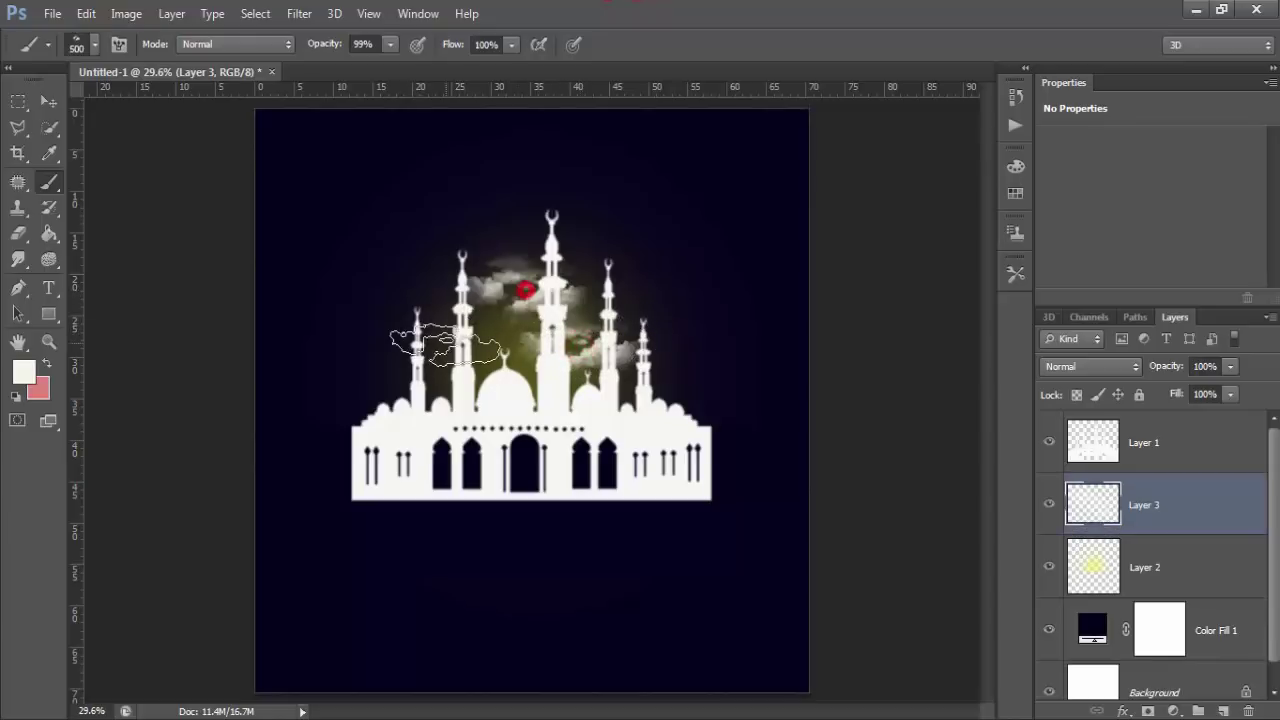
pyautogui.click(445, 345)
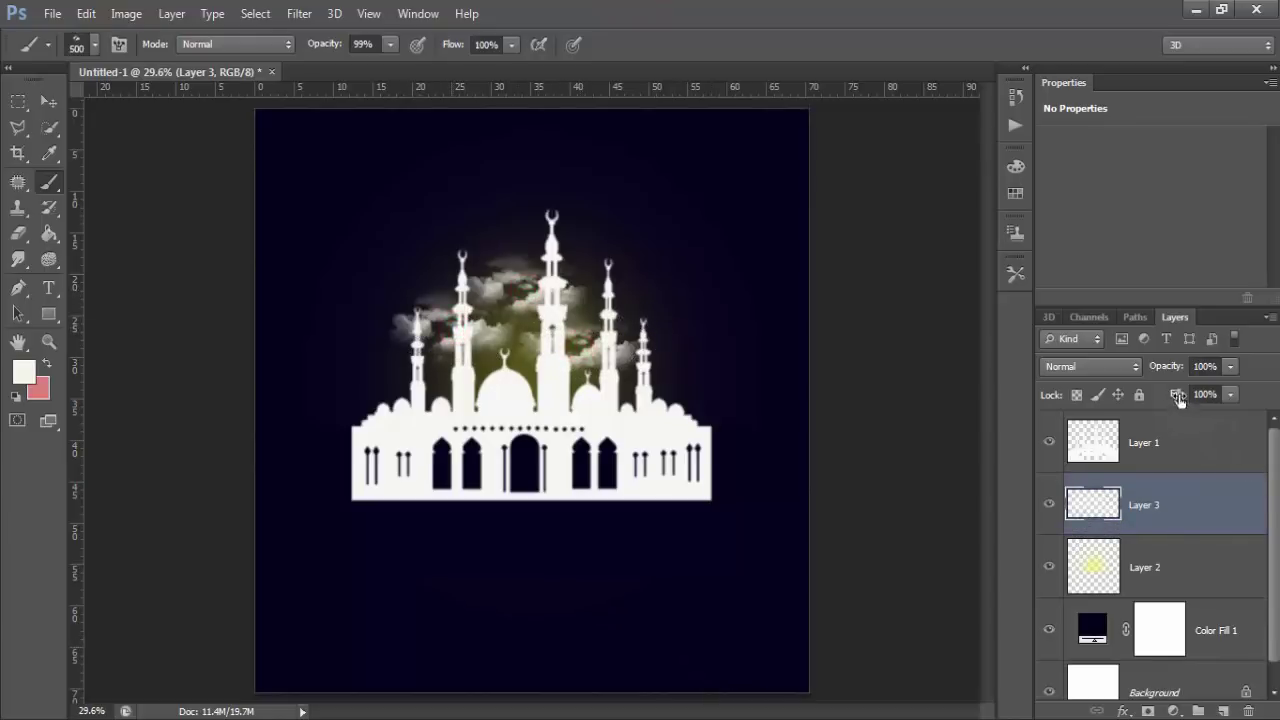
pyautogui.moveTo(1171, 367); pyautogui.dragTo(1086, 371)
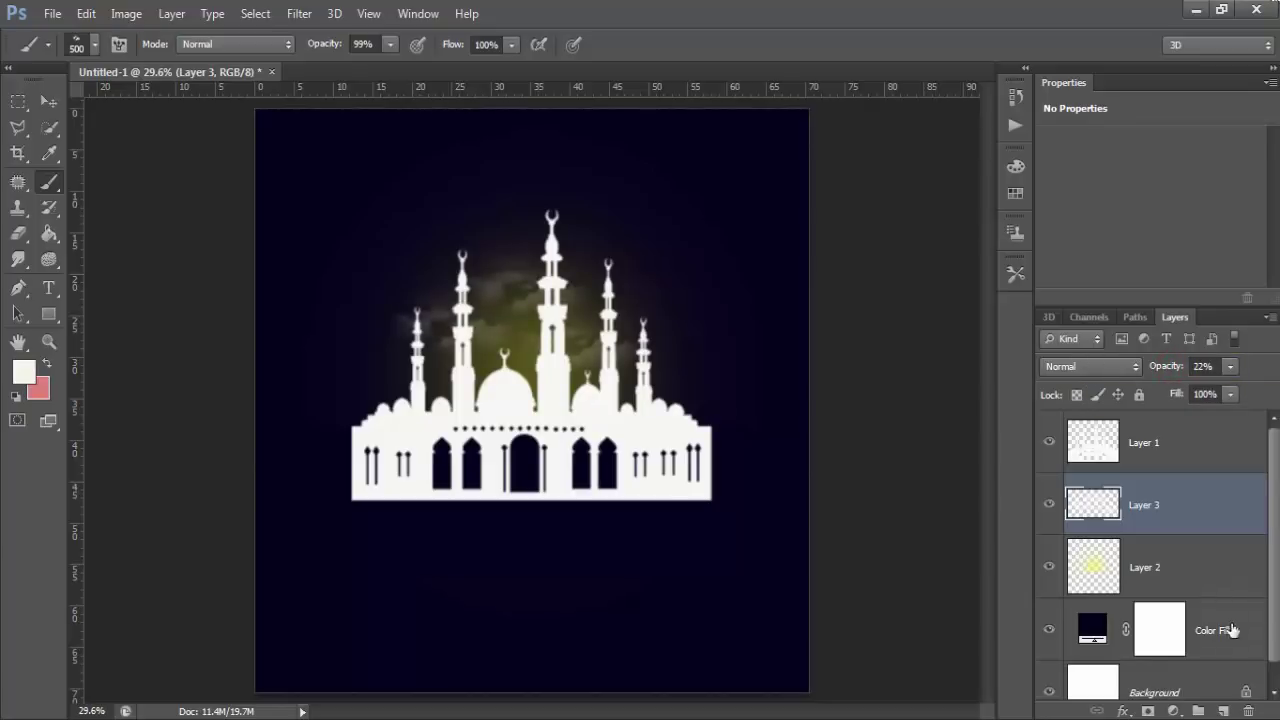
pyautogui.click(1184, 452)
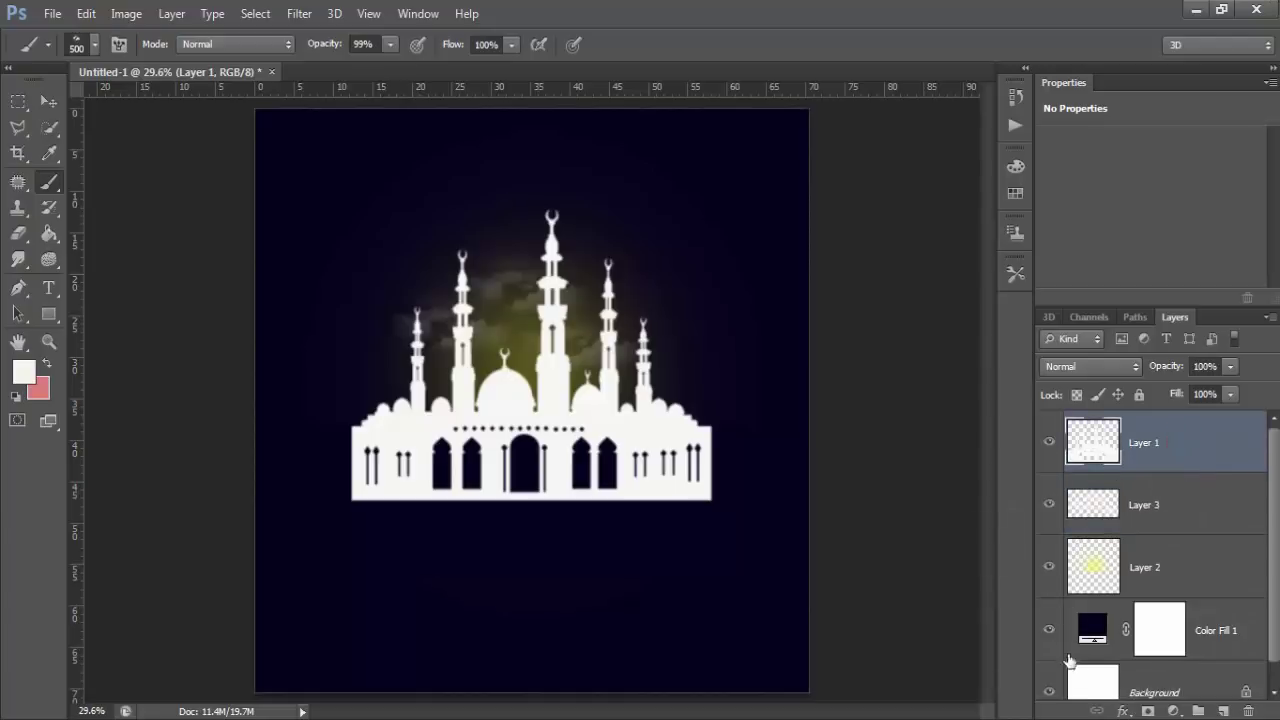
# Step: Duplicate Color Fill 1, move the copy to the top, and target its layer mask
pyautogui.click(1216, 652)
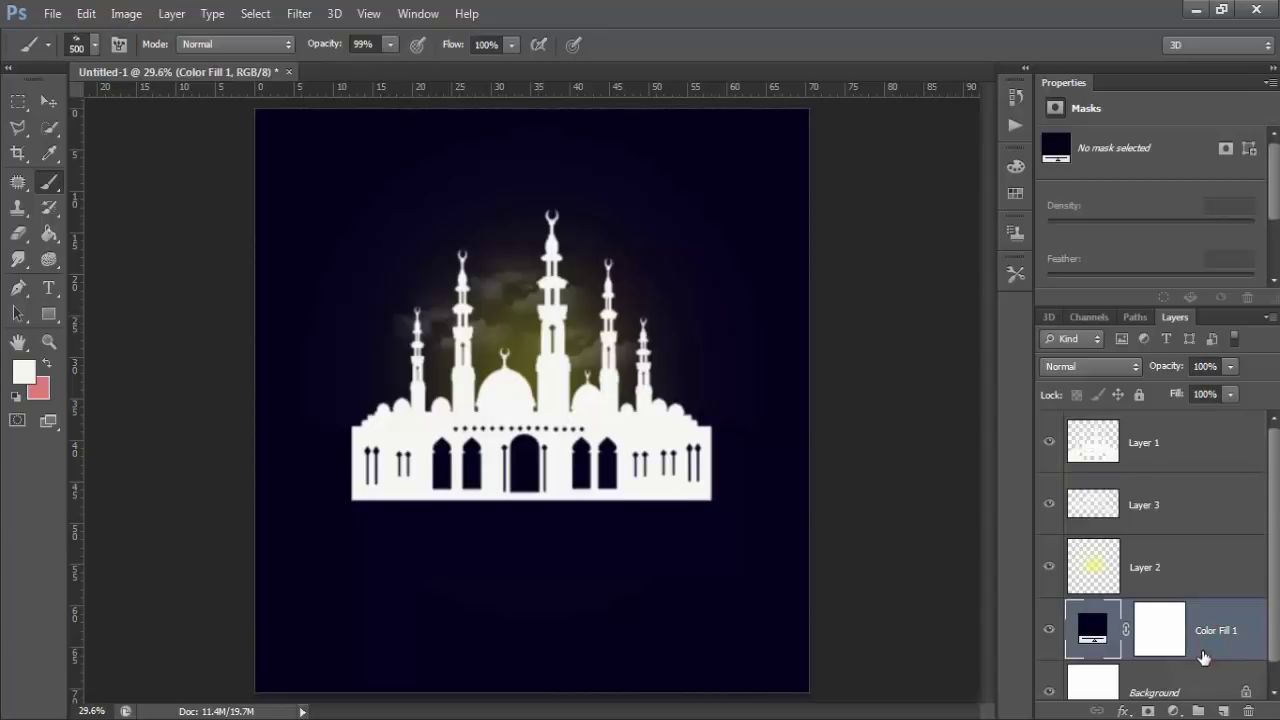
pyautogui.moveTo(1201, 646); pyautogui.dragTo(1218, 710)
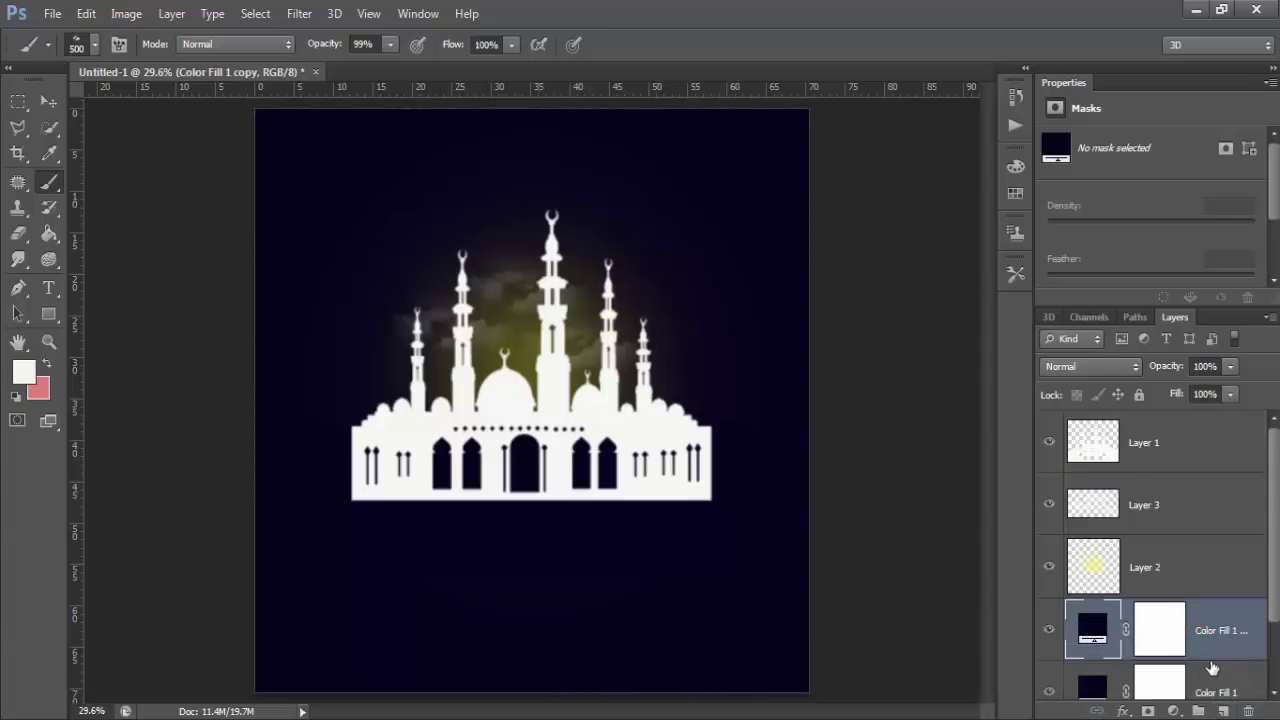
pyautogui.moveTo(1209, 655); pyautogui.dragTo(1192, 407)
pyautogui.moveTo(1188, 411); pyautogui.dragTo(1196, 442)
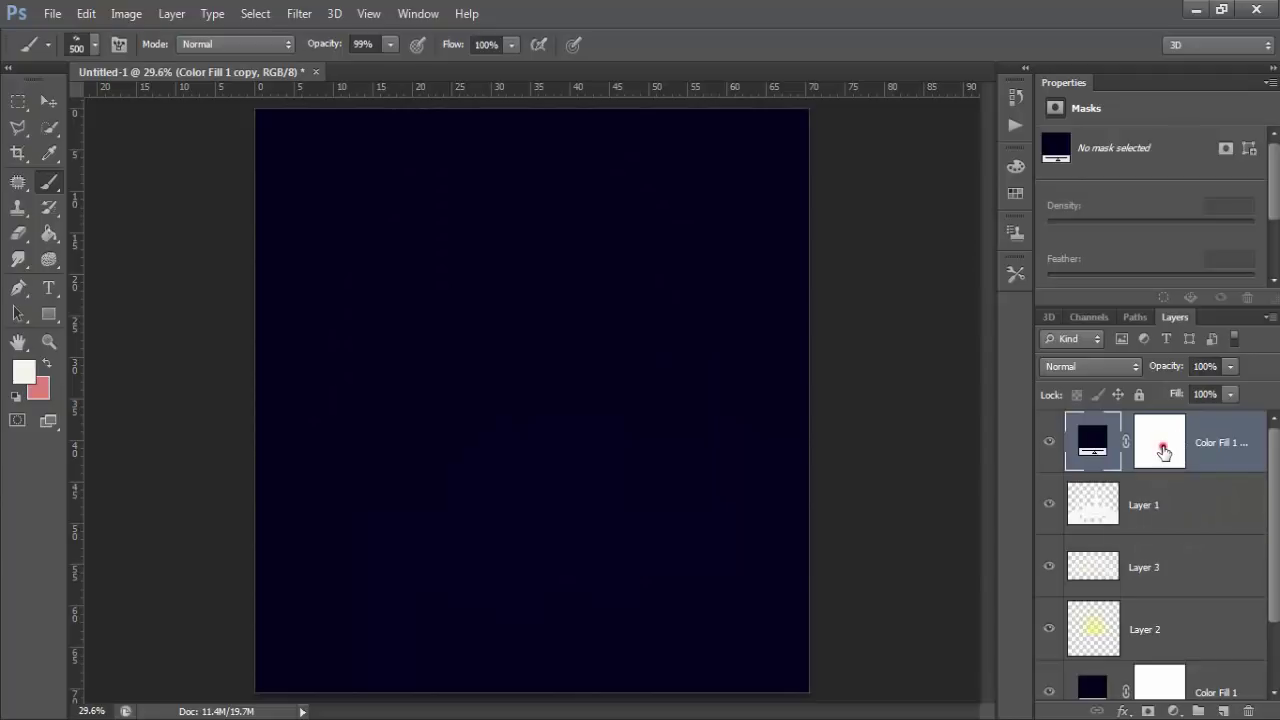
pyautogui.click(1162, 450)
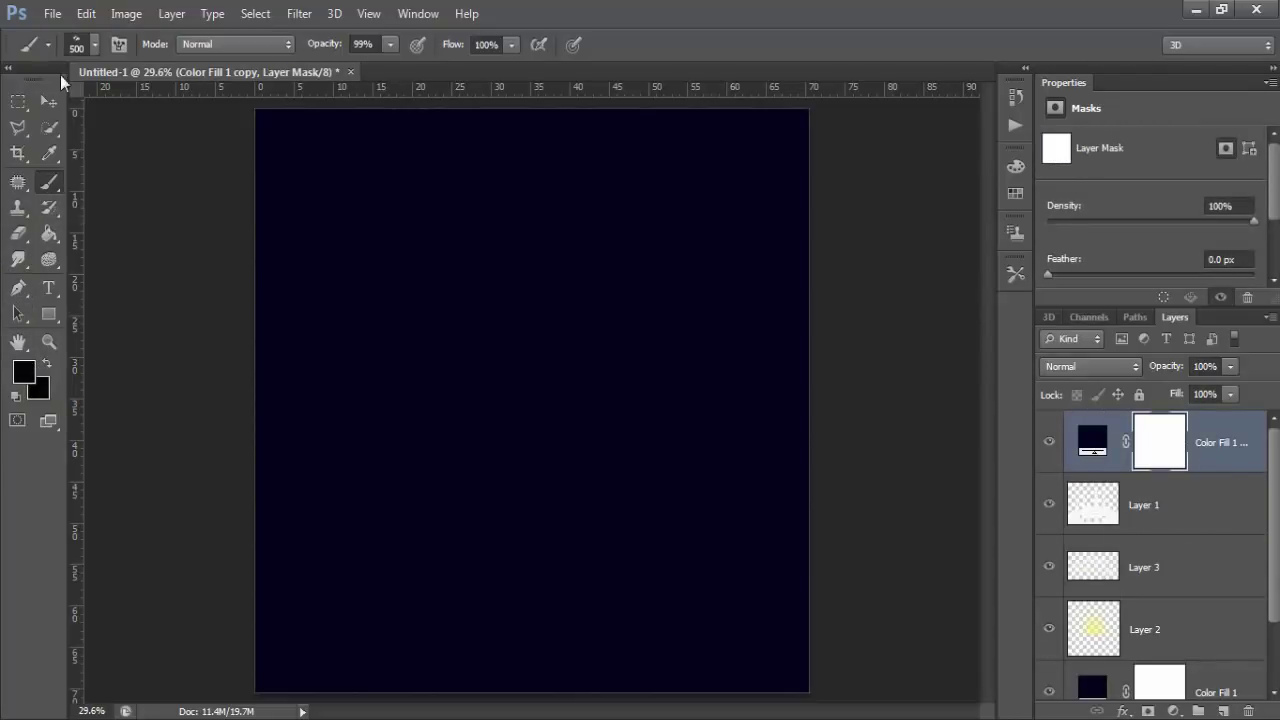
# Step: Choose the cloud-shaped brush 63 and enlarge its tip
pyautogui.click(94, 45)
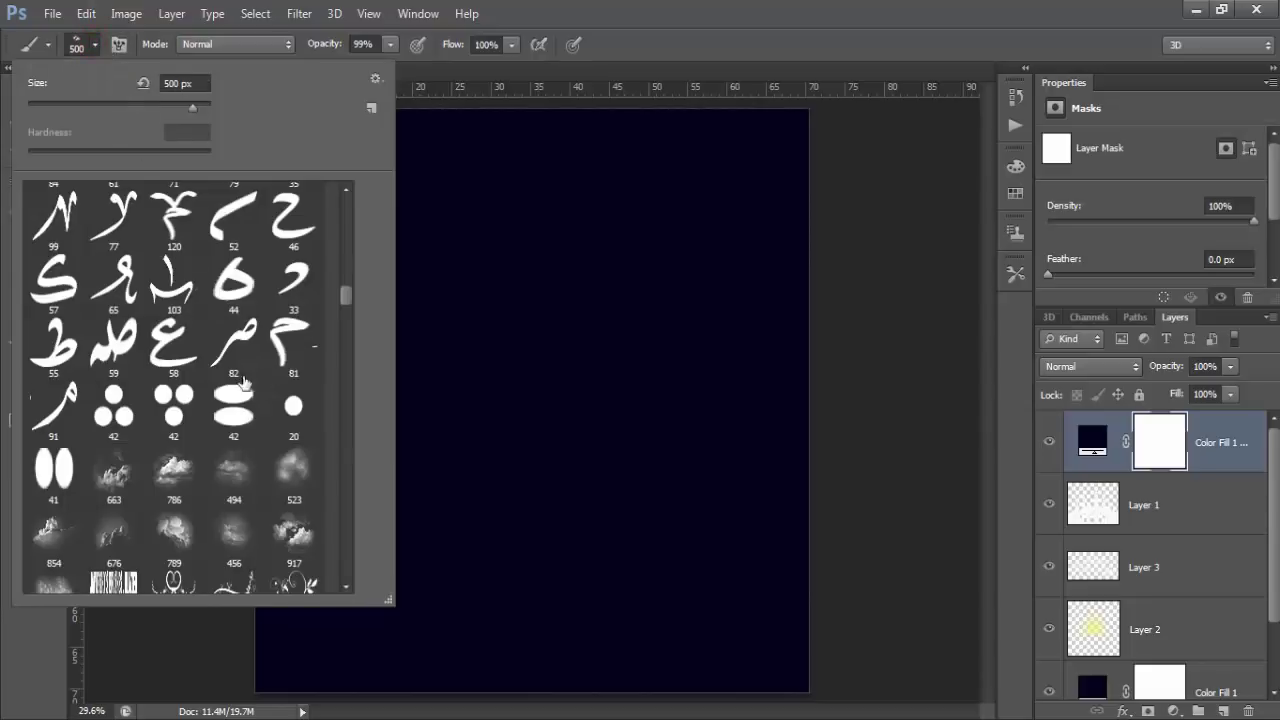
pyautogui.scroll(-2, 244, 383)
pyautogui.scroll(3, 233, 423)
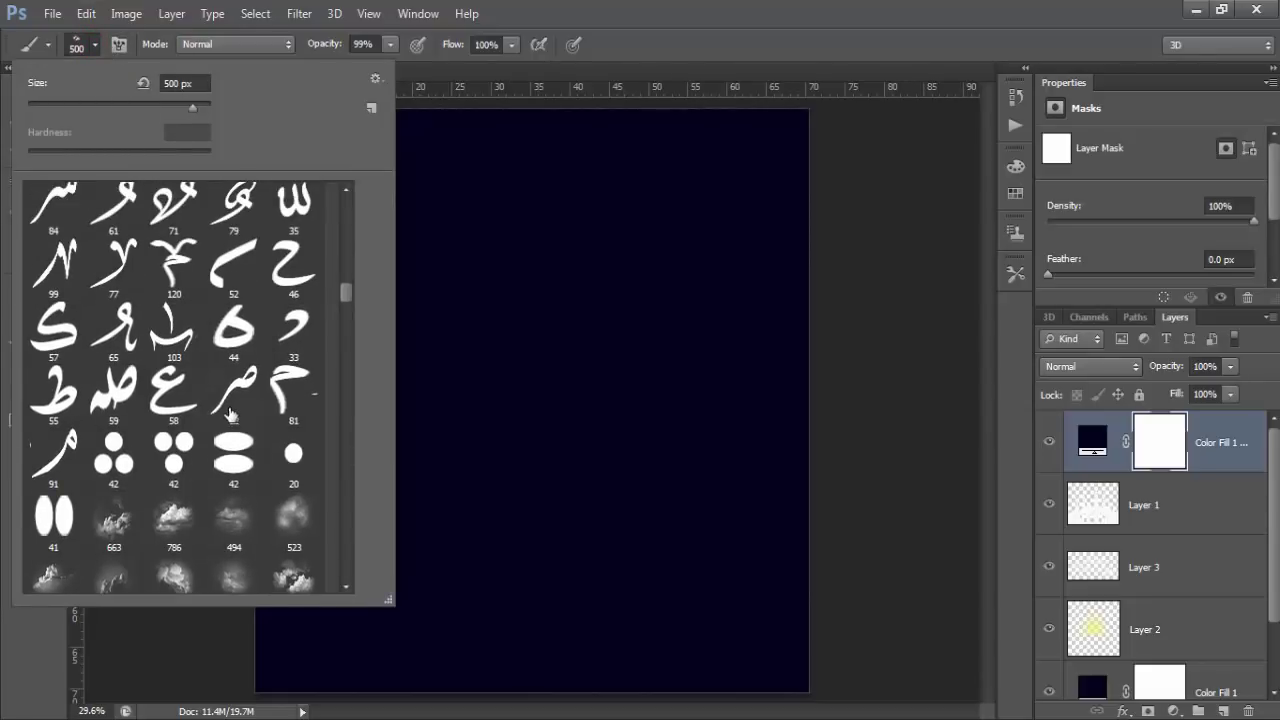
pyautogui.scroll(3, 229, 414)
pyautogui.scroll(3, 228, 410)
pyautogui.scroll(1, 226, 403)
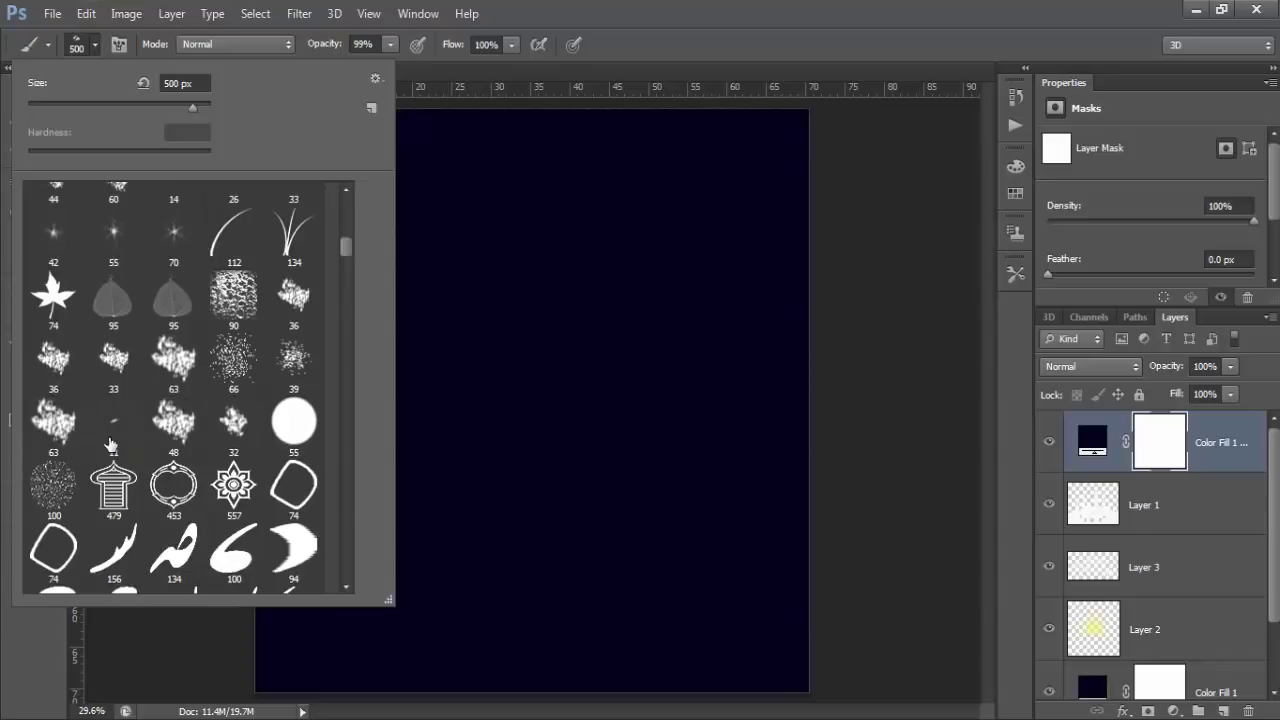
pyautogui.click(70, 428)
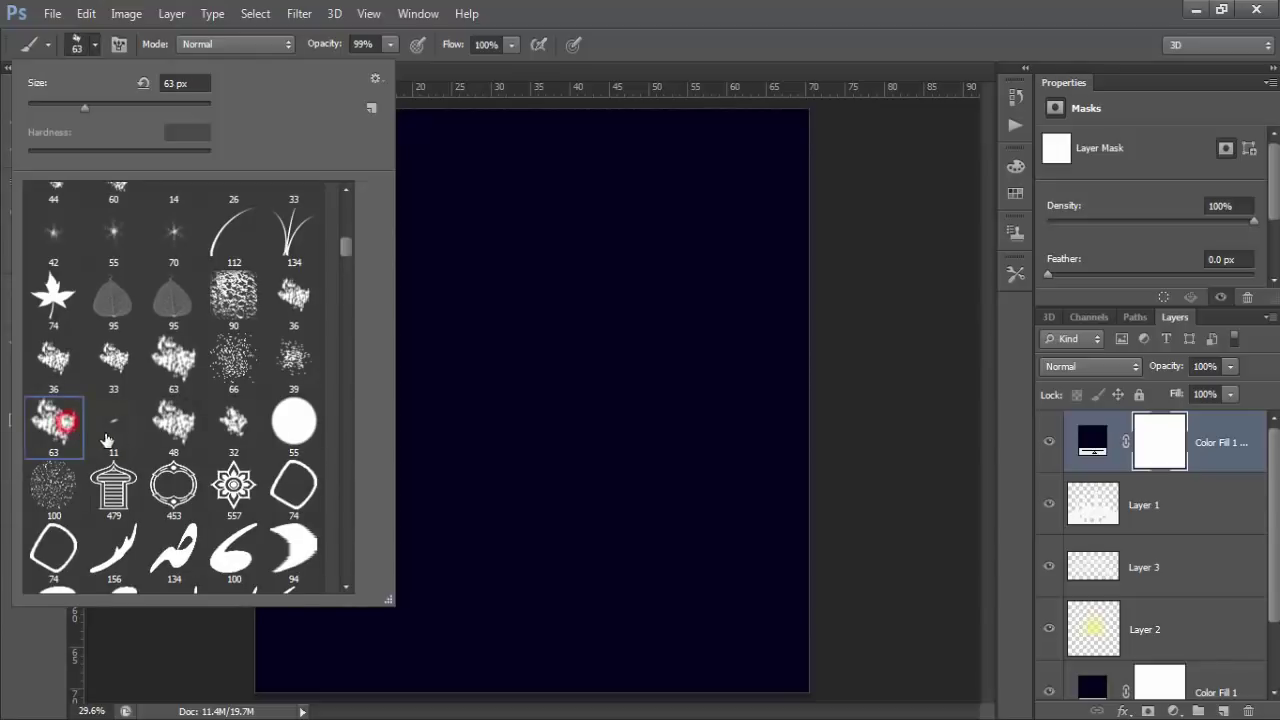
pyautogui.click(830, 7)
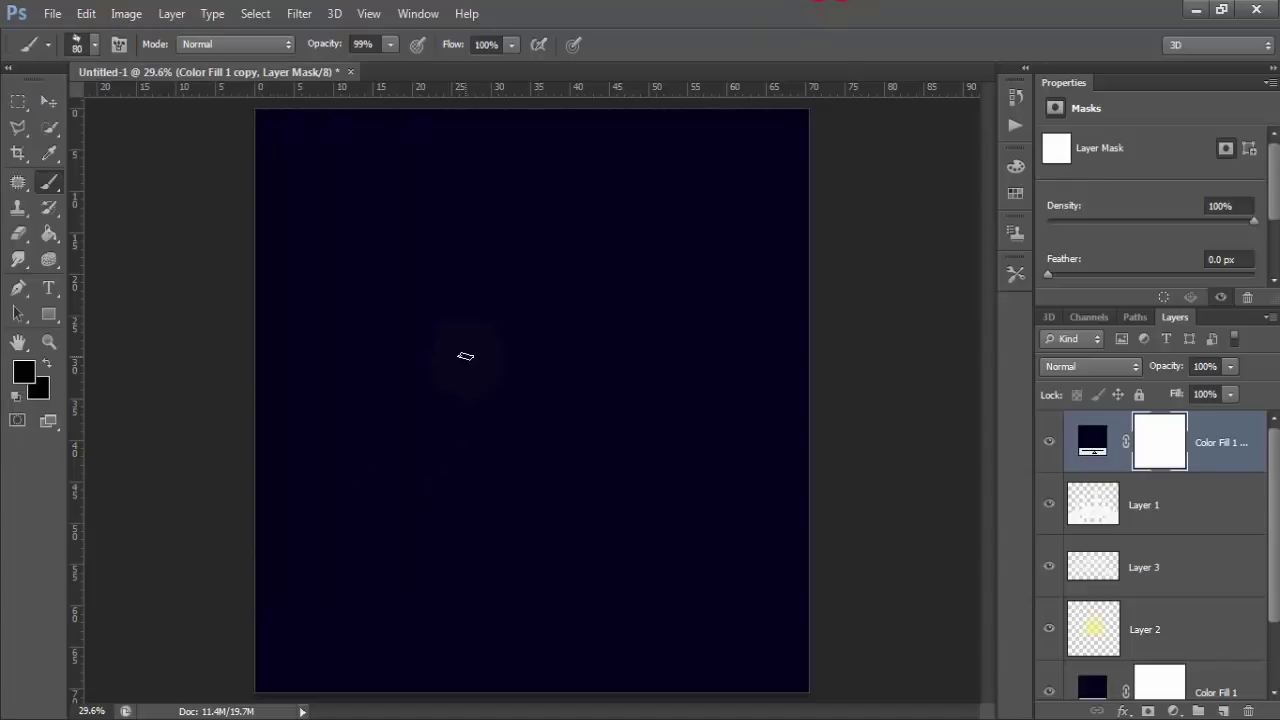
pyautogui.press(']')
pyautogui.press(']')
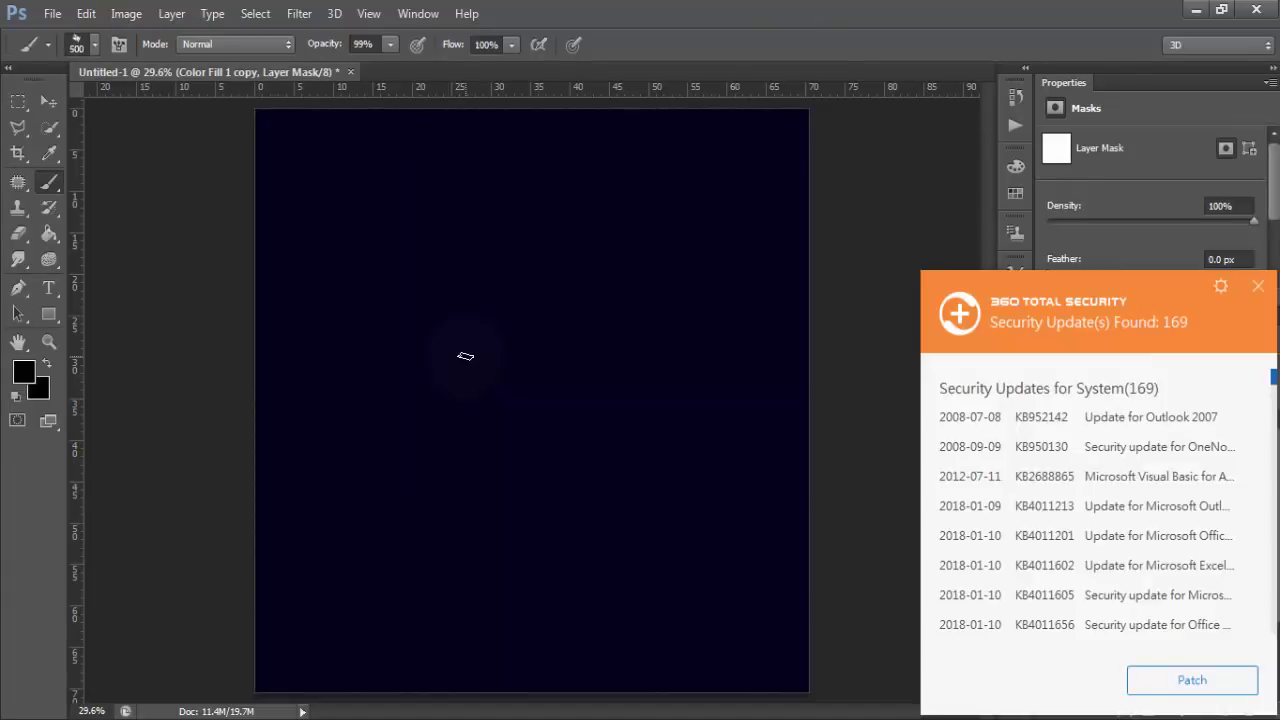
# Step: Paint cloud strokes on the copy's mask to reveal the mosque, minarets and base
pyautogui.click(1257, 288)
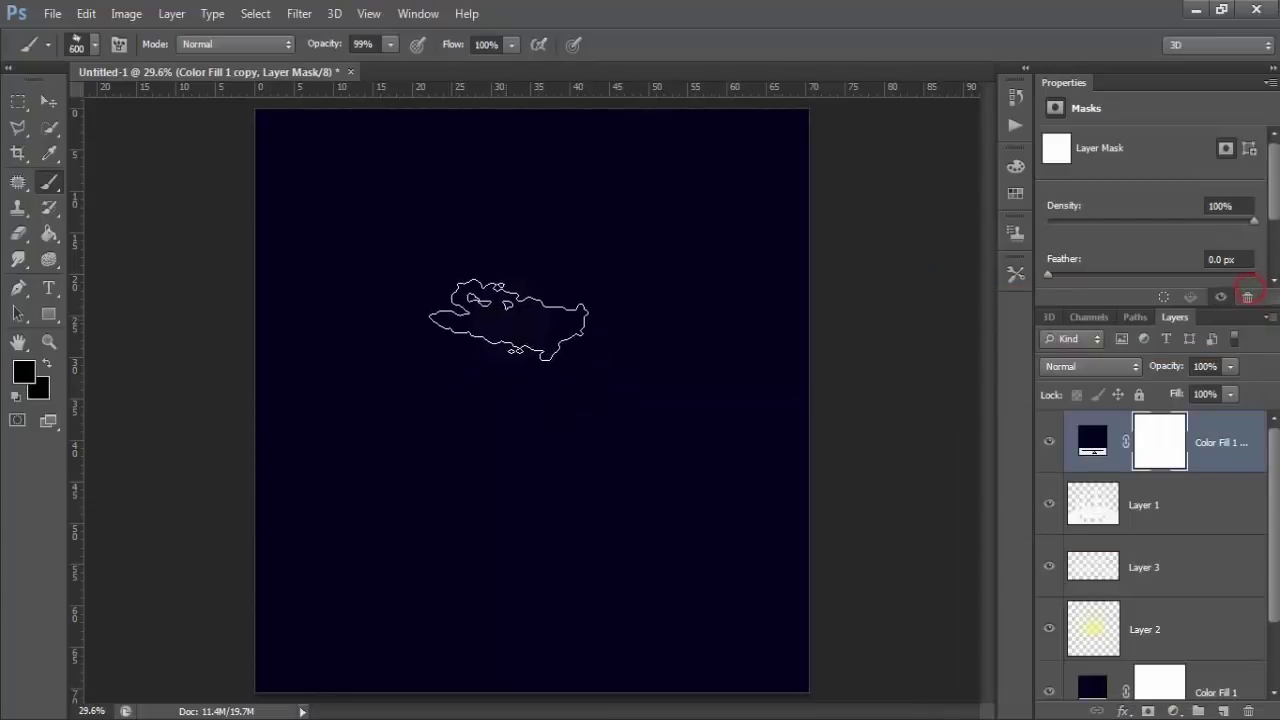
pyautogui.moveTo(525, 315)
pyautogui.mouseDown()
pyautogui.moveTo(540, 355)
pyautogui.moveTo(591, 408)
pyautogui.moveTo(528, 434)
pyautogui.moveTo(493, 363)
pyautogui.moveTo(528, 286)
pyautogui.moveTo(457, 380)
pyautogui.moveTo(457, 366)
pyautogui.moveTo(465, 375)
pyautogui.moveTo(608, 286)
pyautogui.moveTo(655, 360)
pyautogui.moveTo(548, 220)
pyautogui.moveTo(557, 257)
pyautogui.moveTo(550, 220)
pyautogui.moveTo(642, 289)
pyautogui.mouseUp()
pyautogui.moveTo(510, 275)
pyautogui.mouseDown()
pyautogui.moveTo(450, 315)
pyautogui.moveTo(440, 355)
pyautogui.moveTo(470, 375)
pyautogui.moveTo(440, 440)
pyautogui.moveTo(520, 485)
pyautogui.moveTo(700, 478)
pyautogui.mouseUp()
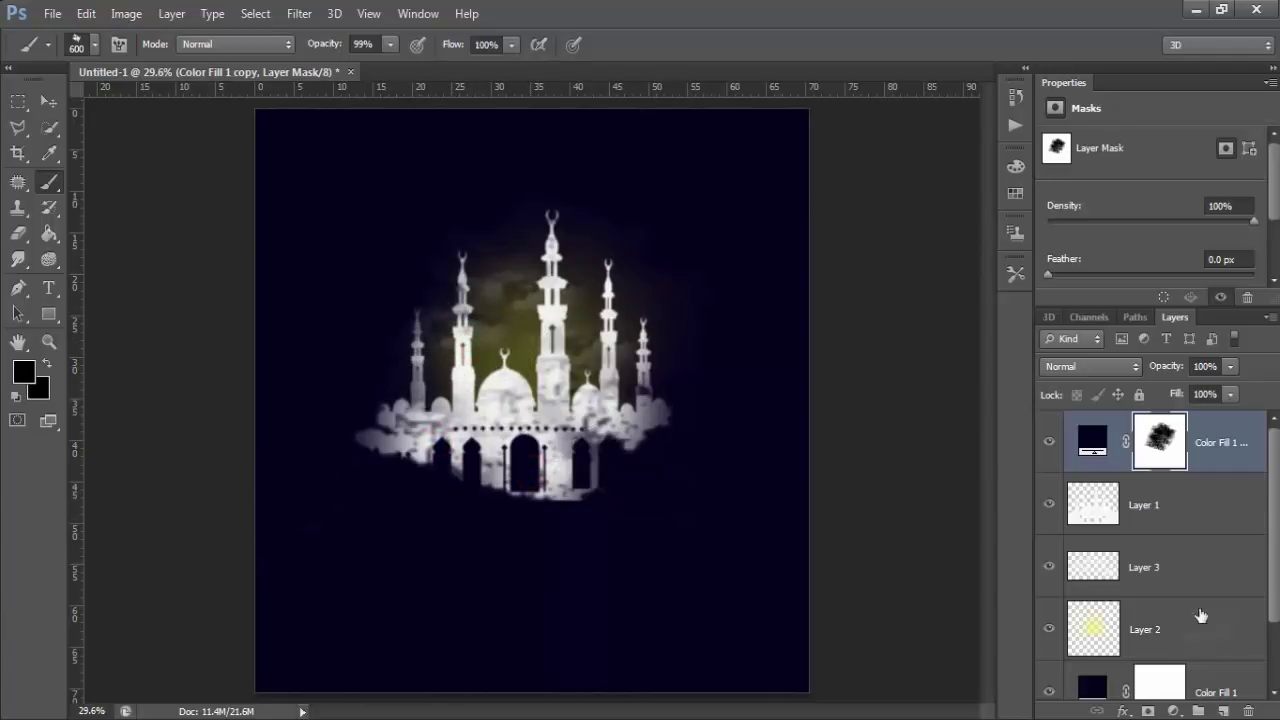
pyautogui.press('[')
pyautogui.press('[')
pyautogui.press('[')
pyautogui.press('[')
pyautogui.press('[')
pyautogui.moveTo(595, 466)
pyautogui.mouseDown()
pyautogui.moveTo(650, 420)
pyautogui.moveTo(545, 308)
pyautogui.moveTo(634, 434)
pyautogui.mouseUp()
pyautogui.click(620, 370)
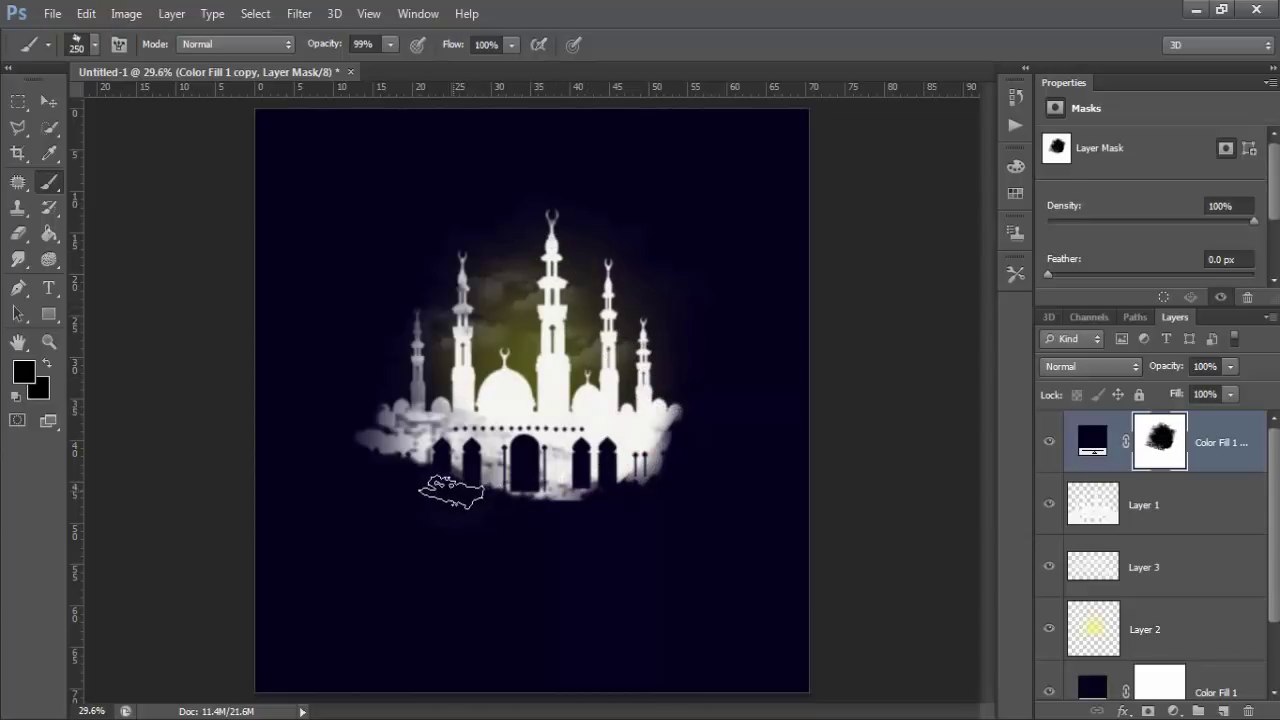
pyautogui.moveTo(443, 491); pyautogui.dragTo(586, 500)
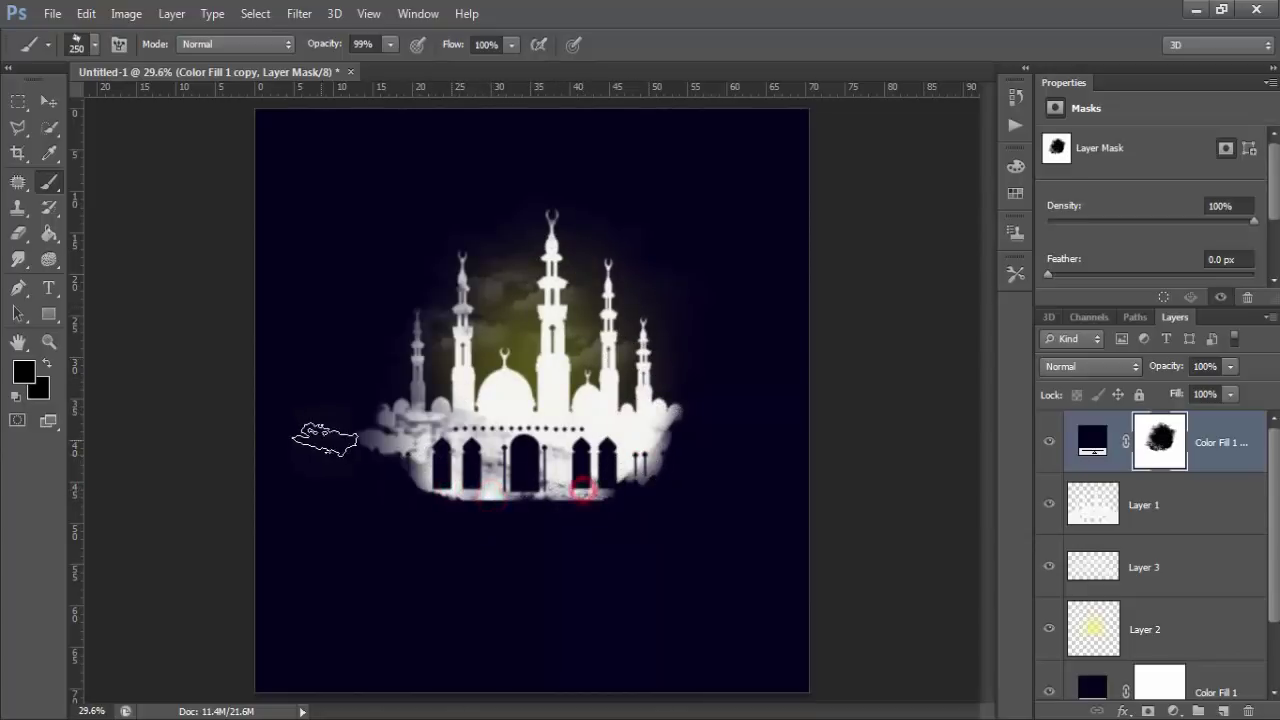
pyautogui.moveTo(386, 457); pyautogui.dragTo(489, 291)
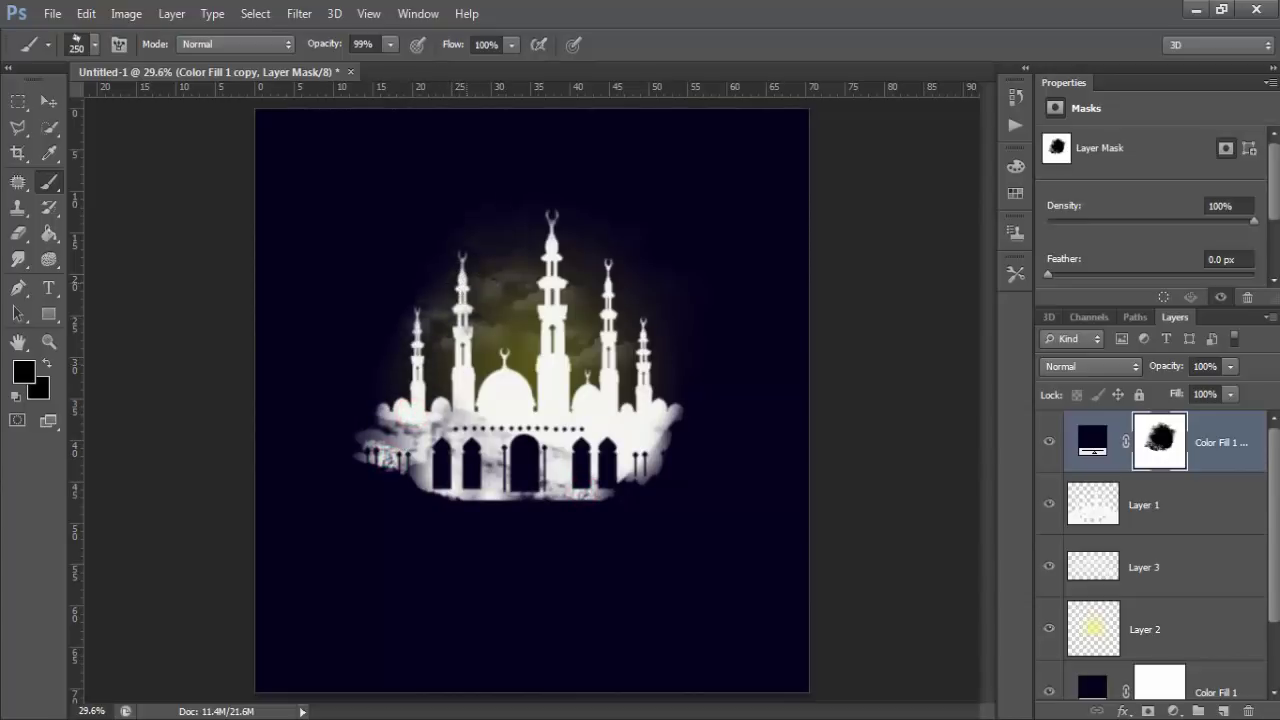
pyautogui.moveTo(595, 265); pyautogui.dragTo(629, 314)
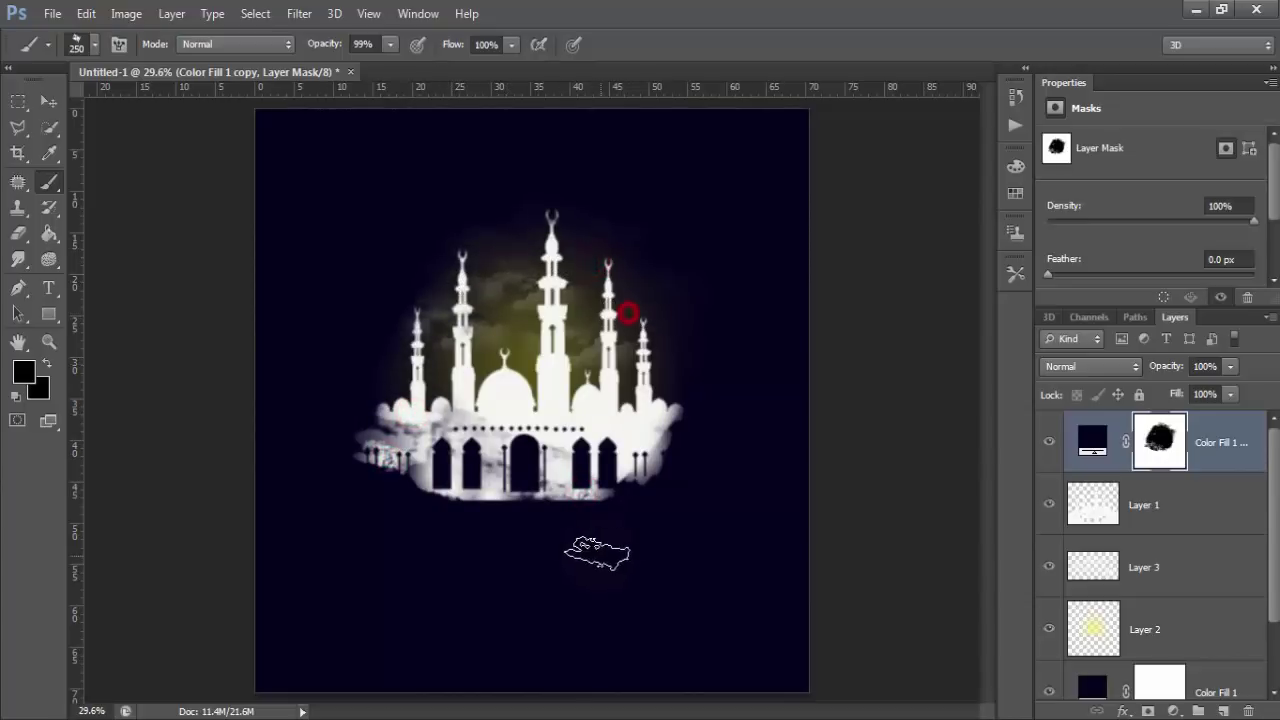
pyautogui.moveTo(585, 510); pyautogui.dragTo(567, 518)
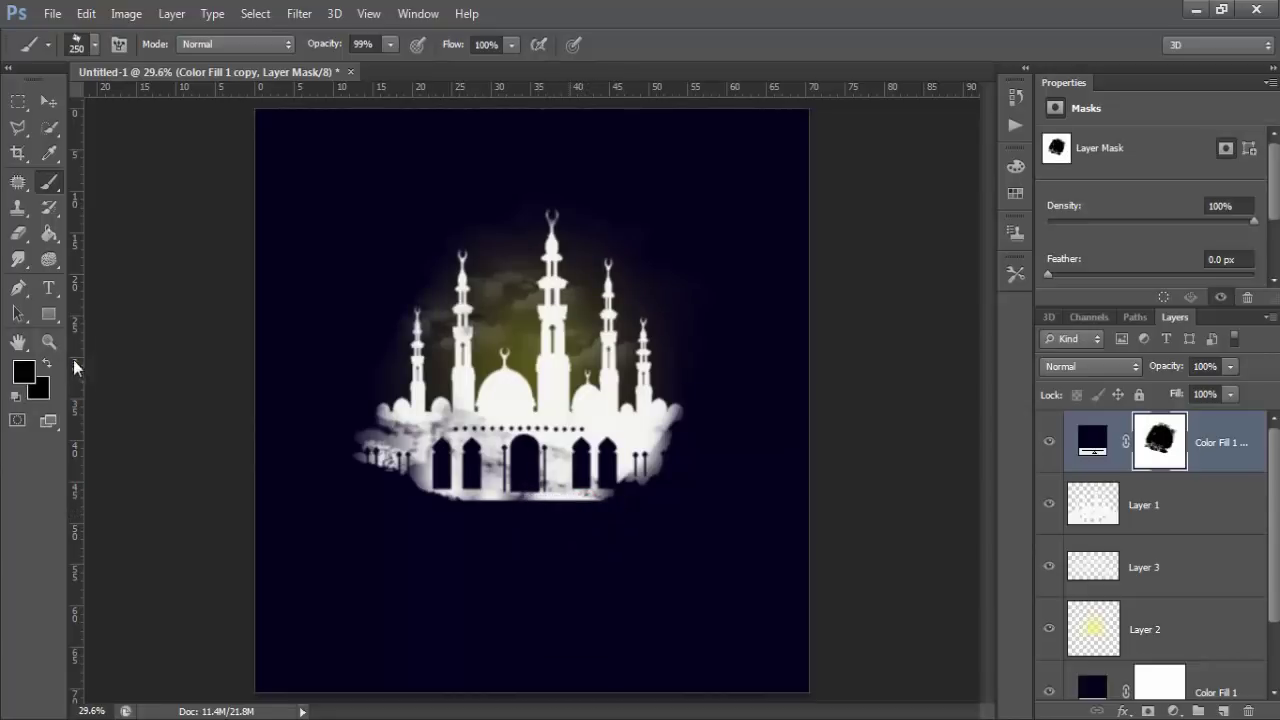
# Step: Switch the foreground to white and refine the mask edges around the mosque base
pyautogui.click(22, 372)
pyautogui.click(680, 210)
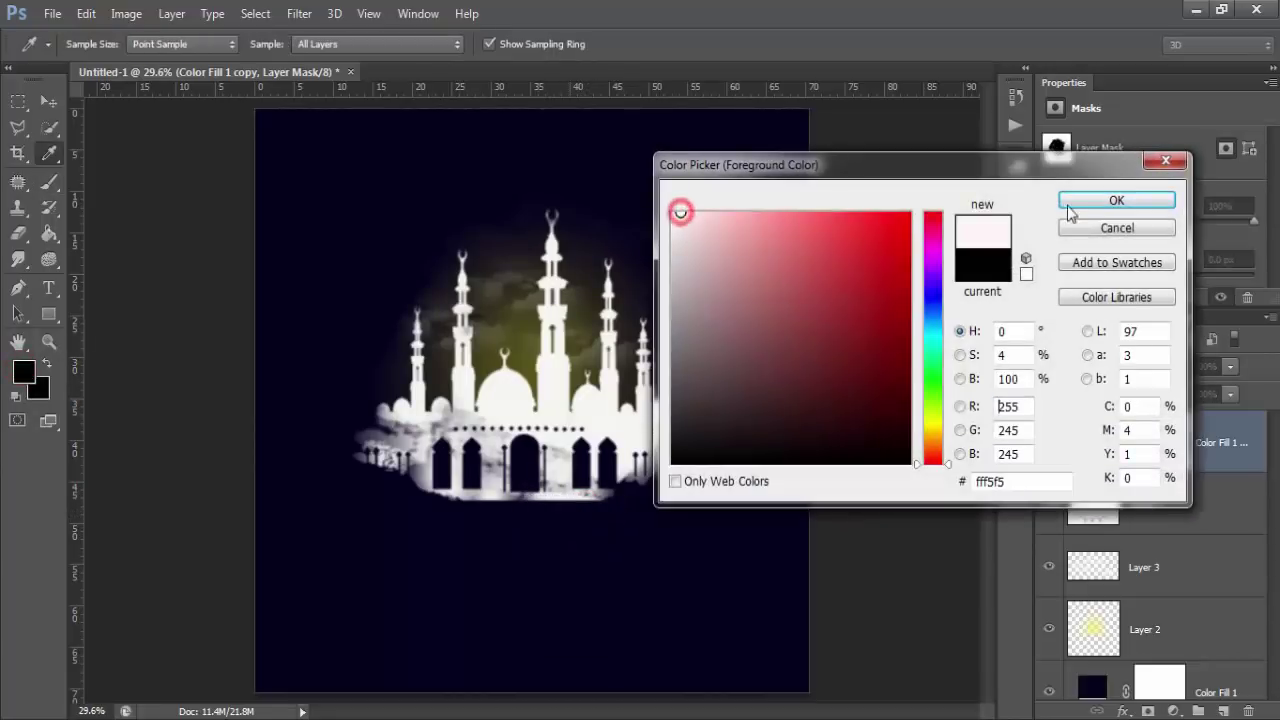
pyautogui.click(1117, 200)
pyautogui.moveTo(598, 507)
pyautogui.mouseDown()
pyautogui.moveTo(570, 514)
pyautogui.moveTo(517, 465)
pyautogui.mouseUp()
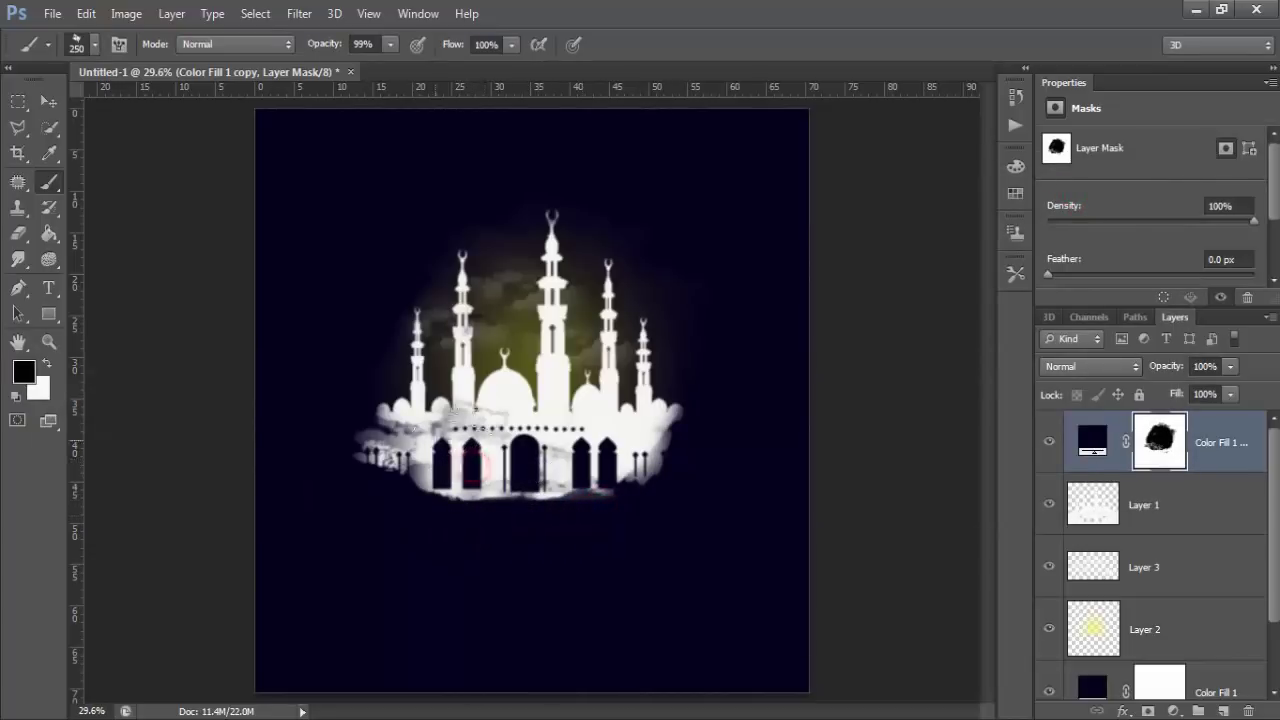
pyautogui.moveTo(400, 428); pyautogui.dragTo(408, 452)
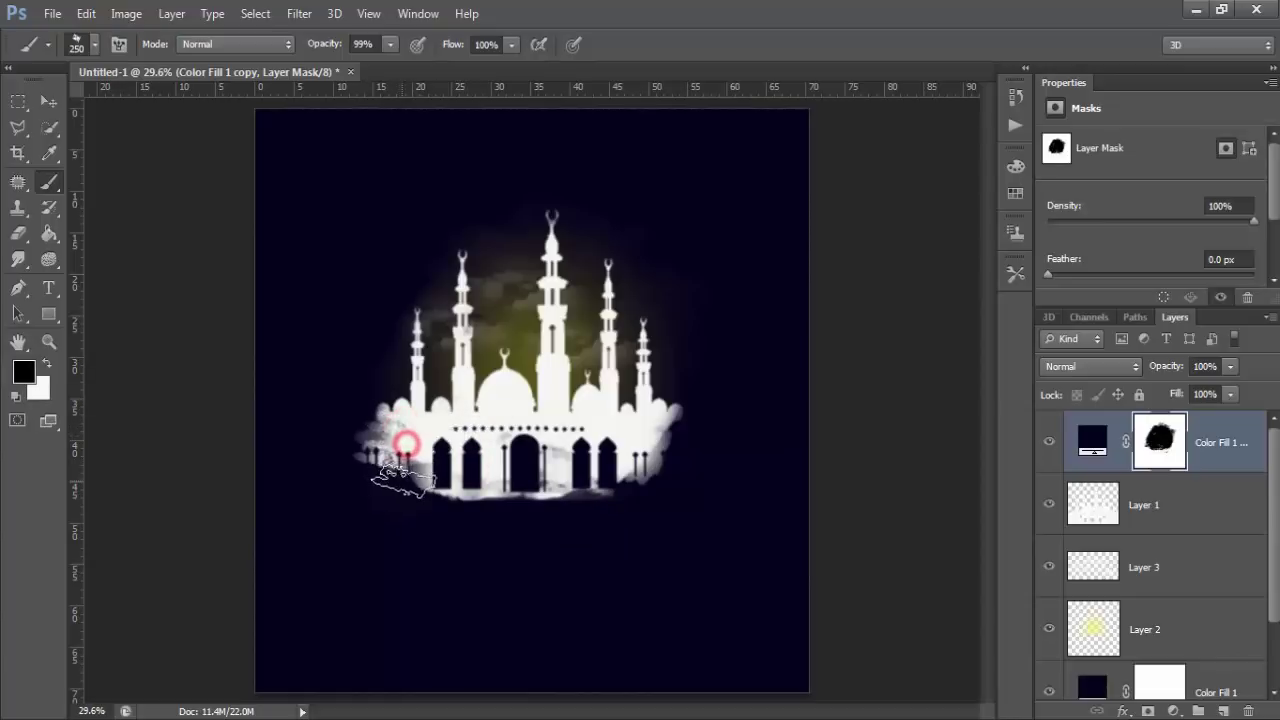
pyautogui.moveTo(627, 490)
pyautogui.mouseDown()
pyautogui.moveTo(548, 405)
pyautogui.moveTo(640, 445)
pyautogui.moveTo(628, 446)
pyautogui.mouseUp()
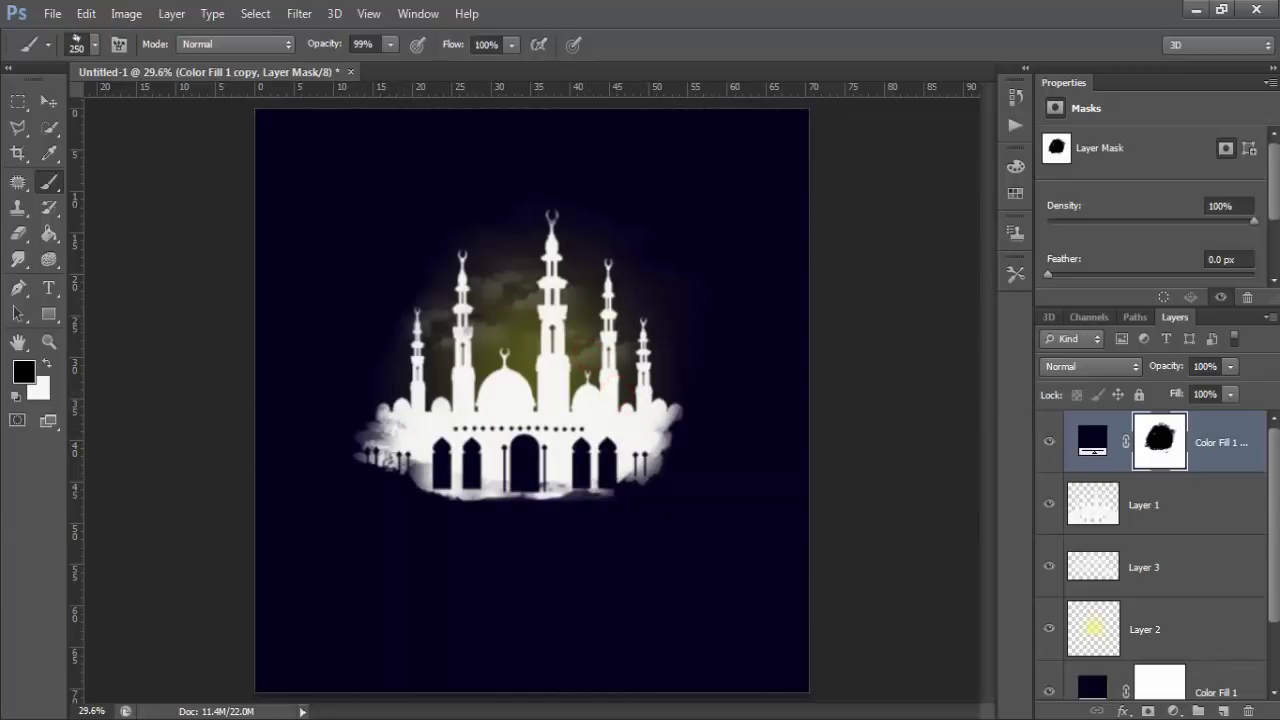
pyautogui.click(1169, 505)
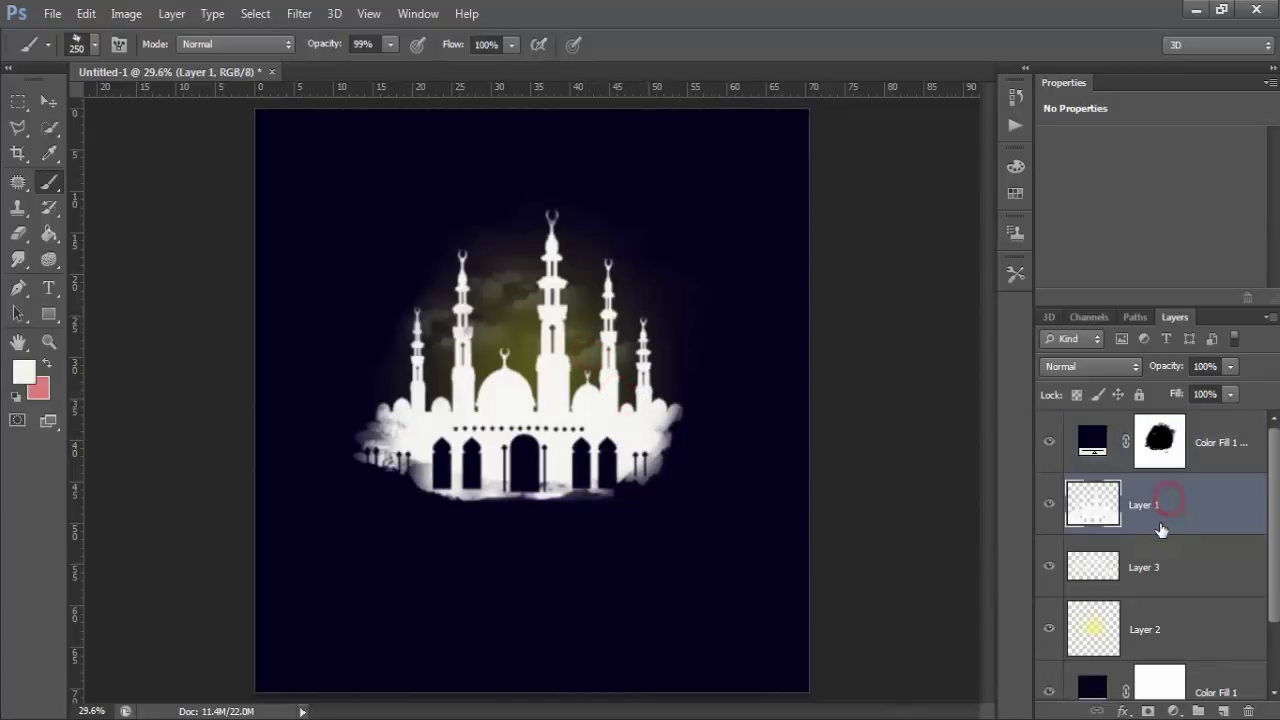
# Step: Add a new layer and load floral brush 820 in sampled navy at reduced size
pyautogui.click(1222, 711)
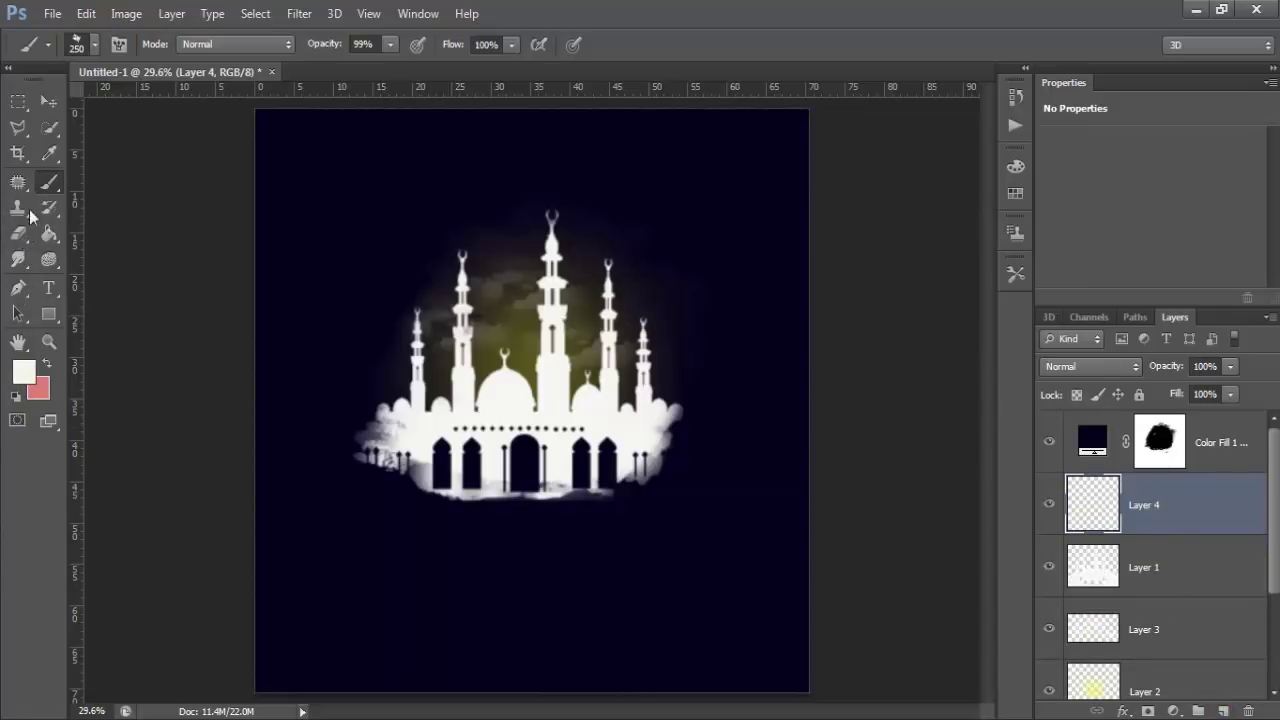
pyautogui.click(50, 156)
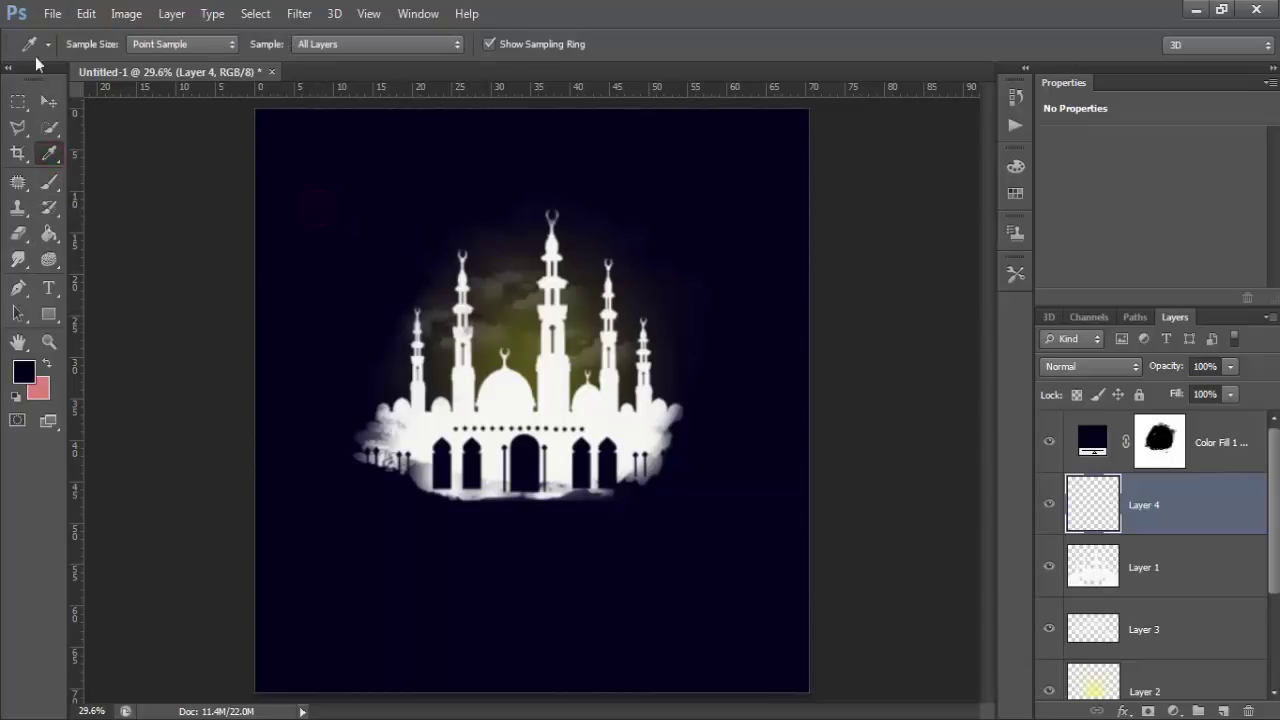
pyautogui.click(50, 181)
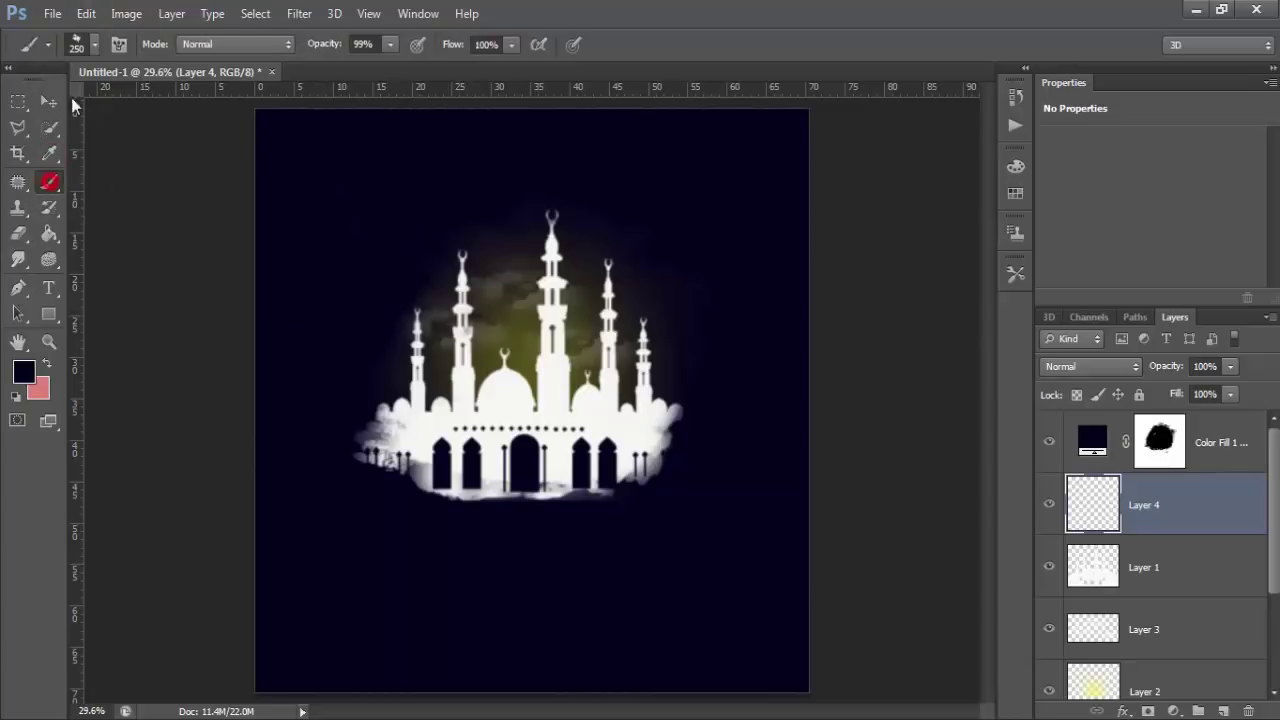
pyautogui.click(95, 44)
pyautogui.moveTo(347, 250); pyautogui.dragTo(341, 309)
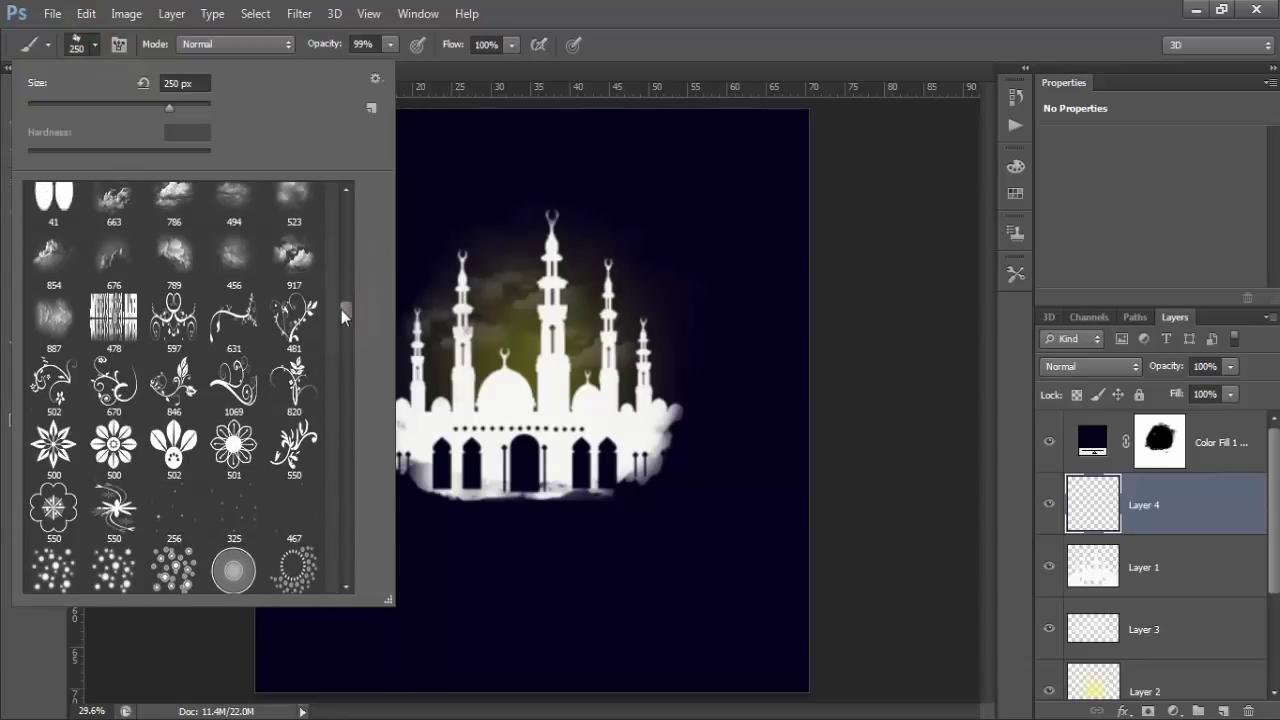
pyautogui.click(296, 378)
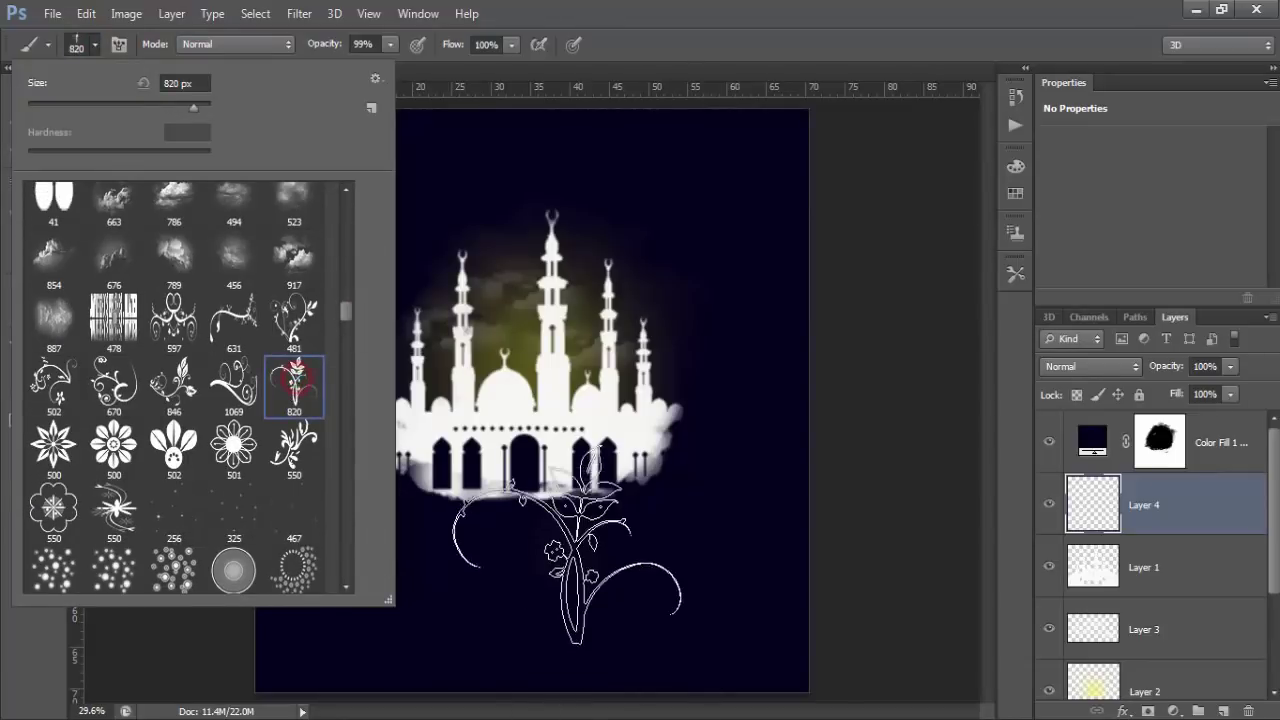
pyautogui.click(784, 9)
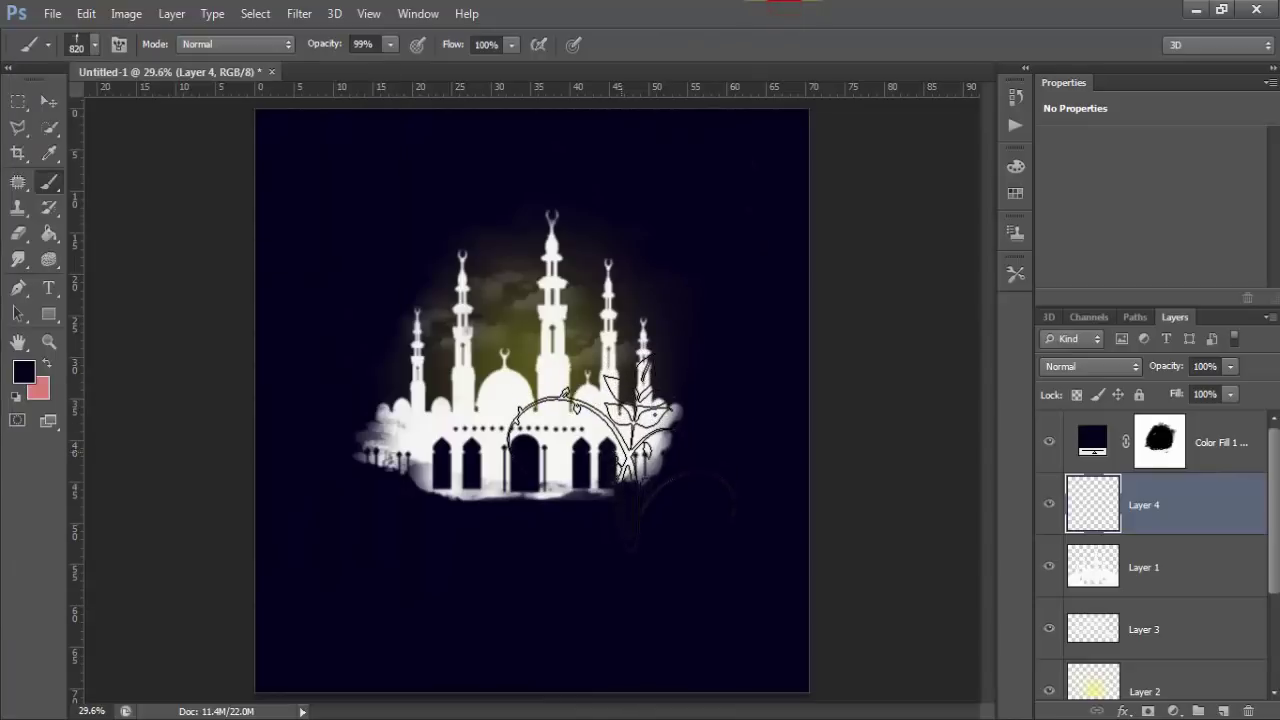
pyautogui.press('[')
pyautogui.press('[')
pyautogui.press('[')
pyautogui.press('[')
pyautogui.press('[')
pyautogui.press('[')
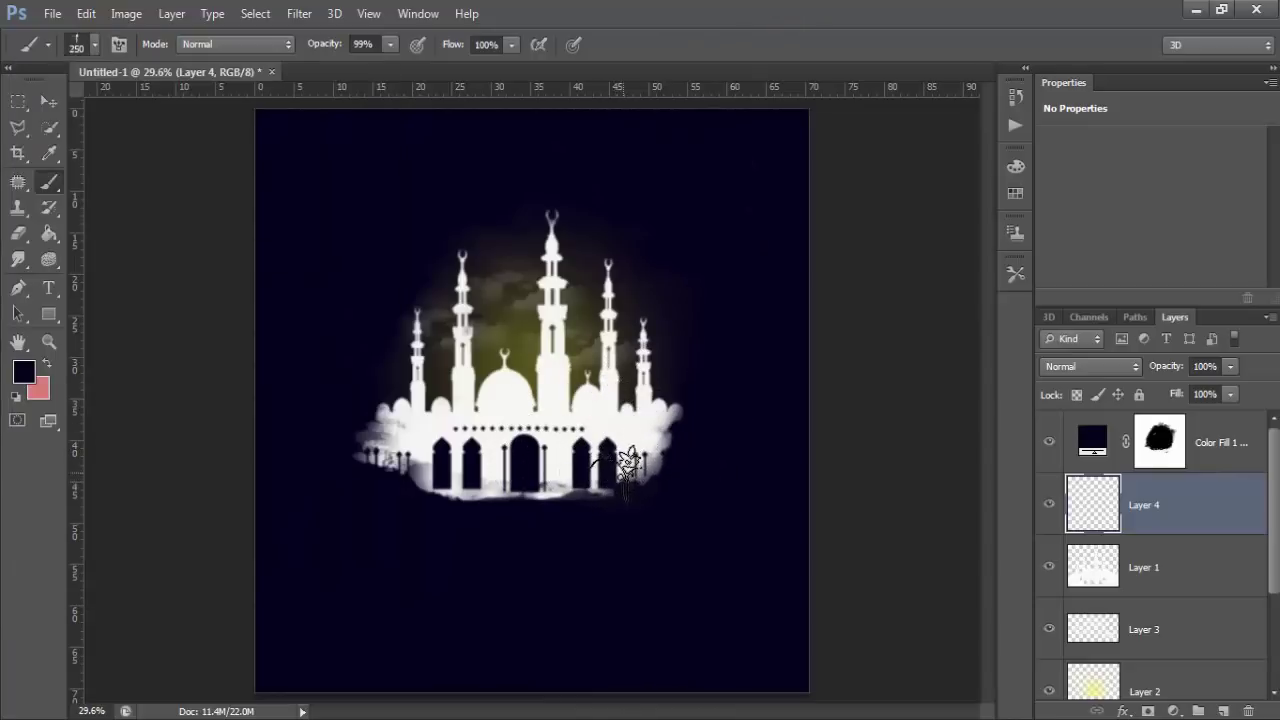
pyautogui.press('[')
pyautogui.press('[')
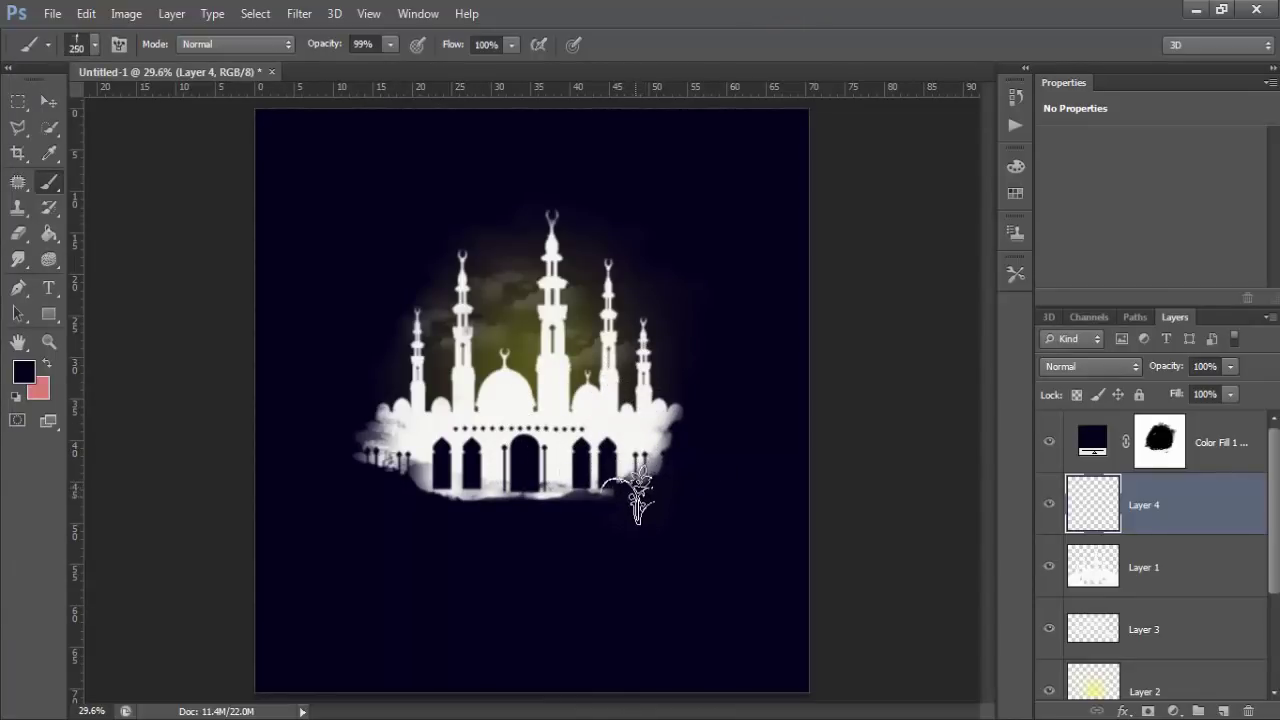
# Step: Stamp dark plant silhouettes along both sides of the mosque's base, then add an empty layer
pyautogui.click(638, 484)
pyautogui.click(590, 506)
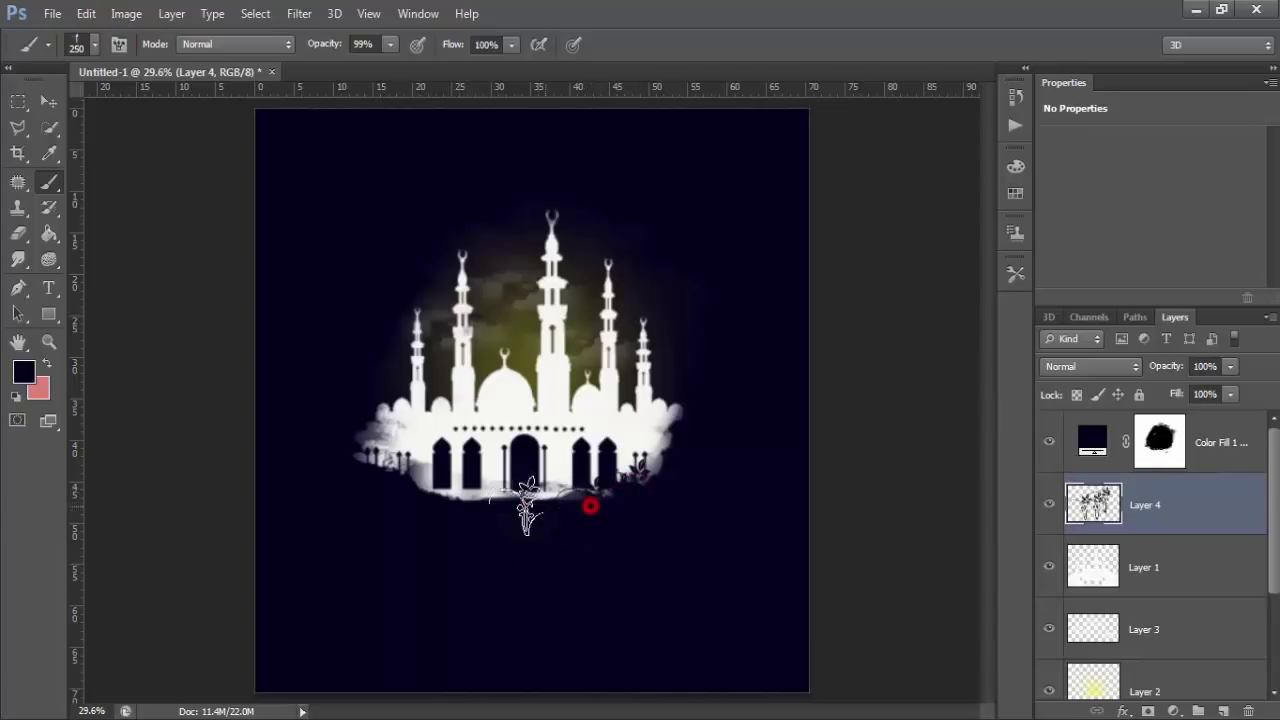
pyautogui.click(520, 513)
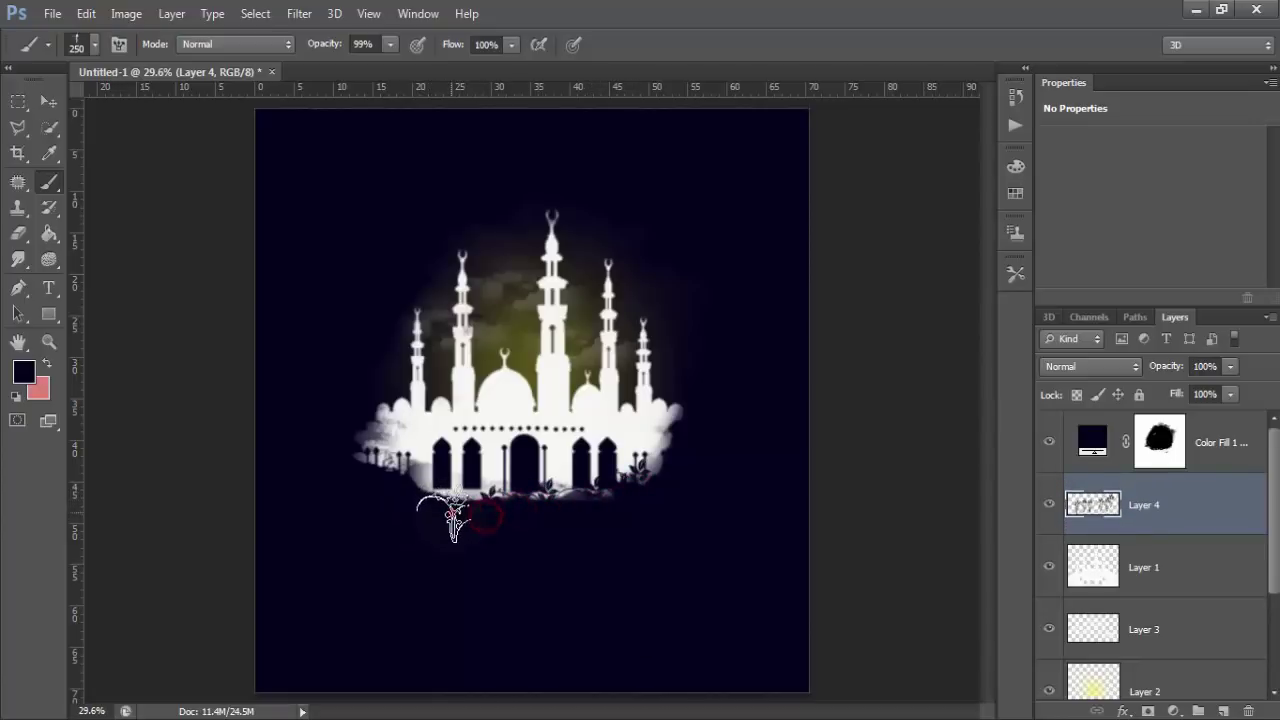
pyautogui.click(452, 513)
pyautogui.click(400, 492)
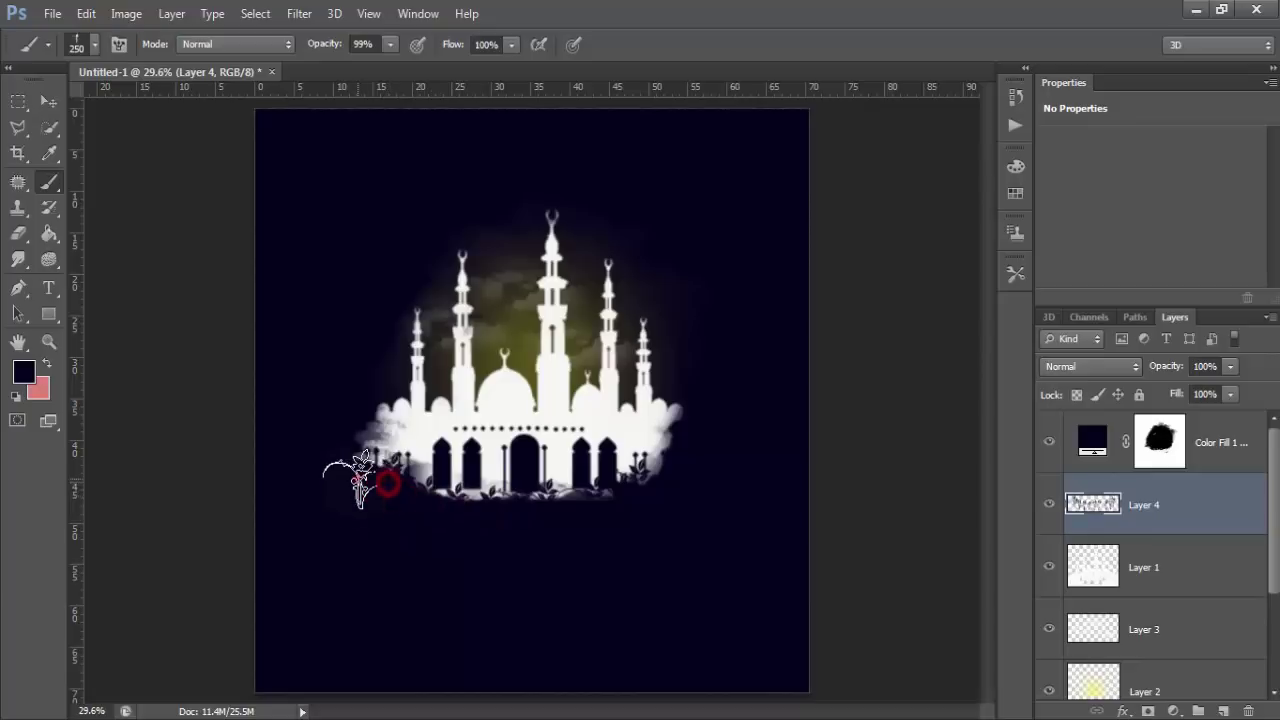
pyautogui.click(352, 478)
pyautogui.click(366, 448)
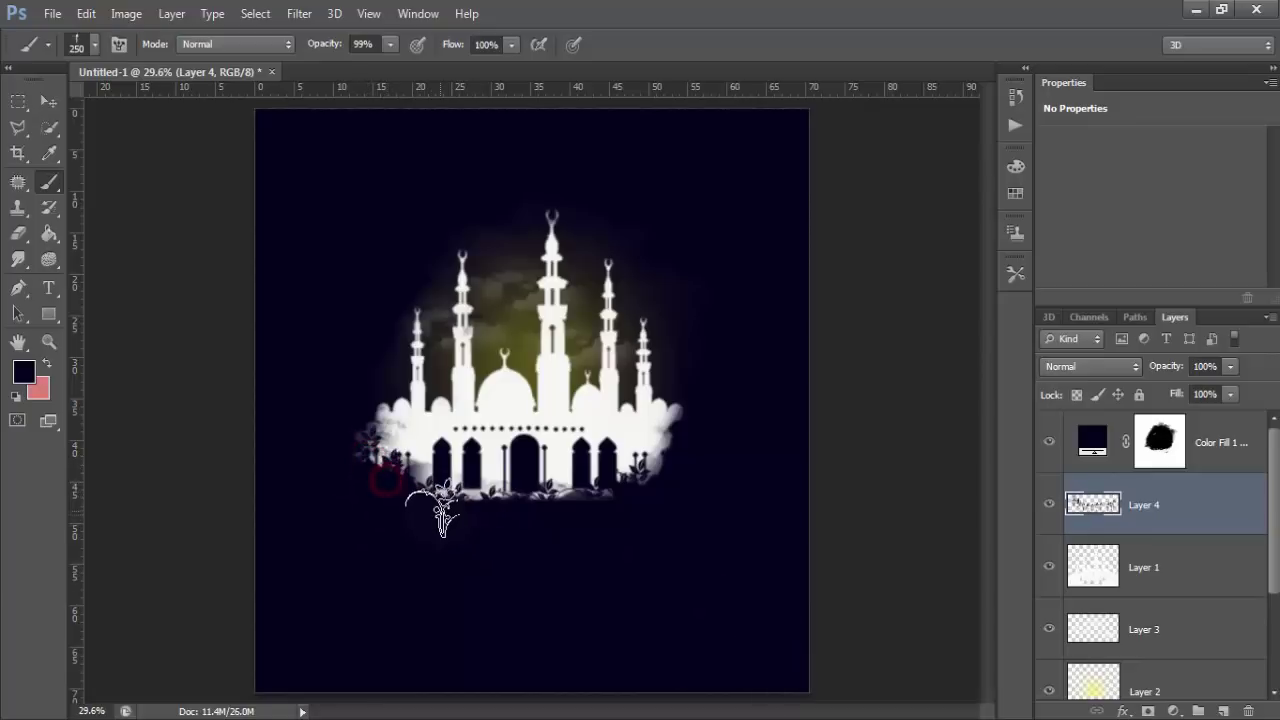
pyautogui.click(440, 508)
pyautogui.click(503, 509)
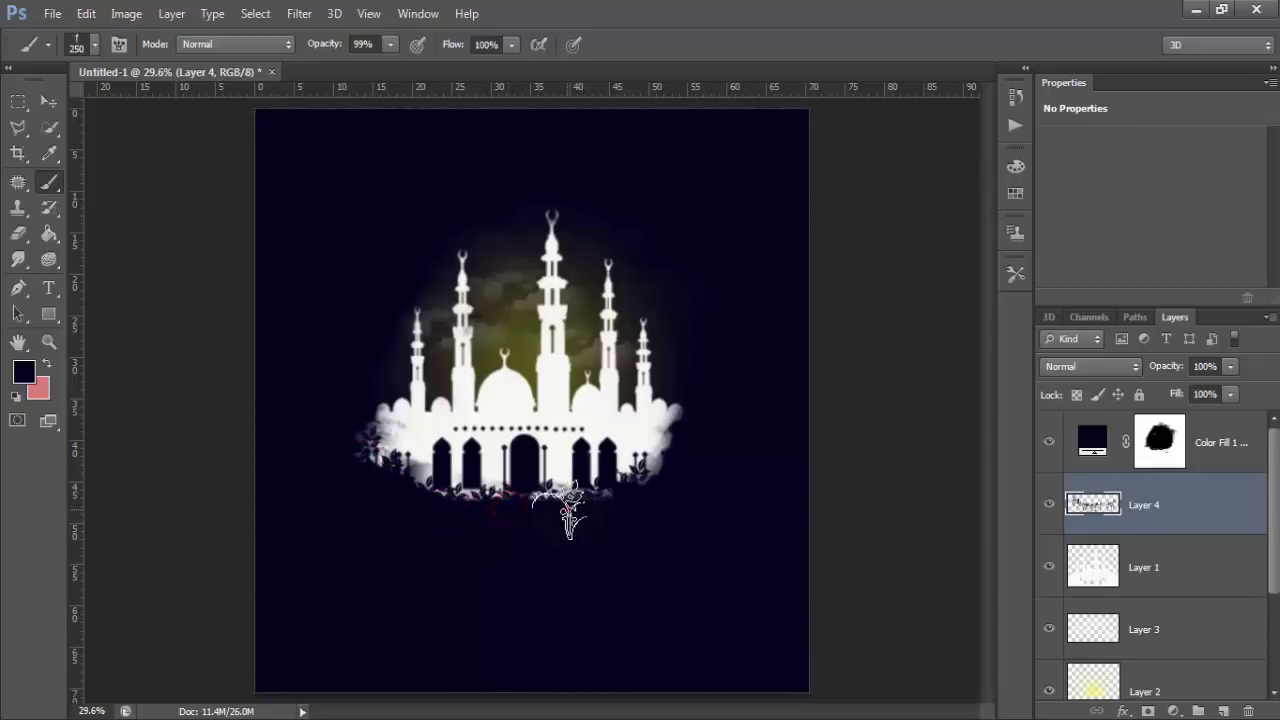
pyautogui.click(566, 511)
pyautogui.click(646, 477)
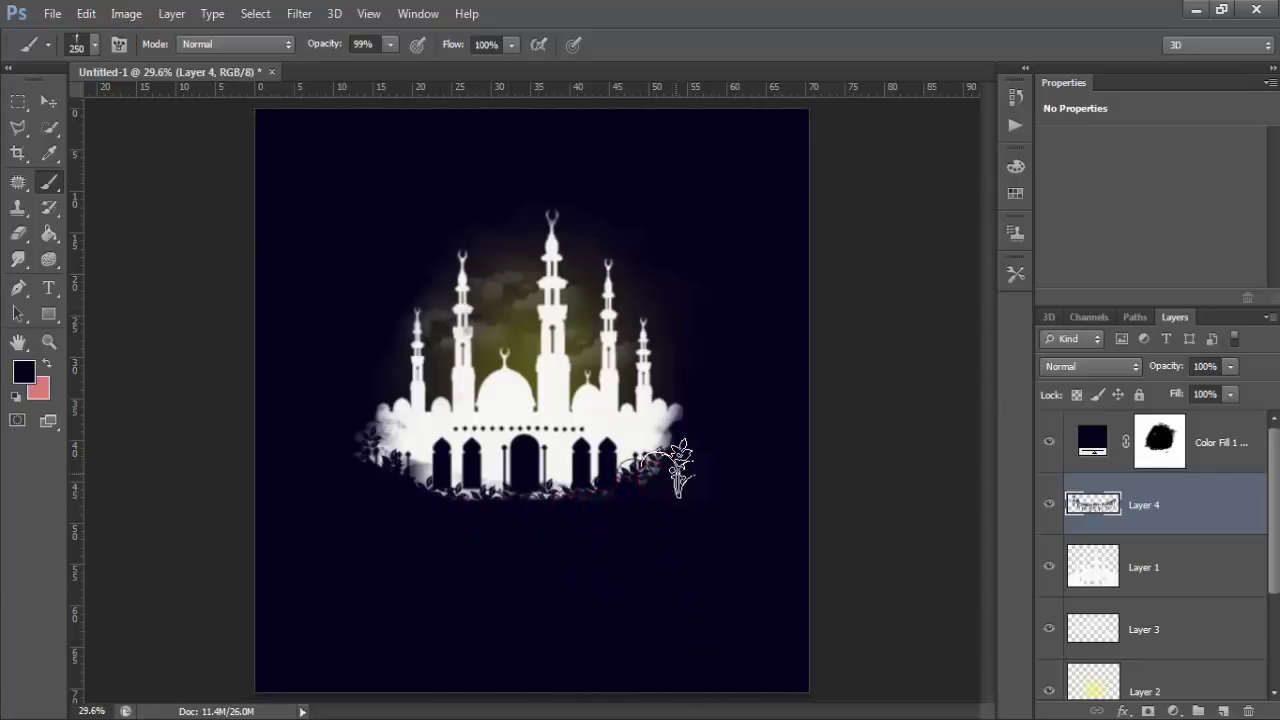
pyautogui.click(674, 454)
pyautogui.click(522, 508)
pyautogui.click(479, 489)
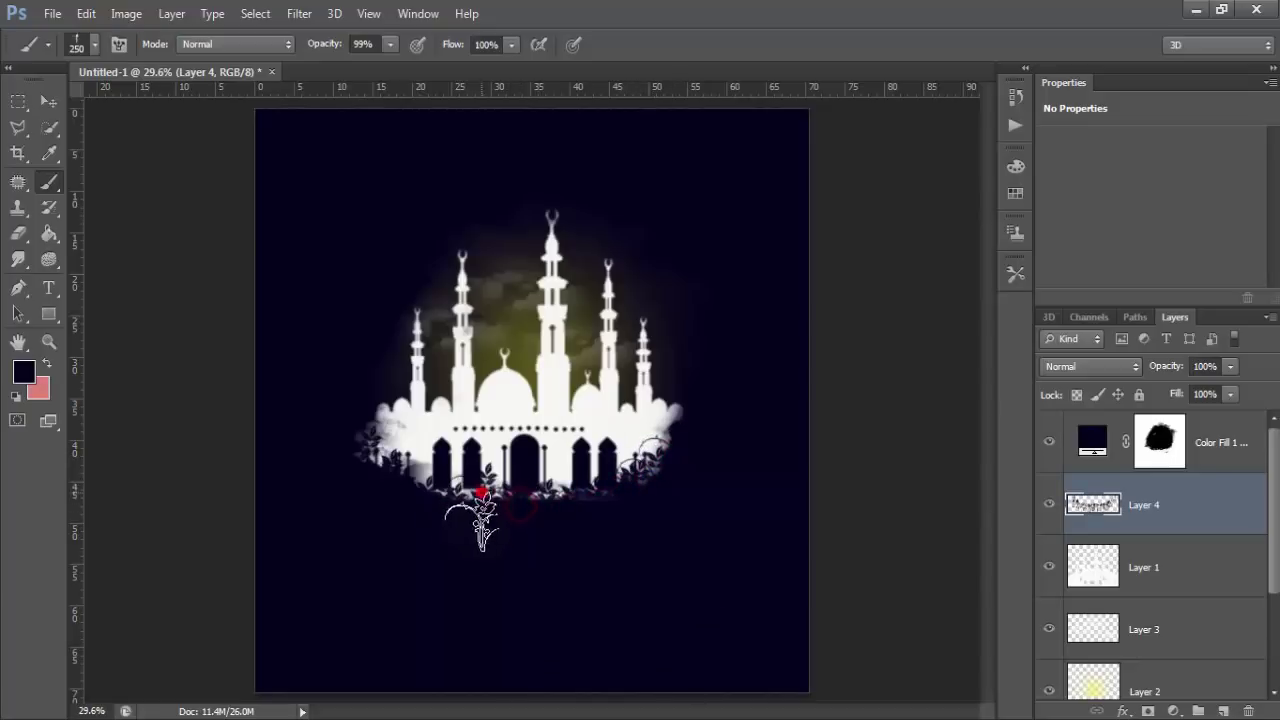
pyautogui.click(449, 508)
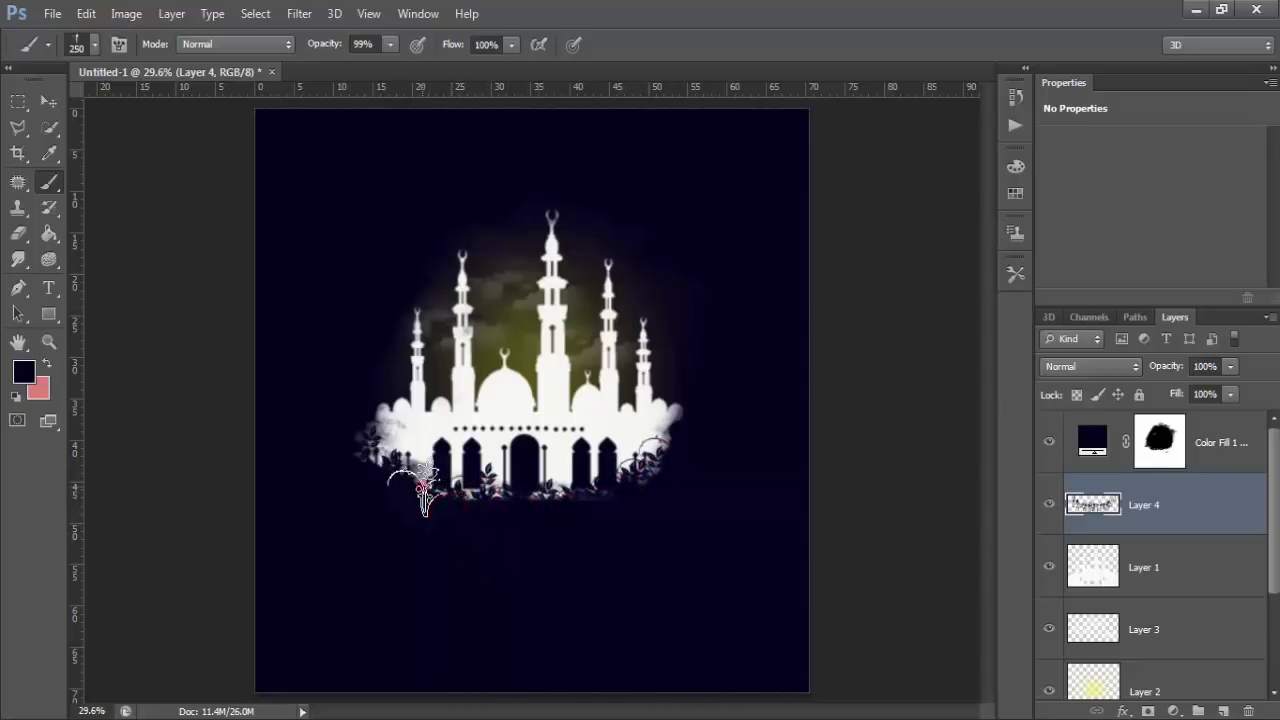
pyautogui.click(422, 487)
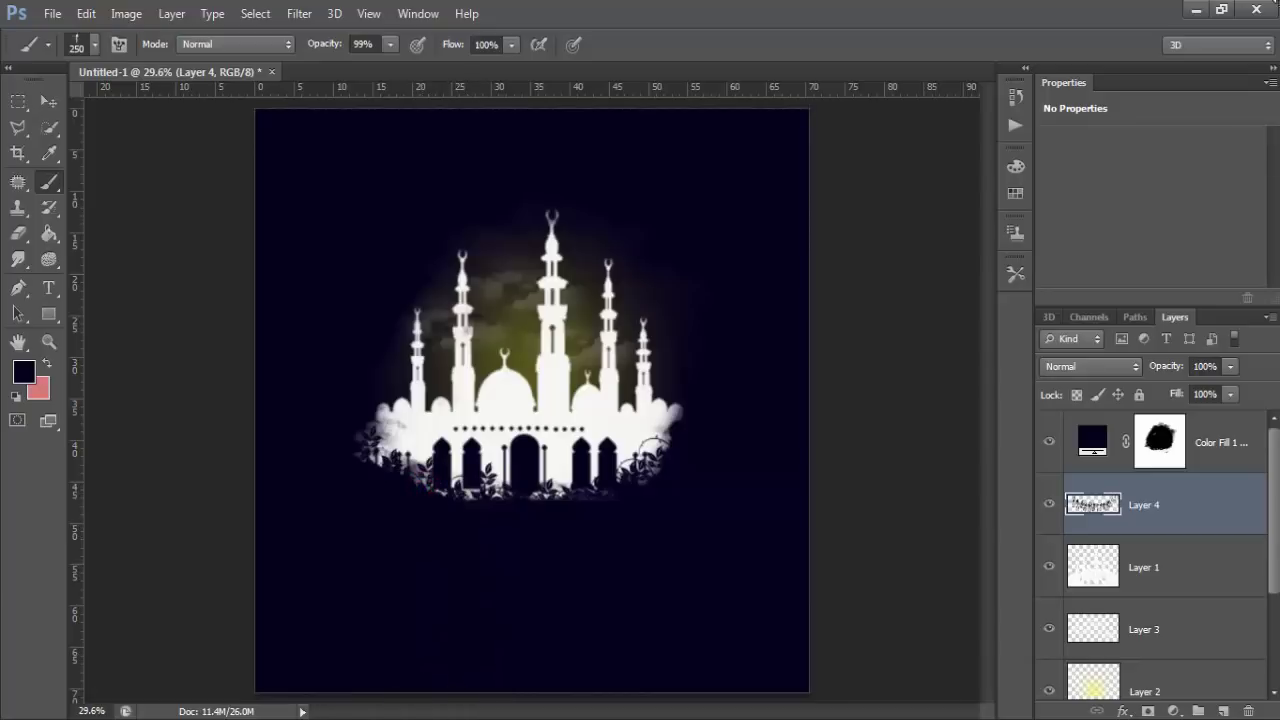
pyautogui.click(371, 443)
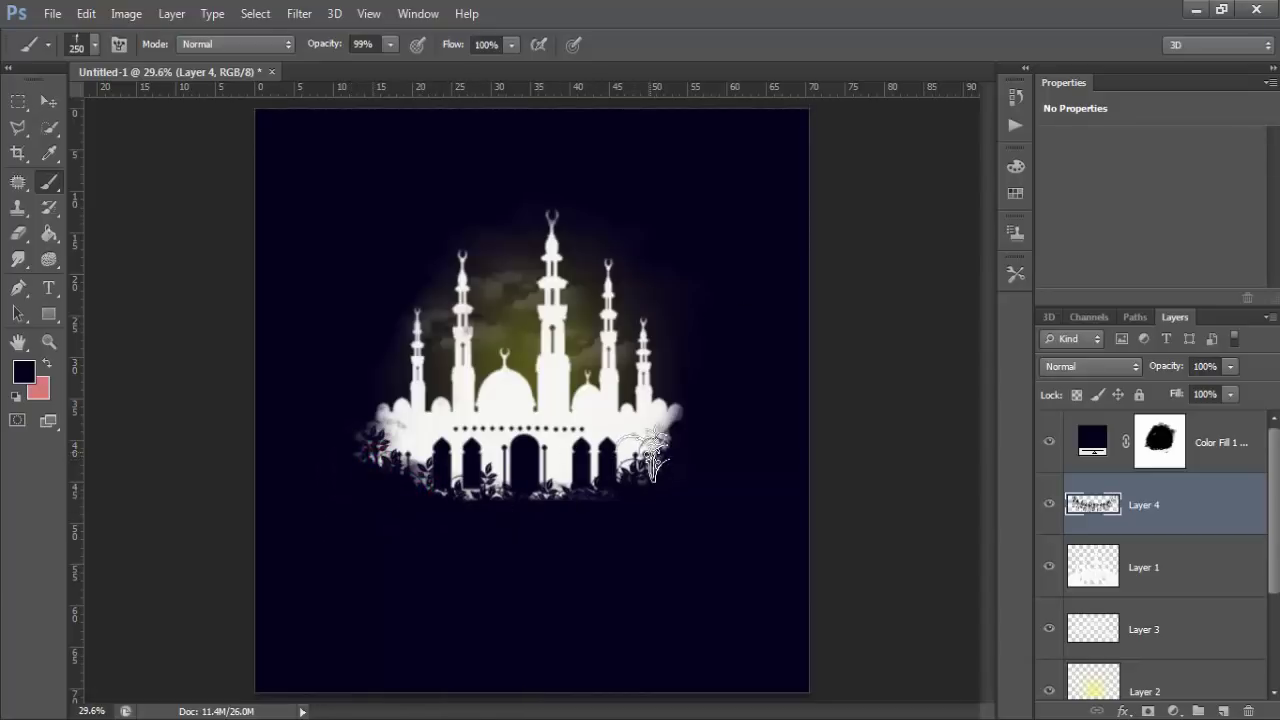
pyautogui.click(665, 428)
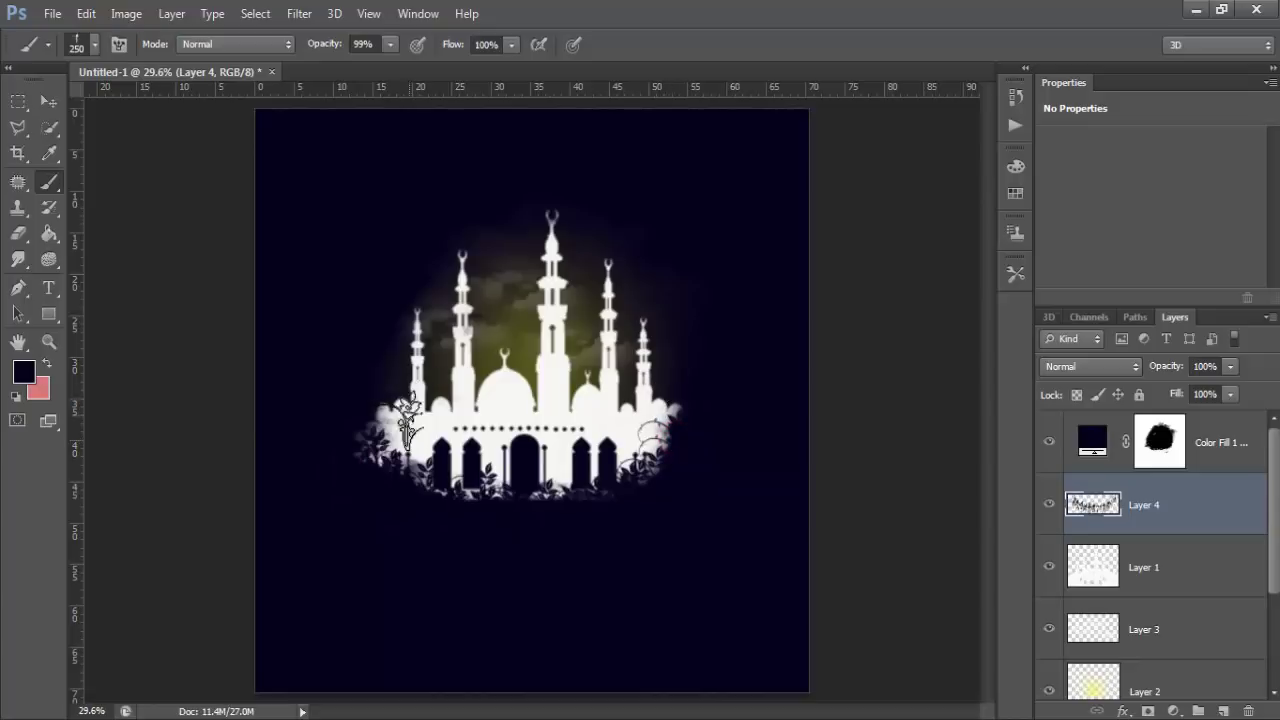
pyautogui.click(365, 424)
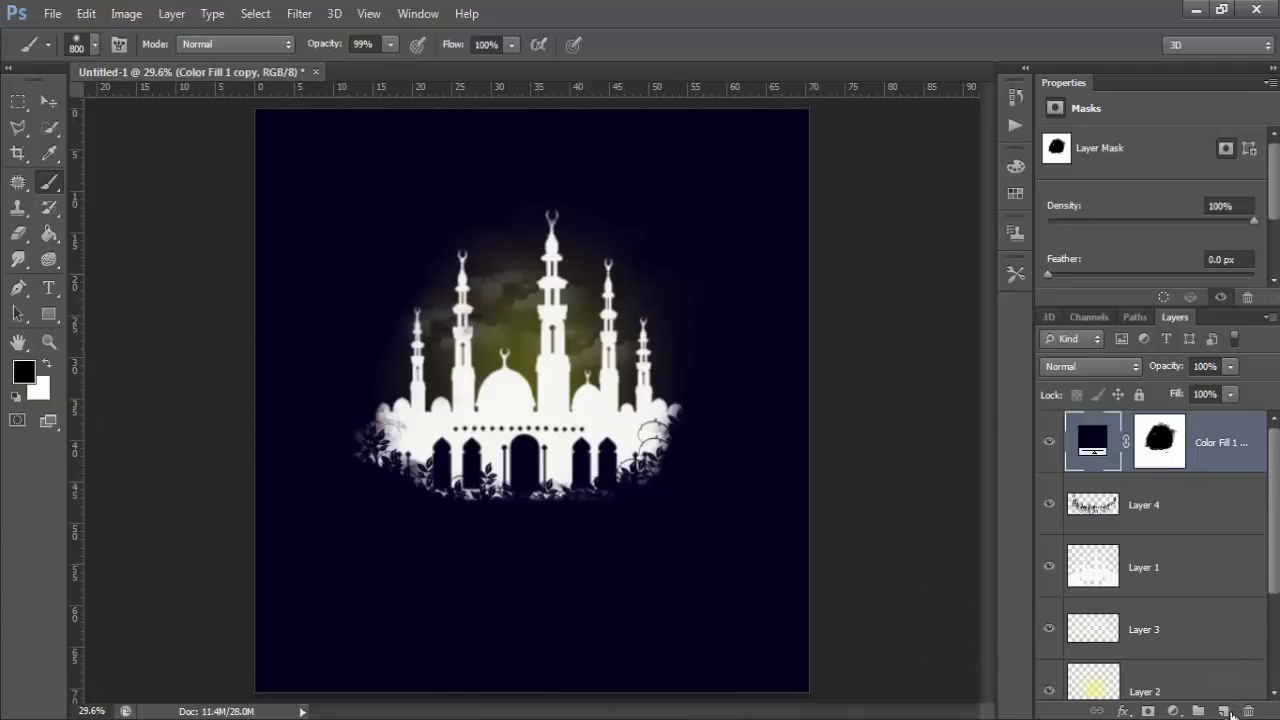
pyautogui.click(1229, 711)
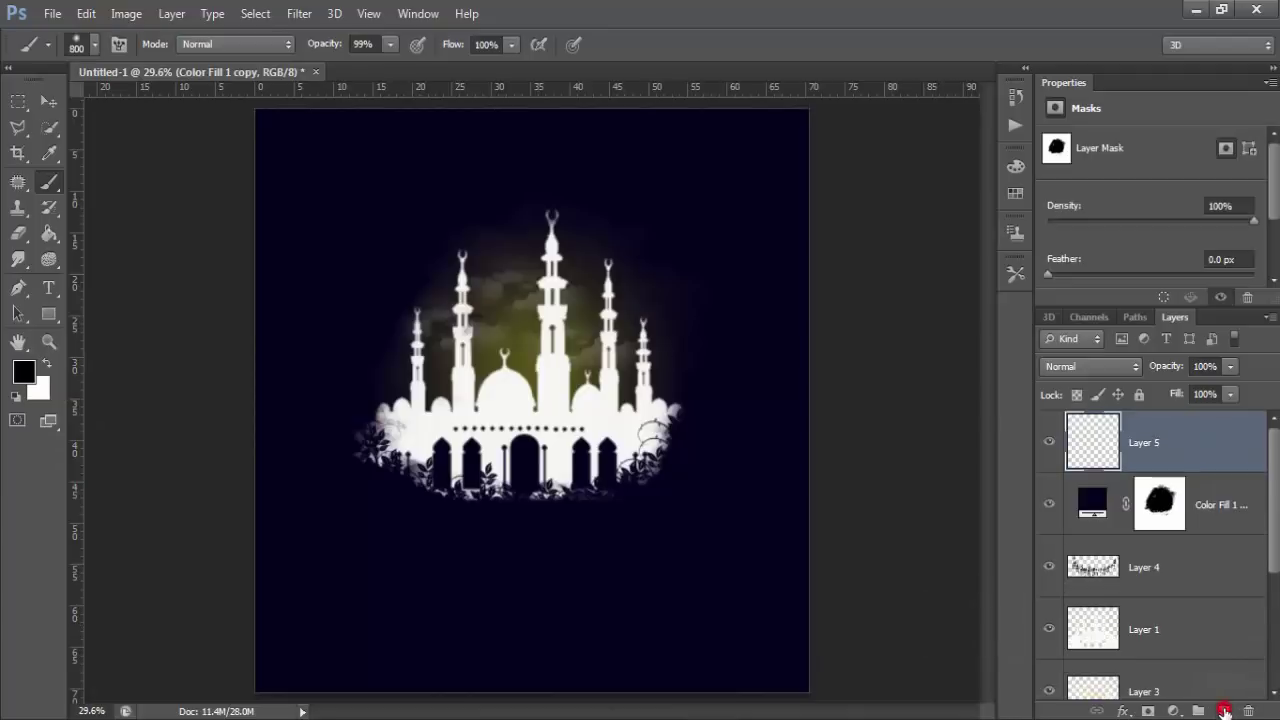
# Step: Fill Layer 5 black and apply a Point-light Lighting Effects moved toward the top
pyautogui.click(49, 233)
pyautogui.click(352, 366)
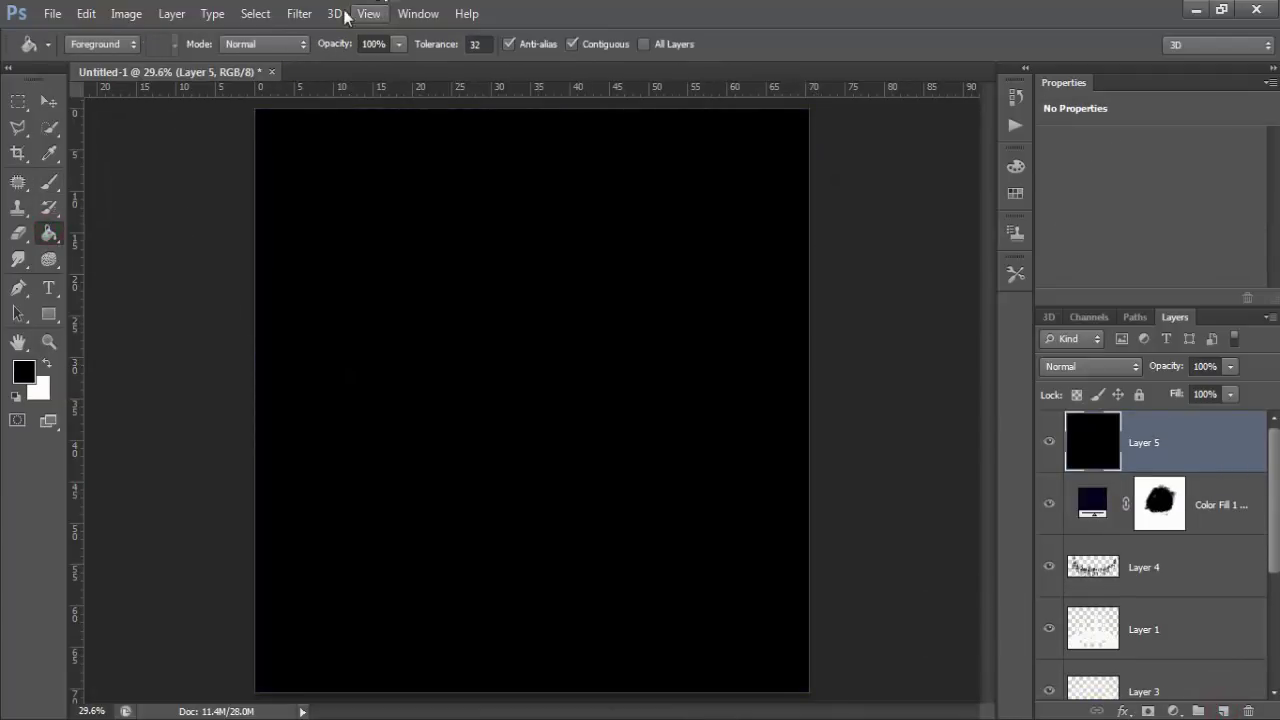
pyautogui.click(309, 17)
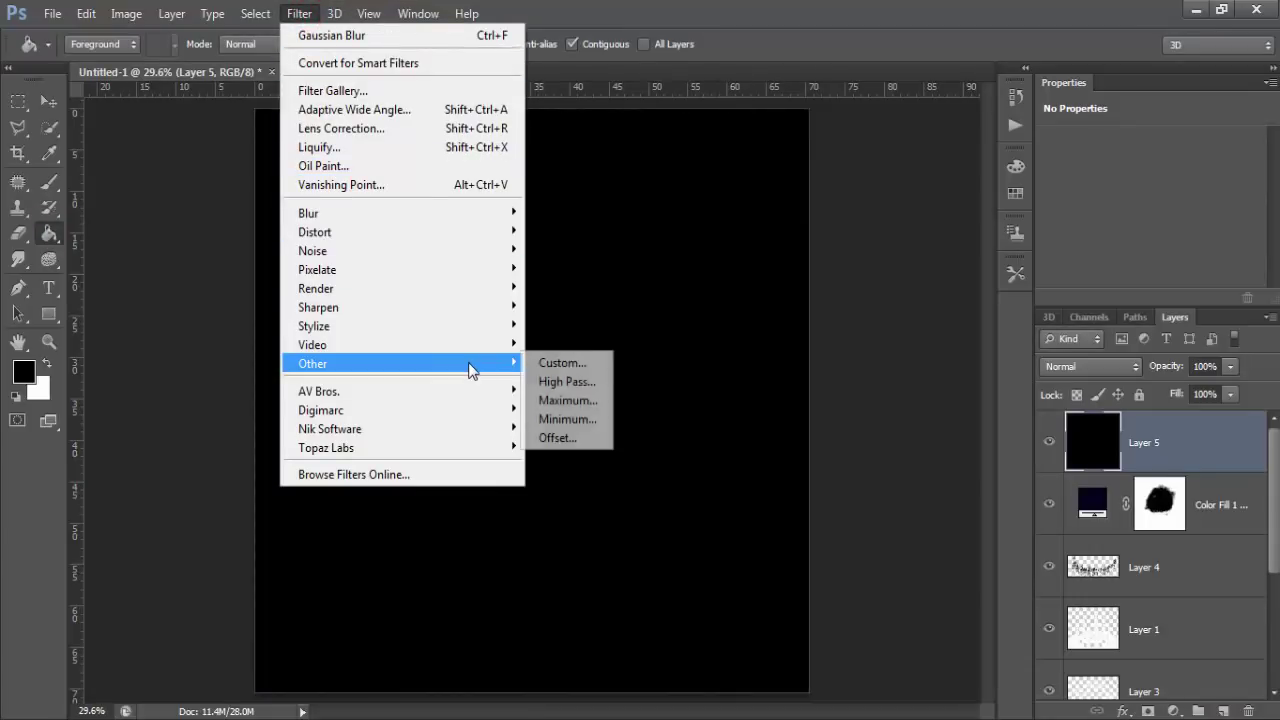
pyautogui.moveTo(400, 288)
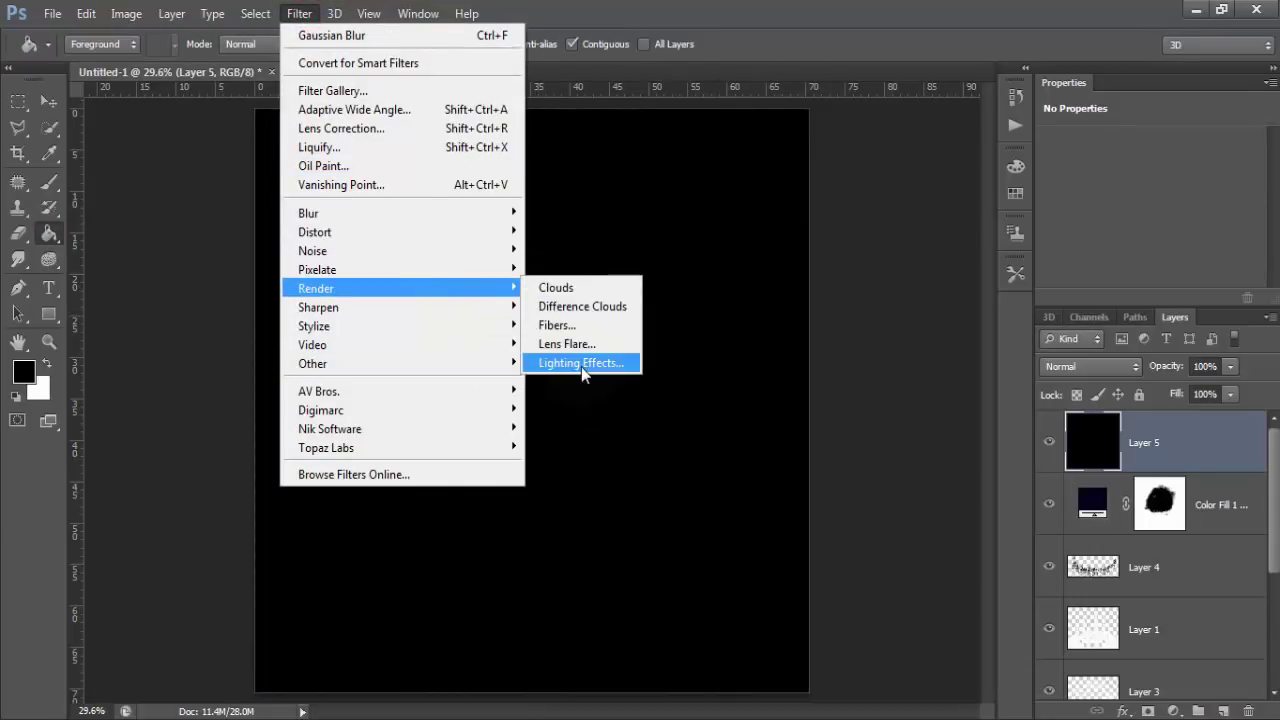
pyautogui.click(581, 364)
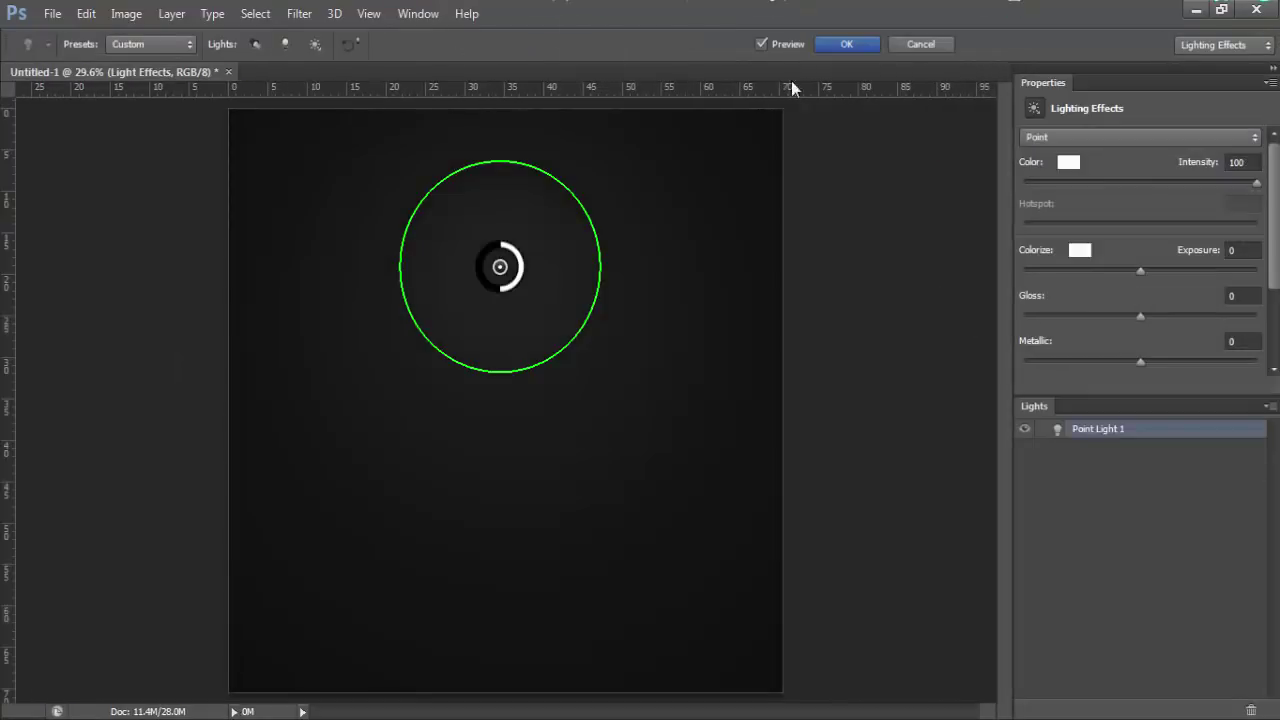
pyautogui.click(1103, 137)
pyautogui.click(1045, 152)
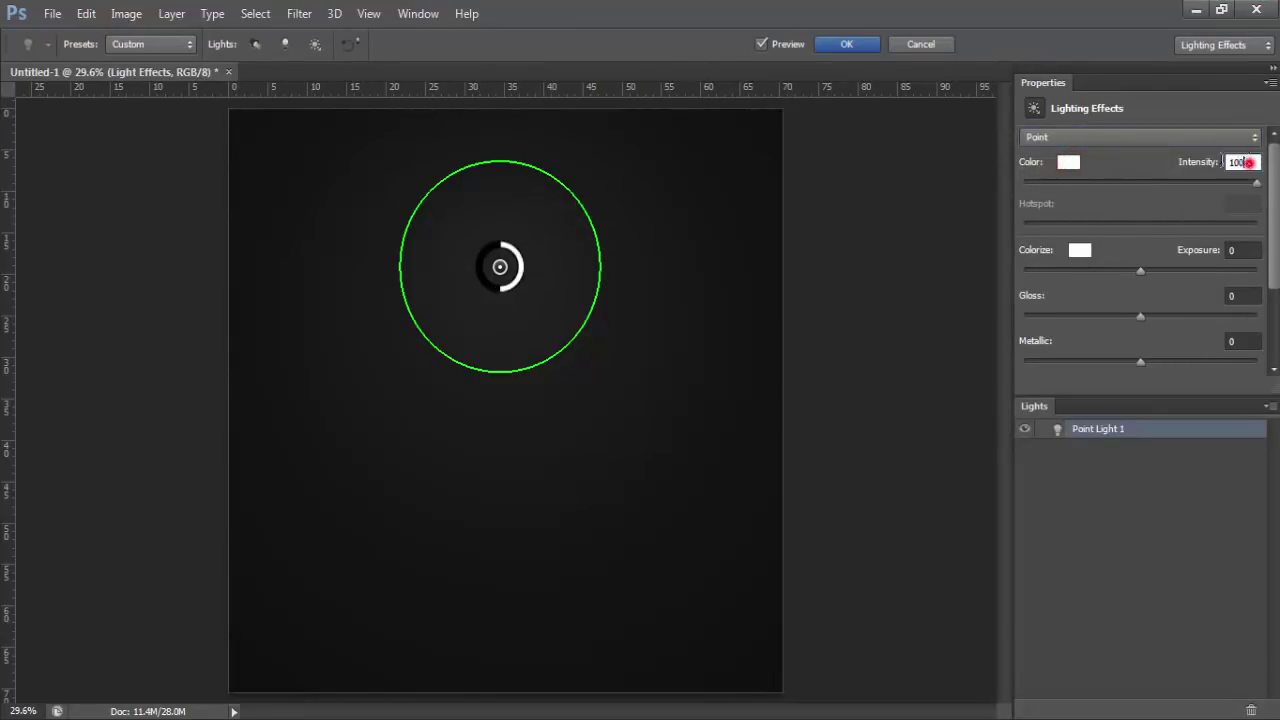
pyautogui.moveTo(511, 279); pyautogui.dragTo(518, 261)
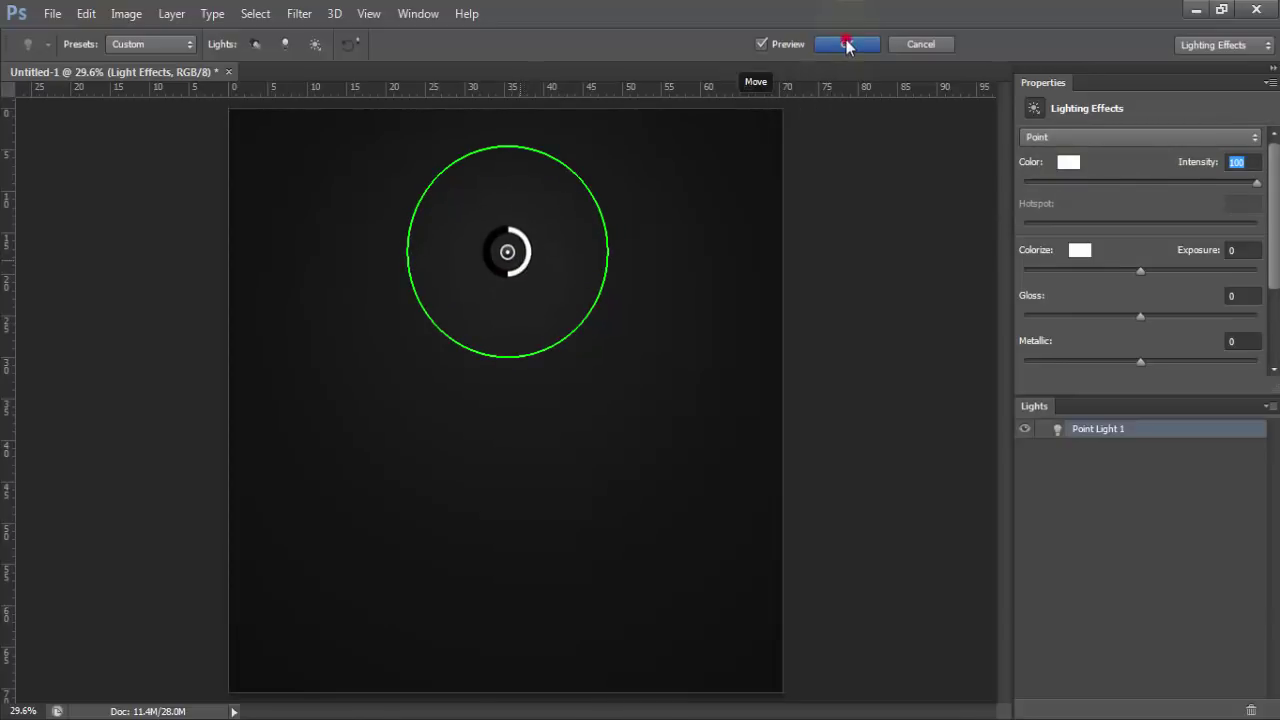
pyautogui.click(846, 44)
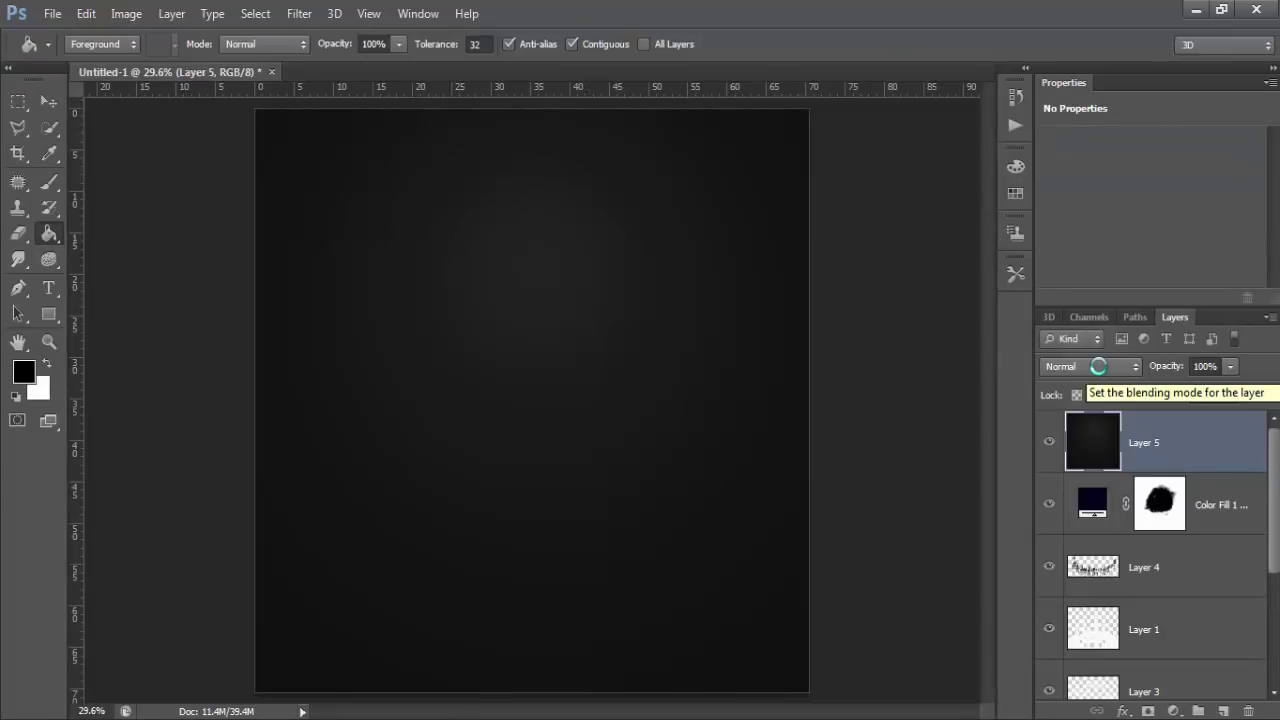
# Step: Set the lighting layer to Soft Light blend mode at 71% opacity
pyautogui.click(1098, 366)
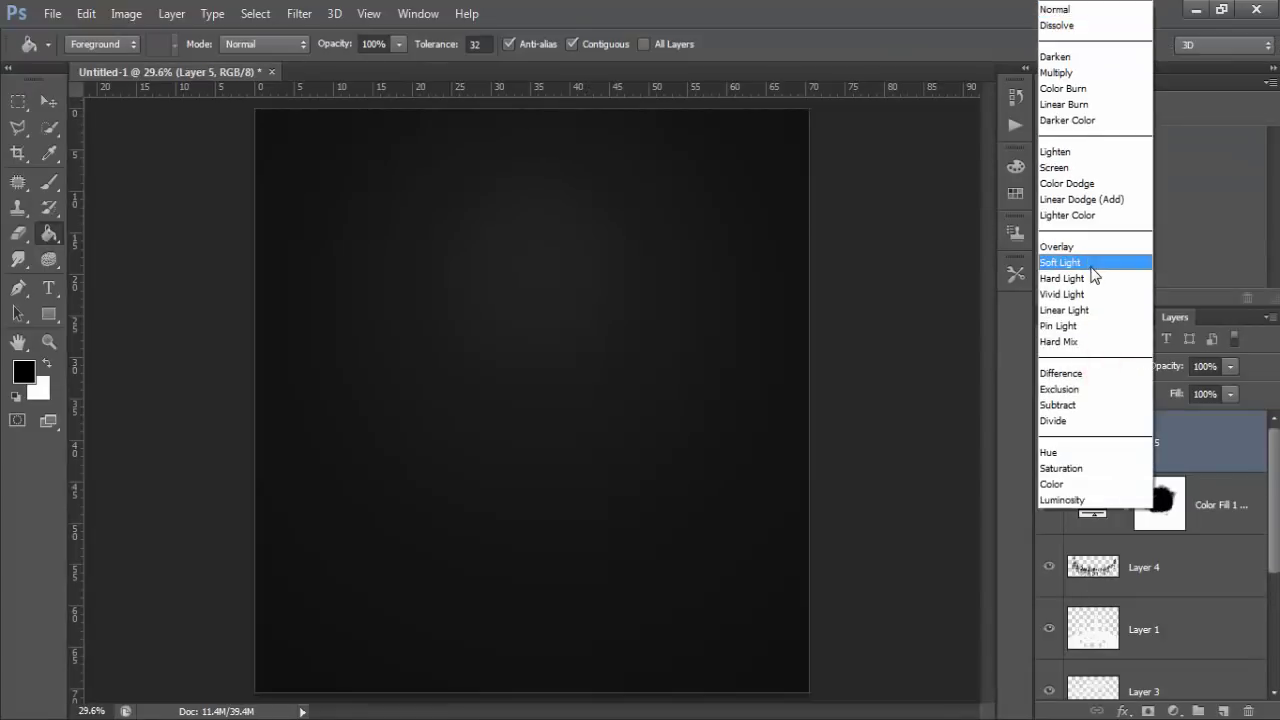
pyautogui.click(1090, 264)
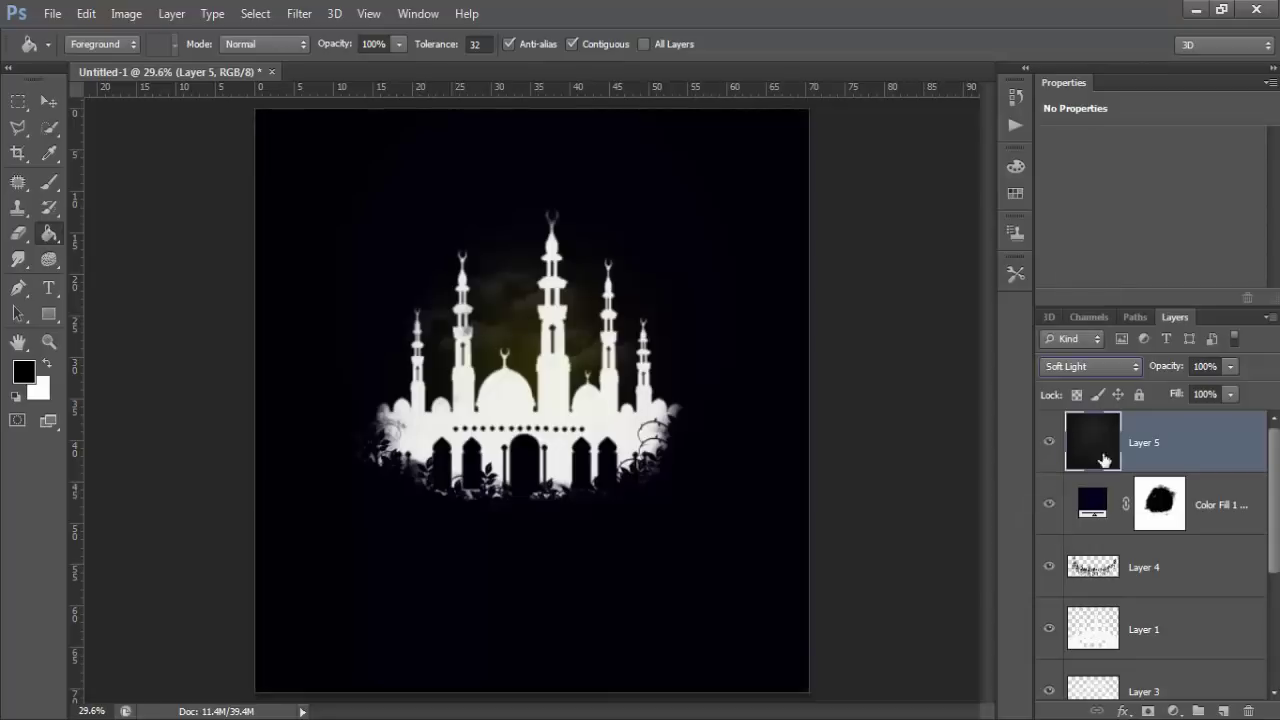
pyautogui.moveTo(1153, 368); pyautogui.dragTo(1149, 366)
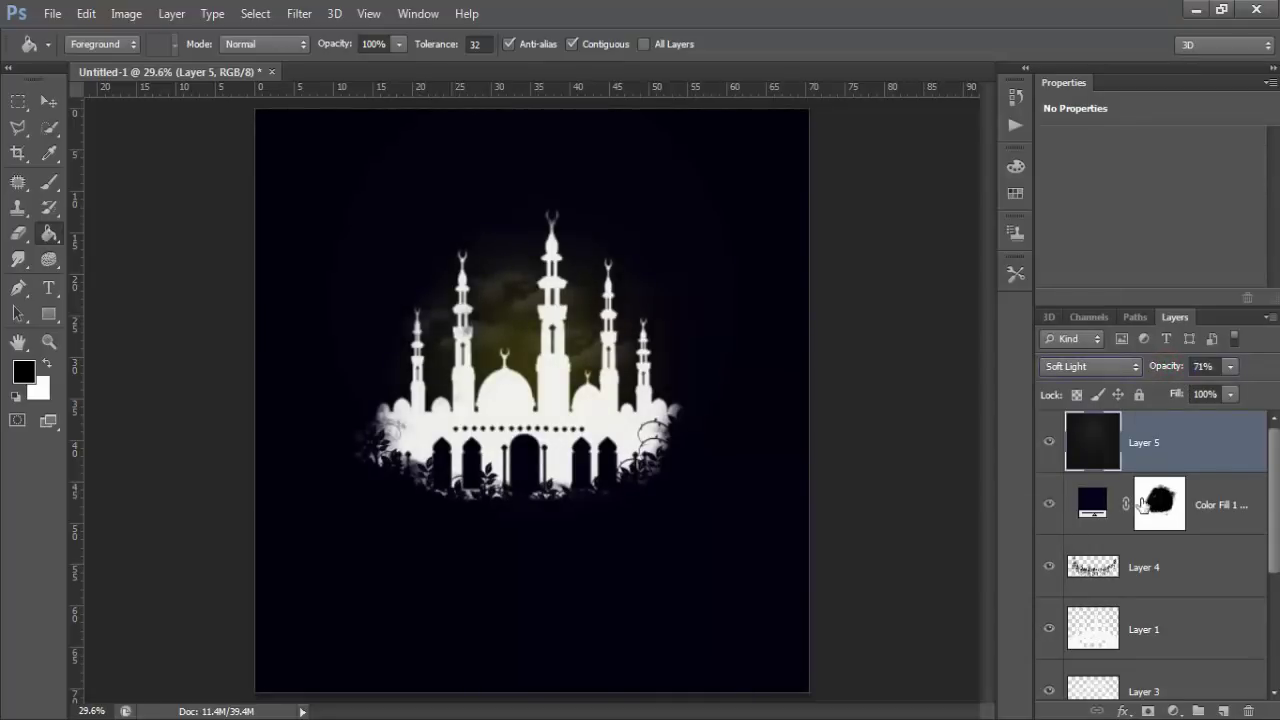
# Step: Add a layer mask and paint black over the mosque and around the page
pyautogui.click(1147, 711)
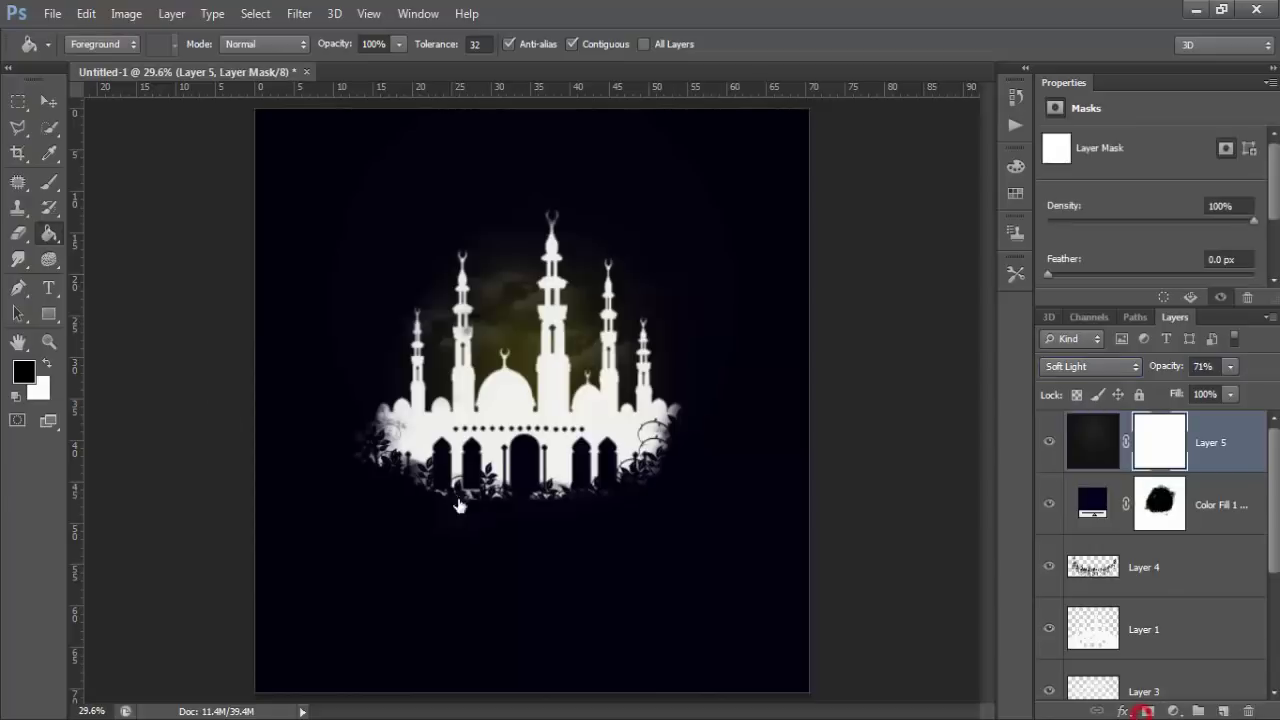
pyautogui.click(49, 182)
pyautogui.moveTo(500, 340)
pyautogui.mouseDown()
pyautogui.moveTo(486, 277)
pyautogui.moveTo(426, 432)
pyautogui.mouseUp()
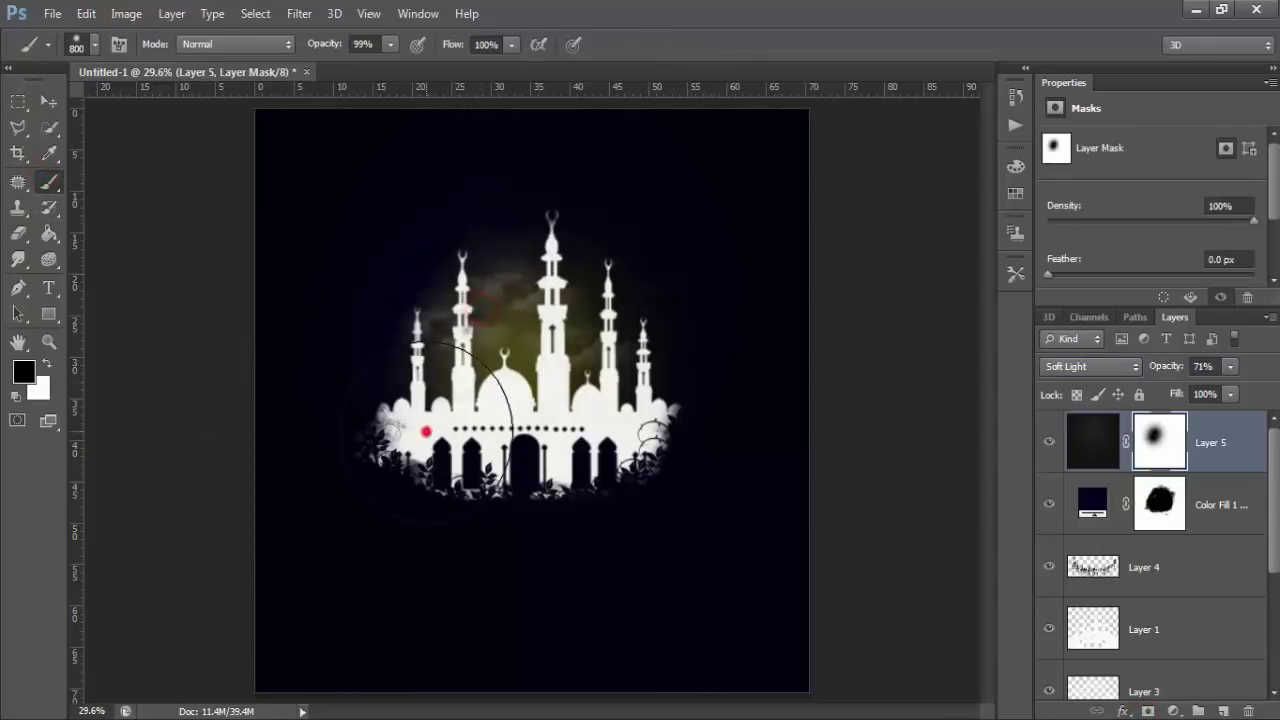
pyautogui.moveTo(528, 486); pyautogui.dragTo(623, 428)
pyautogui.moveTo(606, 343); pyautogui.dragTo(607, 345)
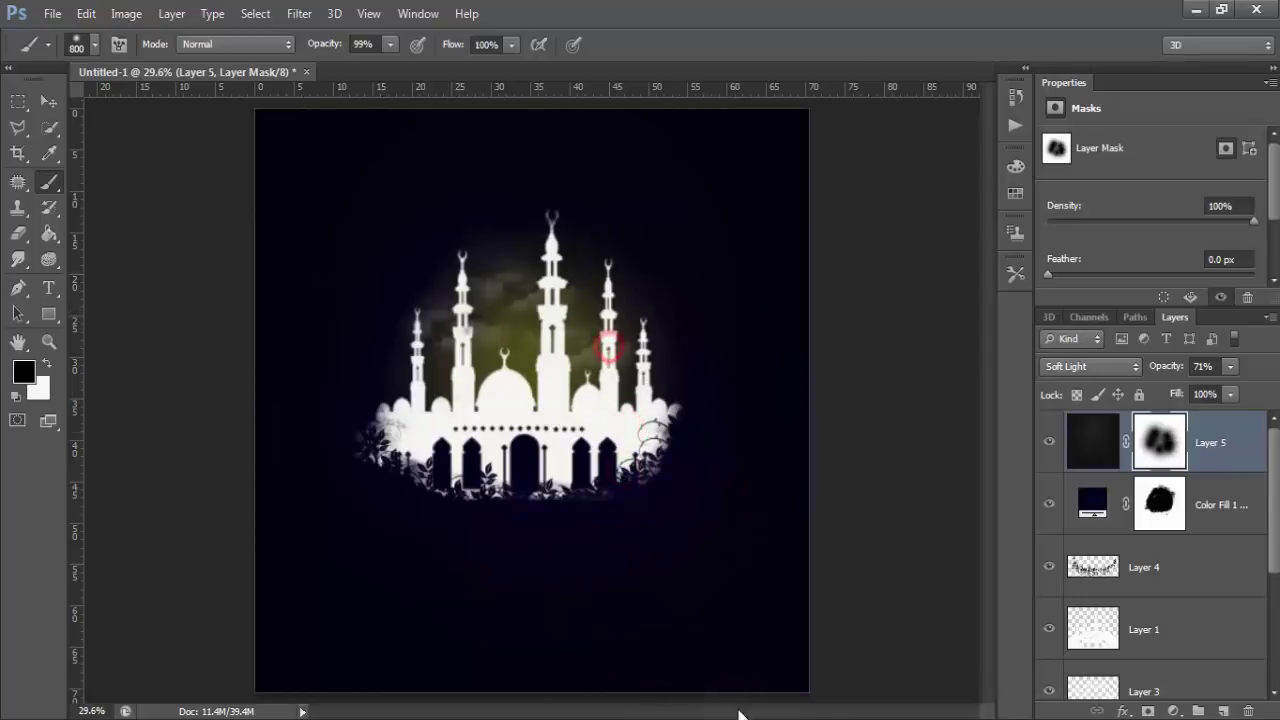
pyautogui.click(748, 666)
pyautogui.click(271, 690)
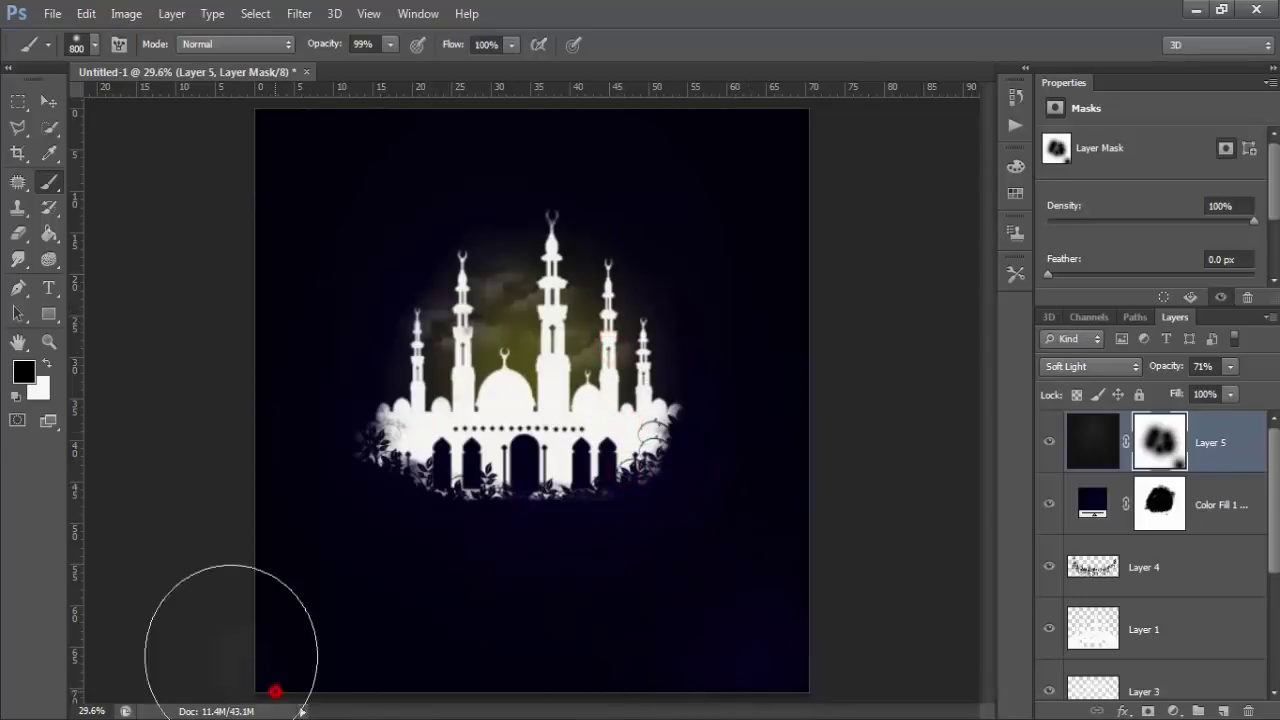
pyautogui.click(217, 155)
pyautogui.click(731, 119)
pyautogui.click(868, 229)
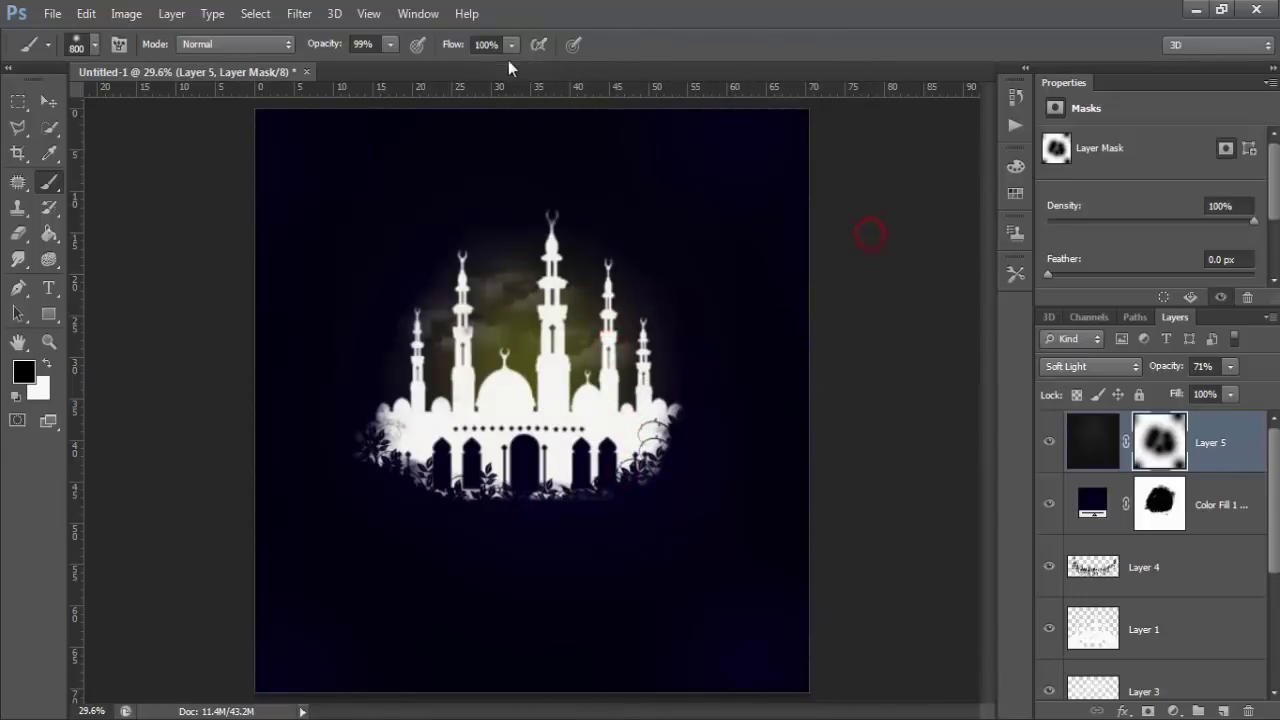
pyautogui.click(501, 104)
# Step: Add black-filled Layer 6 and render a Lens Flare centred toward the upper right
pyautogui.click(1226, 711)
pyautogui.click(49, 233)
pyautogui.click(316, 247)
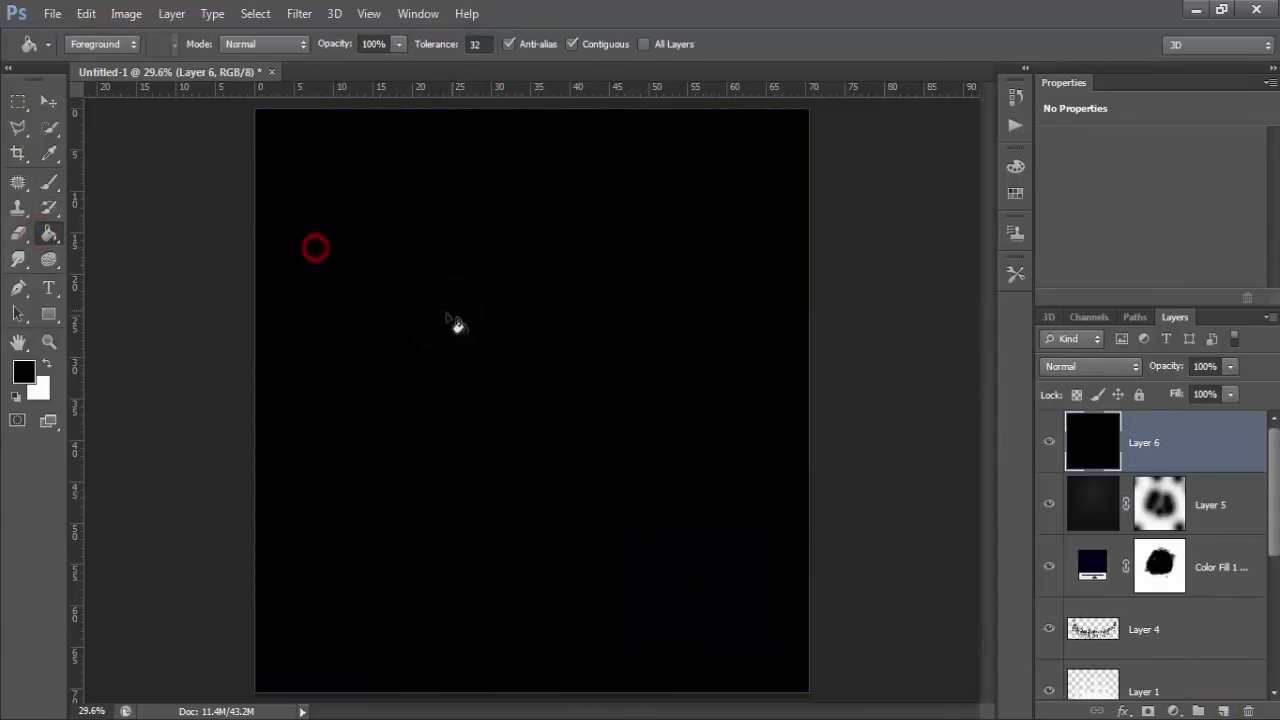
pyautogui.click(299, 13)
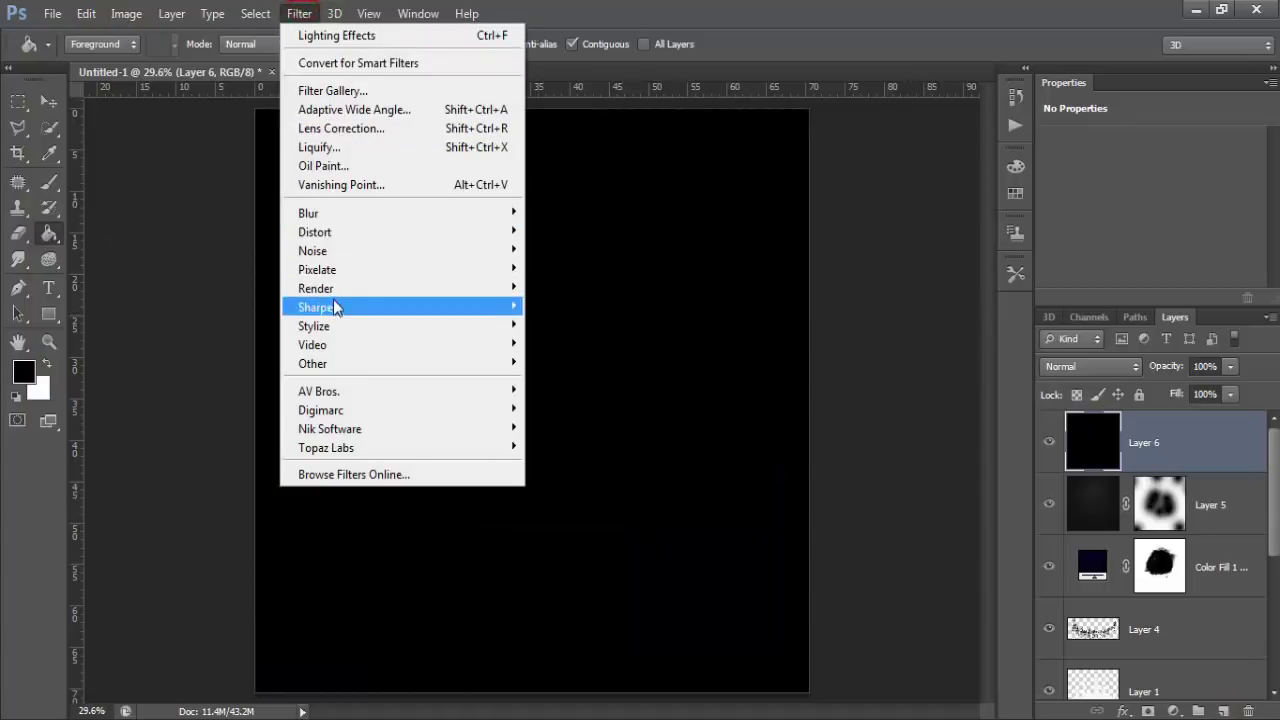
pyautogui.moveTo(316, 288)
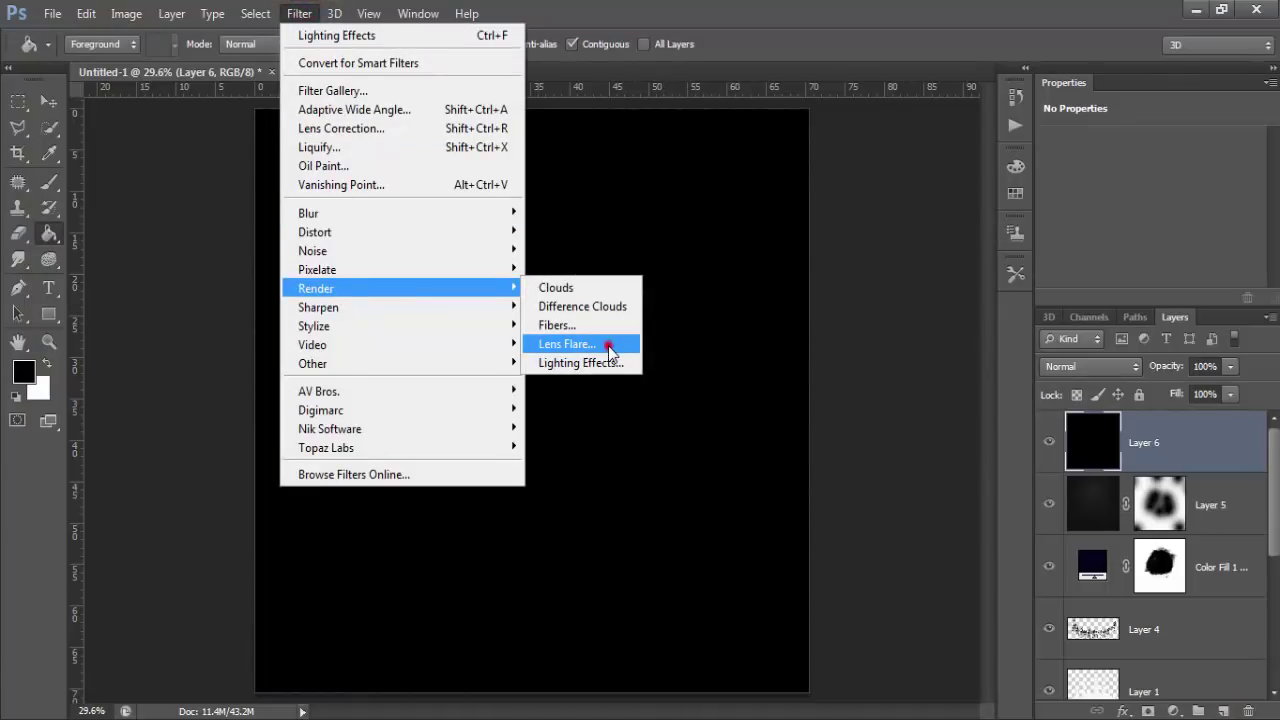
pyautogui.click(609, 346)
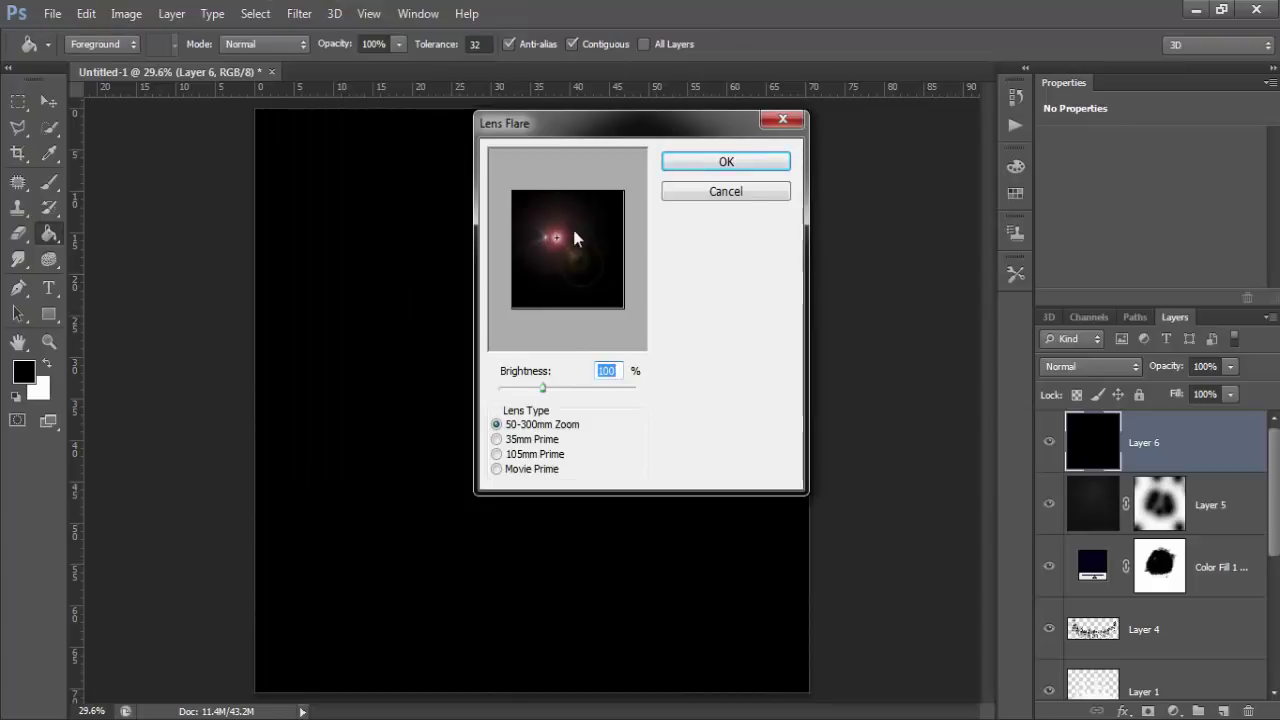
pyautogui.moveTo(546, 242); pyautogui.dragTo(601, 233)
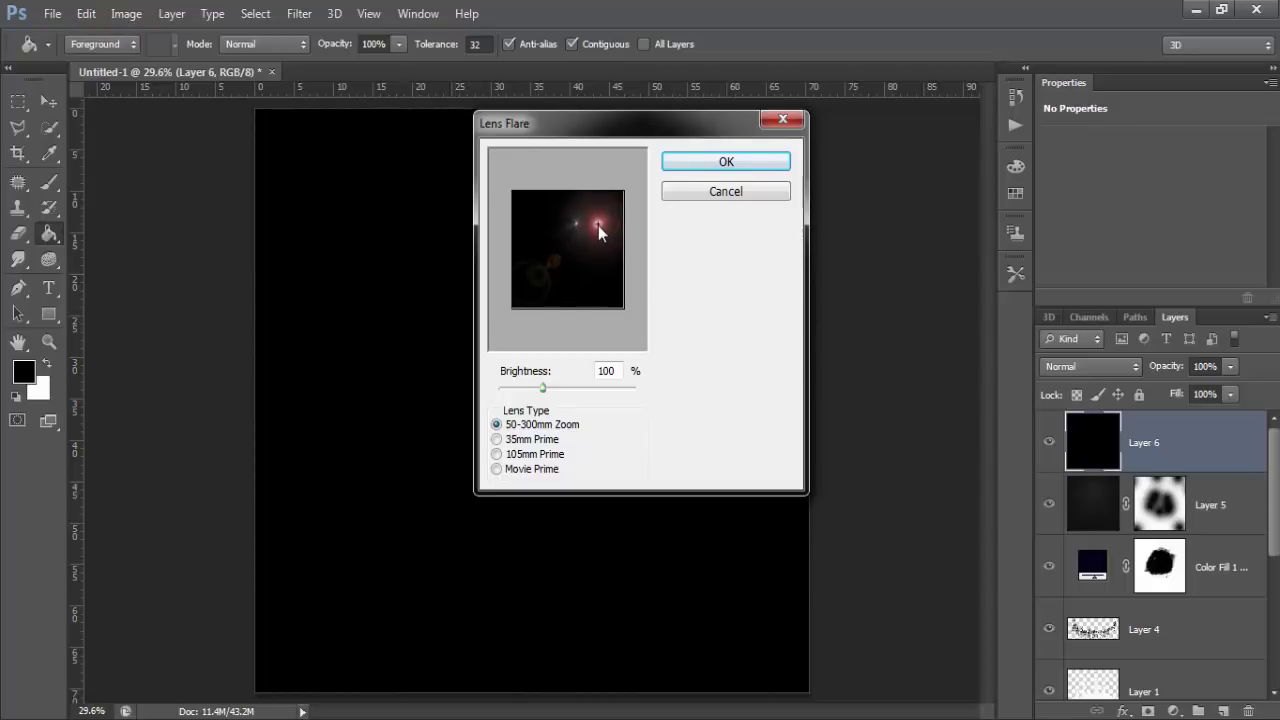
pyautogui.click(697, 167)
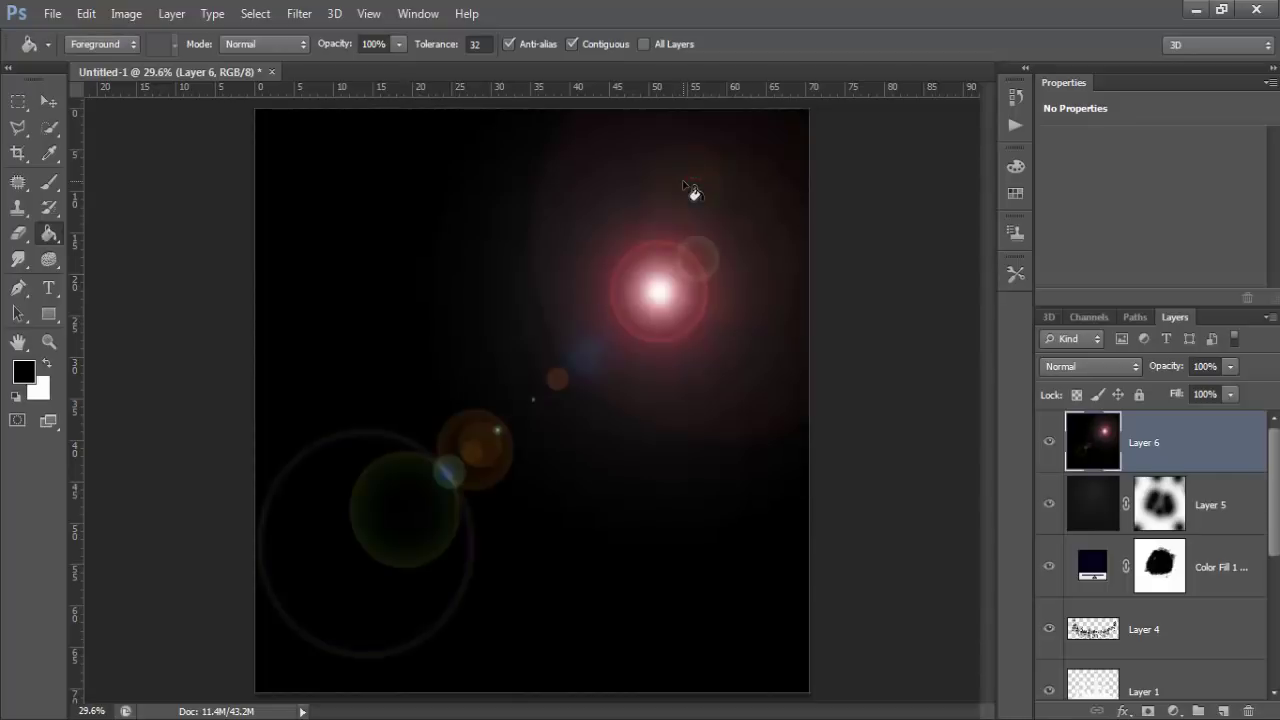
# Step: Set Layer 6 to Vivid Light at 39%, place the flare on the small minaret, and add a mask
pyautogui.press('v')
pyautogui.click(1080, 368)
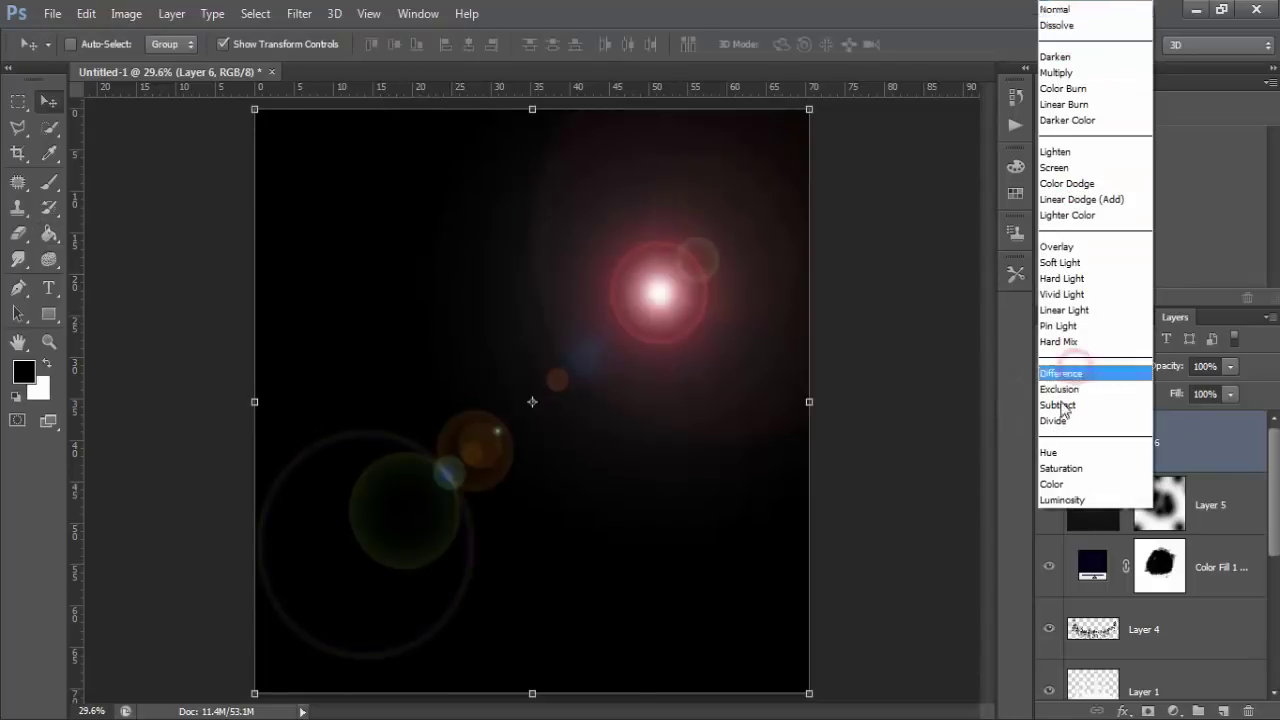
pyautogui.click(1072, 294)
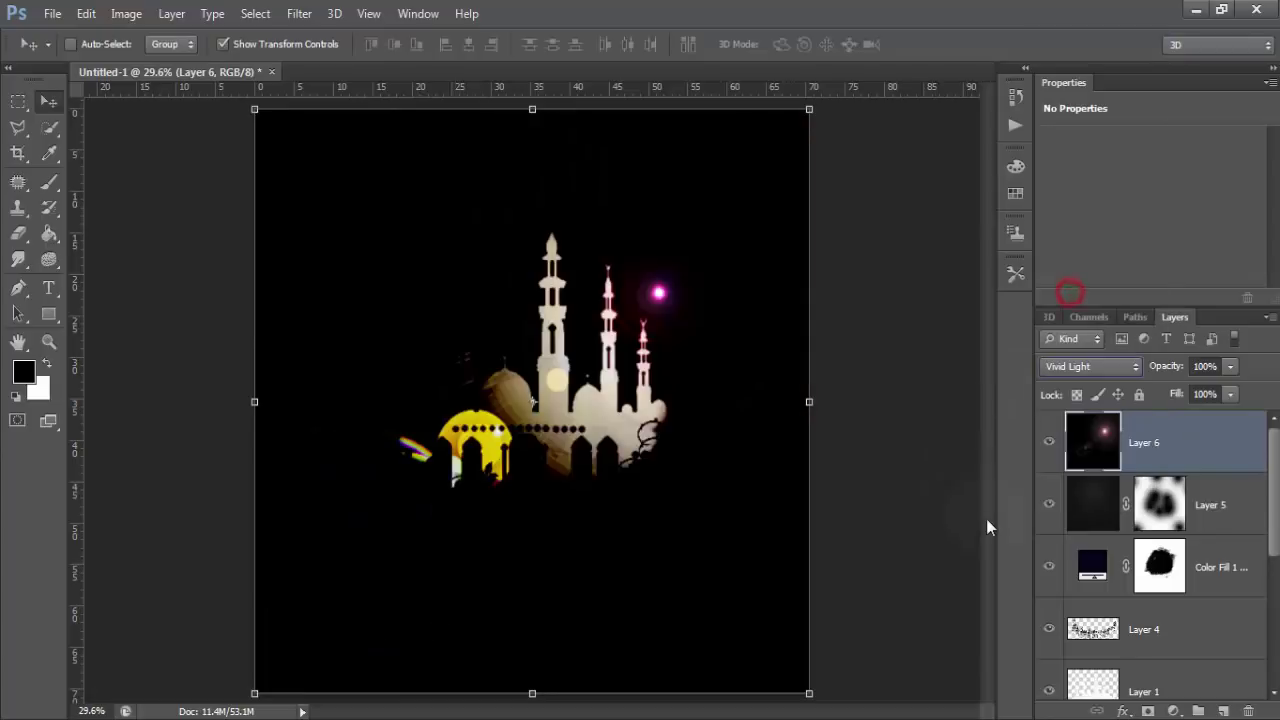
pyautogui.moveTo(1143, 367)
pyautogui.mouseDown()
pyautogui.moveTo(1119, 377)
pyautogui.moveTo(1140, 372)
pyautogui.mouseUp()
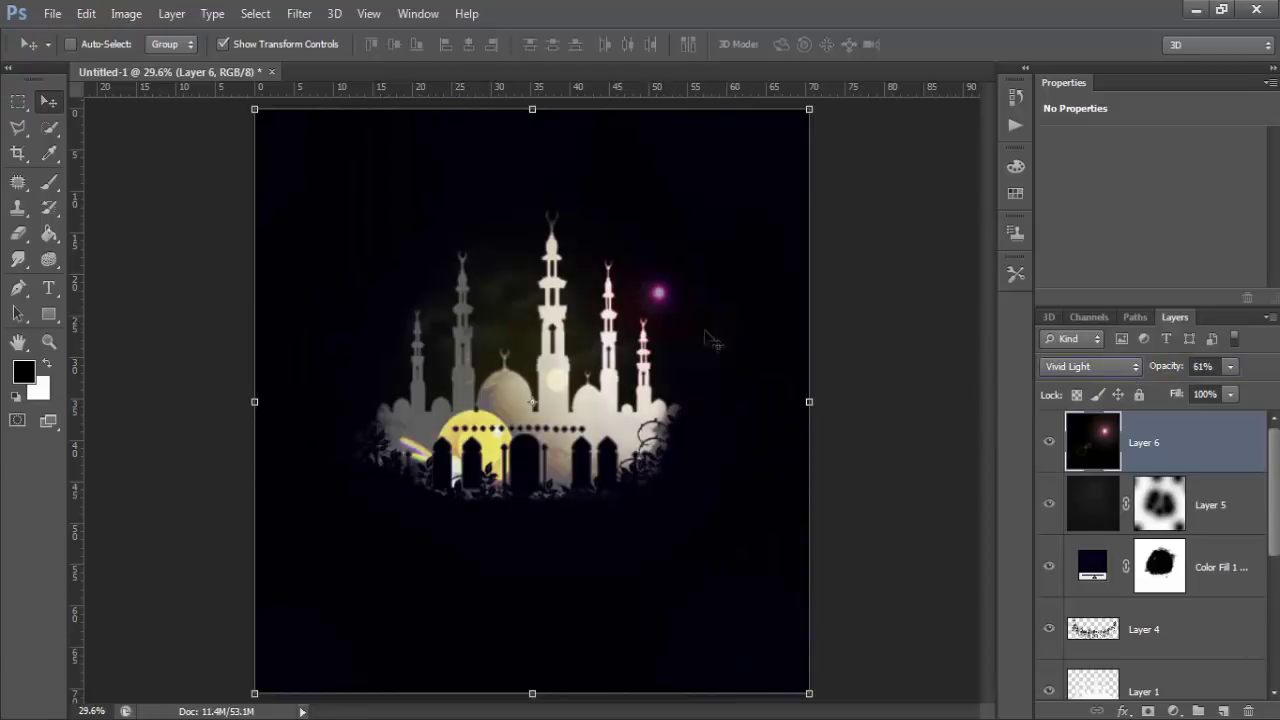
pyautogui.moveTo(650, 311); pyautogui.dragTo(621, 316)
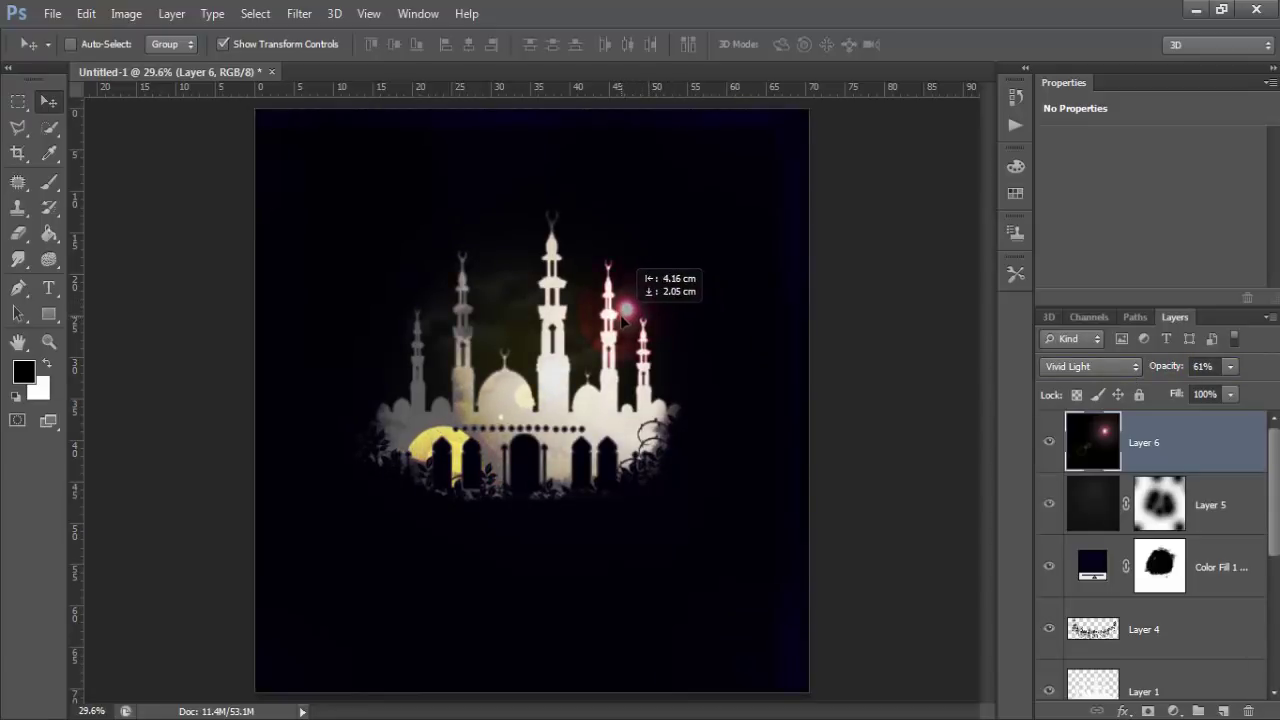
pyautogui.moveTo(622, 319); pyautogui.dragTo(645, 314)
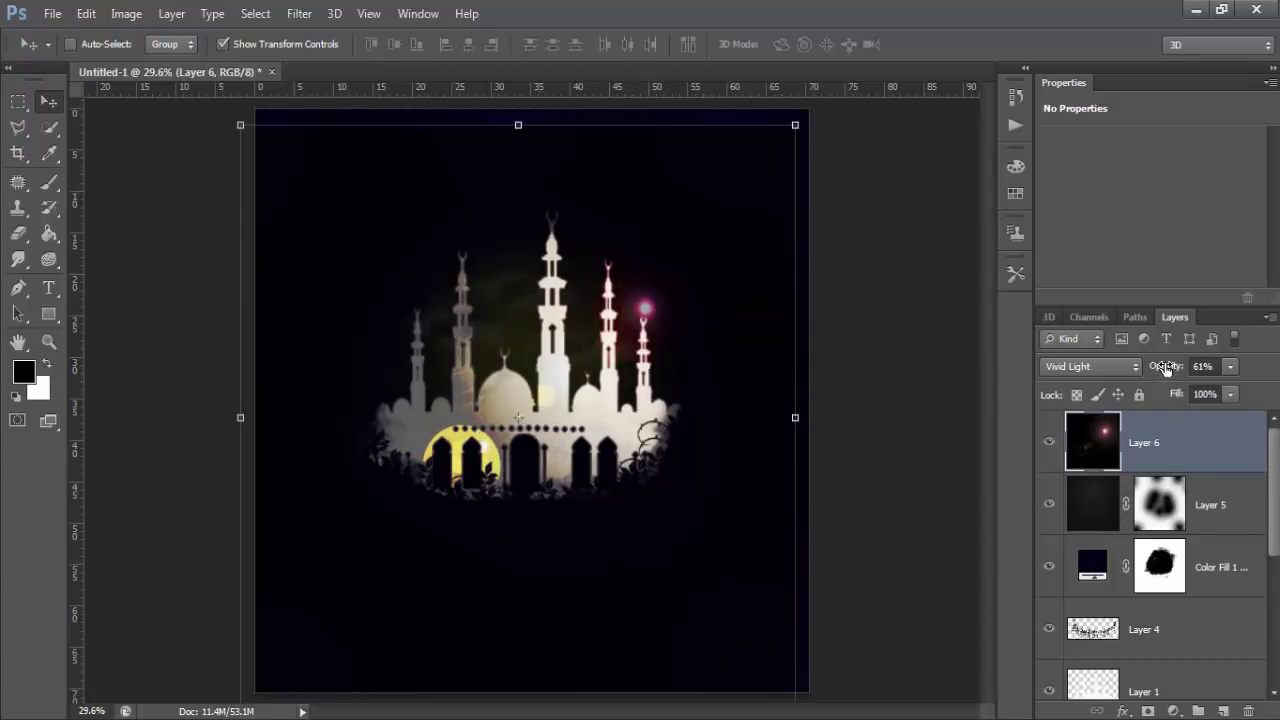
pyautogui.moveTo(1167, 368); pyautogui.dragTo(1137, 366)
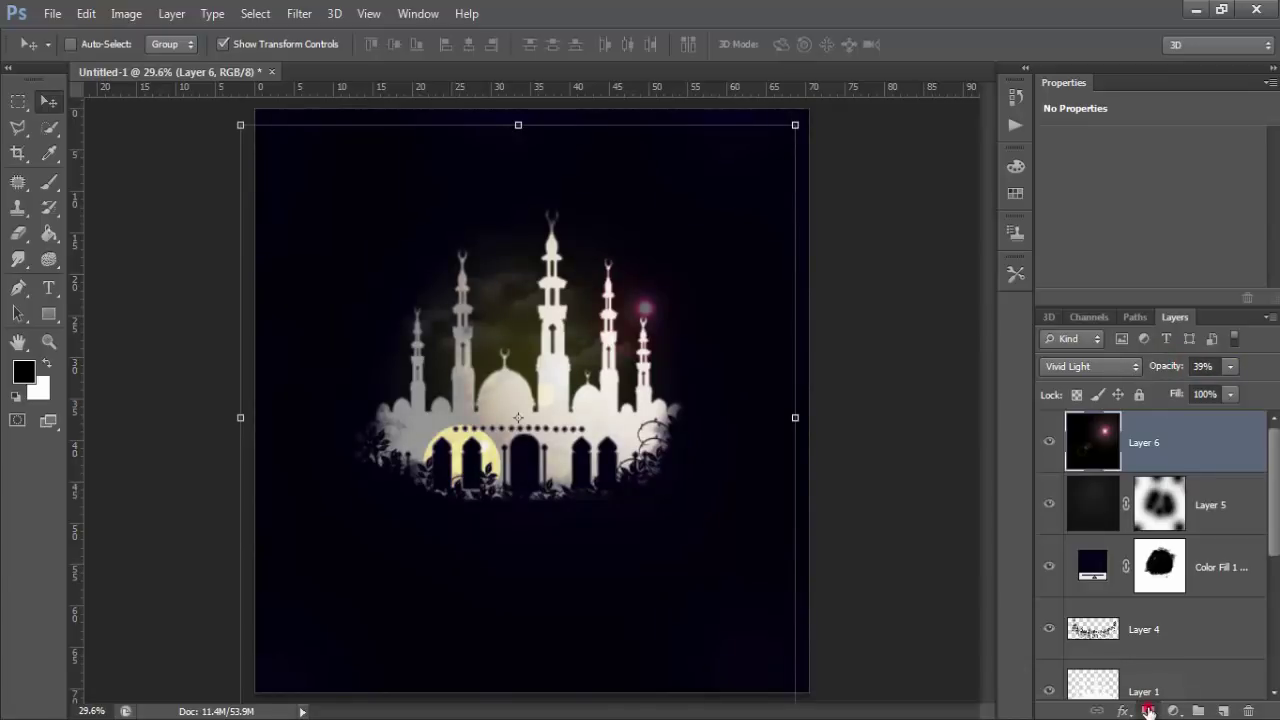
pyautogui.click(1148, 711)
pyautogui.click(49, 183)
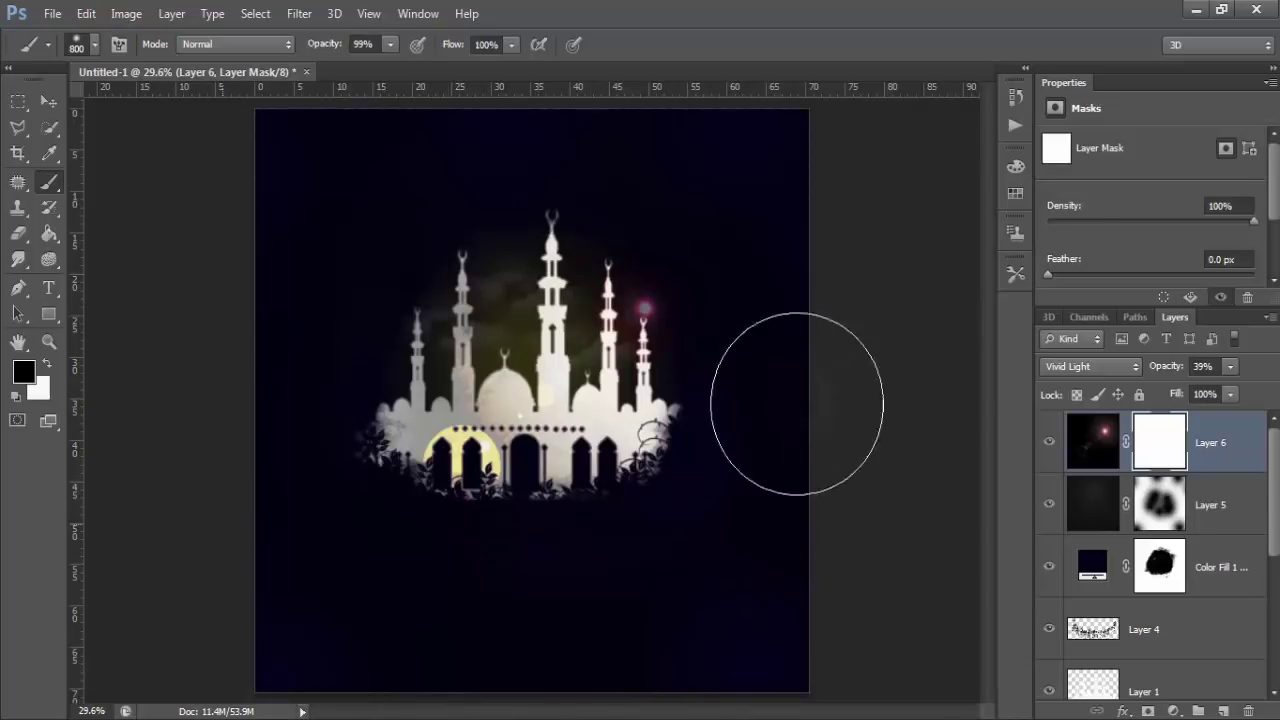
# Step: Paint out the flare's outer edges on Layer 6's mask and raise opacity to 56%
pyautogui.moveTo(682, 700)
pyautogui.mouseDown()
pyautogui.moveTo(449, 614)
pyautogui.moveTo(370, 545)
pyautogui.mouseUp()
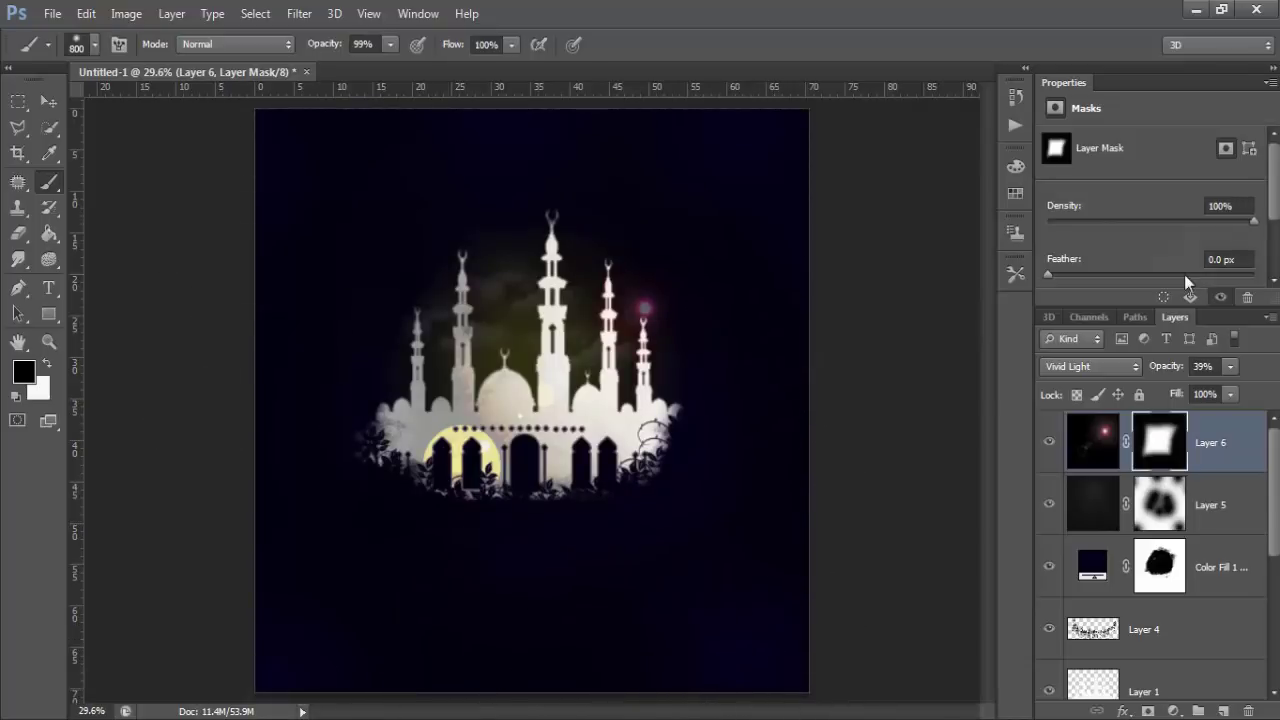
pyautogui.moveTo(1163, 368); pyautogui.dragTo(1180, 362)
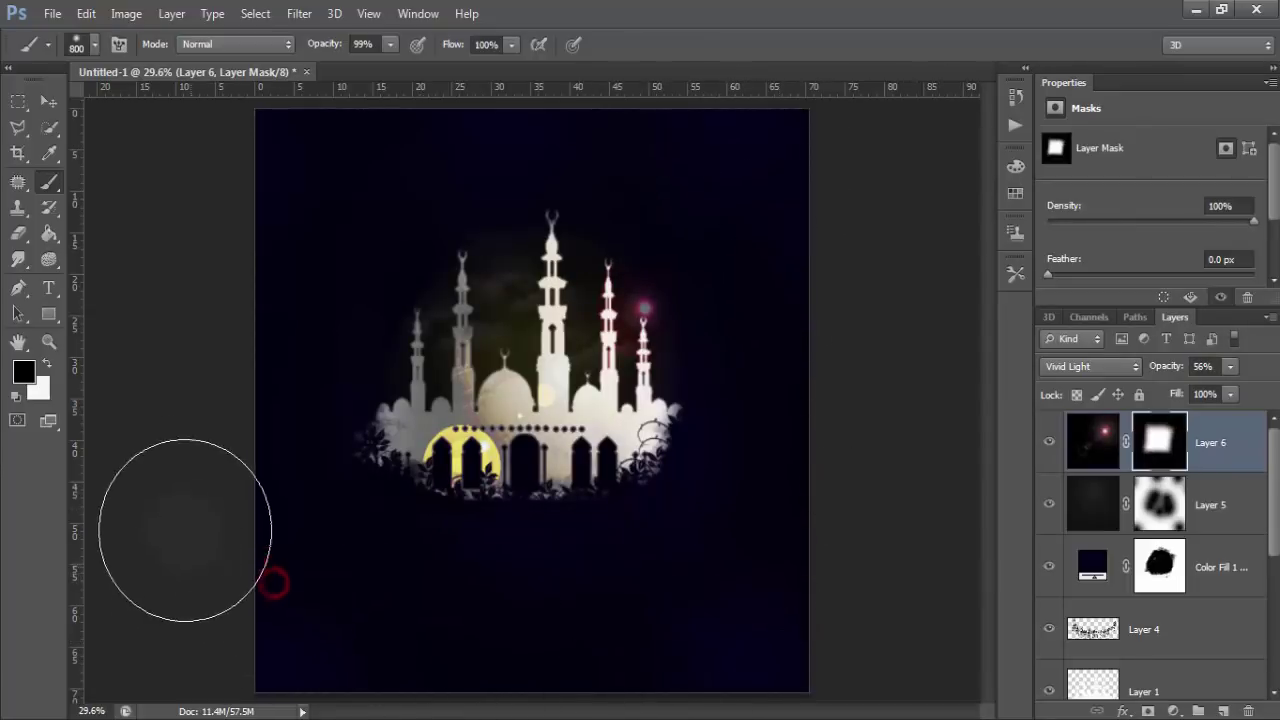
pyautogui.click(156, 484)
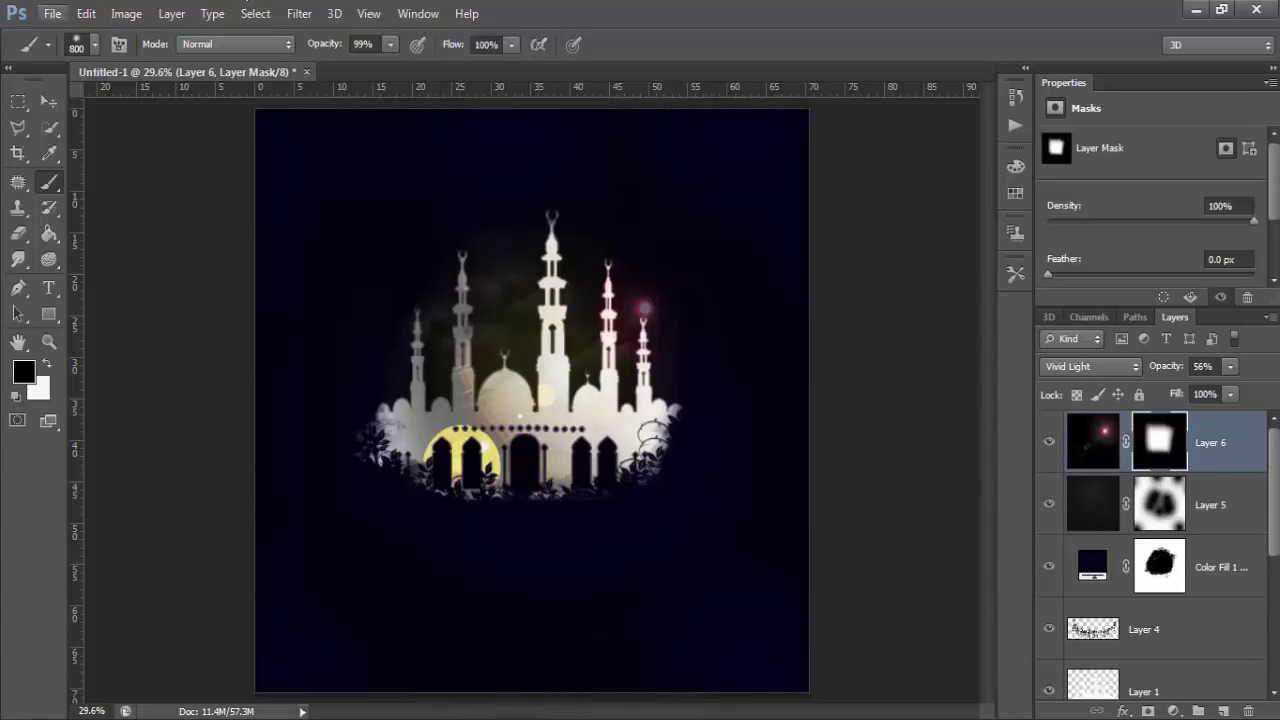
pyautogui.click(237, 278)
# Step: Give Layer 1's mosque a Multiply drop shadow at 75% opacity, size 73 px, larger distance
pyautogui.scroll(-2, 1208, 572)
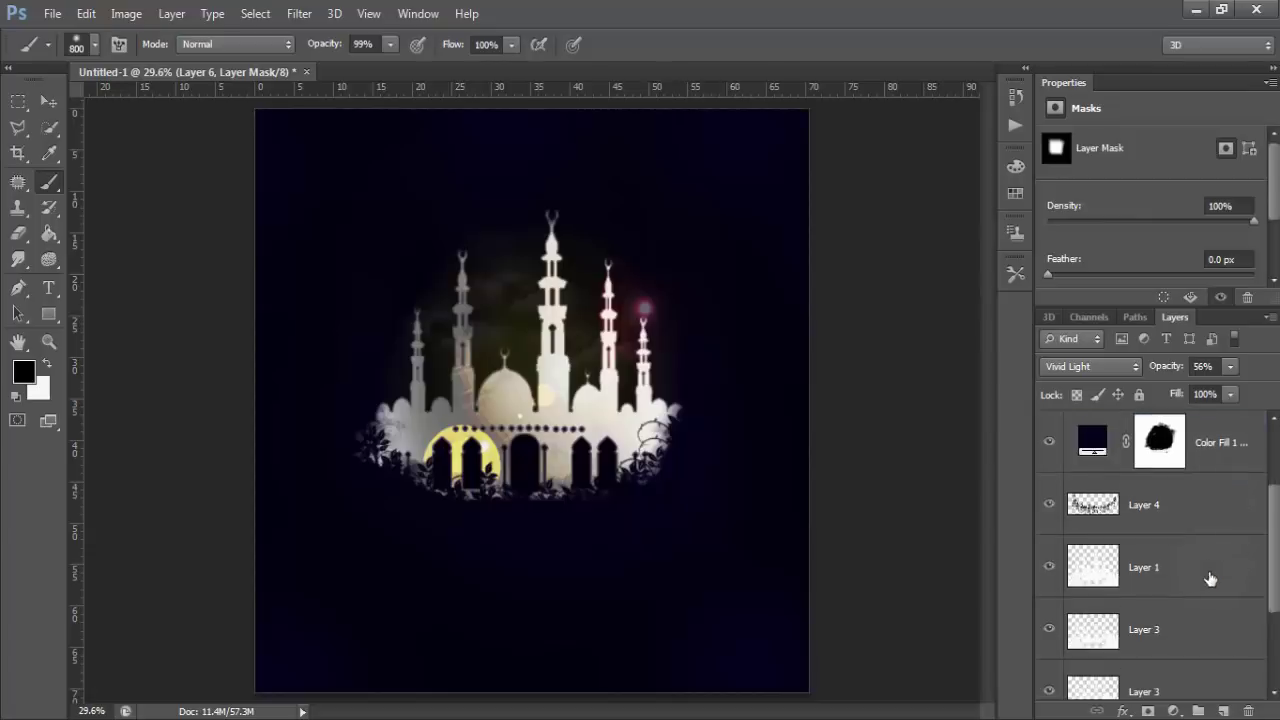
pyautogui.scroll(-1, 1205, 560)
pyautogui.click(1192, 508)
pyautogui.click(1049, 506)
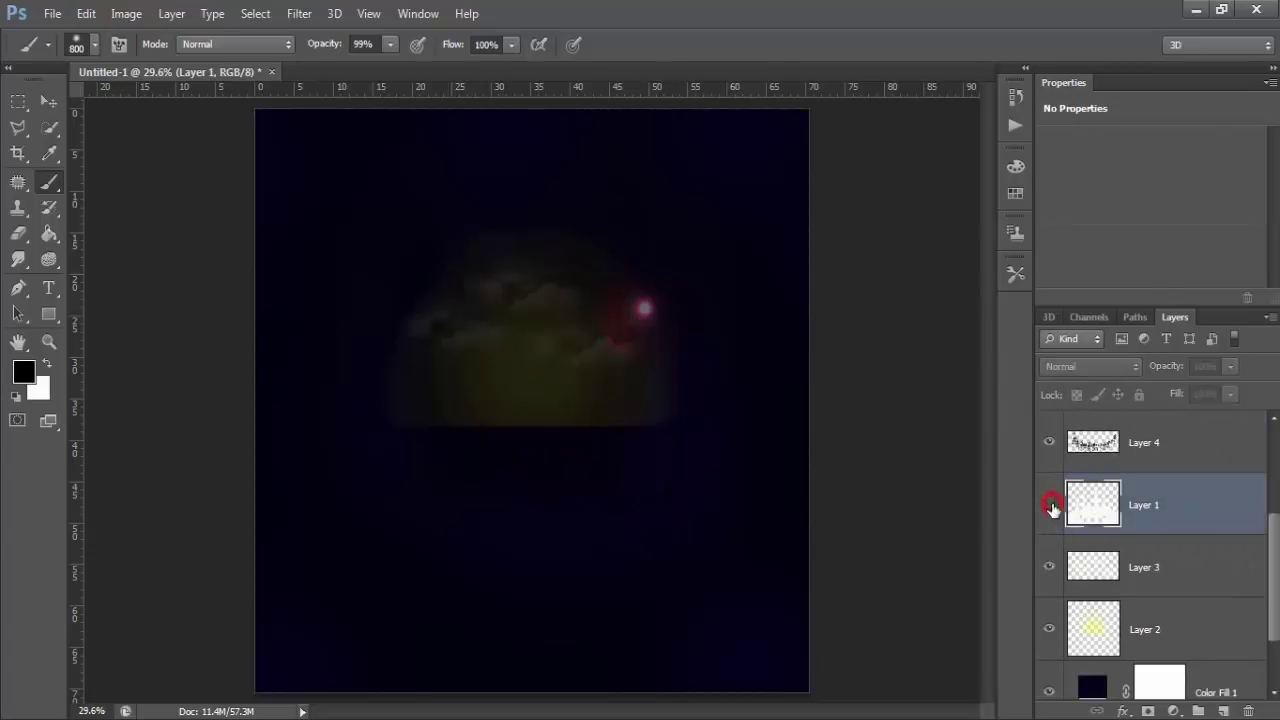
pyautogui.doubleClick(1238, 508)
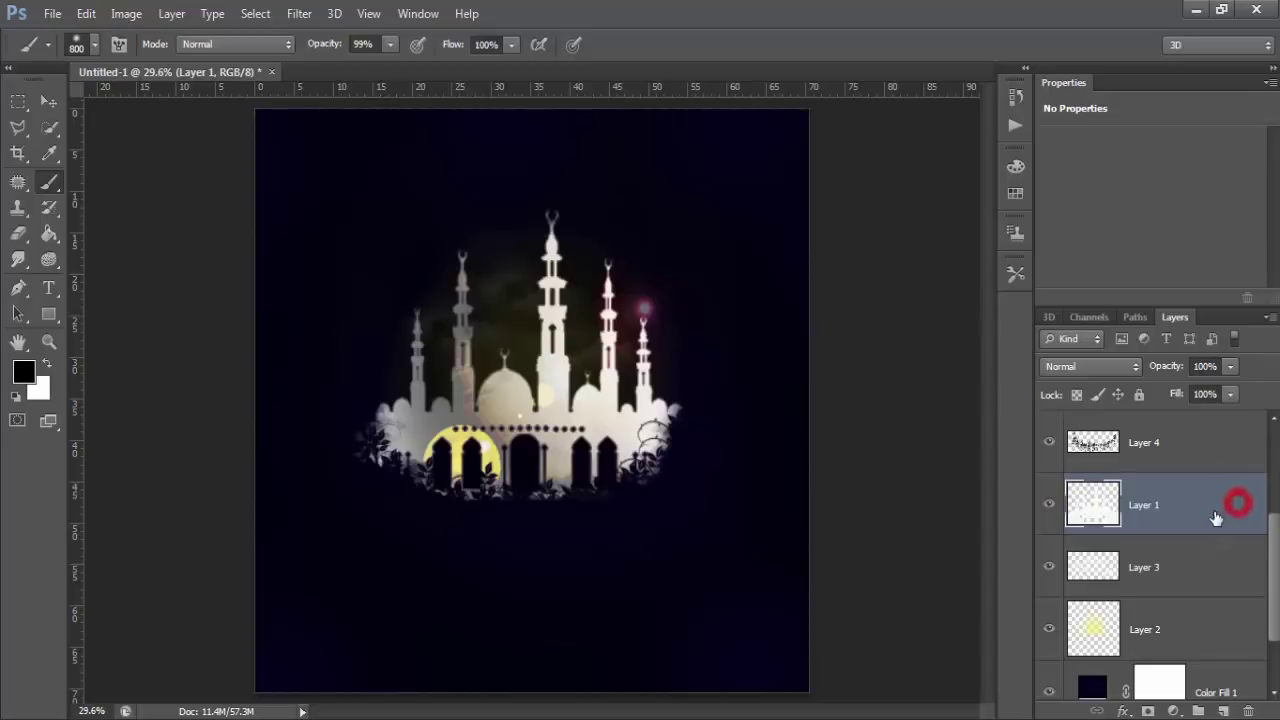
pyautogui.click(811, 512)
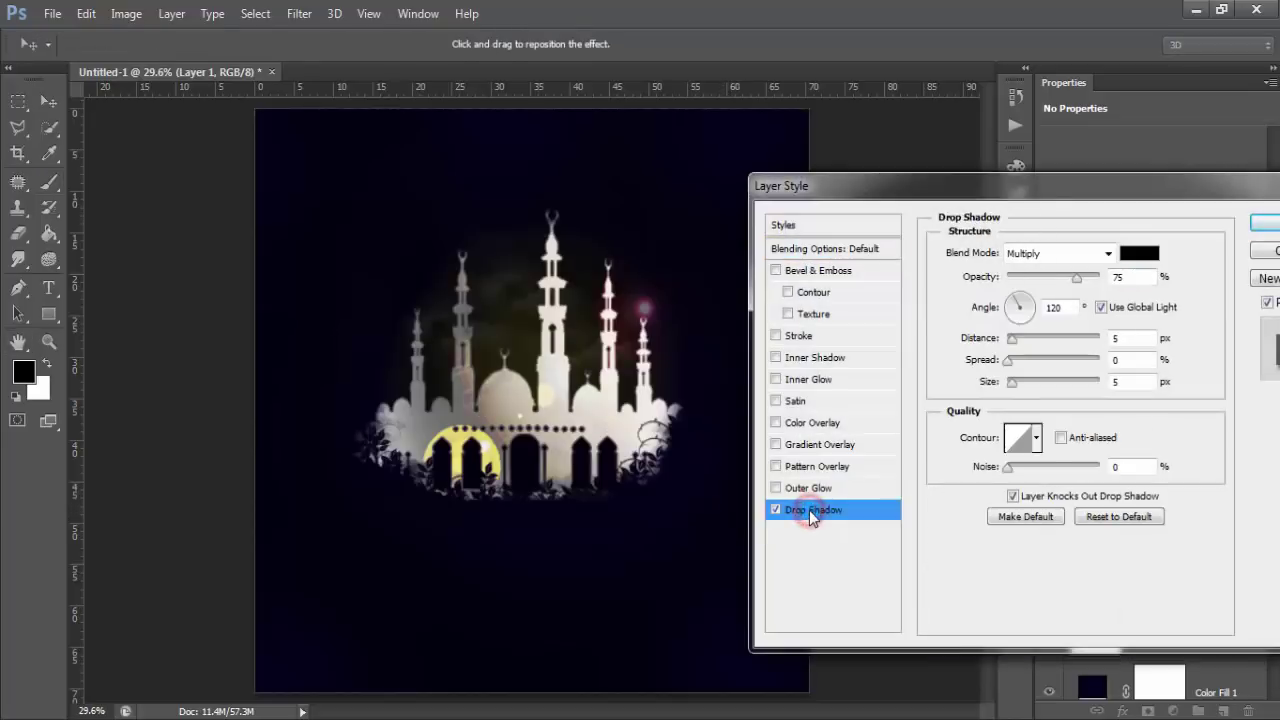
pyautogui.moveTo(1010, 388); pyautogui.dragTo(1006, 376)
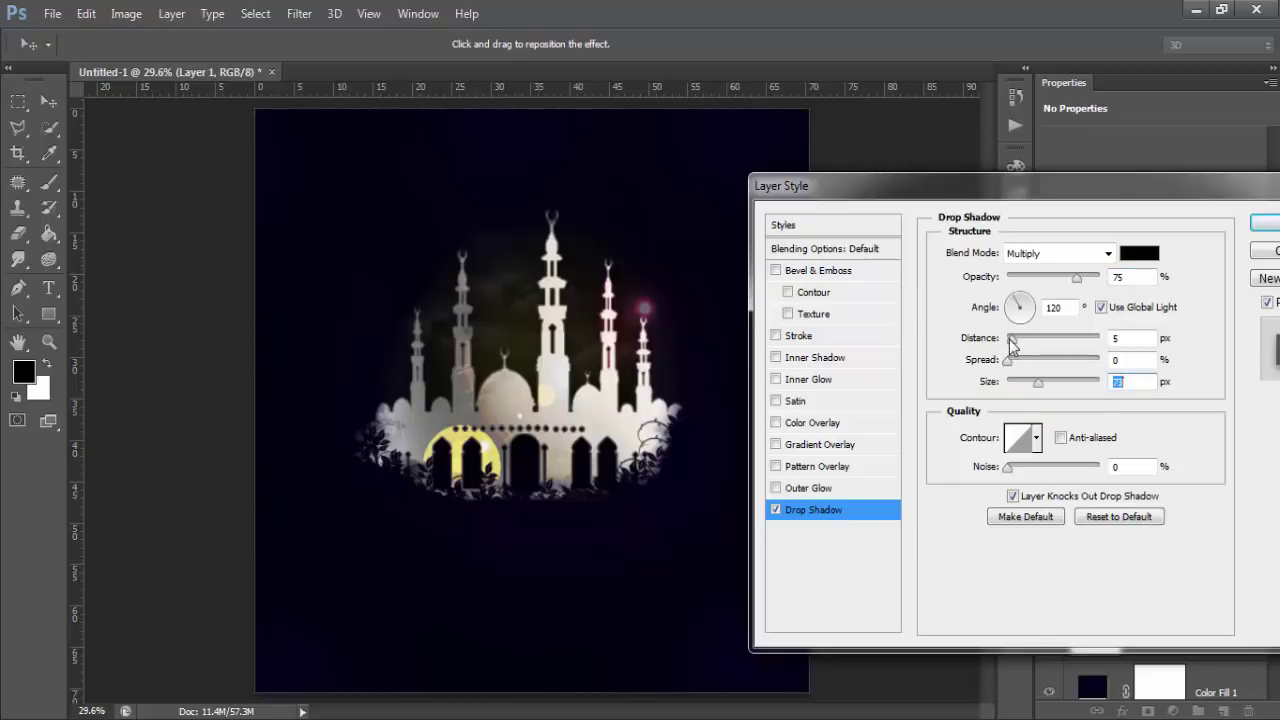
pyautogui.moveTo(1010, 343); pyautogui.dragTo(1036, 345)
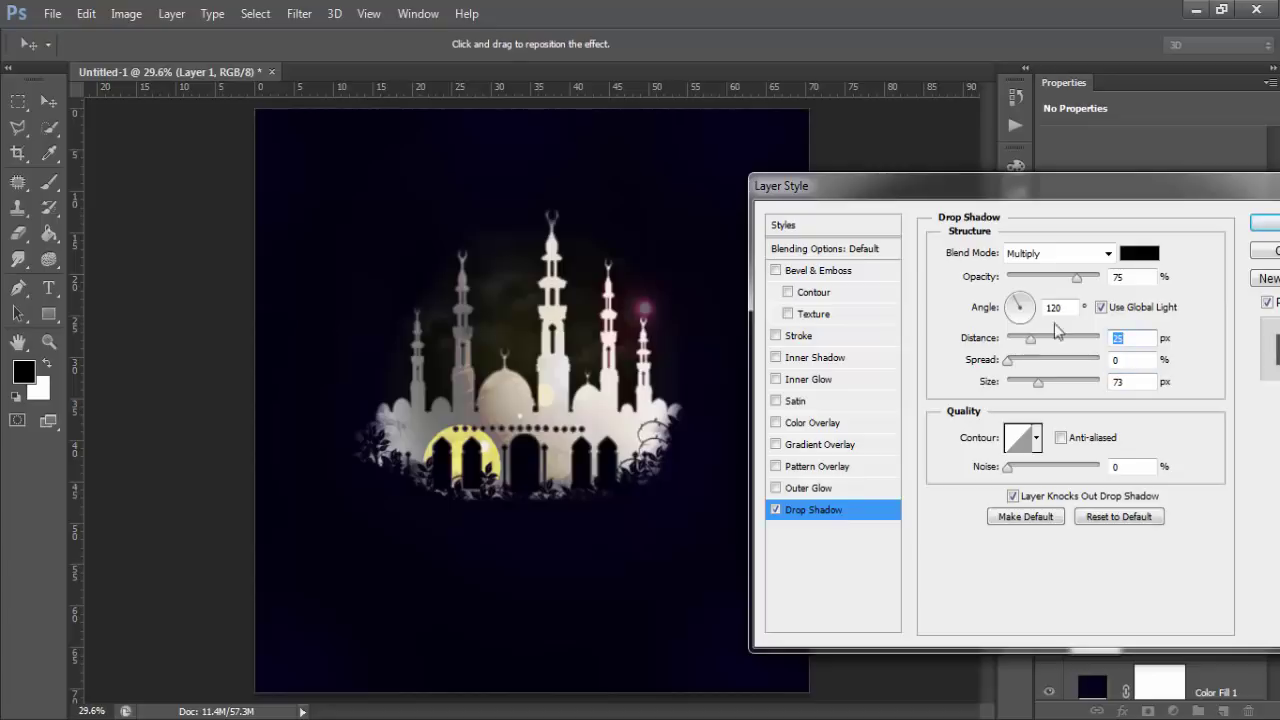
pyautogui.click(1272, 226)
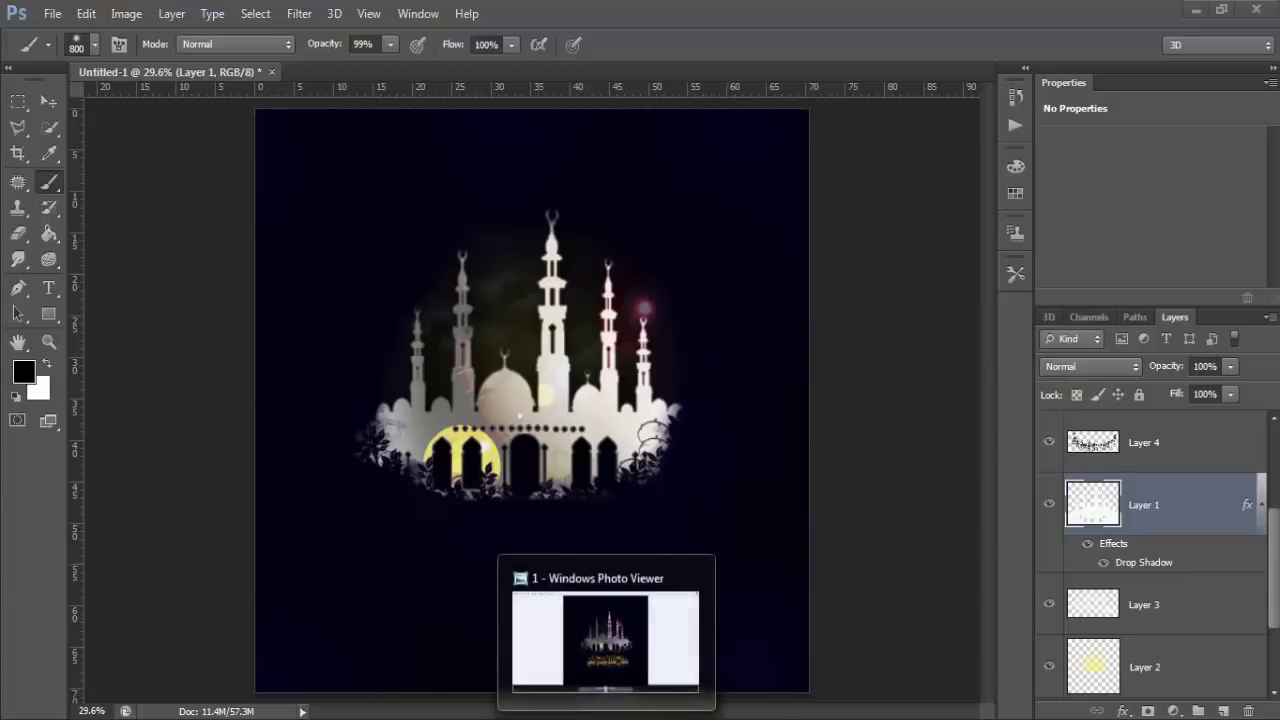
# Step: Check the reference image, then add an empty Layer 7 above Layer 6
pyautogui.click(650, 650)
pyautogui.click(1196, 10)
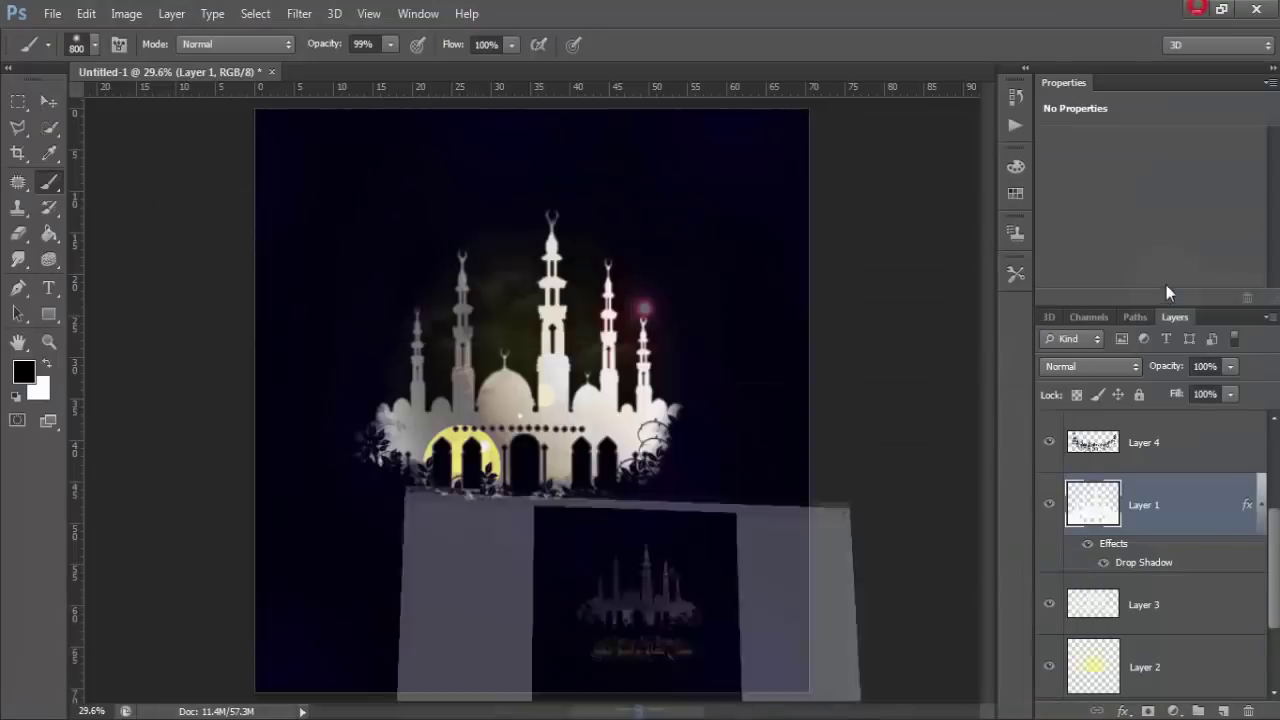
pyautogui.click(1217, 458)
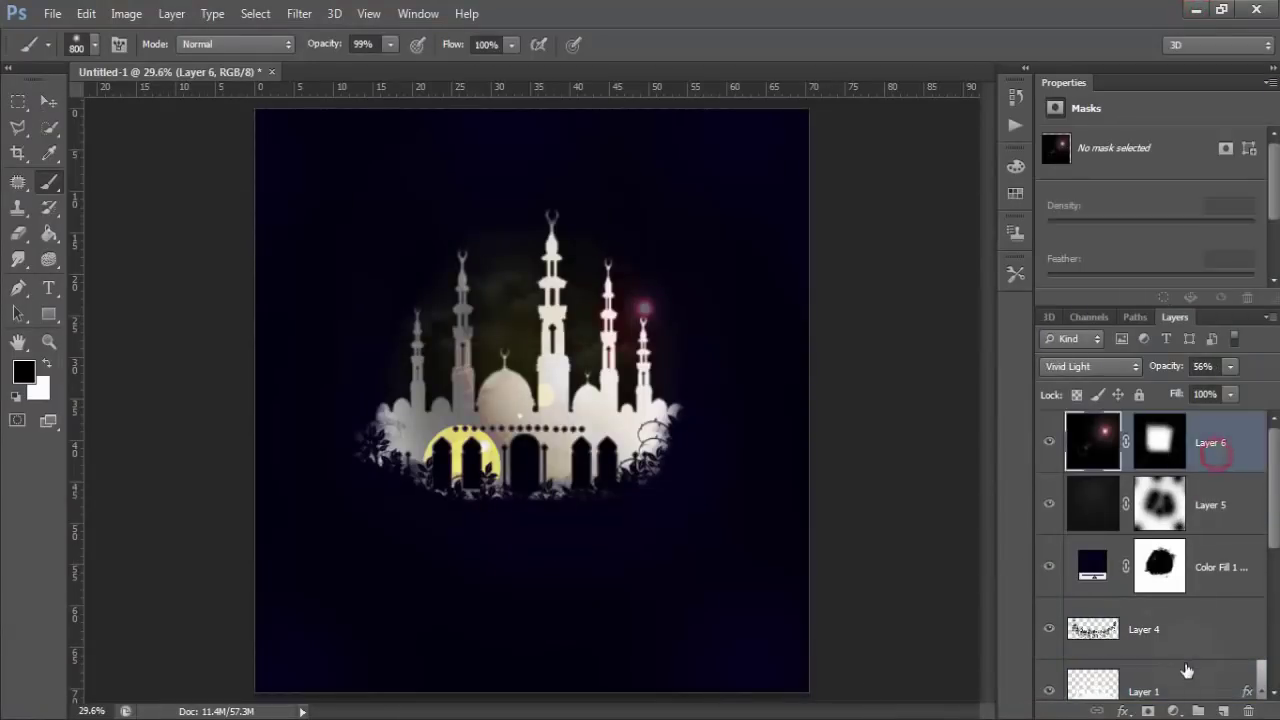
pyautogui.click(1223, 711)
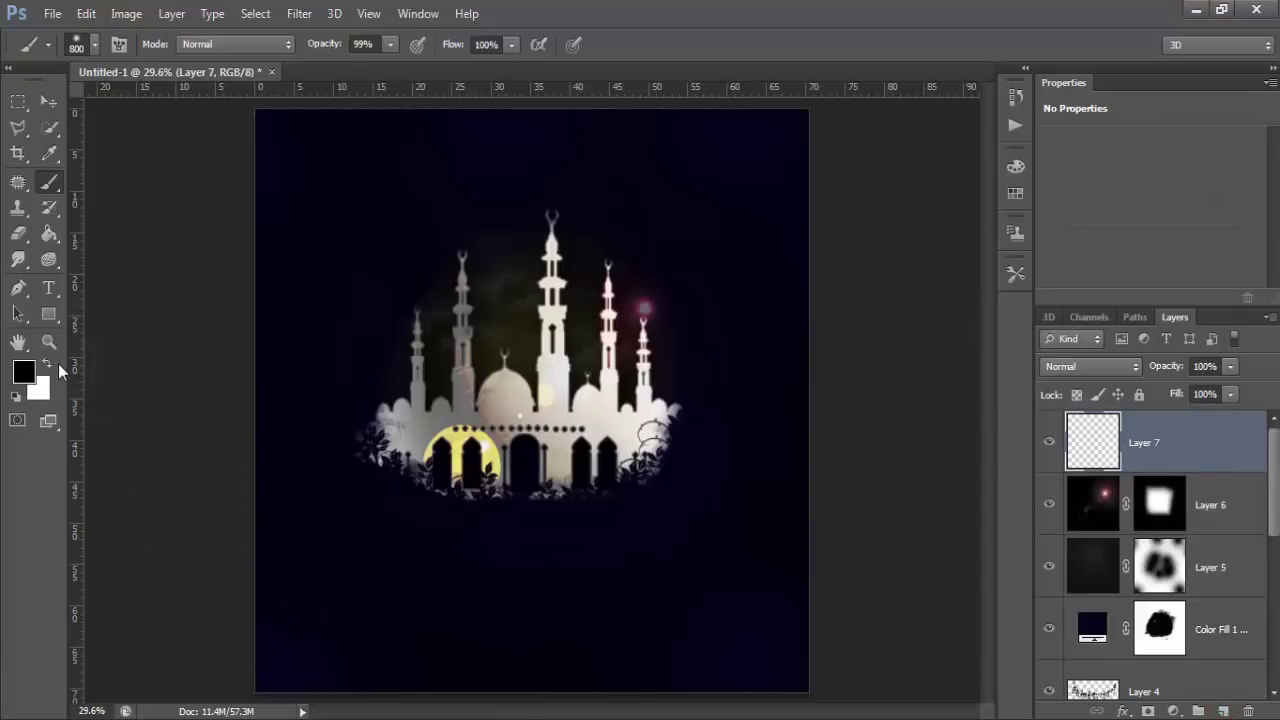
# Step: Type the white greeting 'ـكل عام وانتم خير' in Bustan-Bold 281 pt, centred below the mosque
pyautogui.click(44, 365)
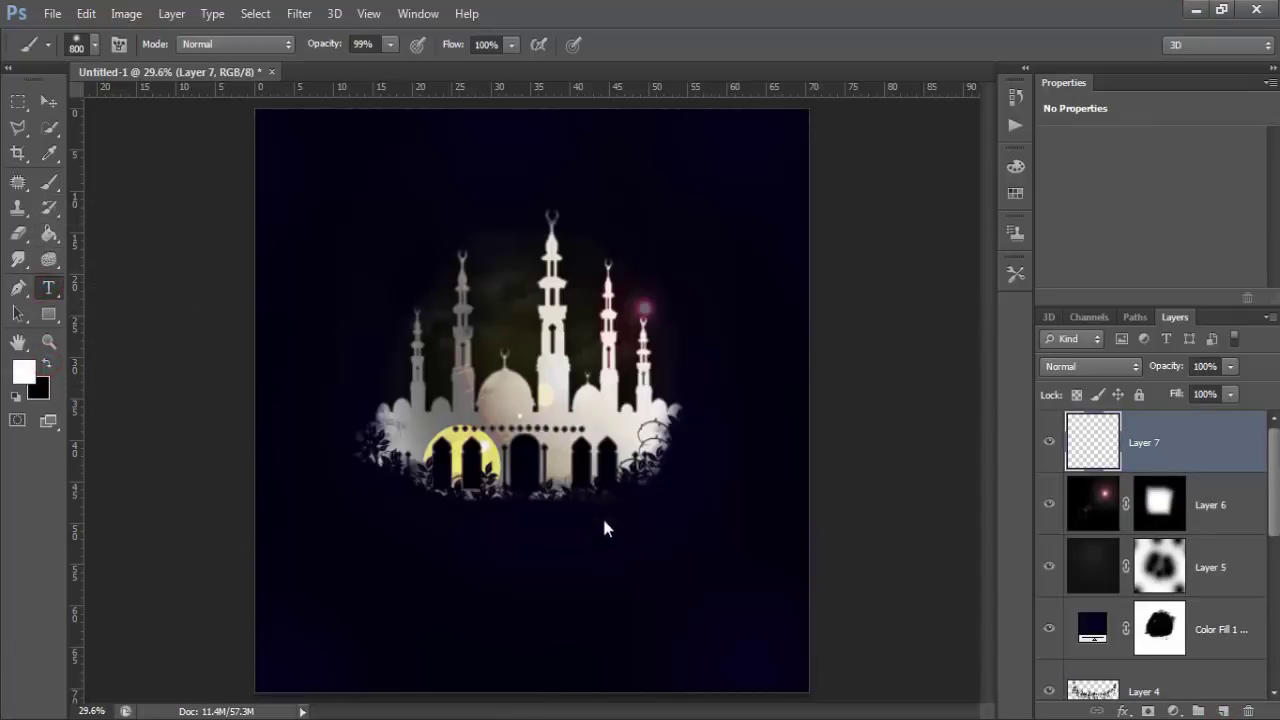
pyautogui.press('t')
pyautogui.click(588, 608)
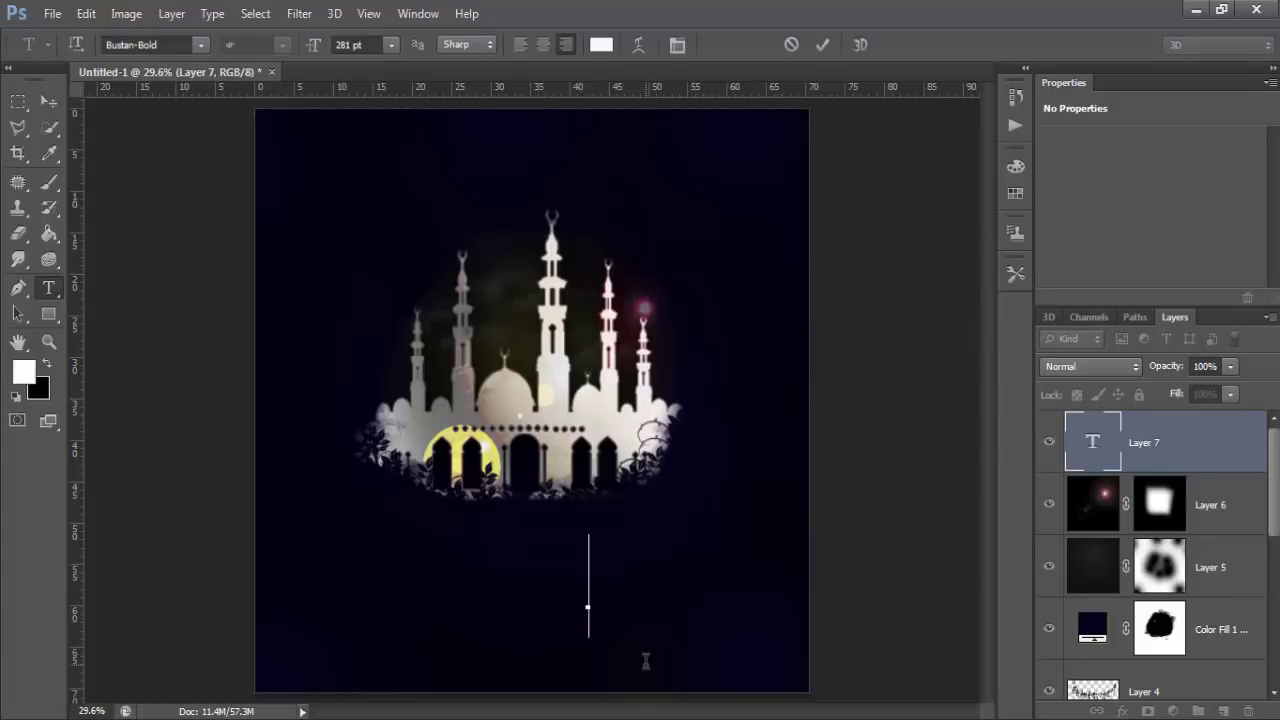
pyautogui.write('ـ')
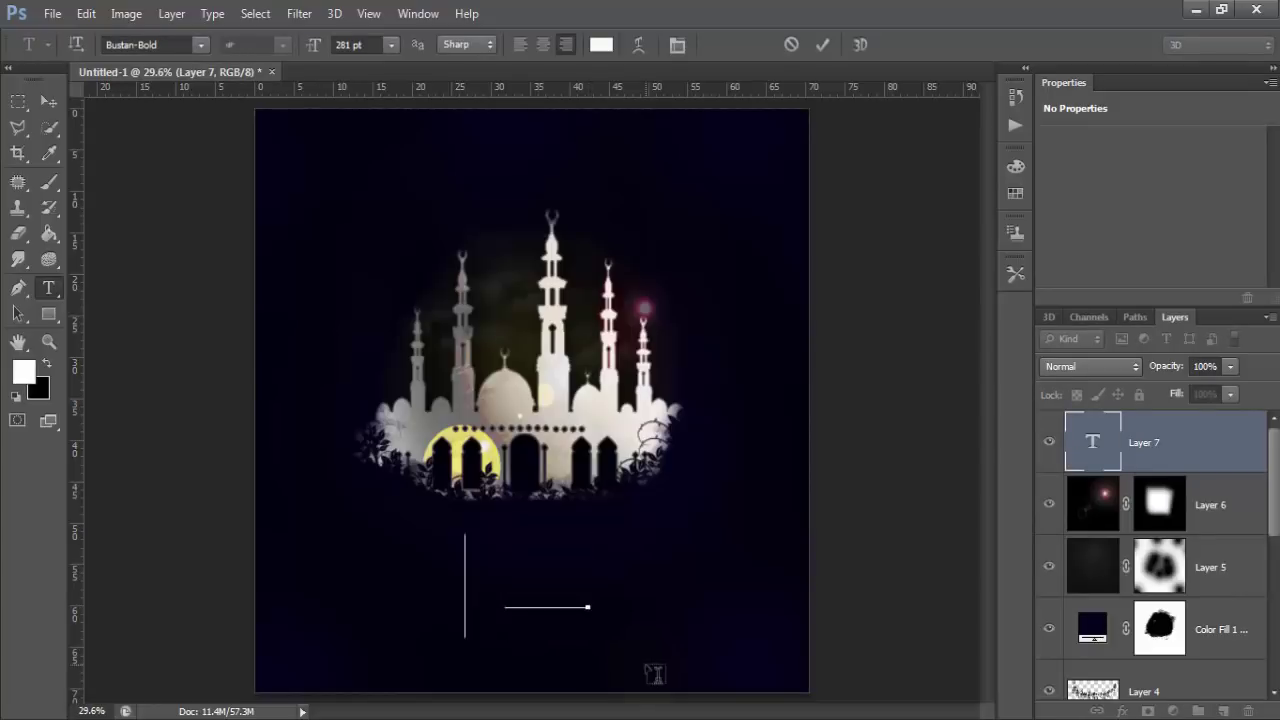
pyautogui.write('كل عام وانتم')
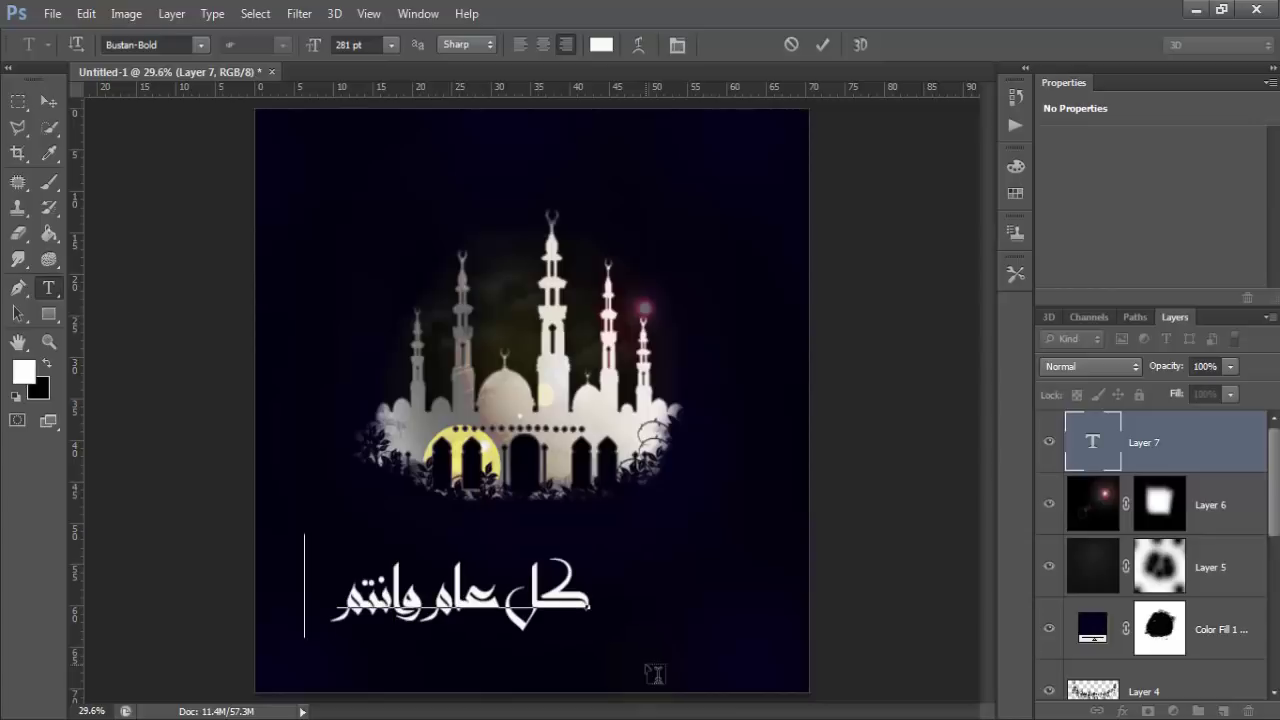
pyautogui.write(' خير')
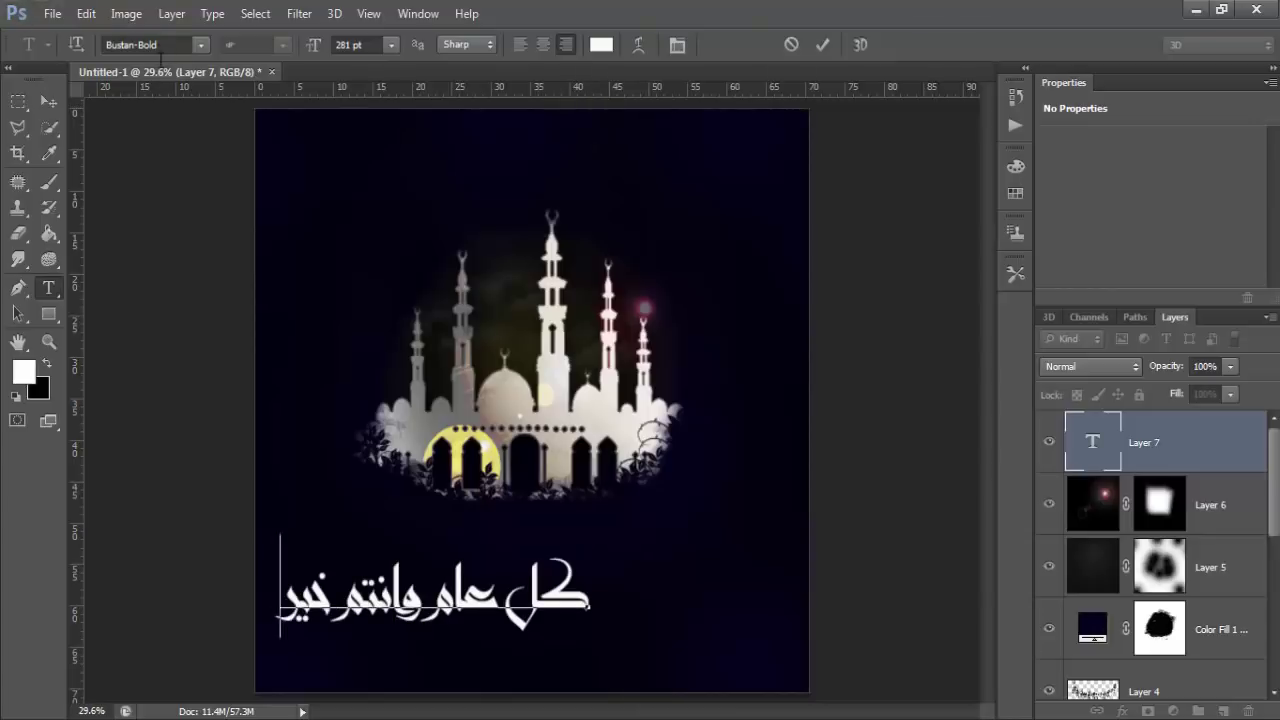
pyautogui.click(48, 101)
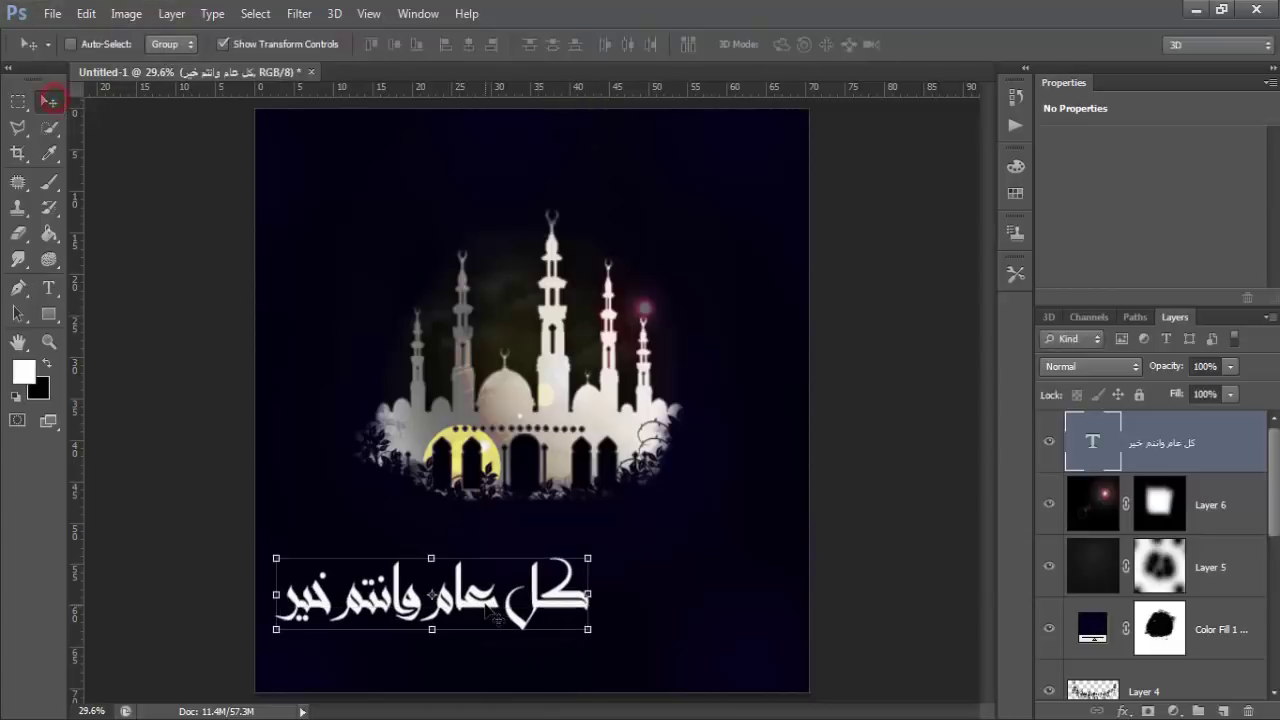
pyautogui.moveTo(496, 598)
pyautogui.mouseDown()
pyautogui.moveTo(589, 595)
pyautogui.moveTo(591, 566)
pyautogui.mouseUp()
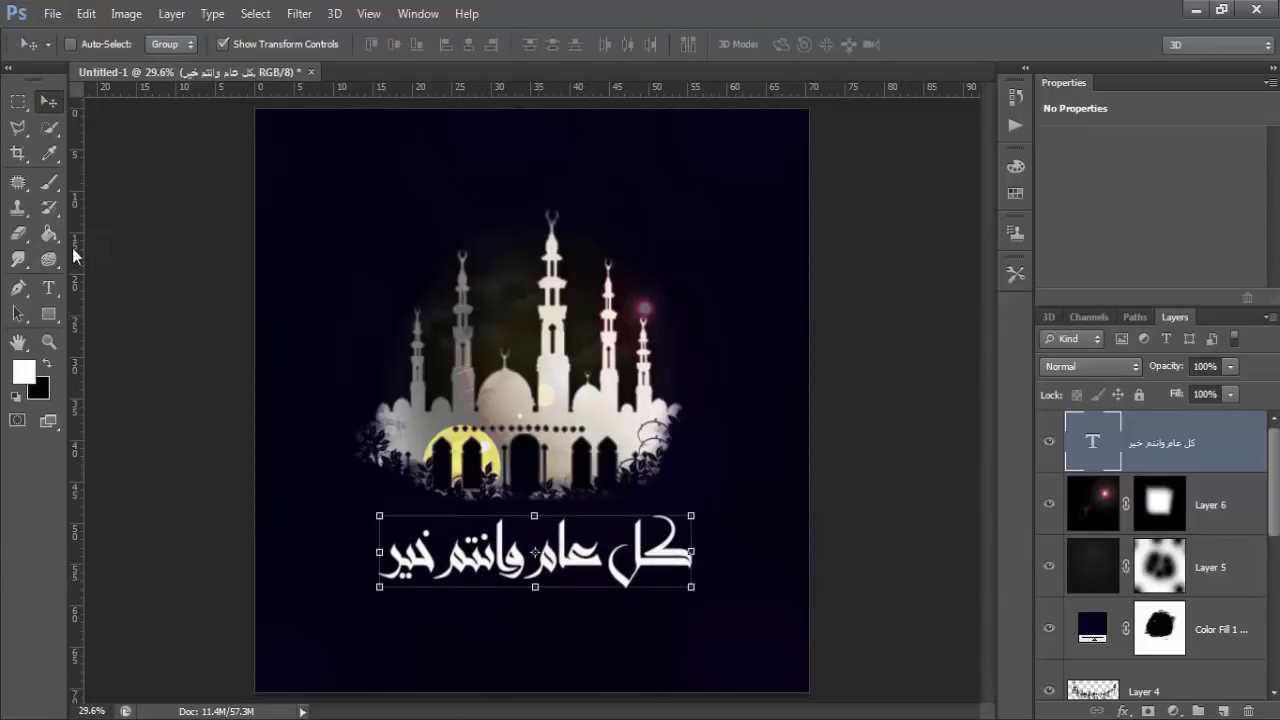
pyautogui.click(48, 287)
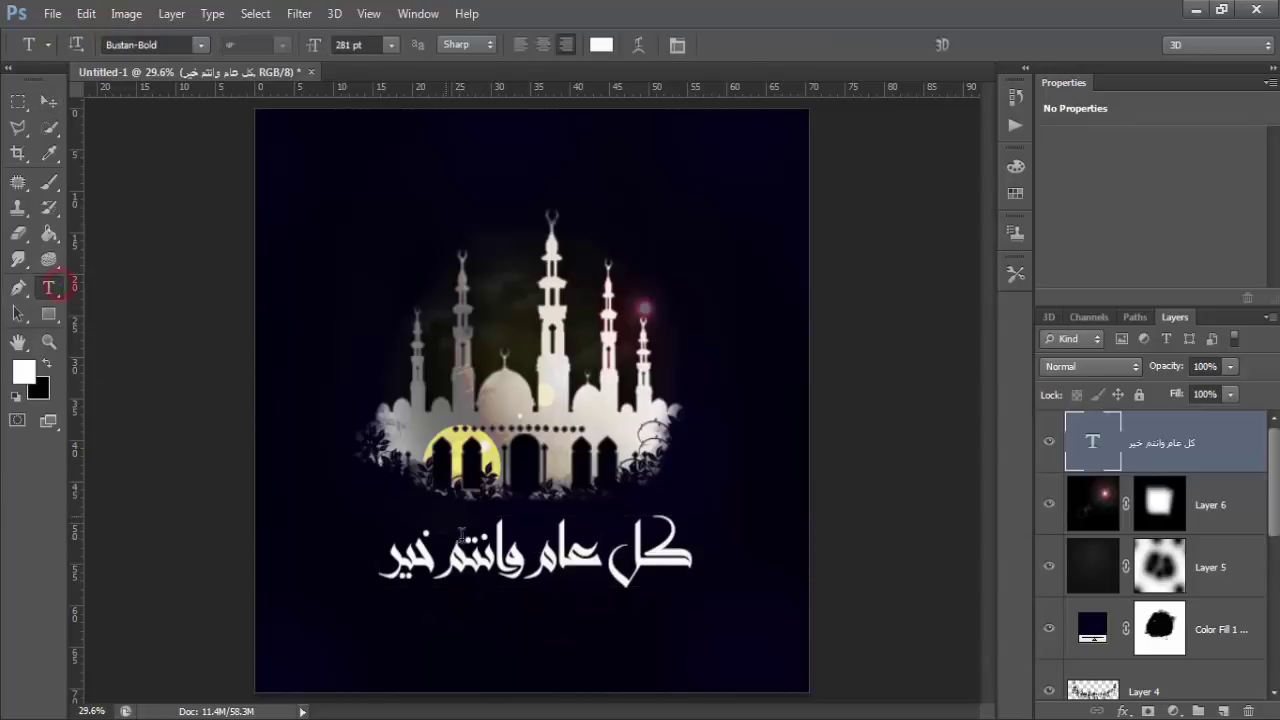
pyautogui.click(494, 548)
pyautogui.write('أ')
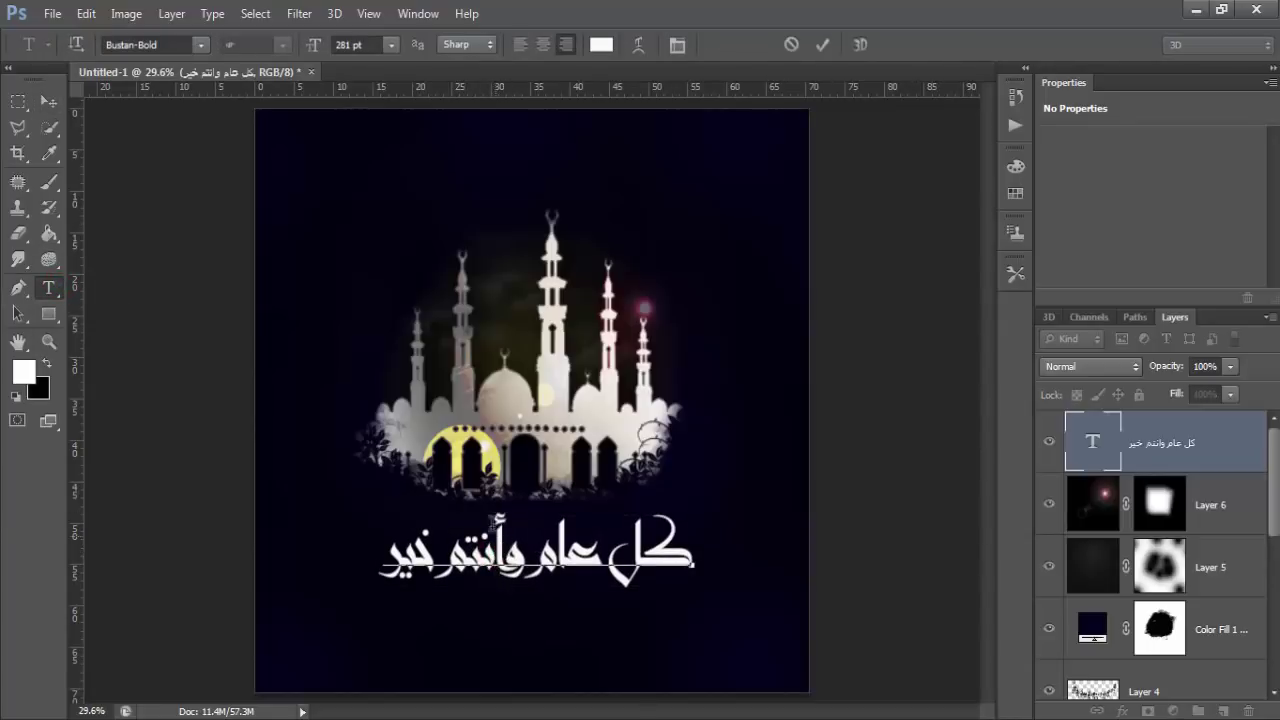
pyautogui.click(49, 341)
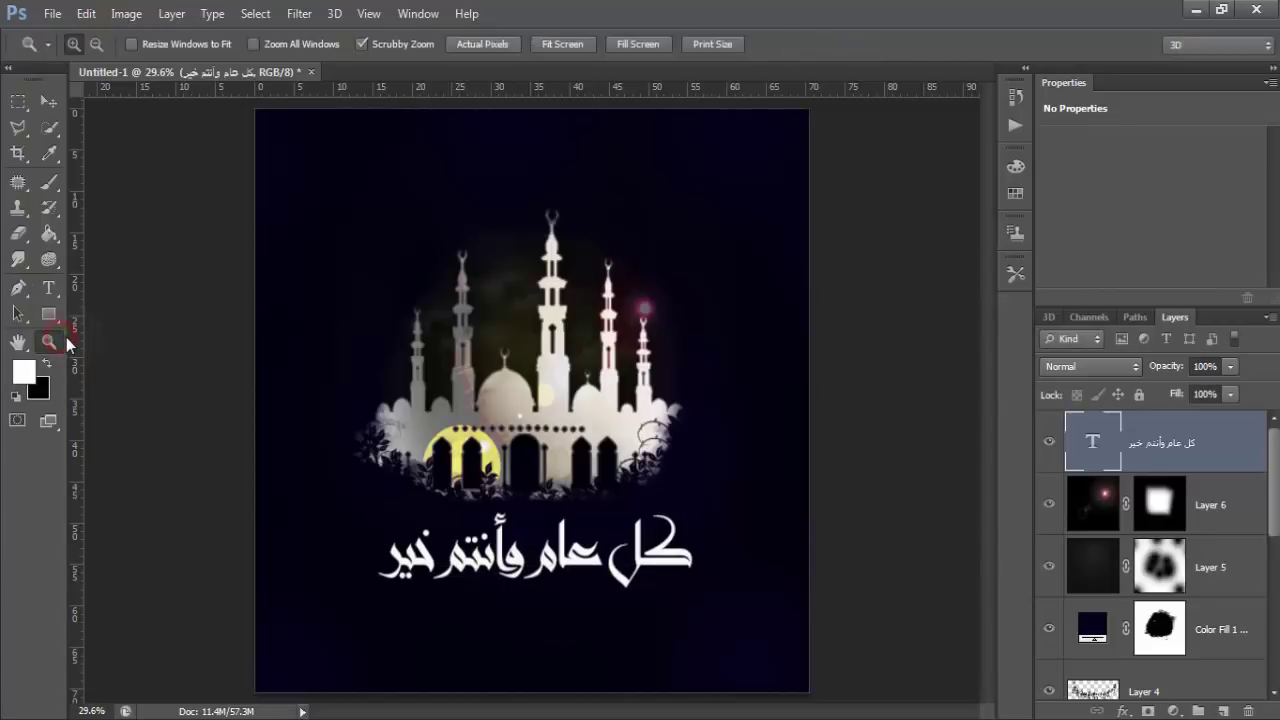
# Step: Add an empty ornament layer above the greeting and zoom in on the mosque and text
pyautogui.click(1223, 711)
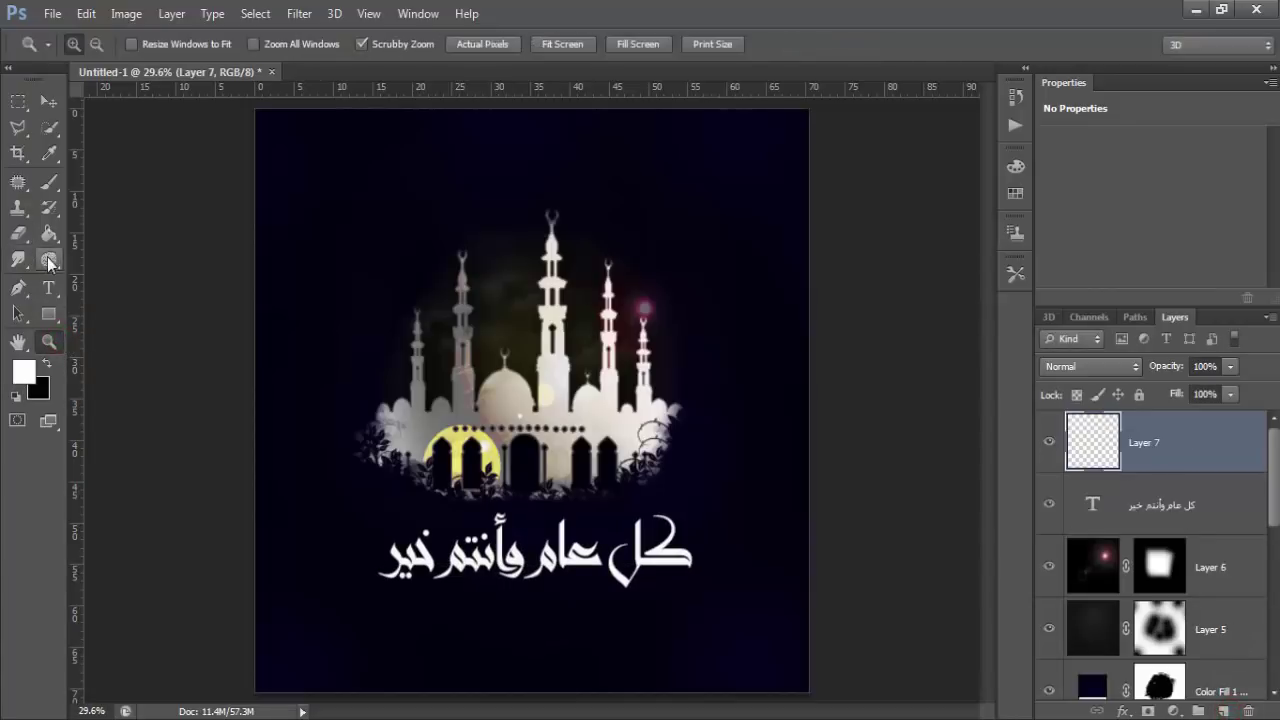
pyautogui.click(567, 563)
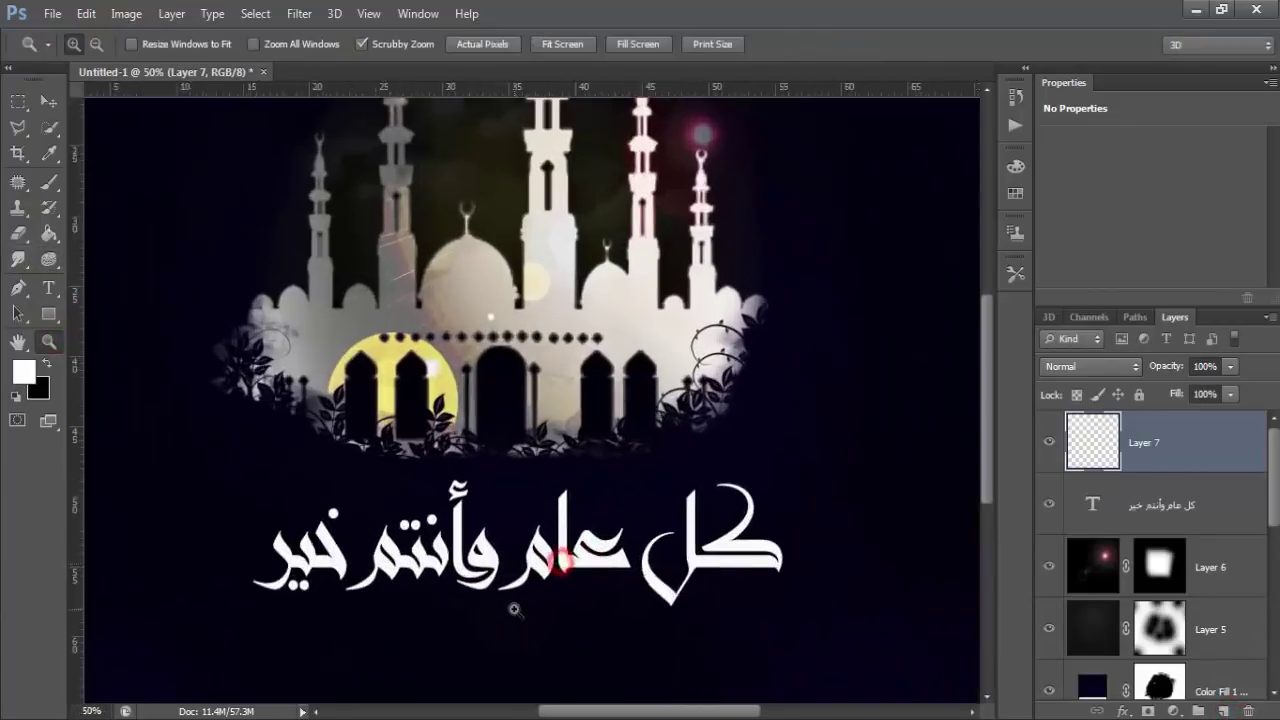
pyautogui.click(516, 612)
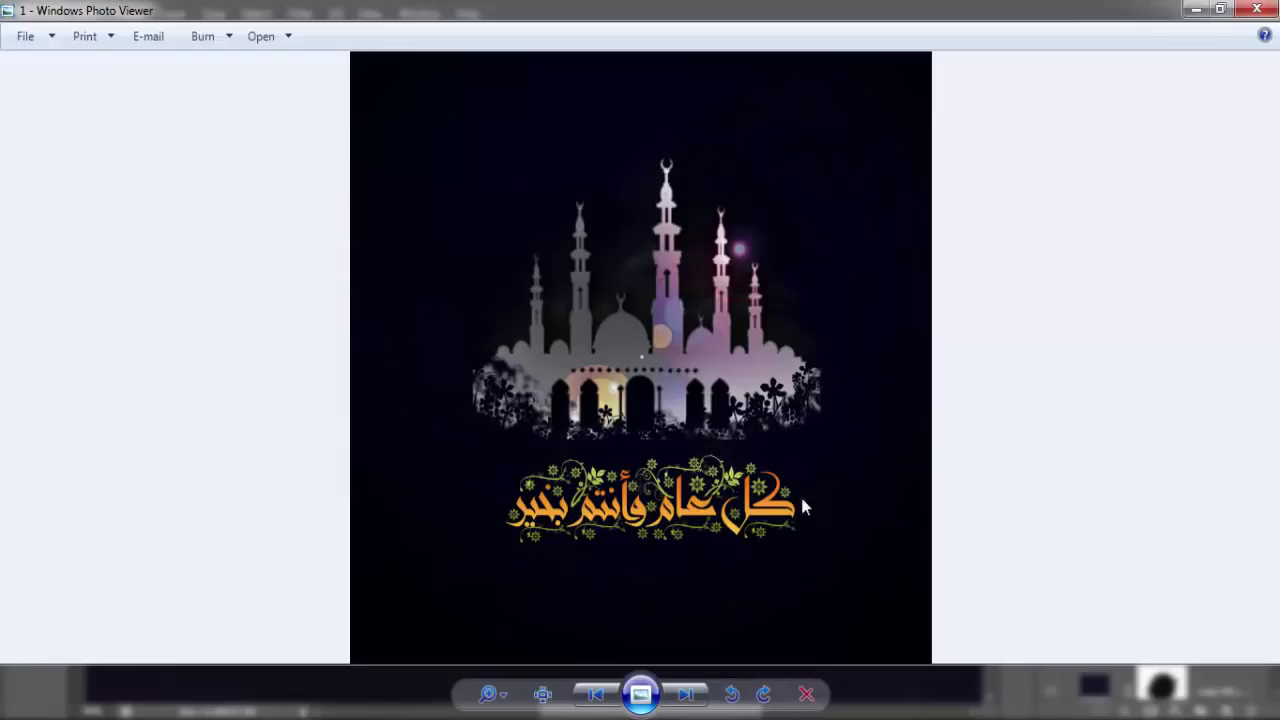
pyautogui.click(1193, 12)
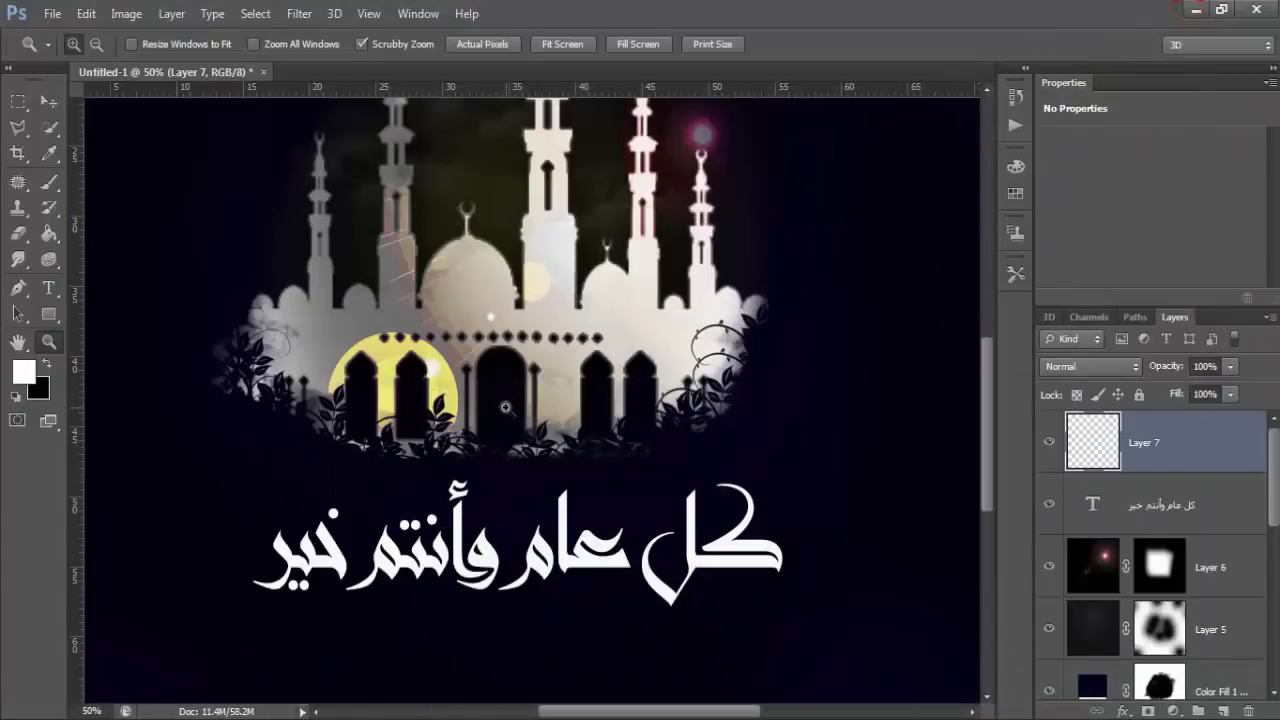
pyautogui.scroll(-2, 130, 440)
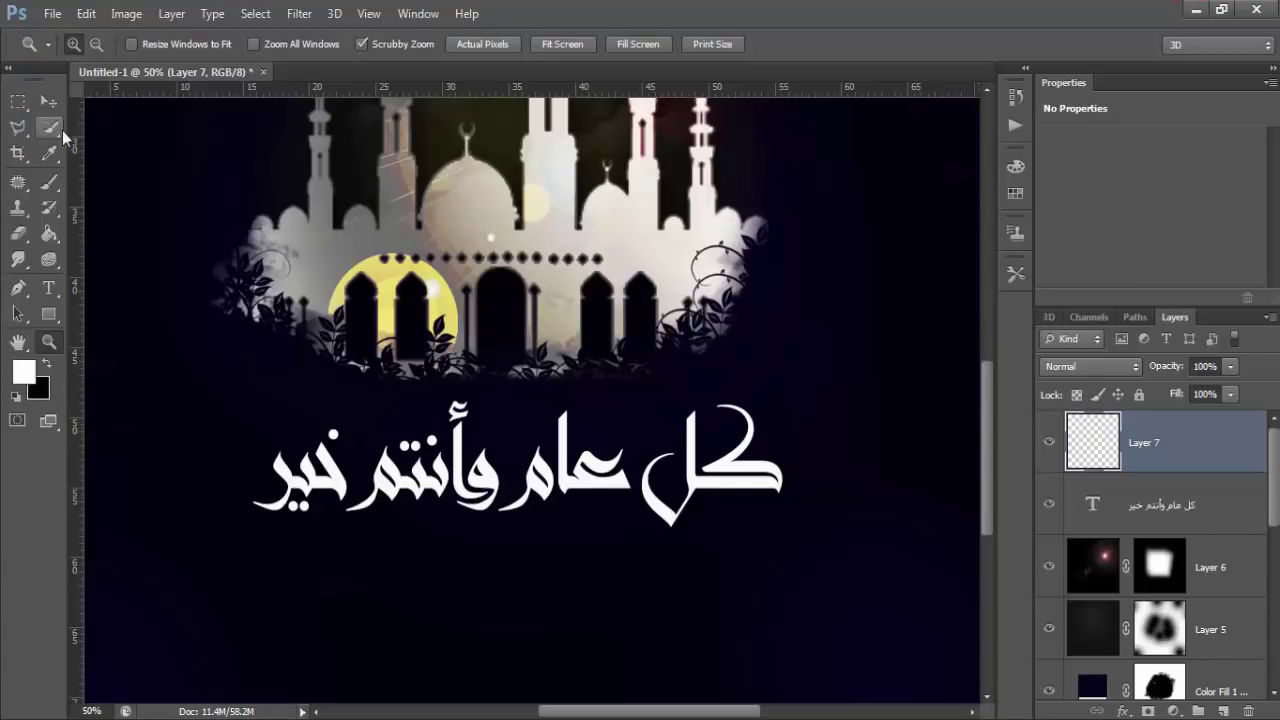
# Step: Load floral ornament brush 846 at 175 px and show the Brush settings panel
pyautogui.click(48, 183)
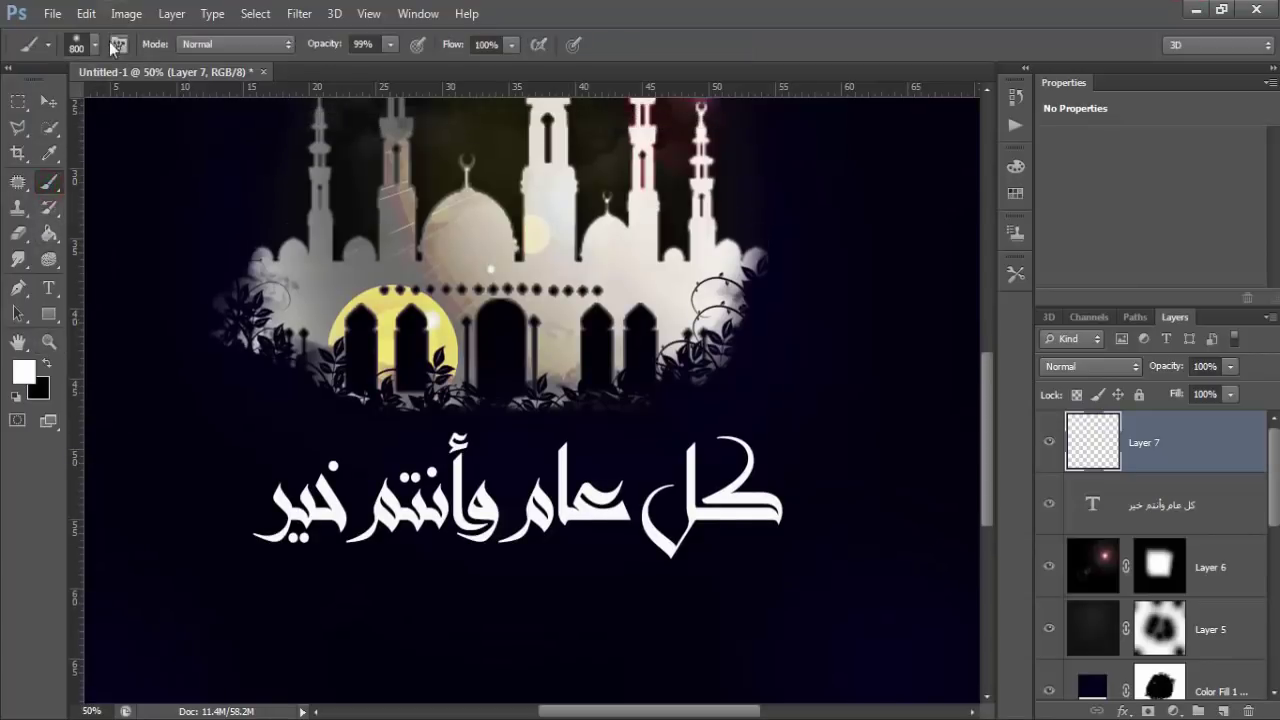
pyautogui.click(95, 45)
pyautogui.scroll(-3, 221, 415)
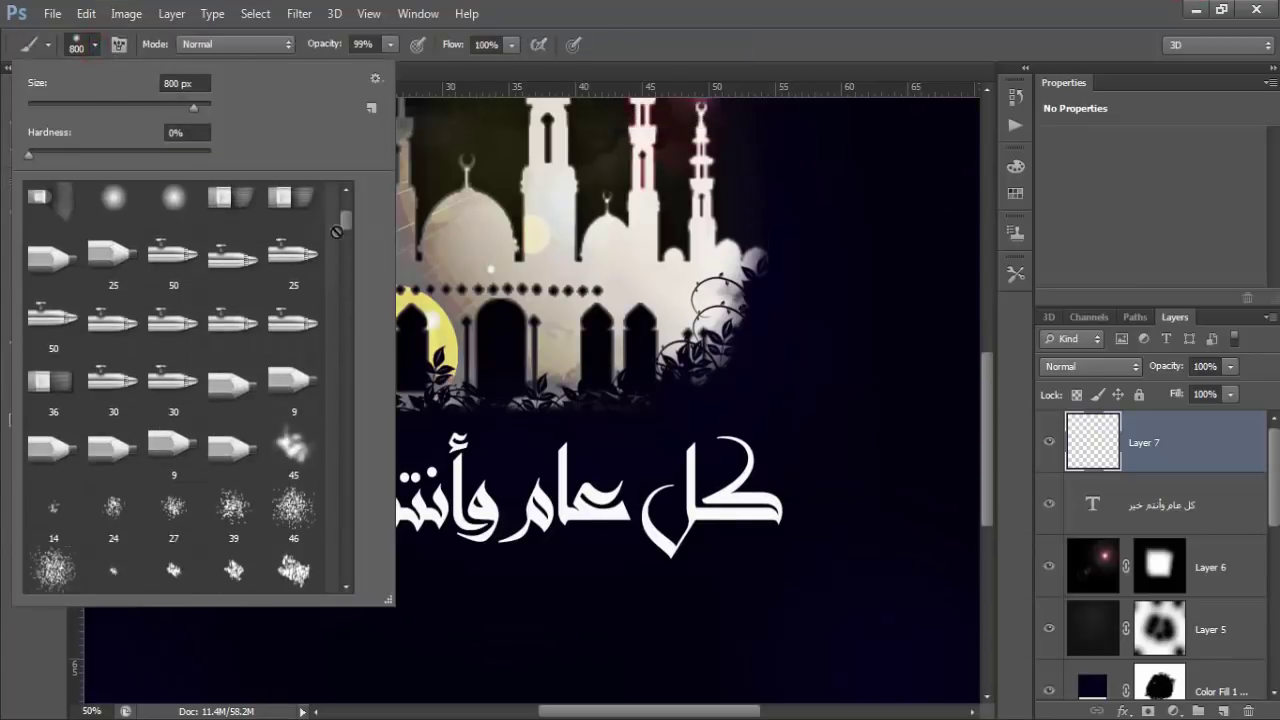
pyautogui.moveTo(342, 221); pyautogui.dragTo(341, 311)
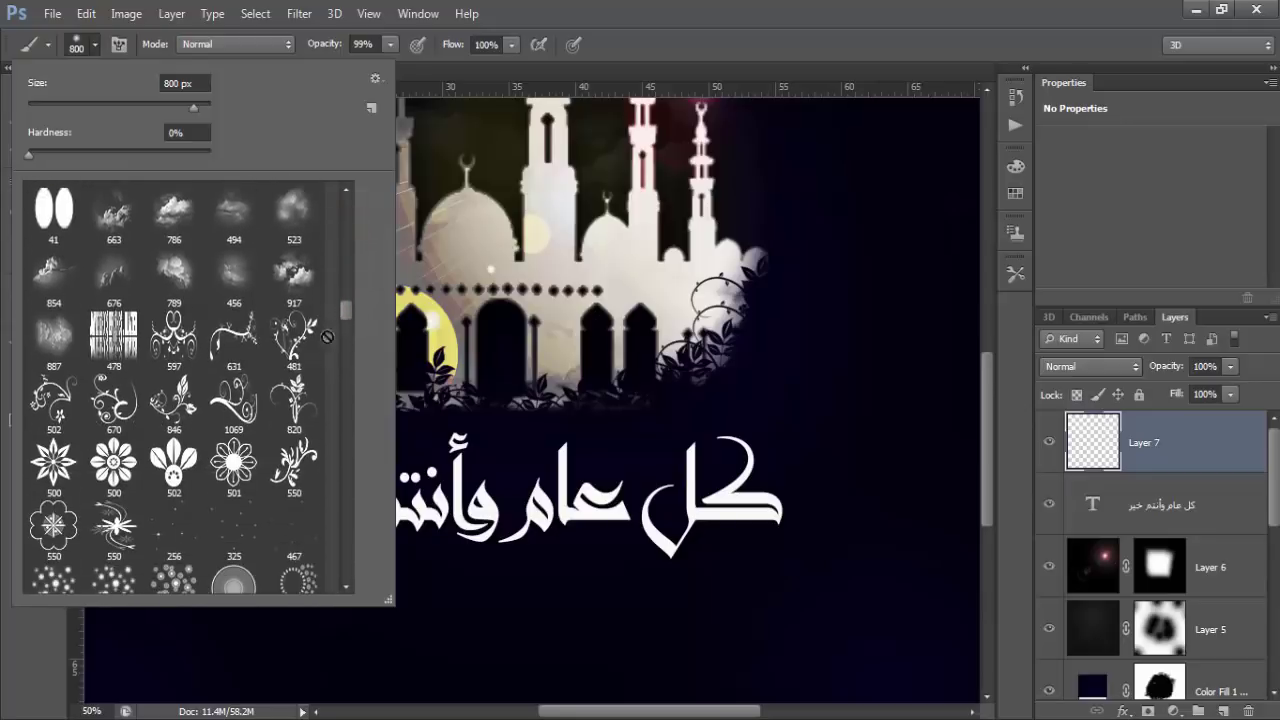
pyautogui.click(172, 415)
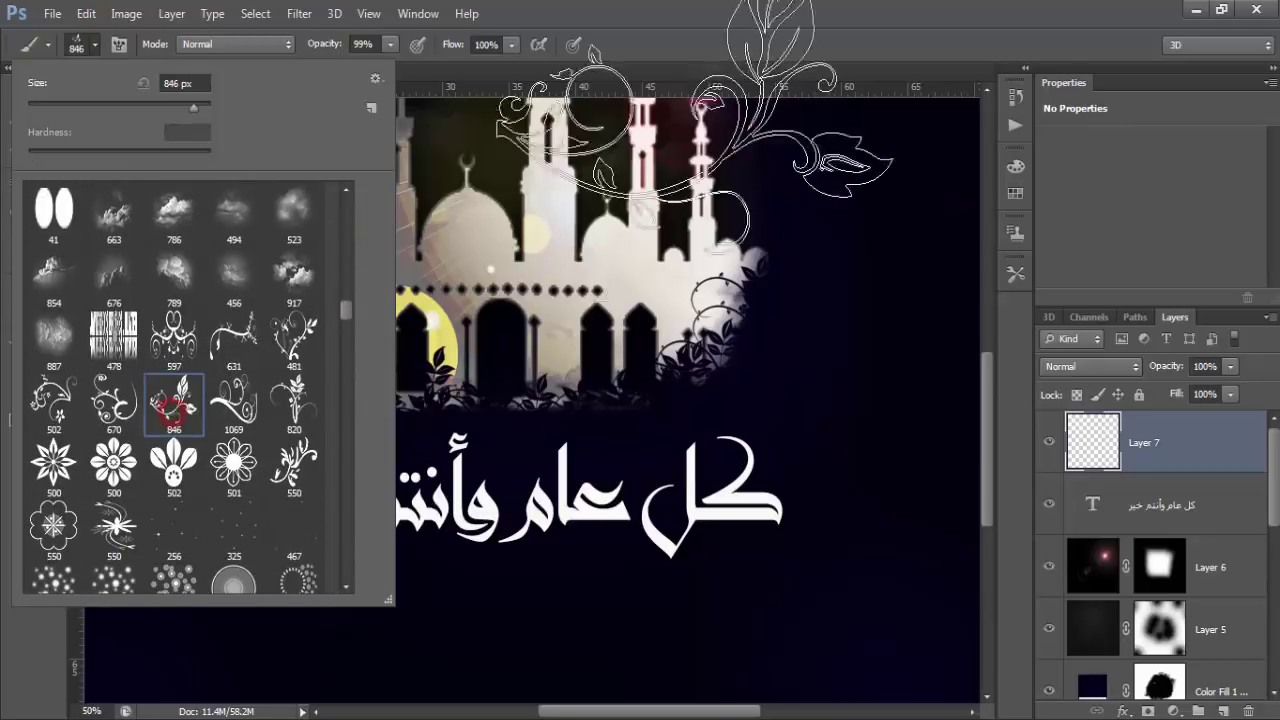
pyautogui.click(737, 61)
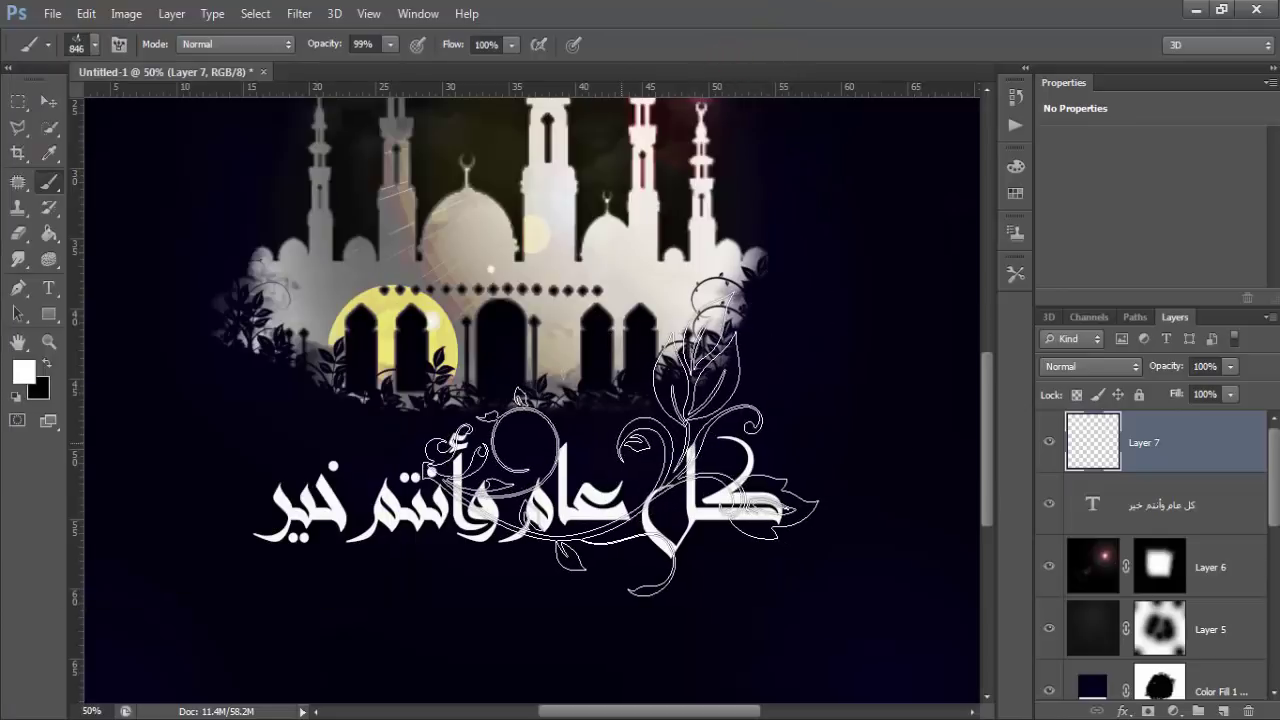
pyautogui.press('[')
pyautogui.press('[')
pyautogui.press('[')
pyautogui.press('[')
pyautogui.press('[')
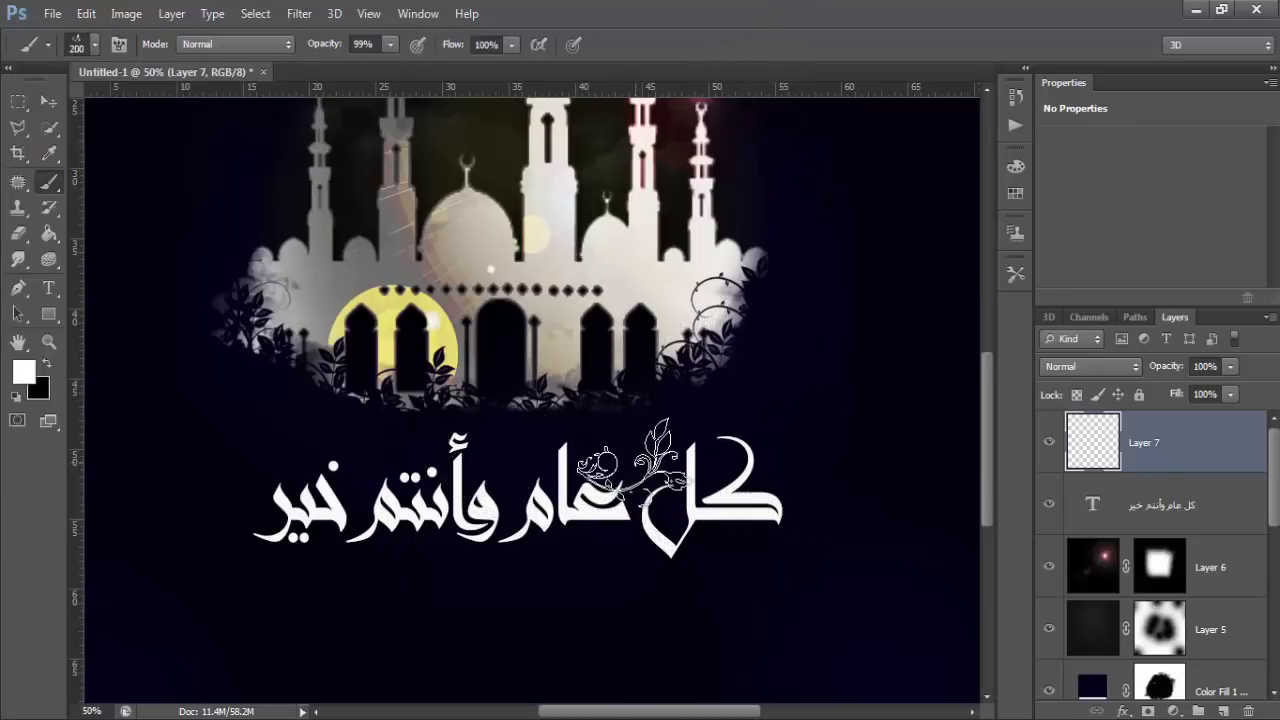
pyautogui.press('[')
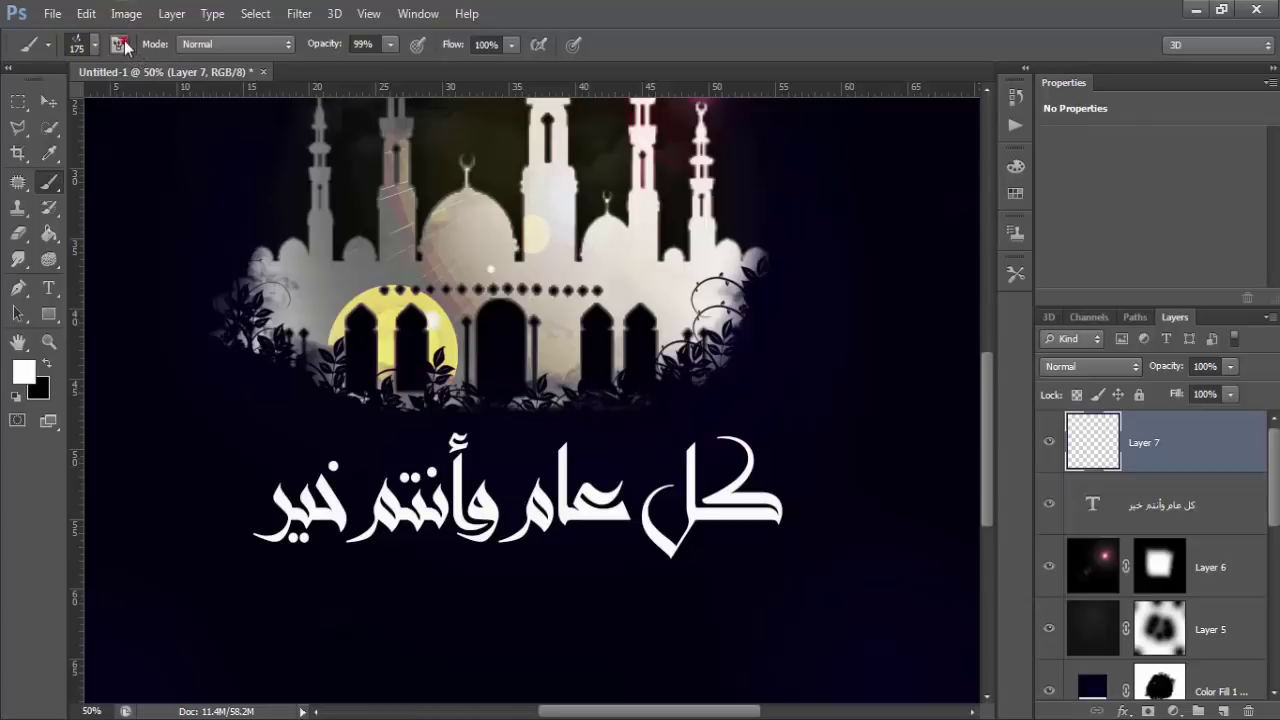
pyautogui.press('F5')
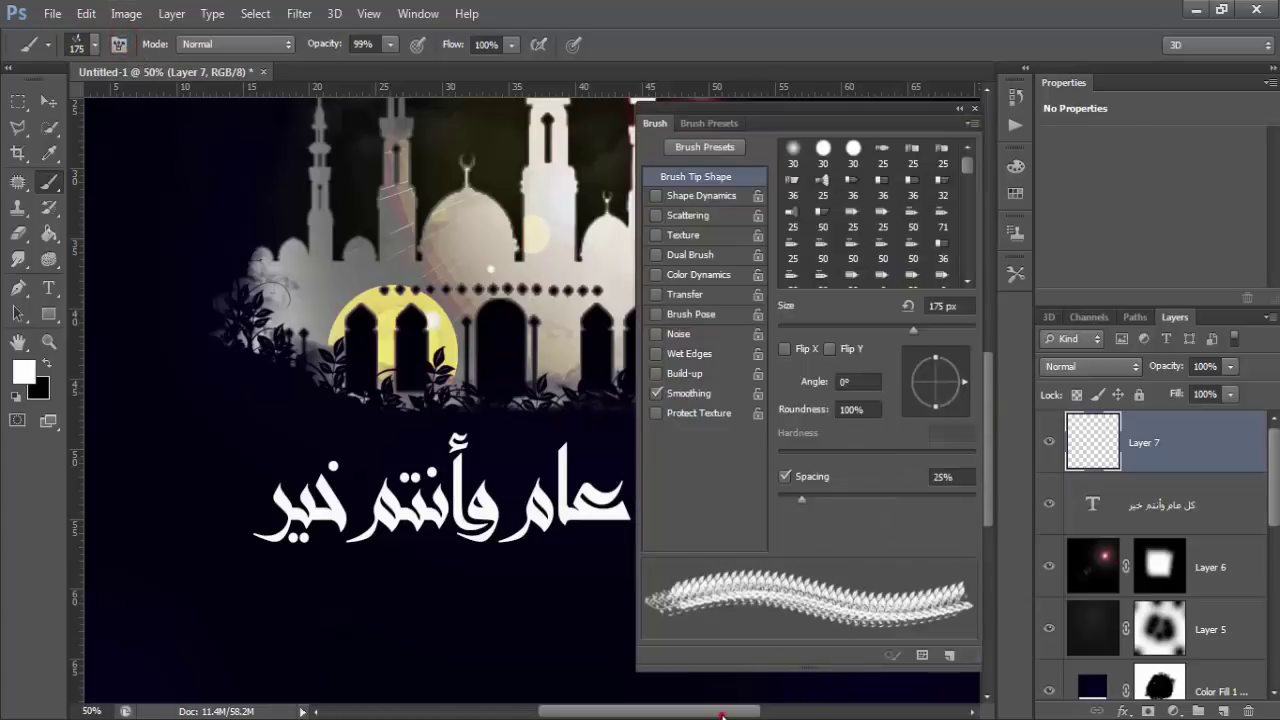
# Step: Stamp white floral sprigs with brush 846 along the greeting's top, one rotated to 162°
pyautogui.moveTo(722, 715); pyautogui.dragTo(762, 712)
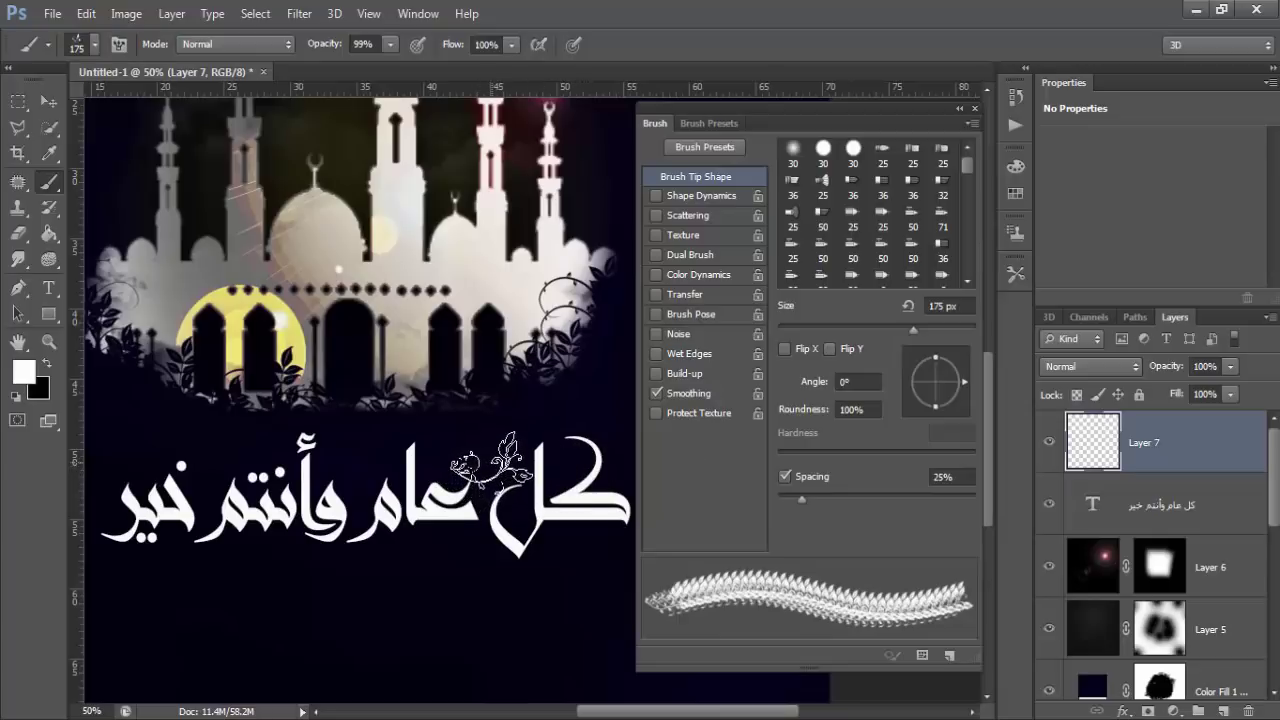
pyautogui.click(492, 464)
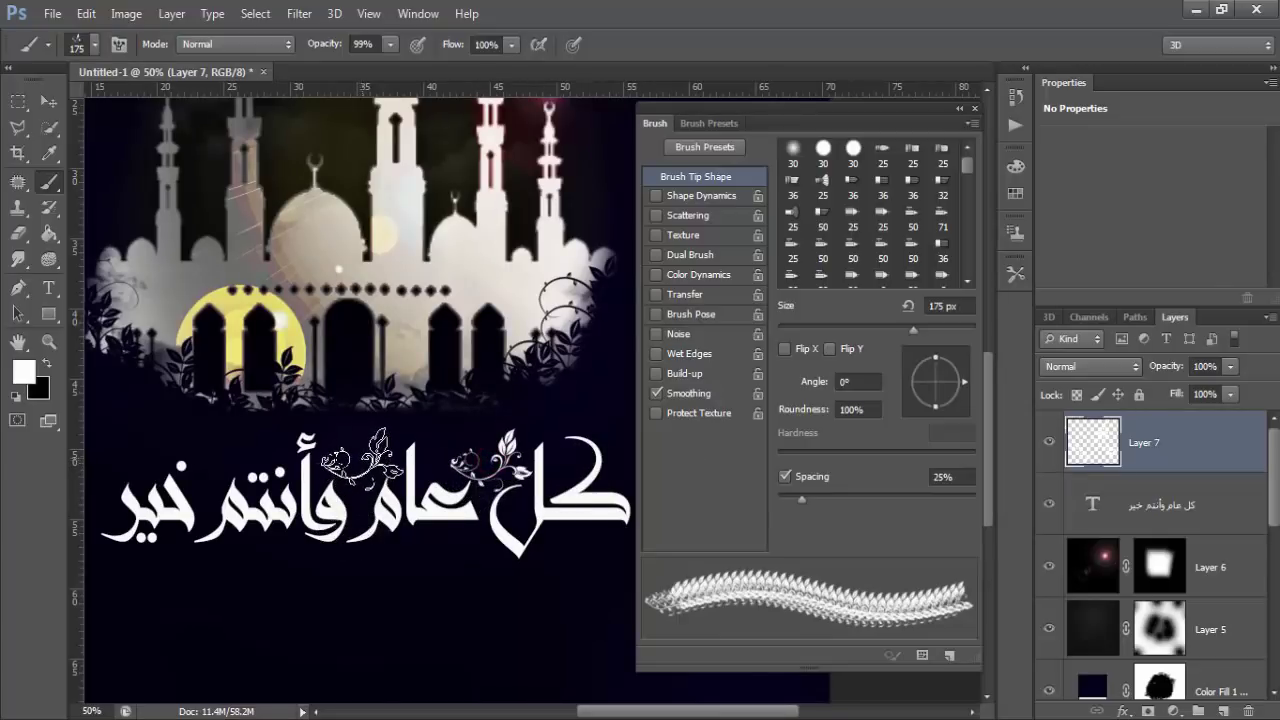
pyautogui.click(362, 461)
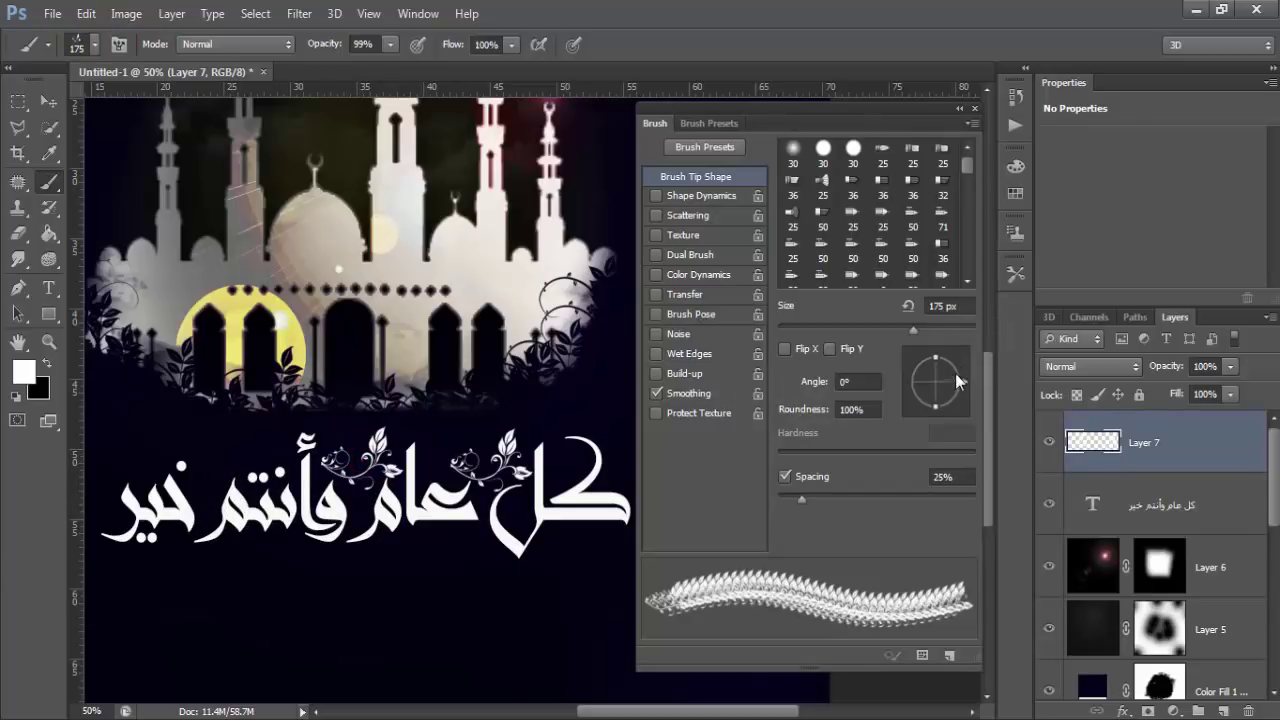
pyautogui.moveTo(966, 383); pyautogui.dragTo(912, 373)
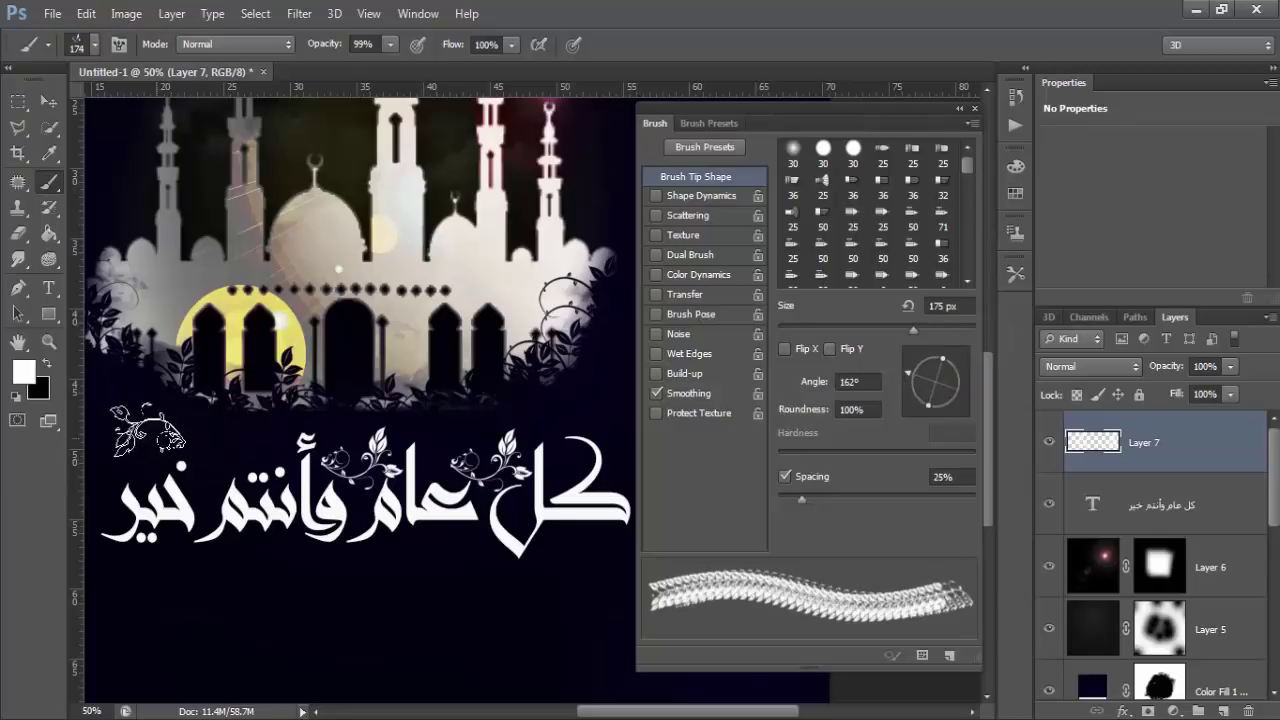
pyautogui.click(139, 465)
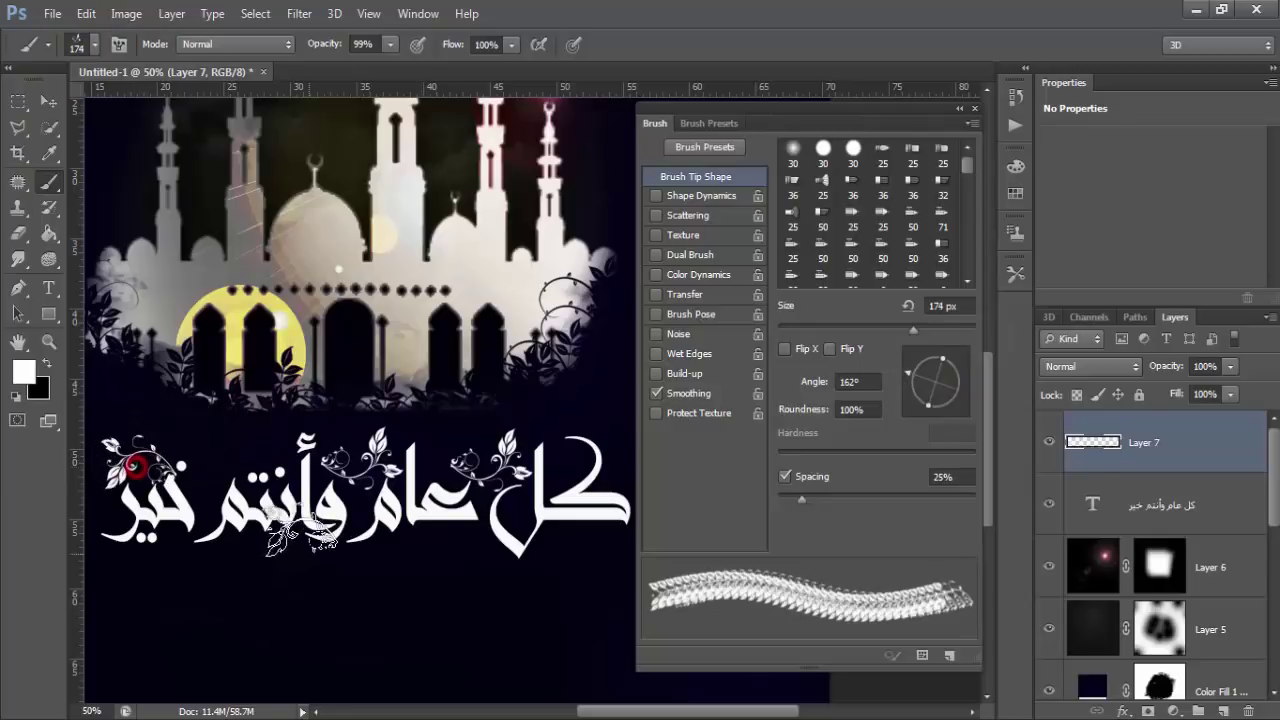
pyautogui.click(231, 461)
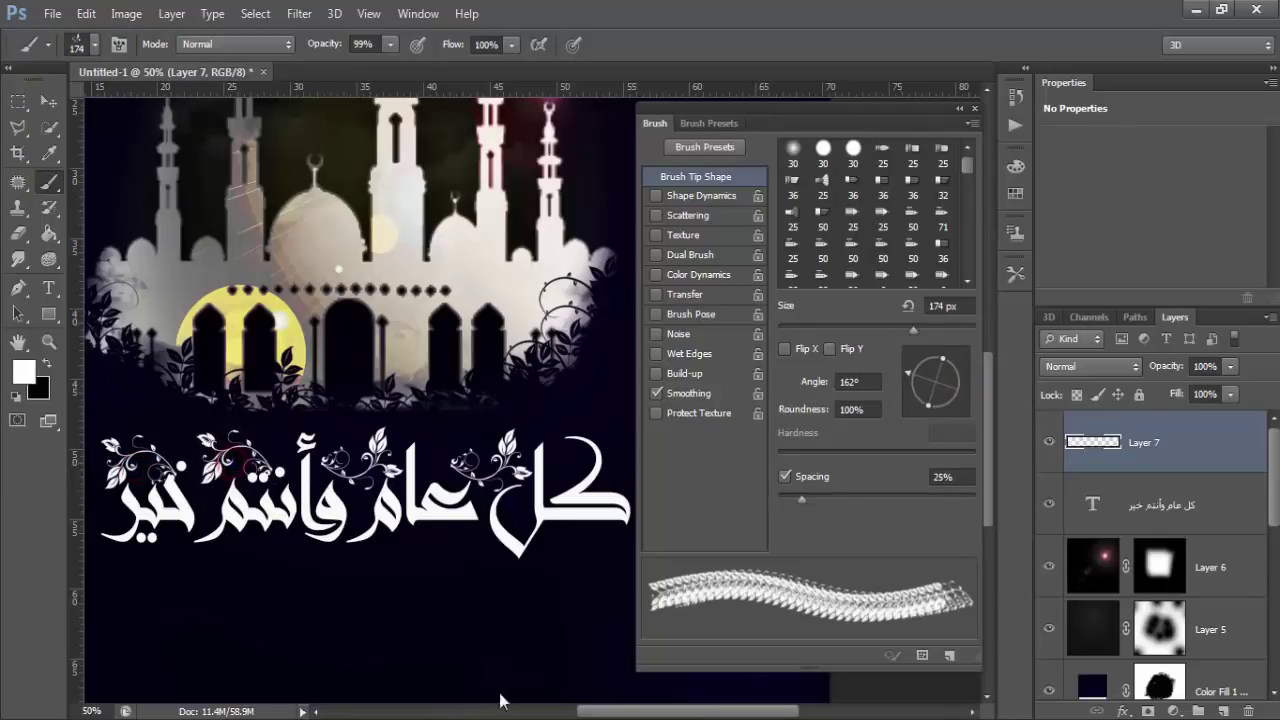
# Step: Switch to vine brush 631 at 200 px and stamp vine ornaments beneath the greeting
pyautogui.click(89, 46)
pyautogui.click(240, 338)
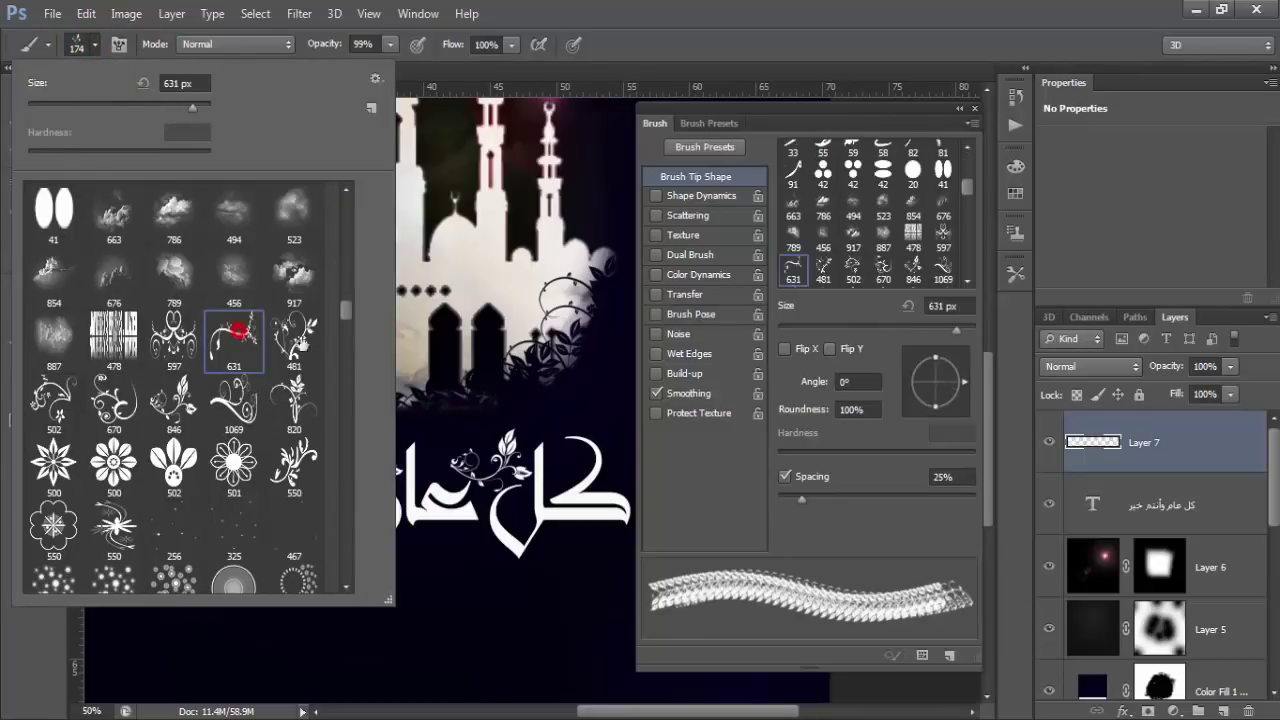
pyautogui.click(757, 30)
pyautogui.click(495, 573)
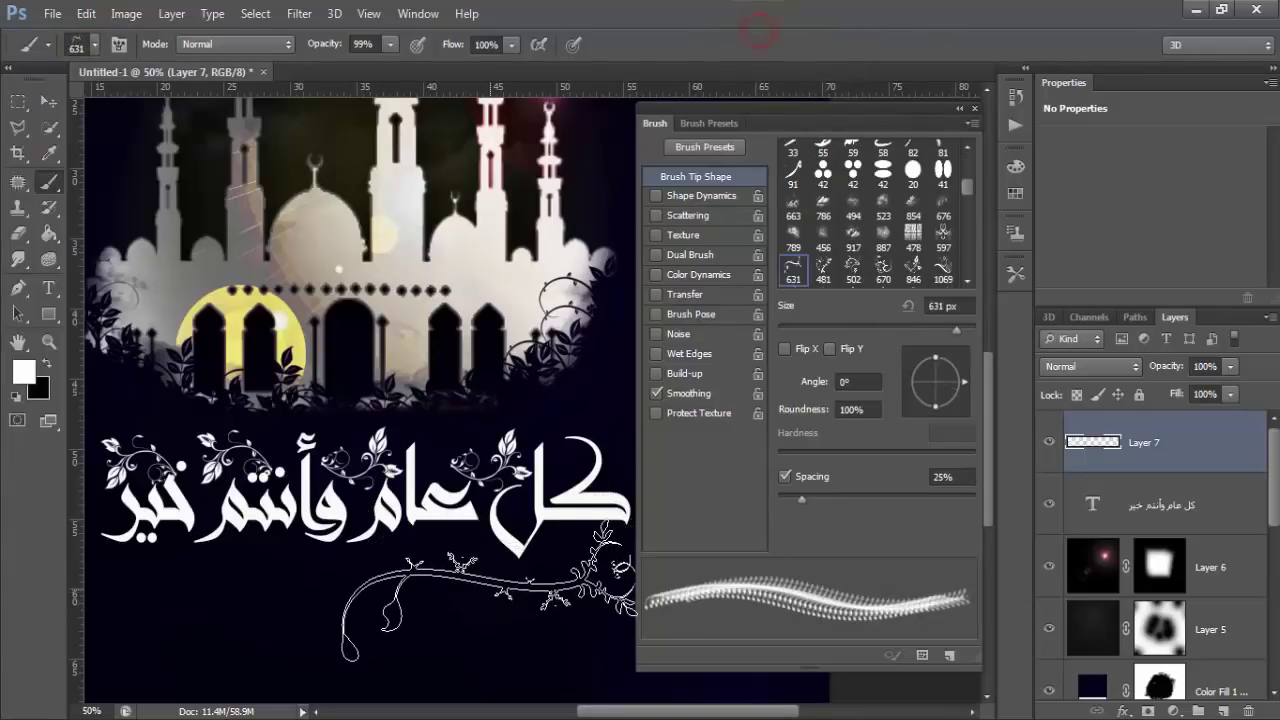
pyautogui.press('[')
pyautogui.press('[')
pyautogui.press('[')
pyautogui.press('[')
pyautogui.press('[')
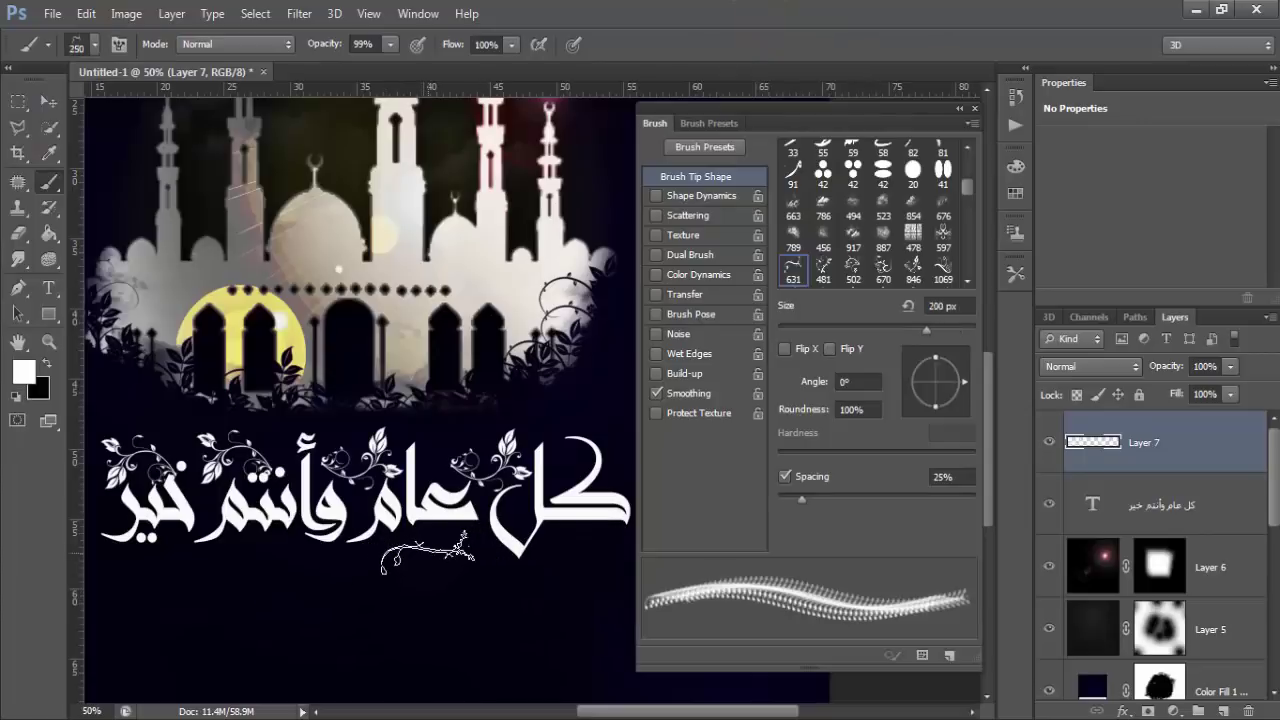
pyautogui.press(']')
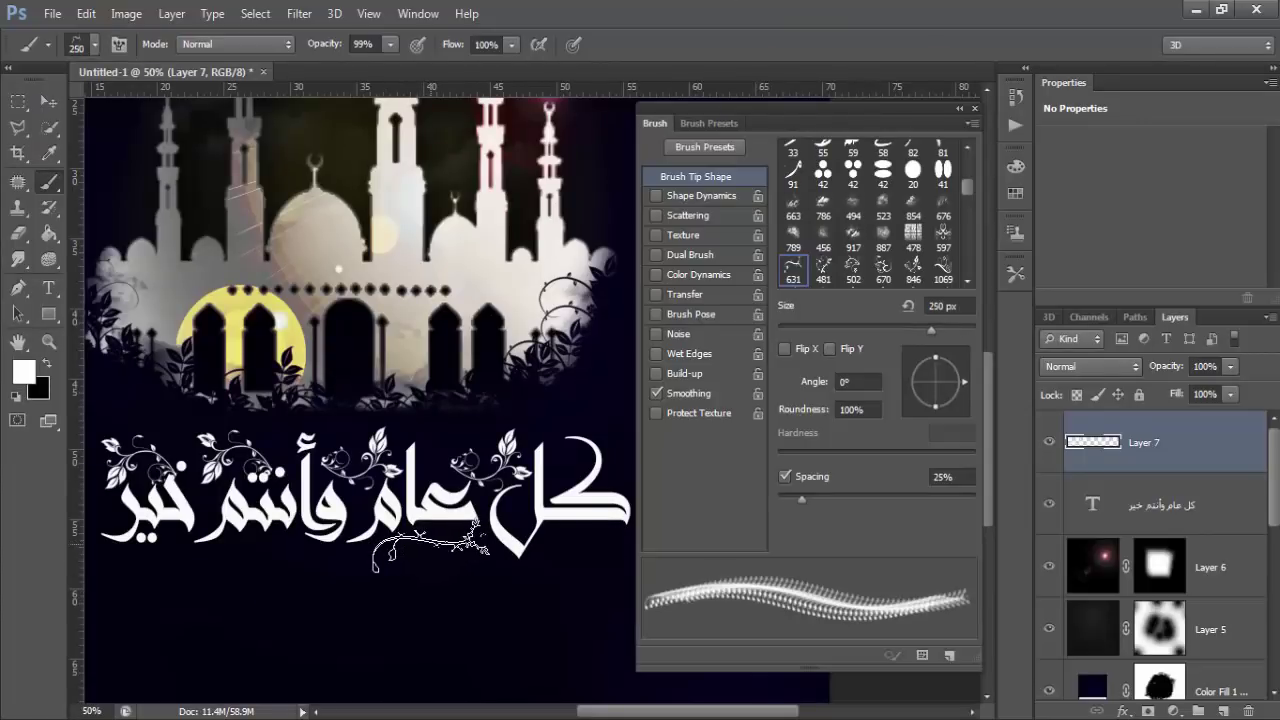
pyautogui.click(437, 545)
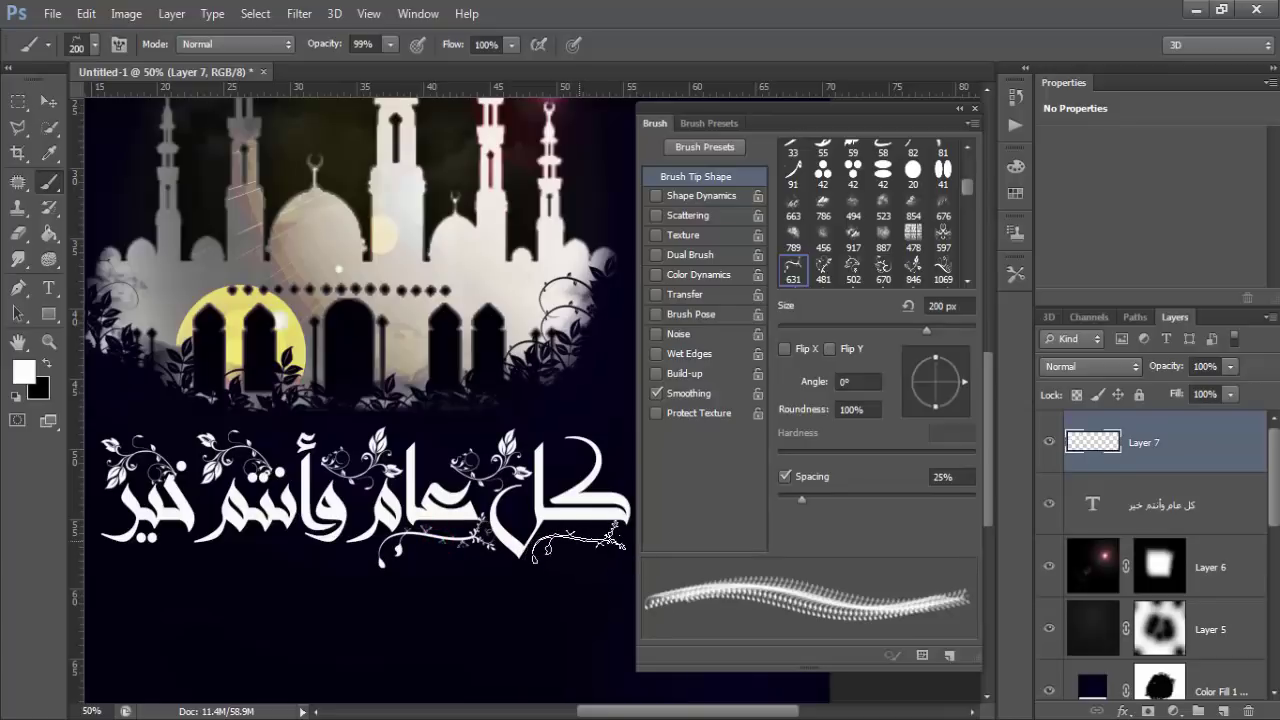
pyautogui.press('[')
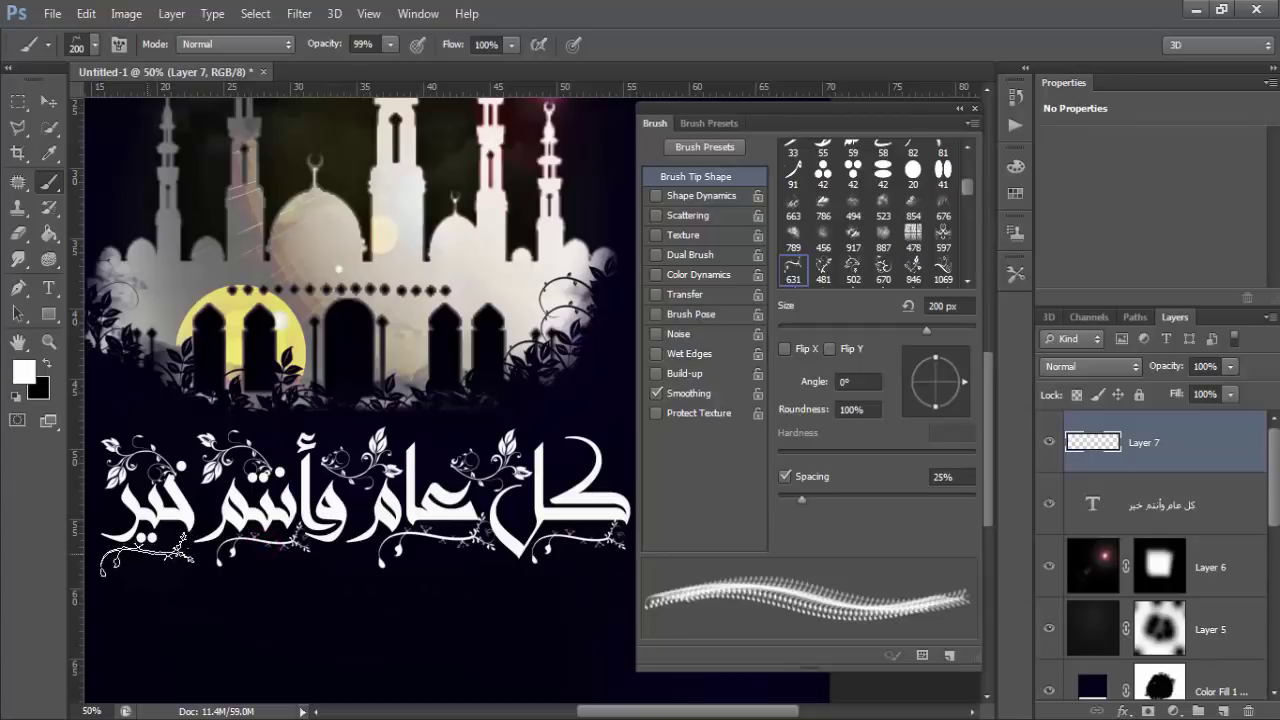
pyautogui.click(147, 553)
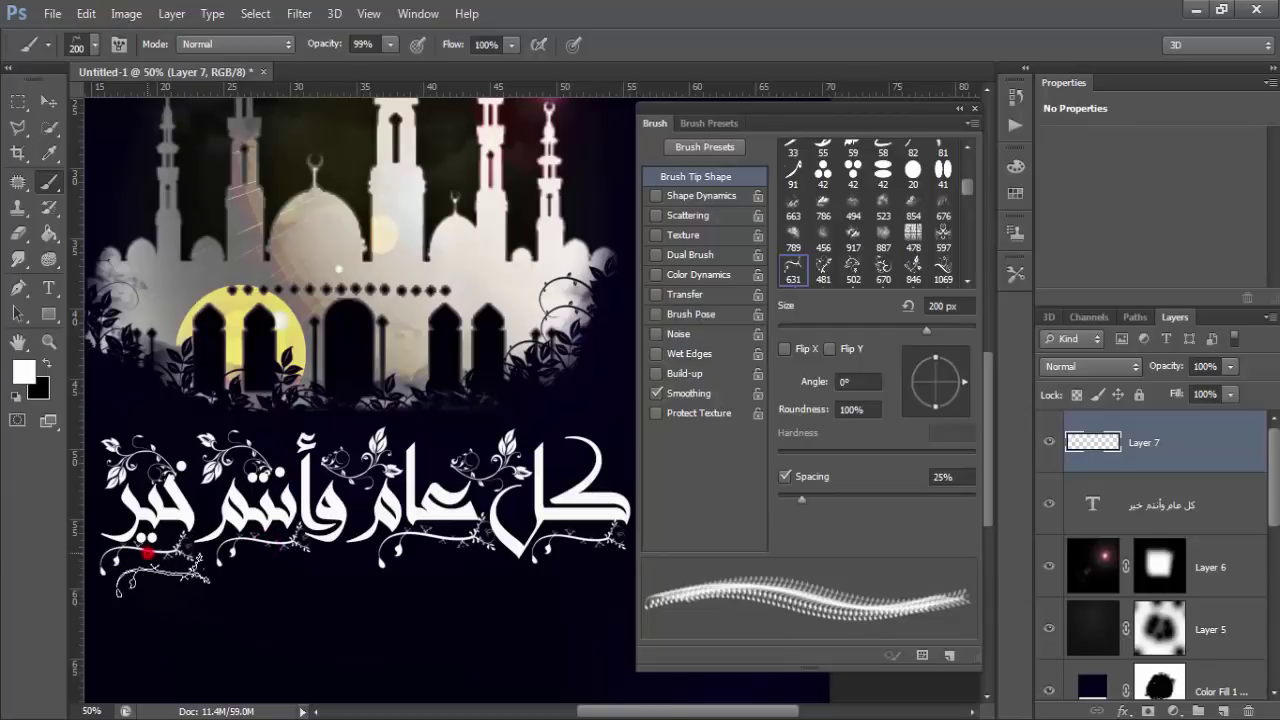
# Step: Change the greeting's 'خير' to 'بخير', commit the text, and pick the Brush tool
pyautogui.click(43, 287)
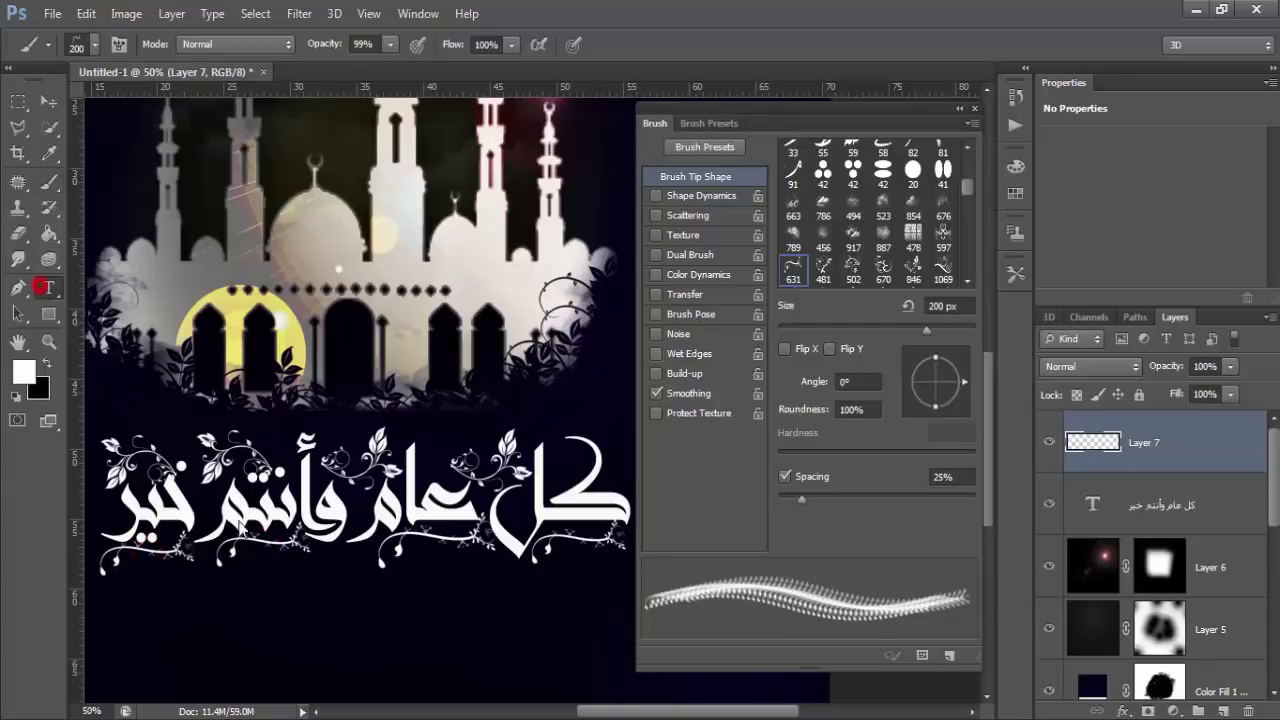
pyautogui.click(195, 506)
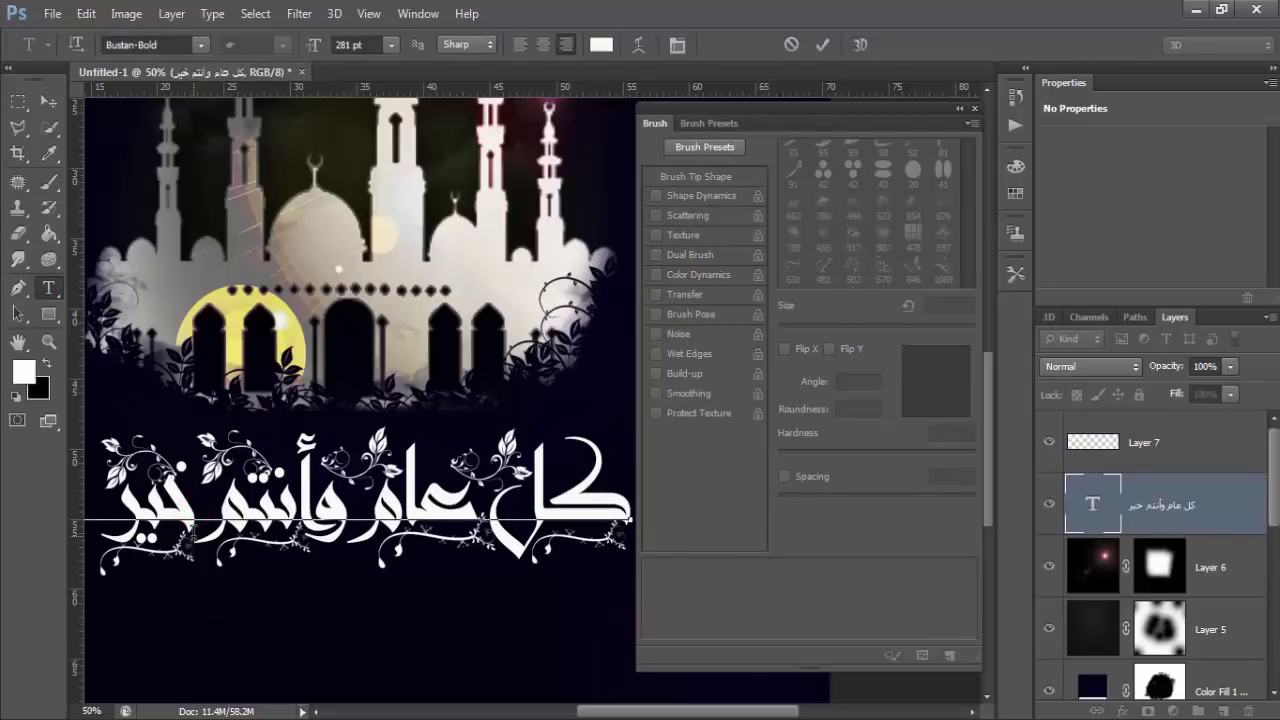
pyautogui.write('ب')
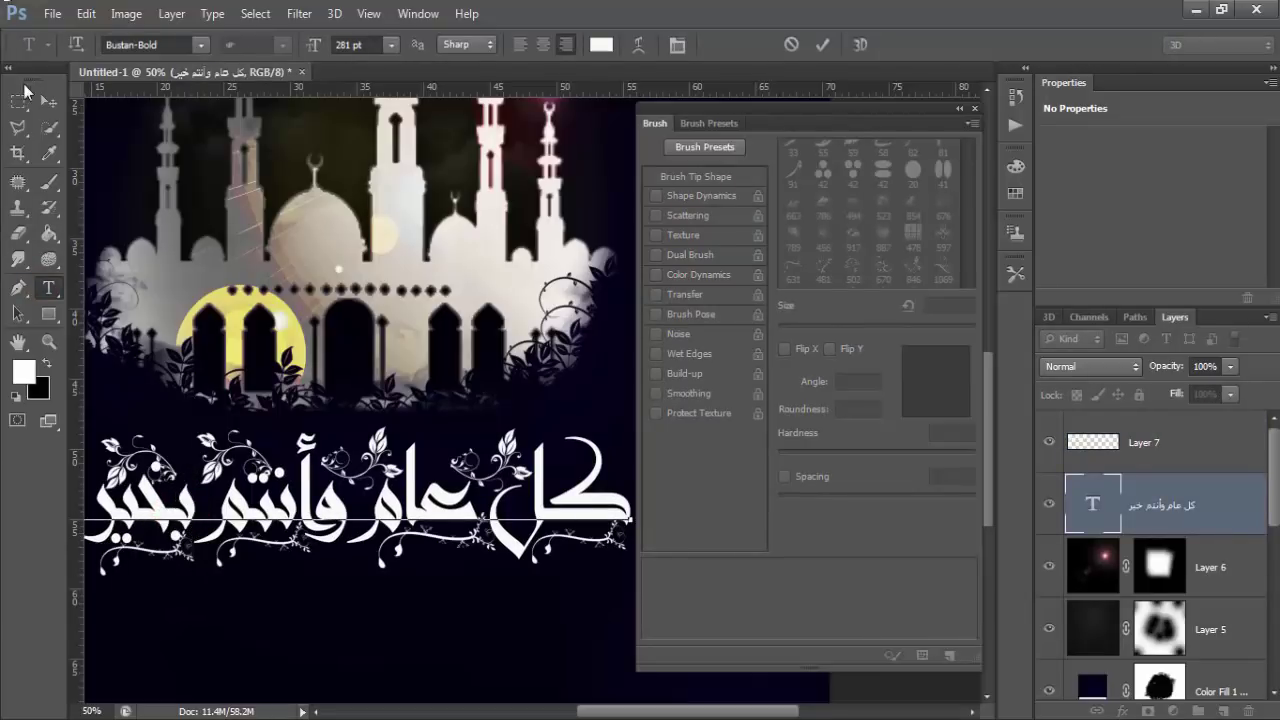
pyautogui.click(48, 101)
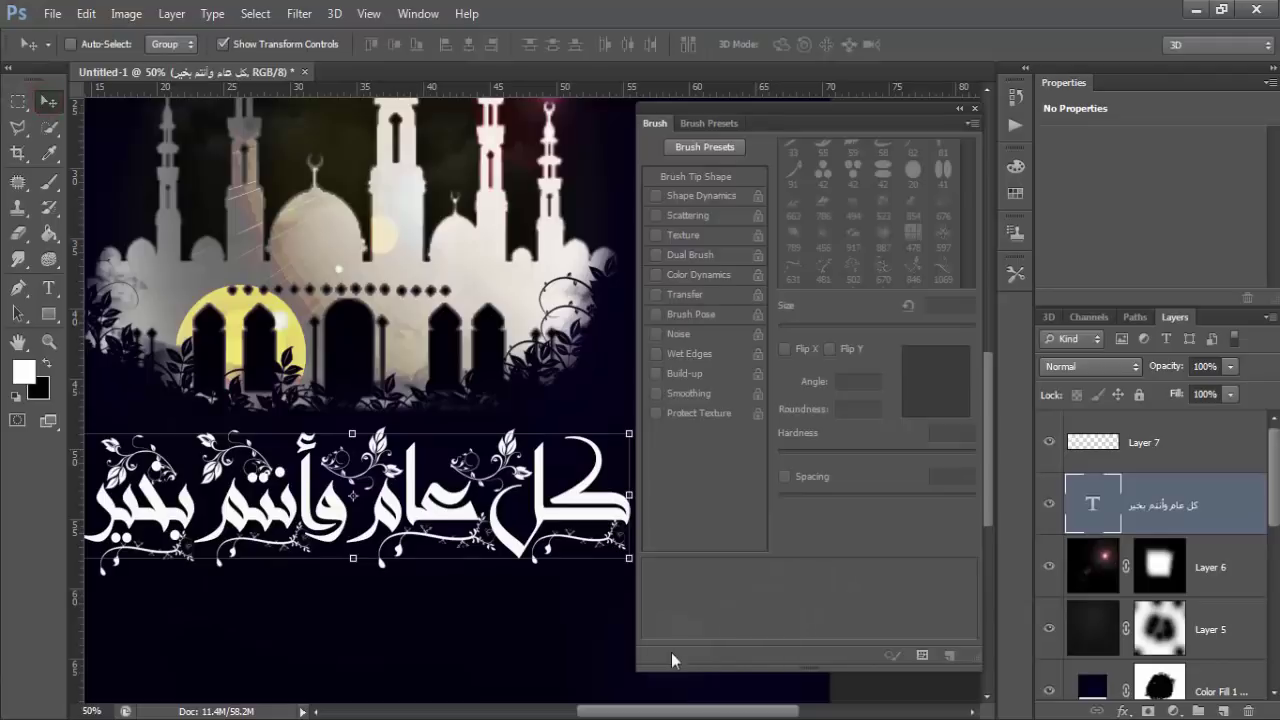
pyautogui.moveTo(484, 623); pyautogui.dragTo(499, 631)
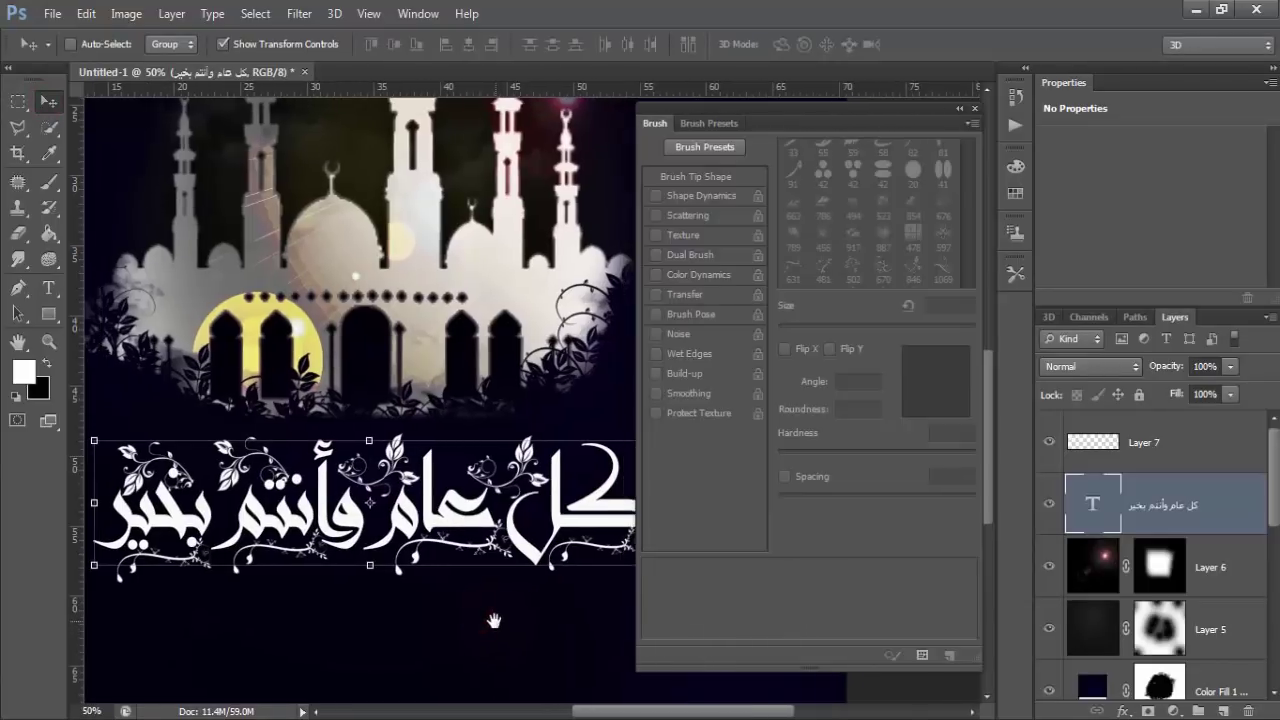
pyautogui.click(48, 182)
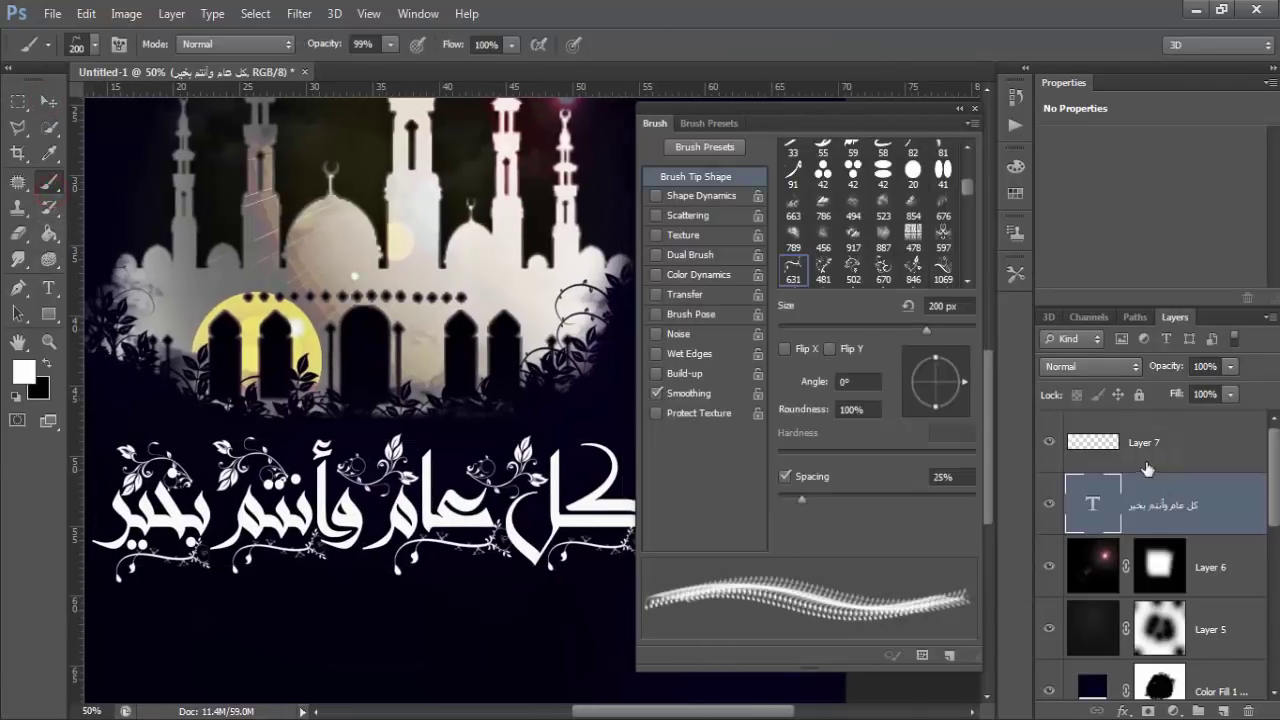
# Step: On Layer 7, load flower brush tip 500 at 125 px and dock the Brush panel
pyautogui.click(1145, 445)
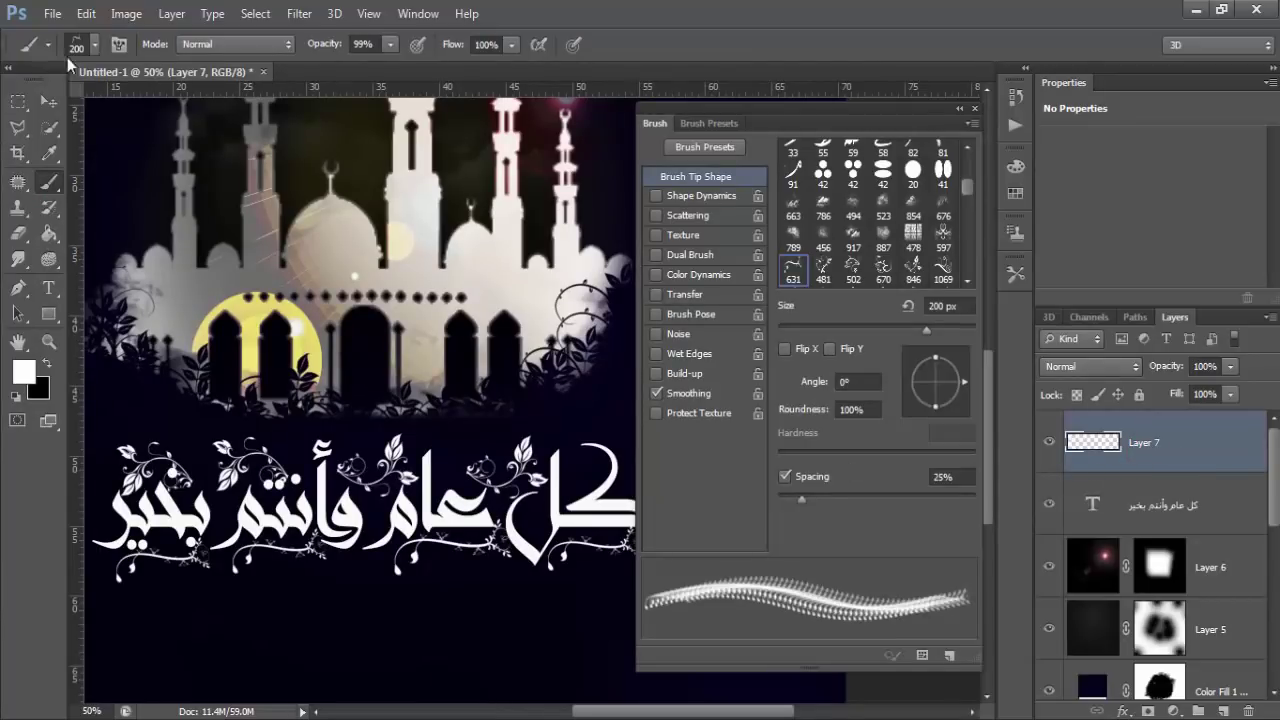
pyautogui.click(95, 45)
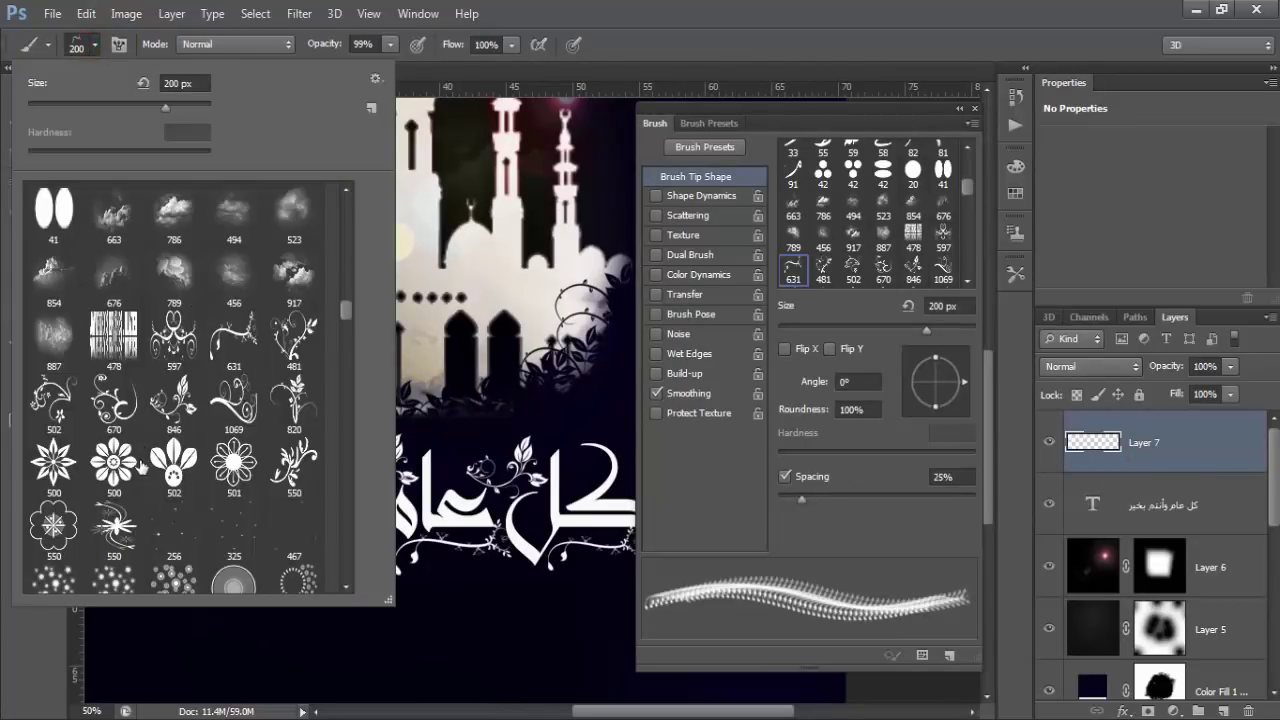
pyautogui.click(114, 462)
pyautogui.press('Return')
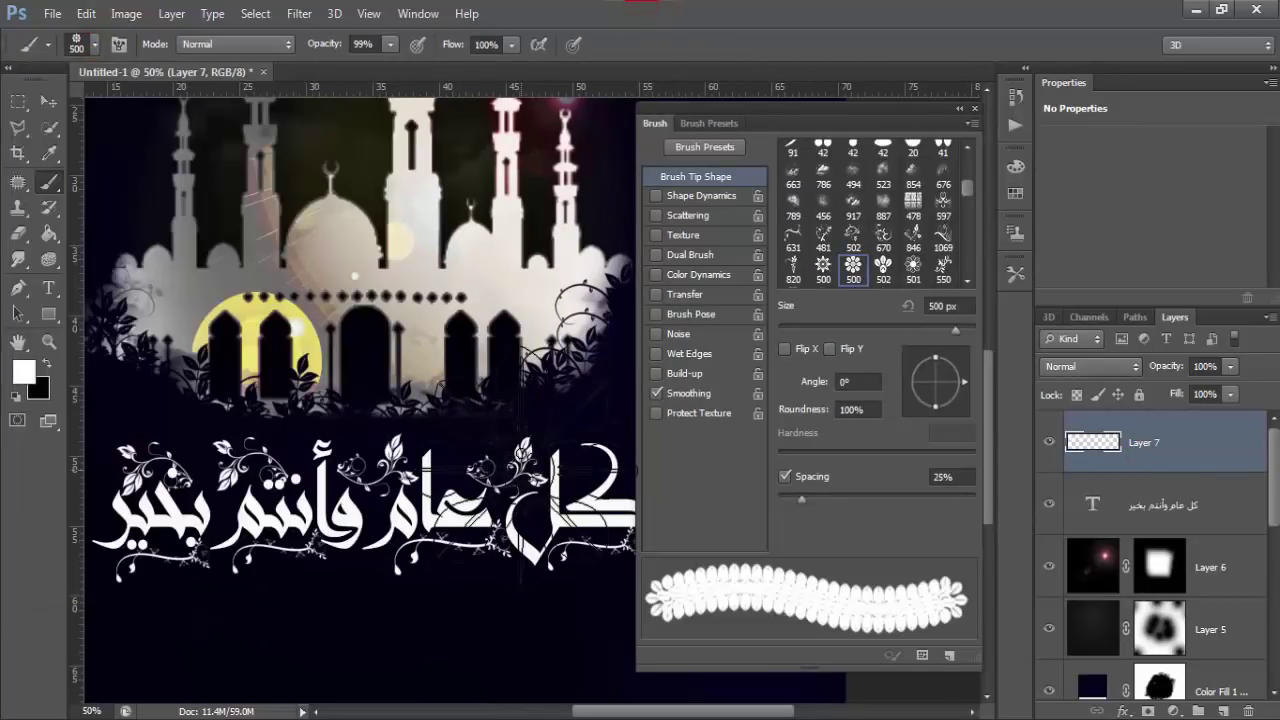
pyautogui.press('[')
pyautogui.press('[')
pyautogui.press('[')
pyautogui.press('[')
pyautogui.press('[')
pyautogui.press('[')
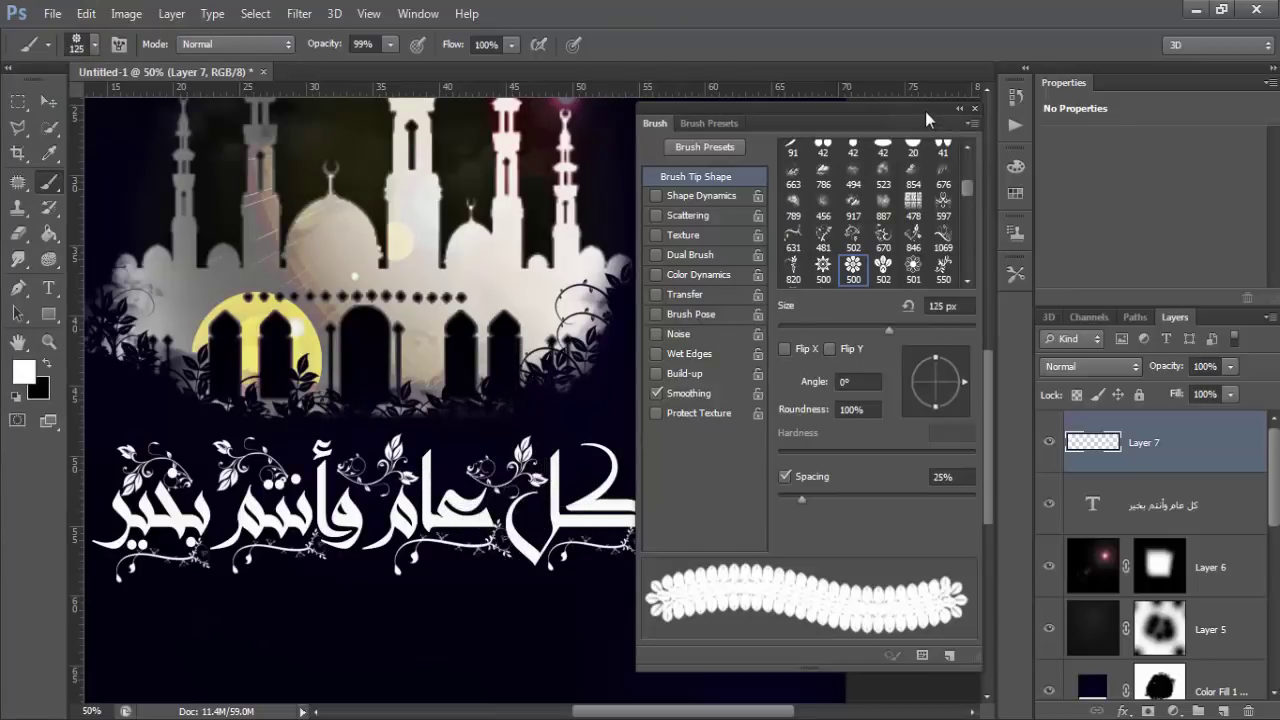
pyautogui.moveTo(926, 118); pyautogui.dragTo(895, 88)
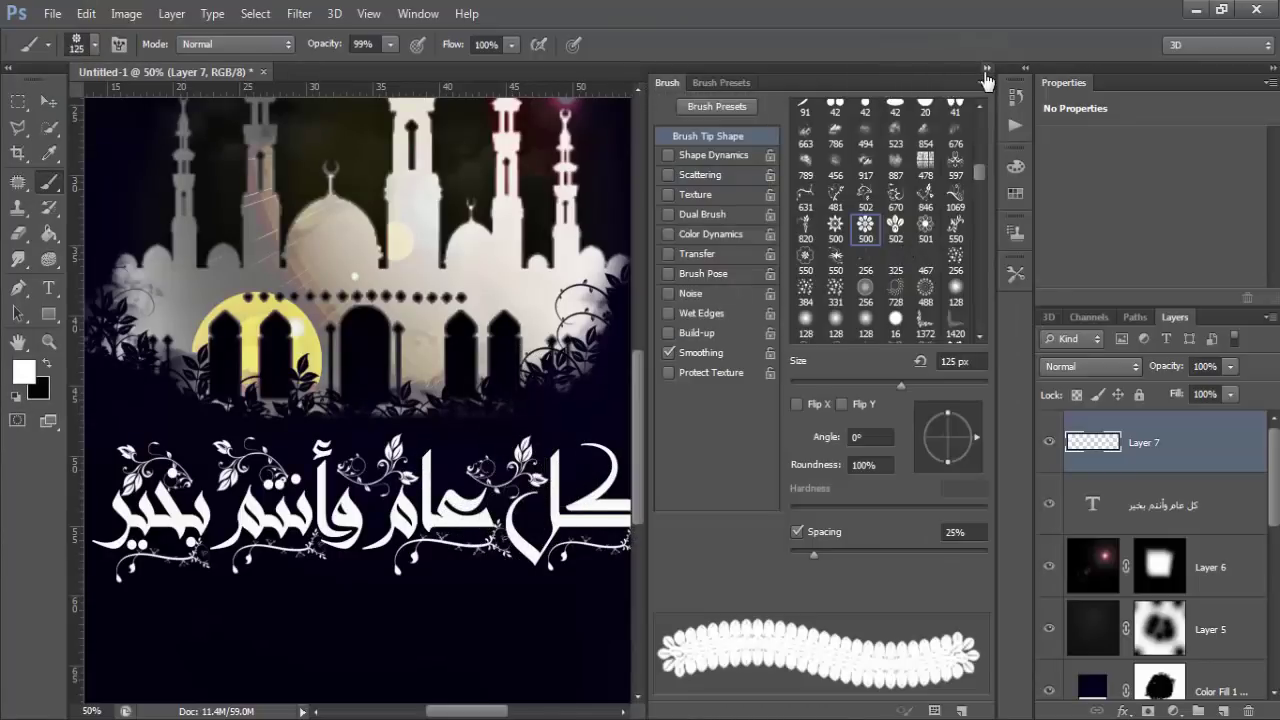
# Step: Shrink the flower brush to 70 px and stamp flowers along the top and within the lettering
pyautogui.press('F5')
pyautogui.press('[')
pyautogui.press('[')
pyautogui.press('[')
pyautogui.press('[')
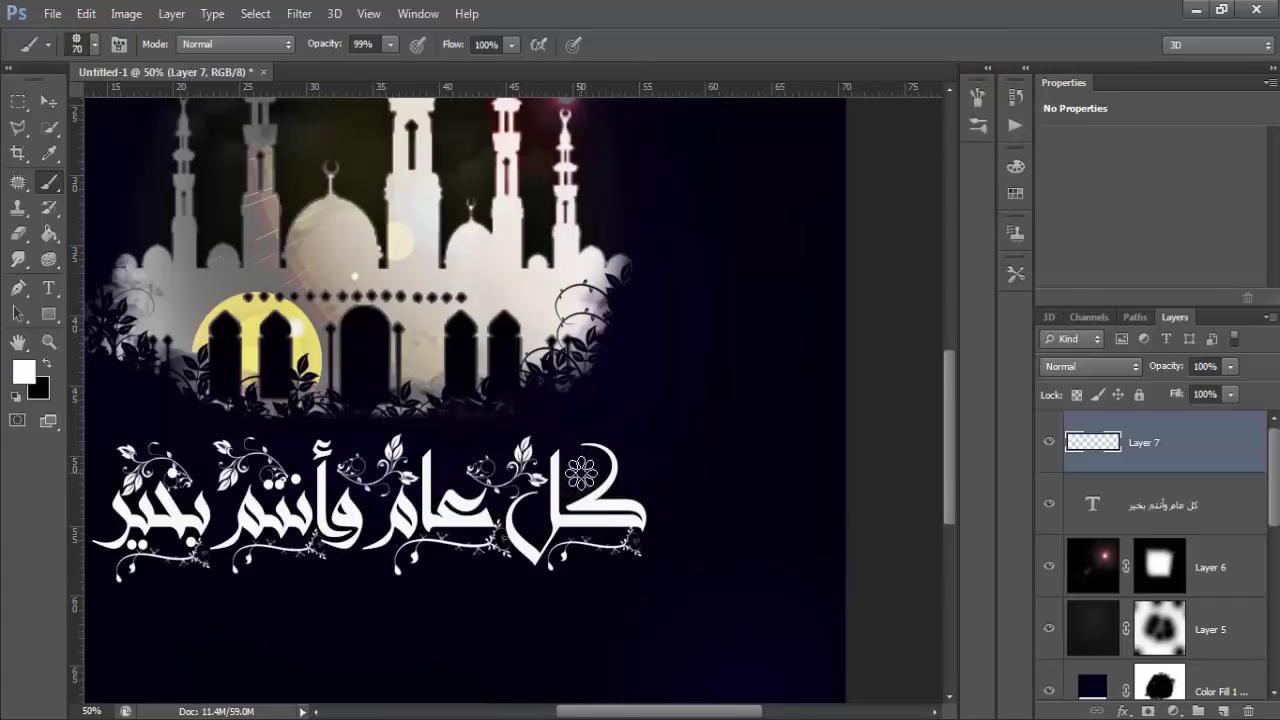
pyautogui.click(582, 472)
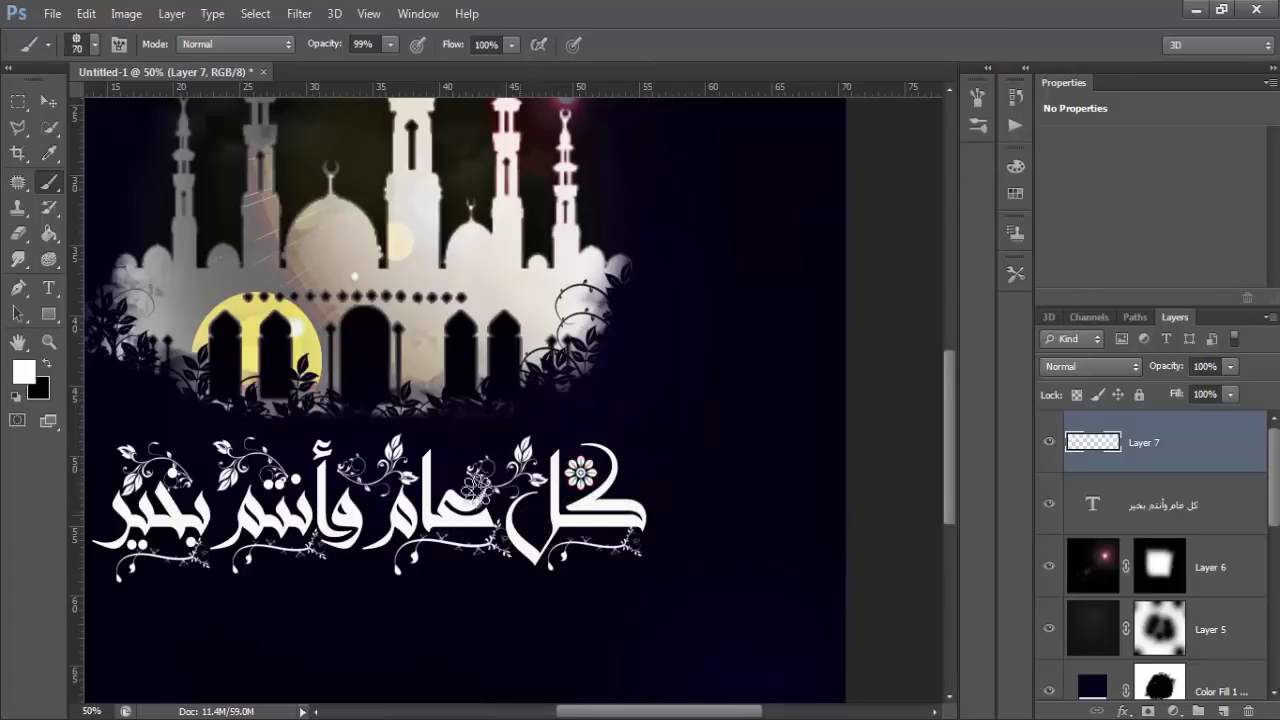
pyautogui.click(450, 458)
pyautogui.click(295, 450)
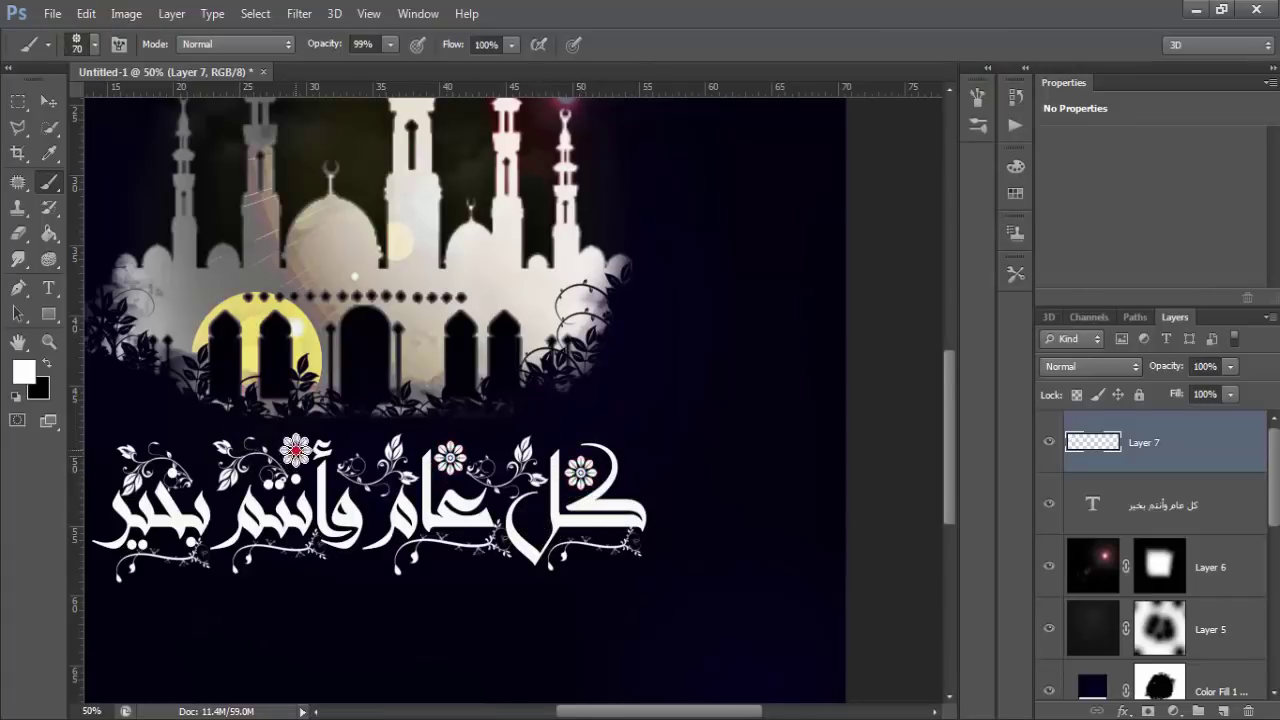
pyautogui.click(190, 452)
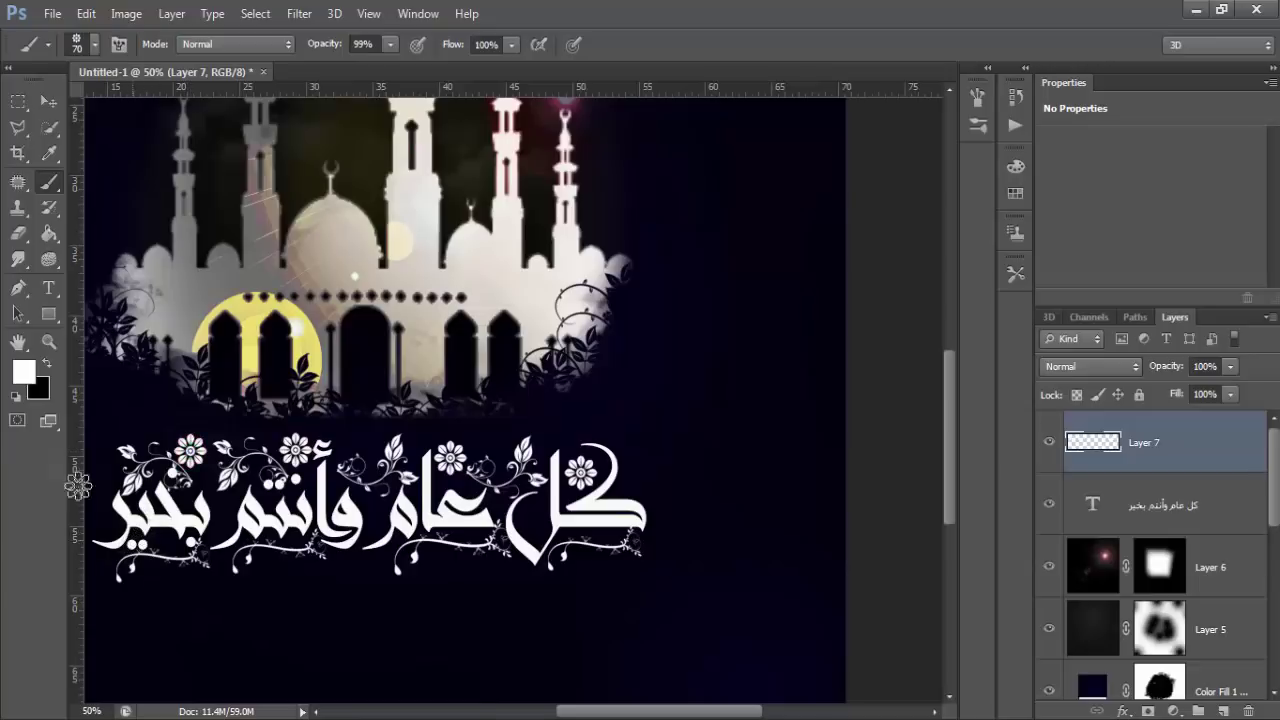
pyautogui.click(103, 520)
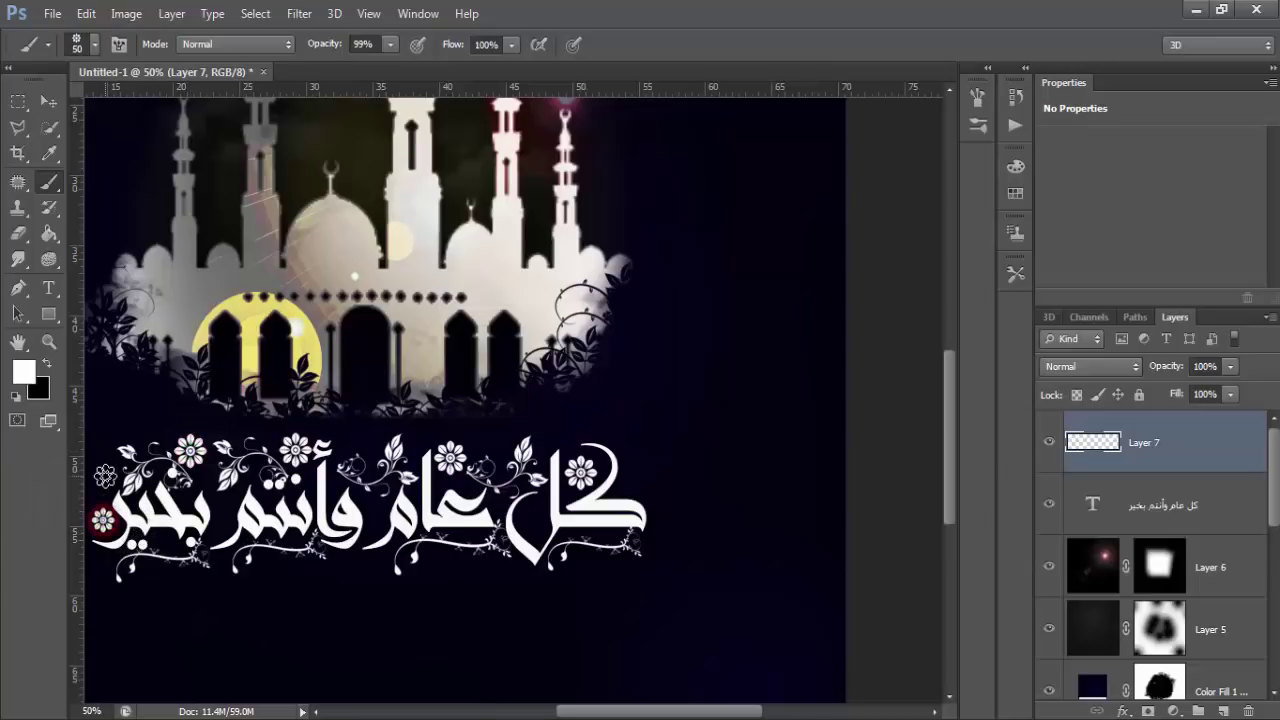
pyautogui.click(108, 470)
pyautogui.click(228, 508)
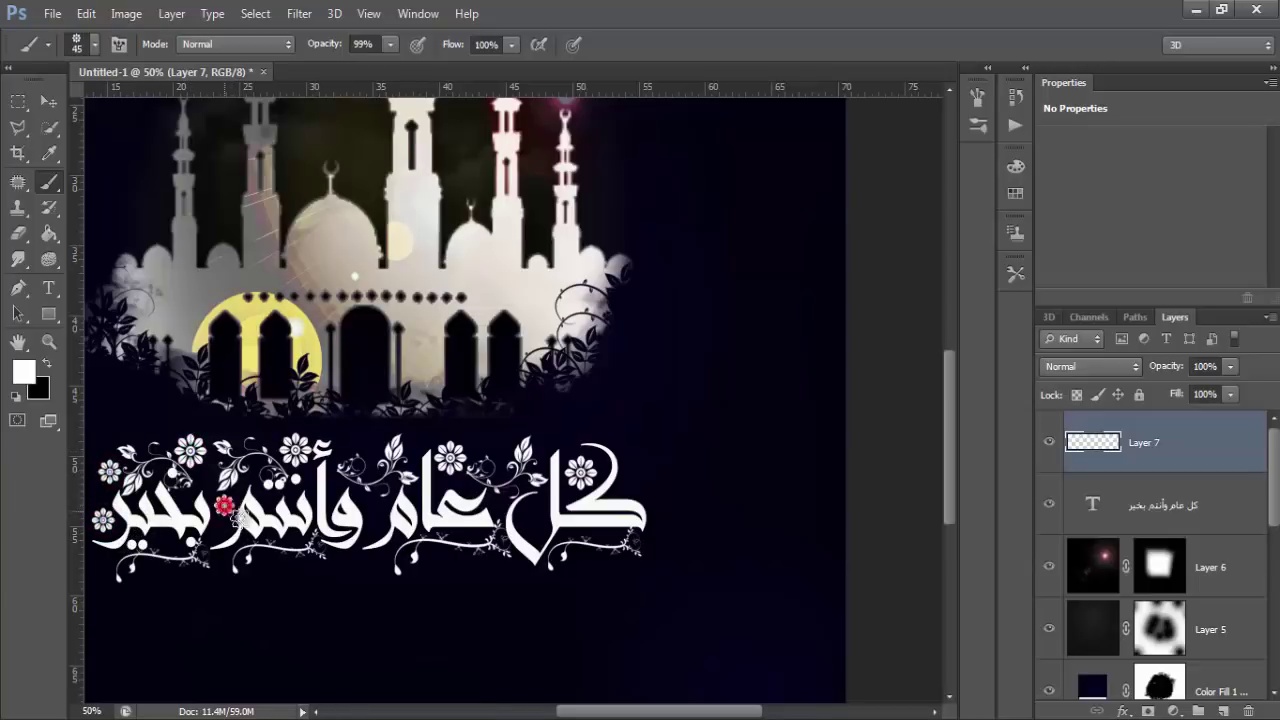
pyautogui.click(373, 513)
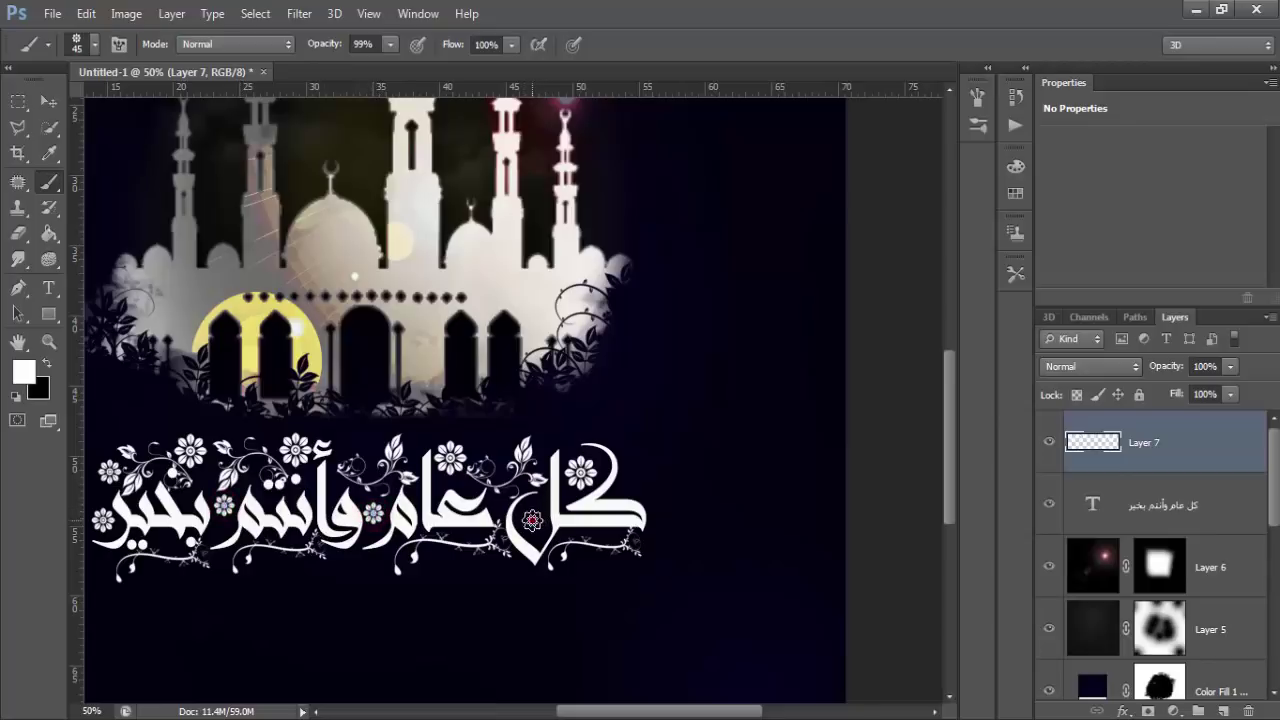
# Step: Stamp flowers below and beside the greeting, then add faint white dabs across the lettering
pyautogui.click(576, 556)
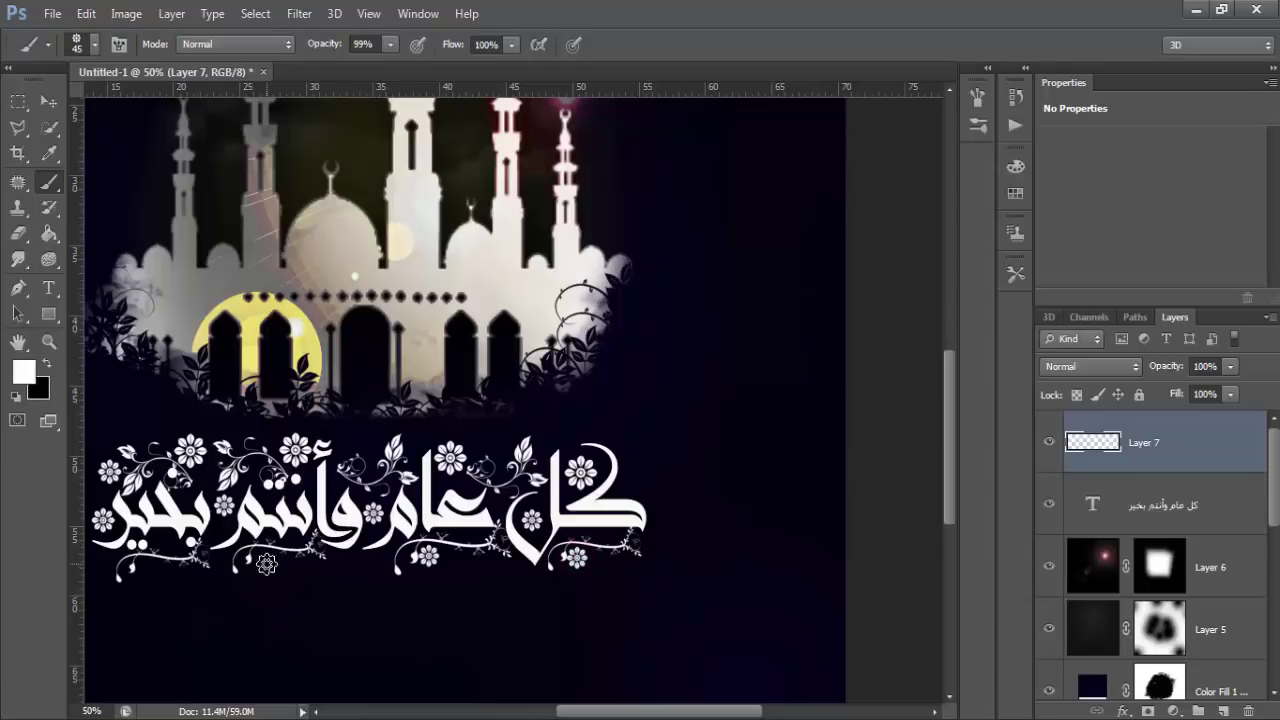
pyautogui.click(266, 563)
pyautogui.click(145, 571)
pyautogui.click(100, 567)
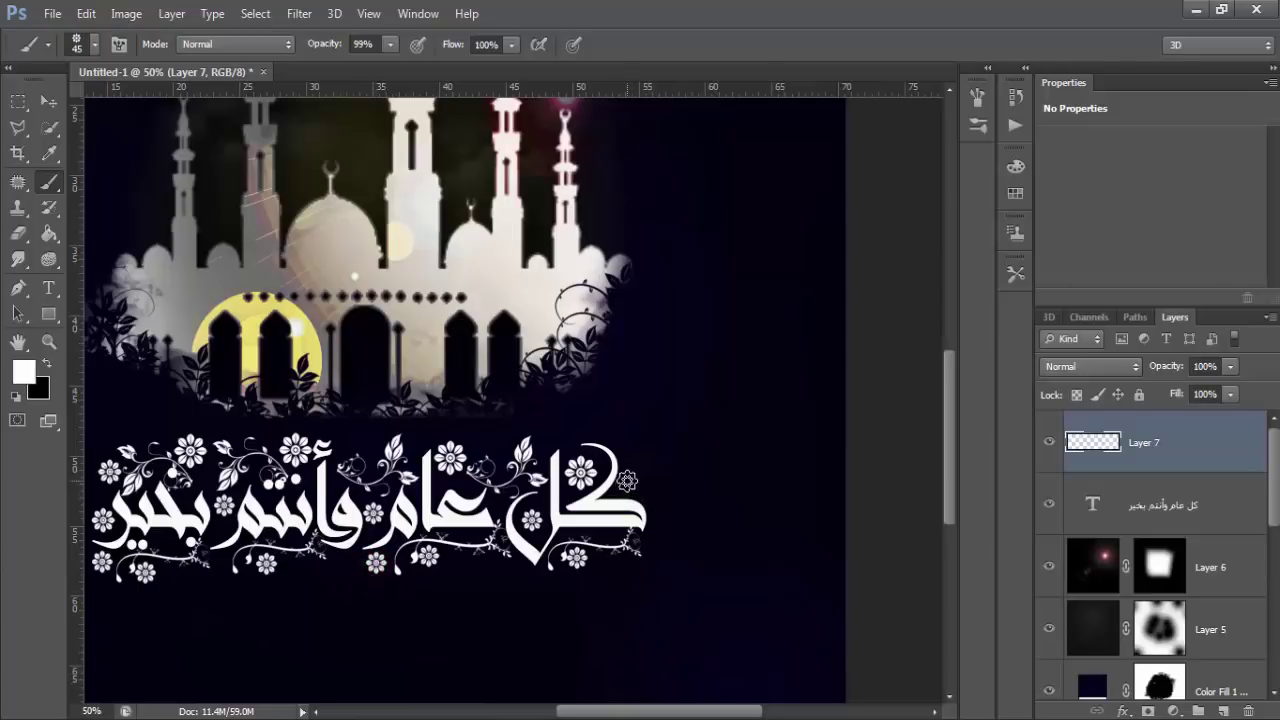
pyautogui.click(627, 484)
pyautogui.click(219, 528)
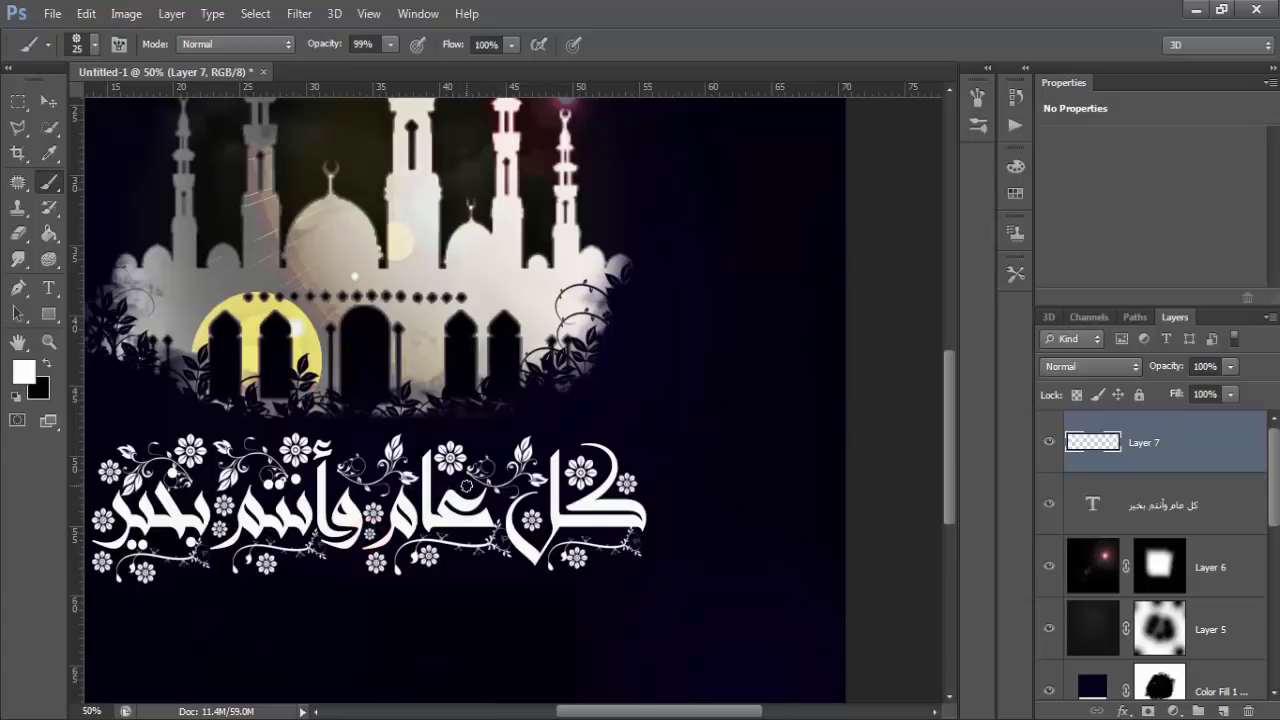
pyautogui.moveTo(333, 480); pyautogui.dragTo(311, 490)
pyautogui.click(206, 476)
pyautogui.click(568, 451)
pyautogui.click(500, 452)
# Step: Fit the card on screen and add a Gradient Overlay to the greeting text layer
pyautogui.click(44, 345)
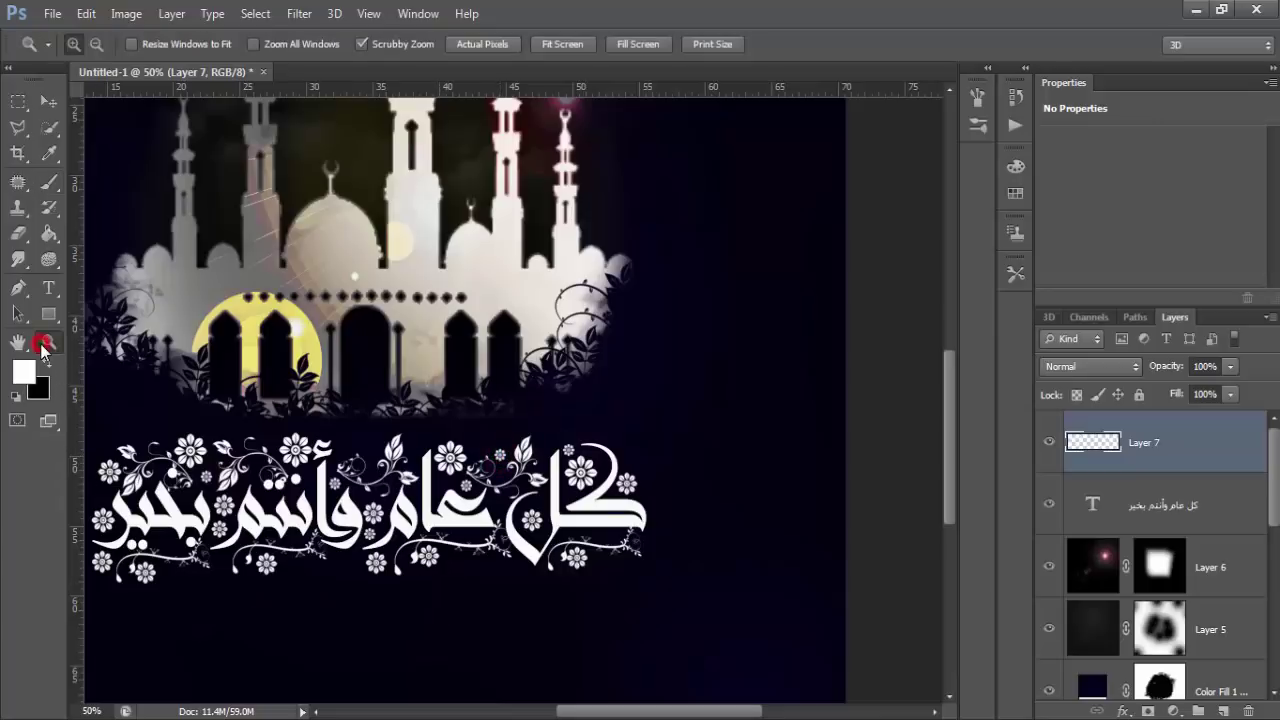
pyautogui.hotkey('ctrl', '0')
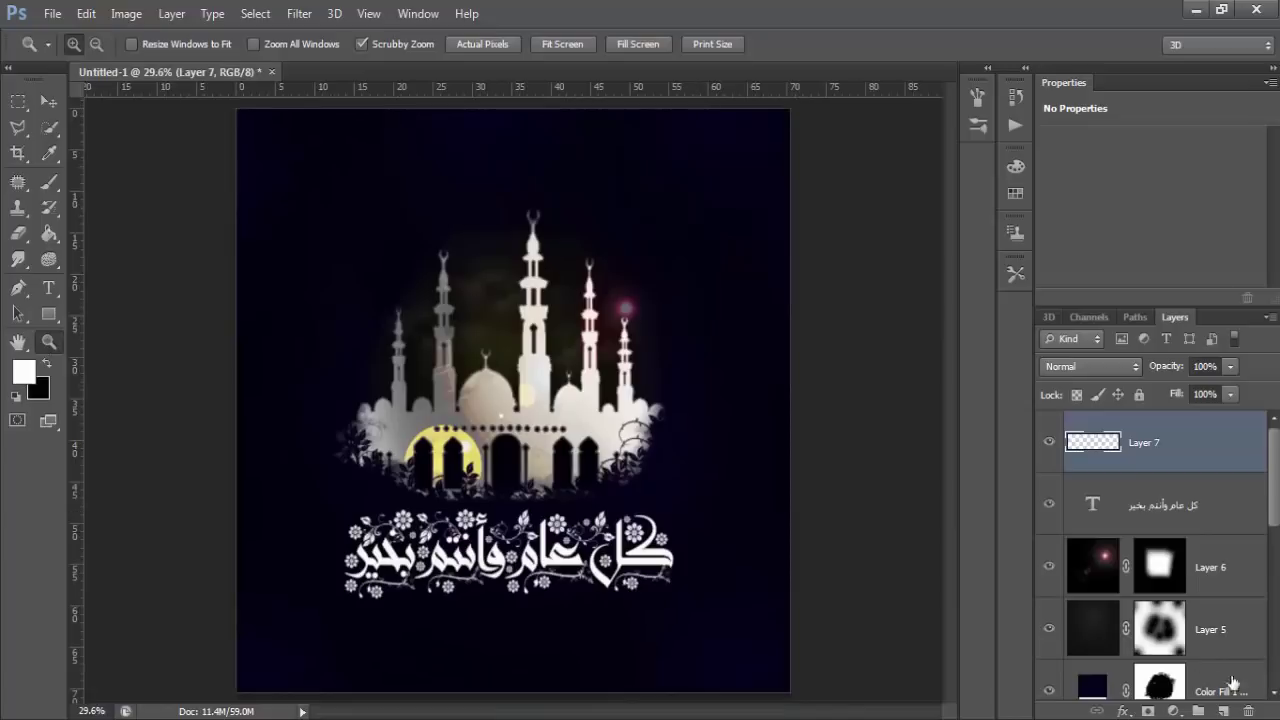
pyautogui.doubleClick(1239, 524)
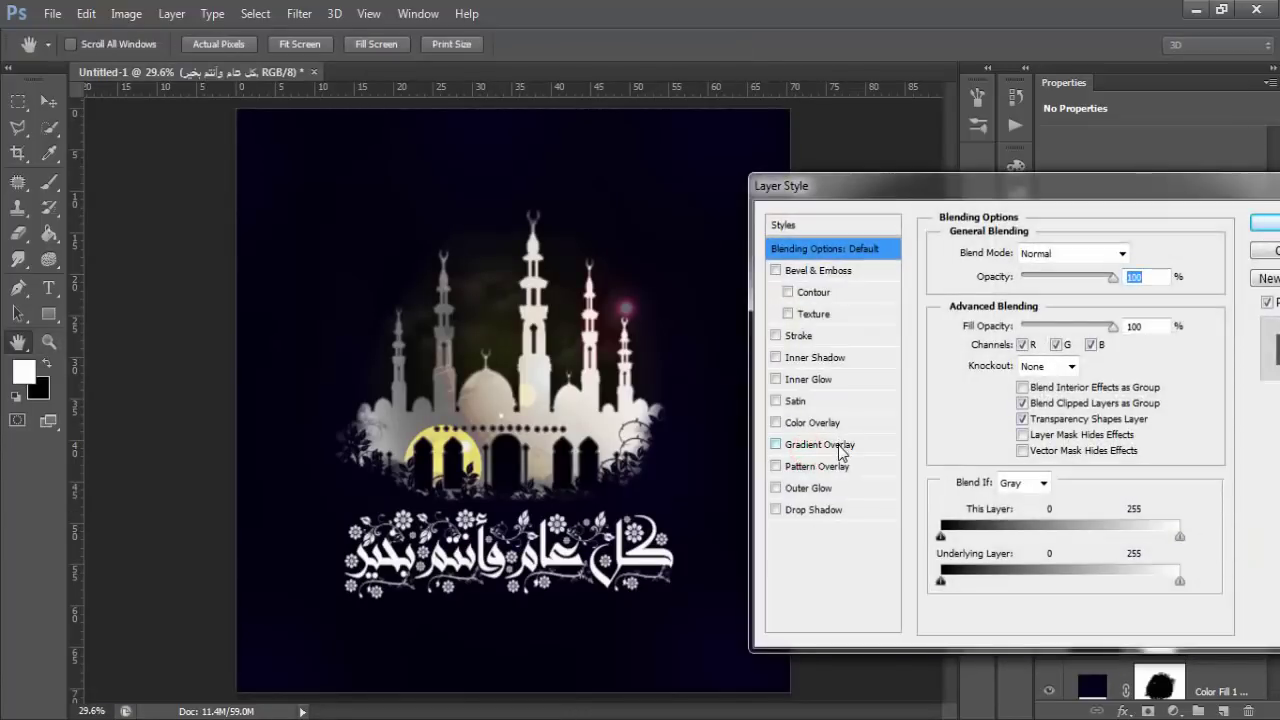
pyautogui.click(815, 445)
pyautogui.click(1110, 299)
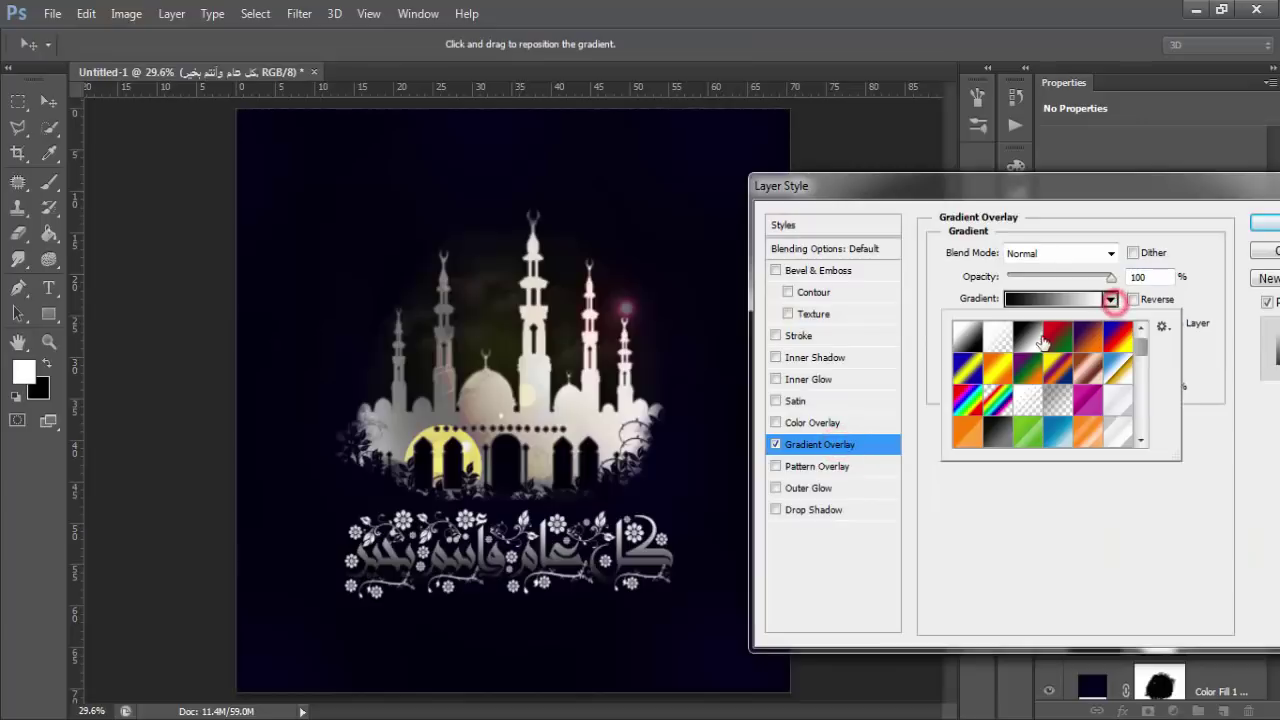
pyautogui.click(990, 380)
# Step: Choose the orange gradient preset for the text's overlay and apply it
pyautogui.scroll(-2, 1037, 393)
pyautogui.scroll(-2, 1035, 393)
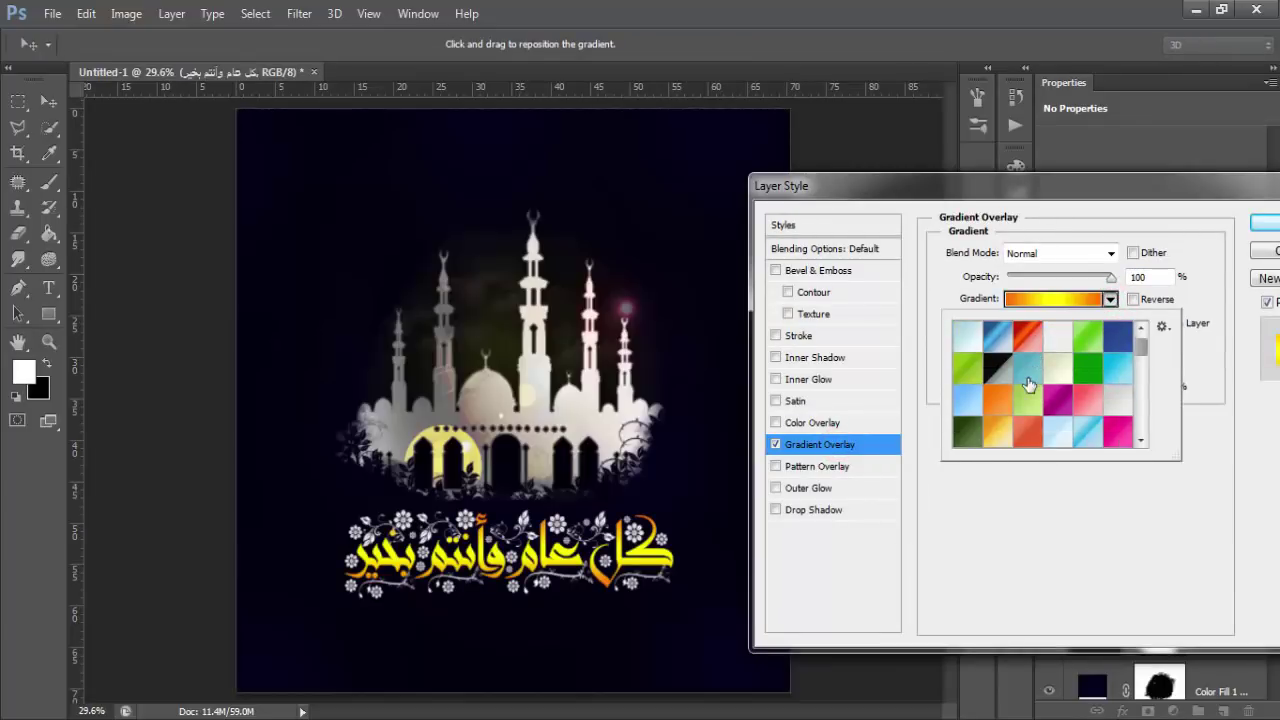
pyautogui.scroll(-2, 1030, 394)
pyautogui.scroll(-2, 1022, 395)
pyautogui.scroll(2, 1022, 395)
pyautogui.scroll(2, 1020, 390)
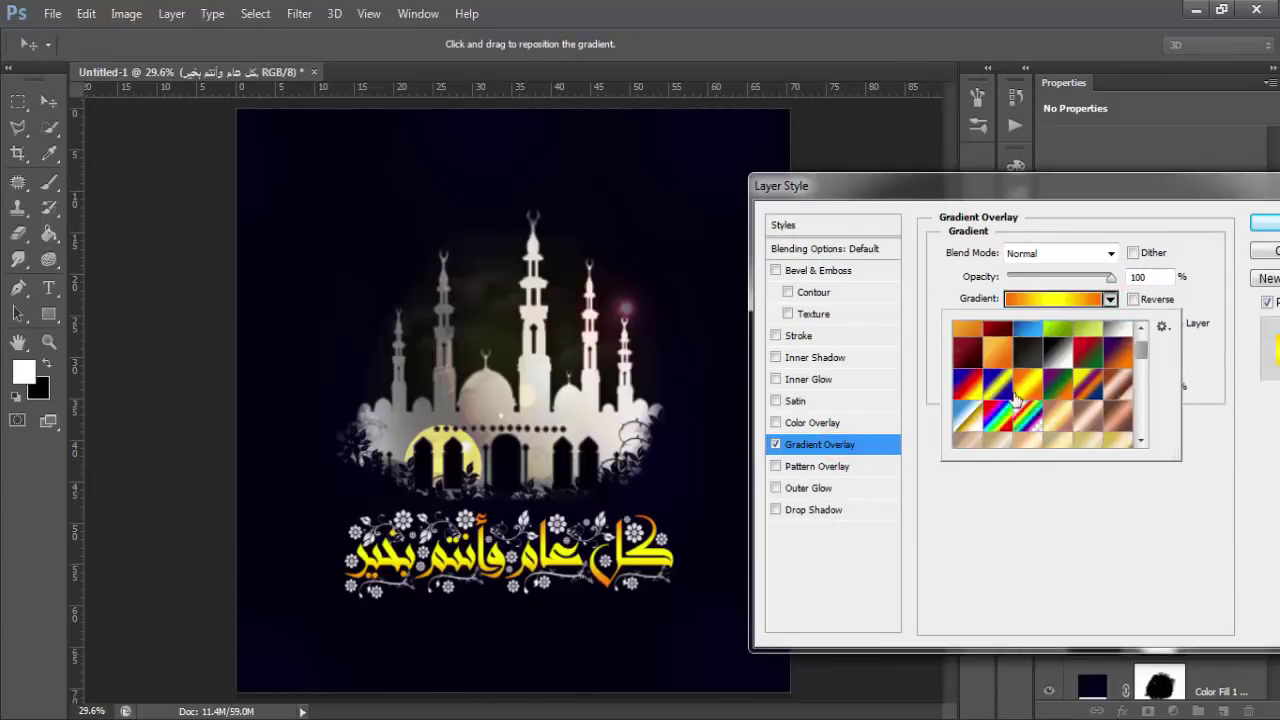
pyautogui.scroll(2, 1015, 370)
pyautogui.click(1008, 345)
pyautogui.click(1264, 226)
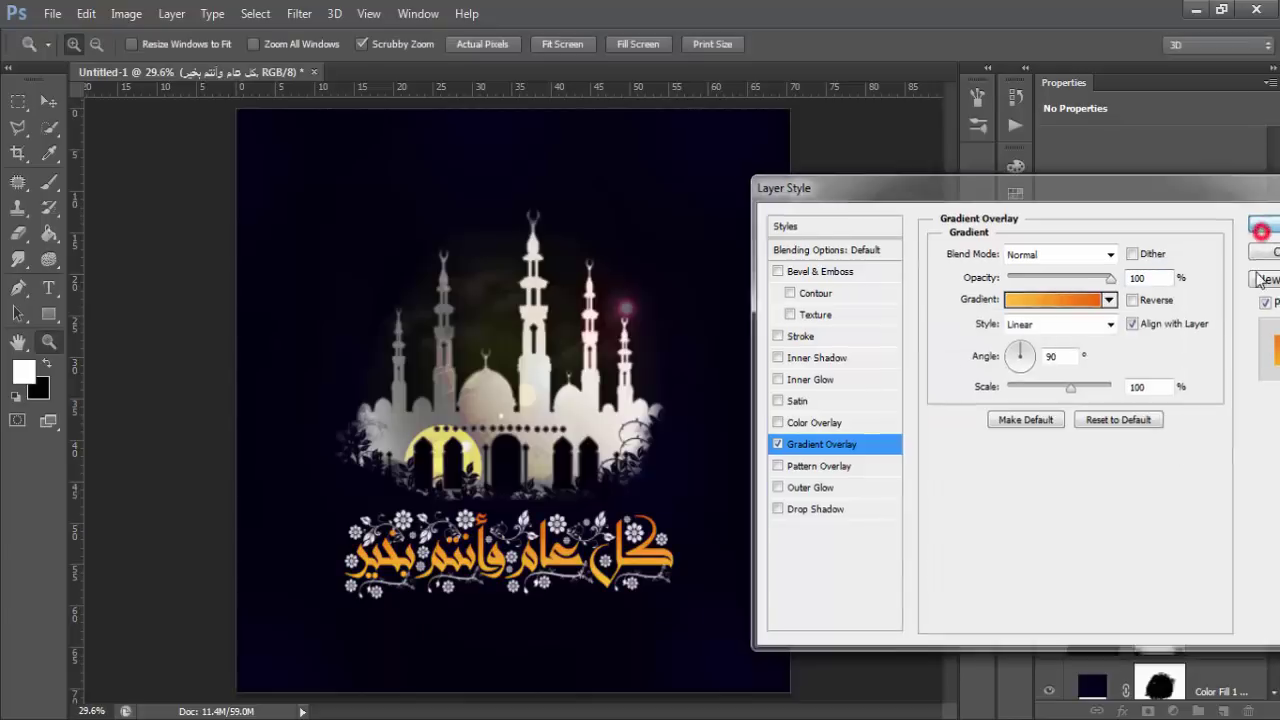
pyautogui.doubleClick(1212, 463)
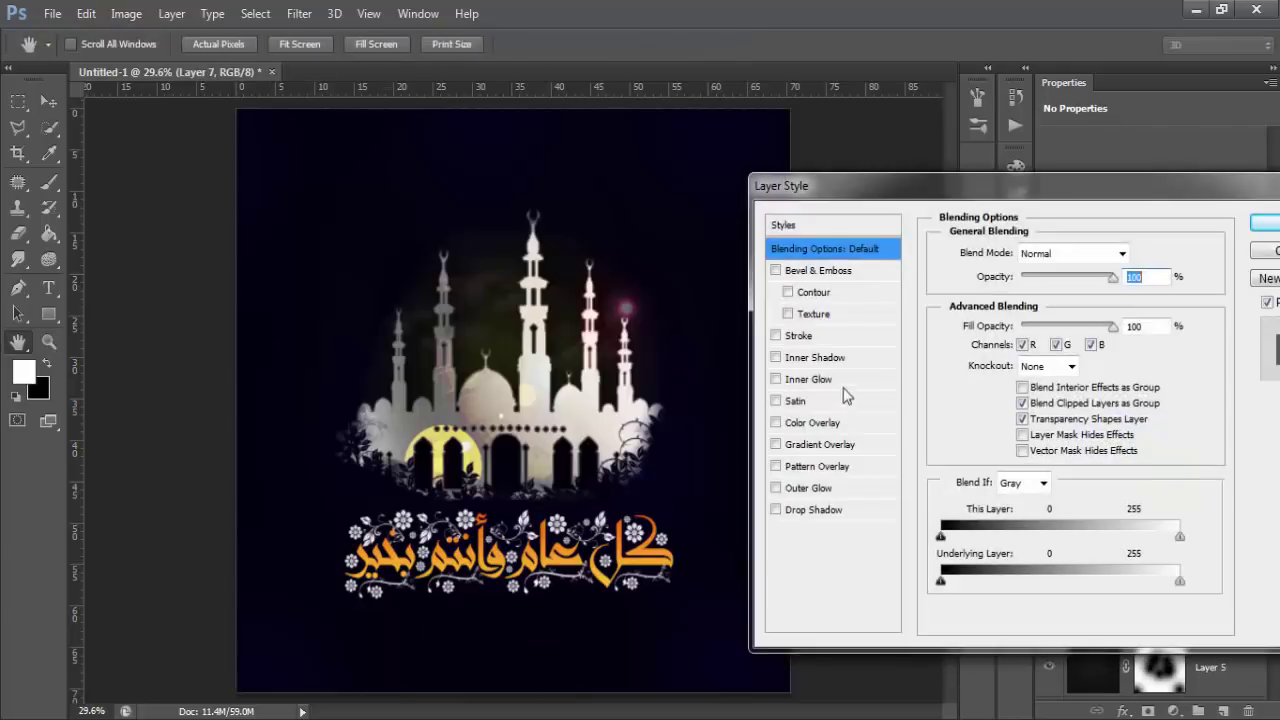
# Step: Give Layer 7's flowers and vines a yellow-green Gradient Overlay preset, replacing the copper one
pyautogui.click(808, 444)
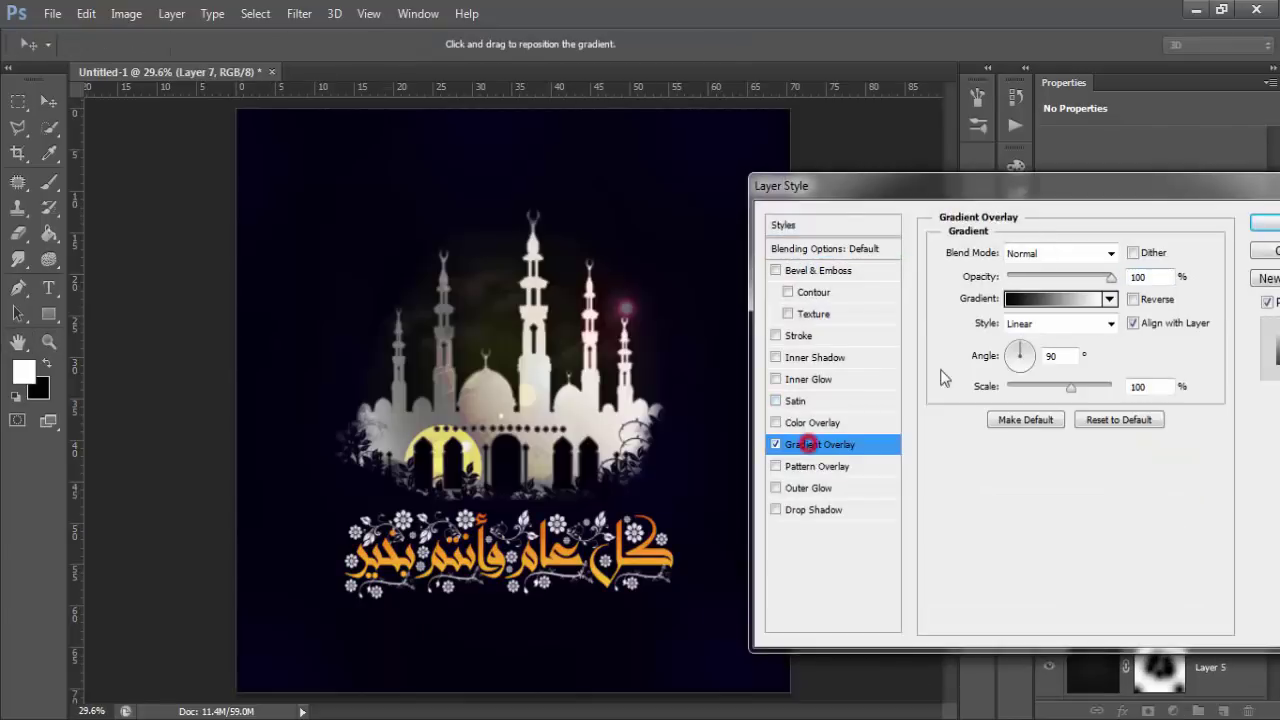
pyautogui.click(1109, 299)
pyautogui.click(1027, 372)
pyautogui.click(995, 340)
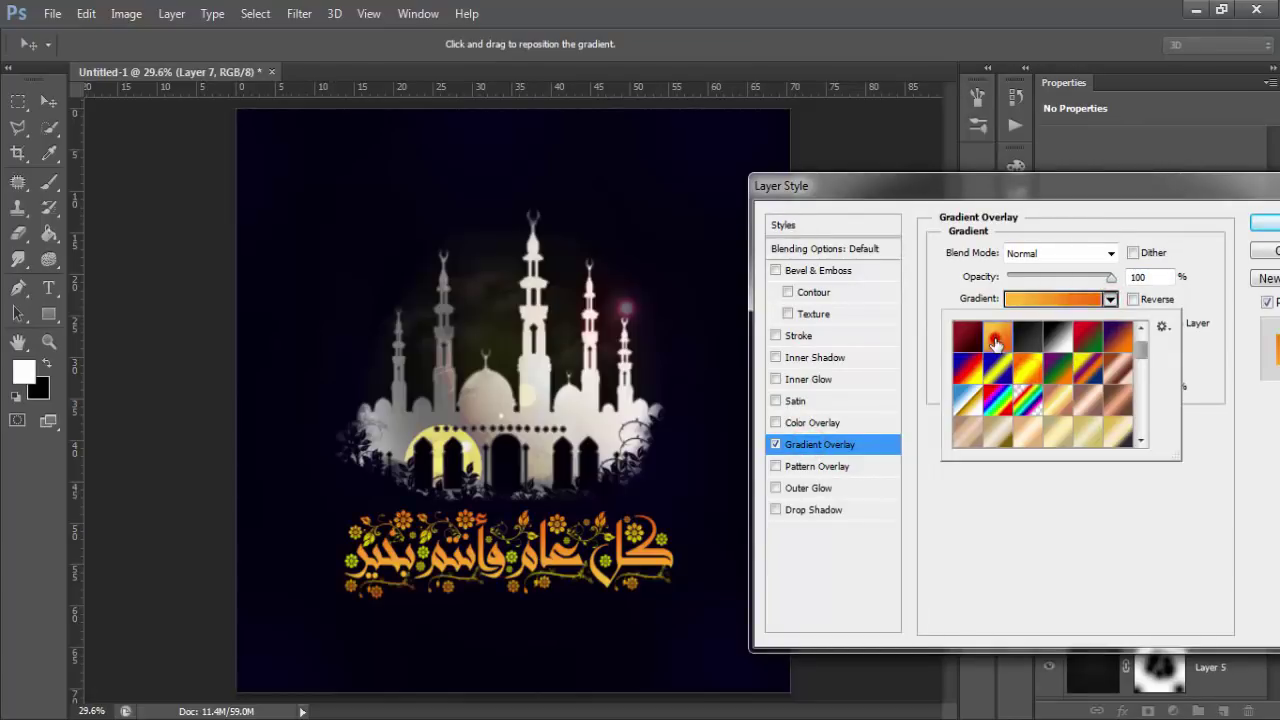
pyautogui.click(1027, 345)
pyautogui.click(1128, 336)
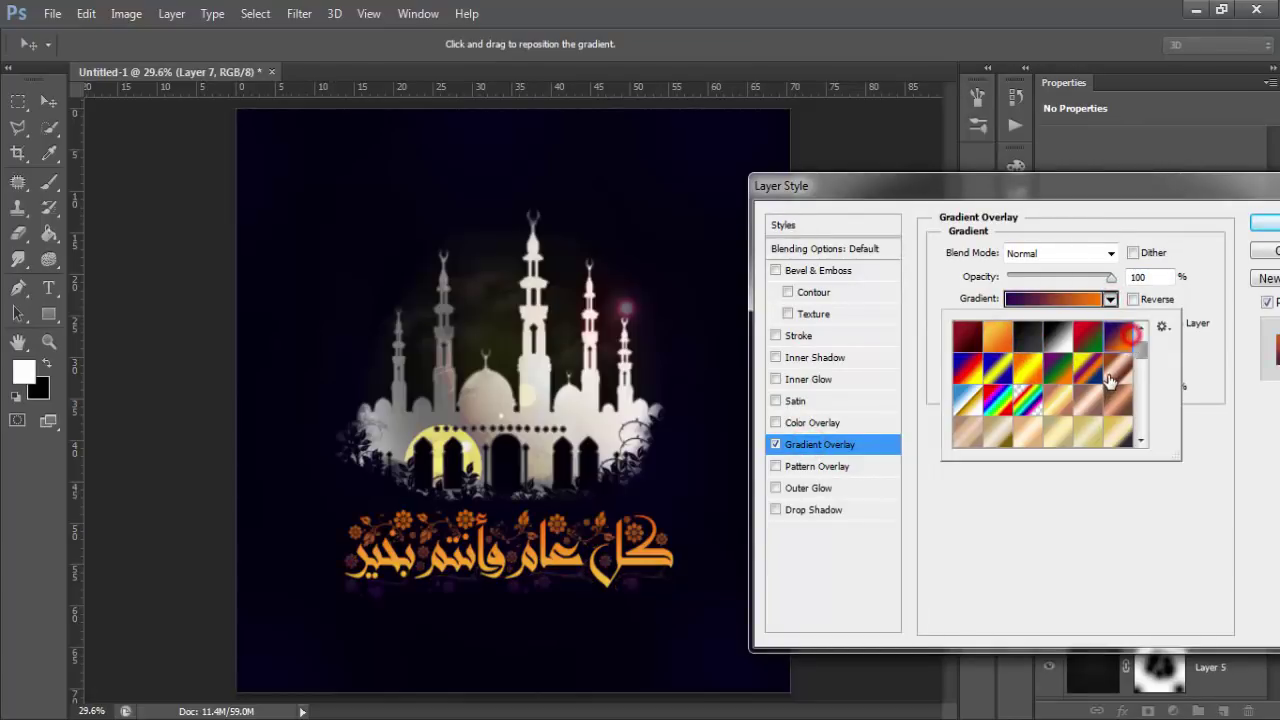
pyautogui.click(1109, 378)
pyautogui.scroll(1, 1100, 360)
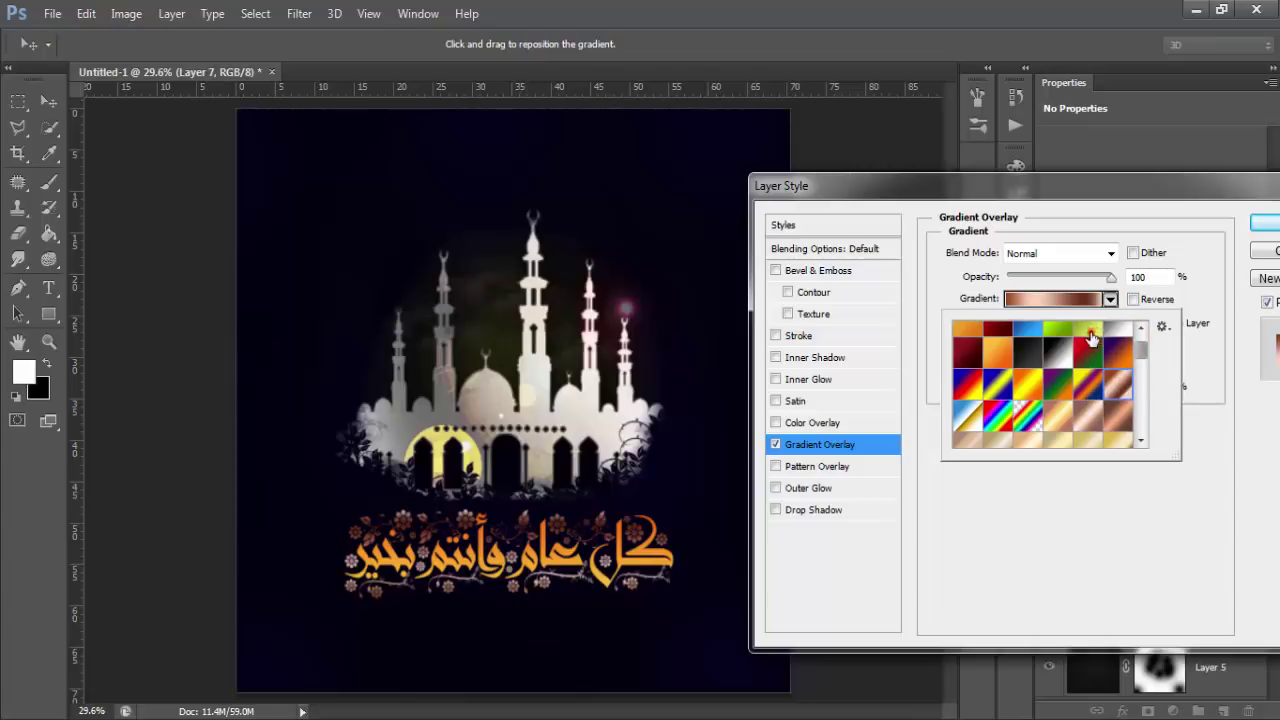
pyautogui.click(1088, 331)
pyautogui.click(1086, 330)
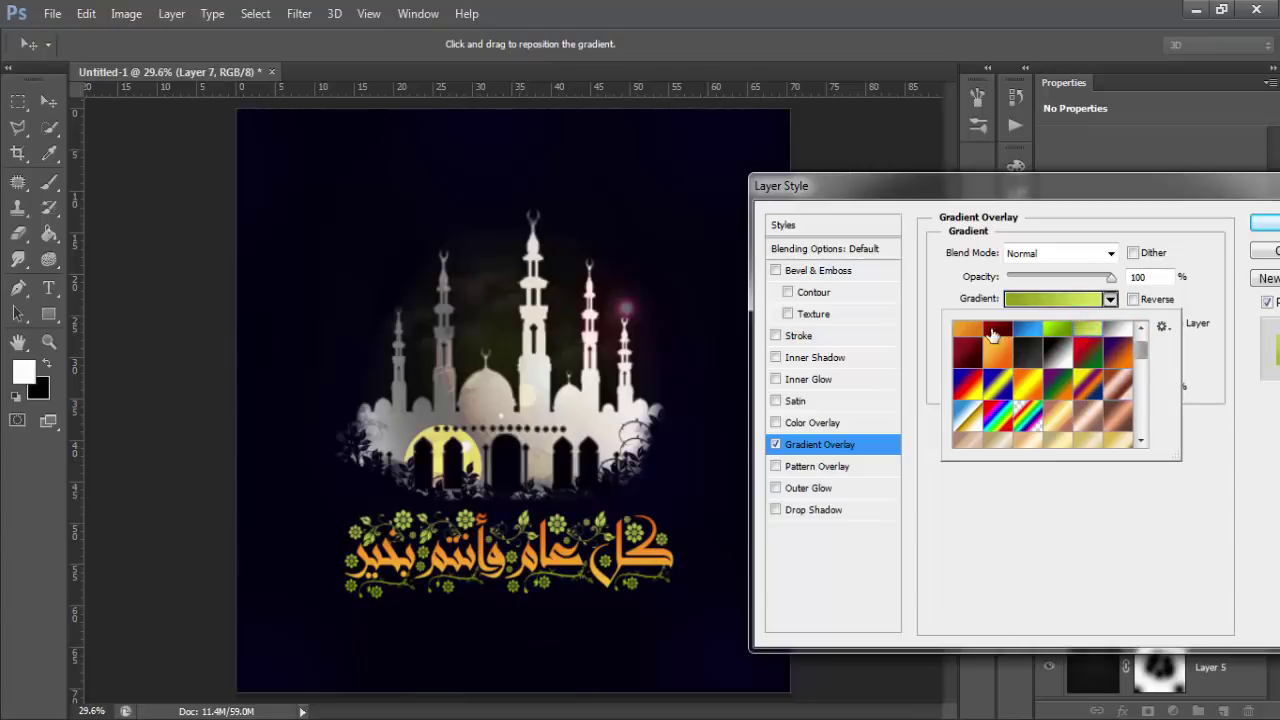
pyautogui.click(966, 330)
pyautogui.click(1058, 330)
pyautogui.click(1263, 223)
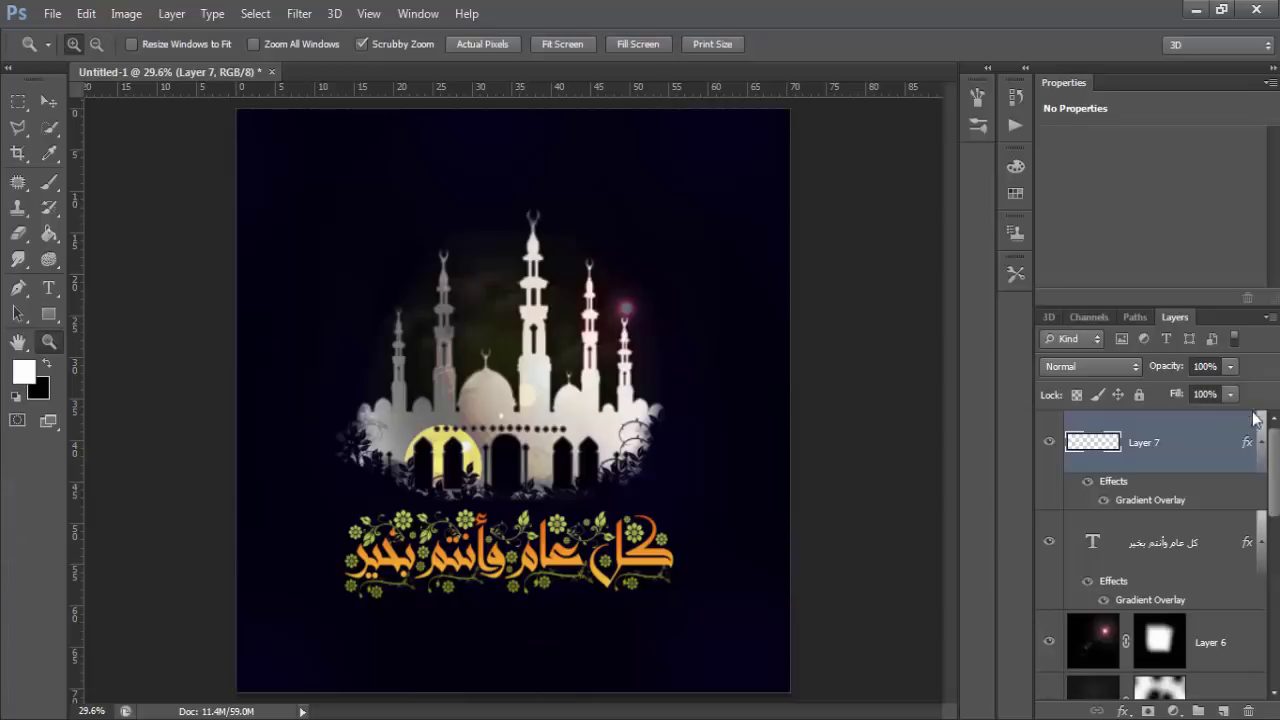
# Step: Add Layer 8 above Layer 1, select the mosque's outline, and set Overlay blending
pyautogui.scroll(-1, 1265, 457)
pyautogui.scroll(-5, 1192, 622)
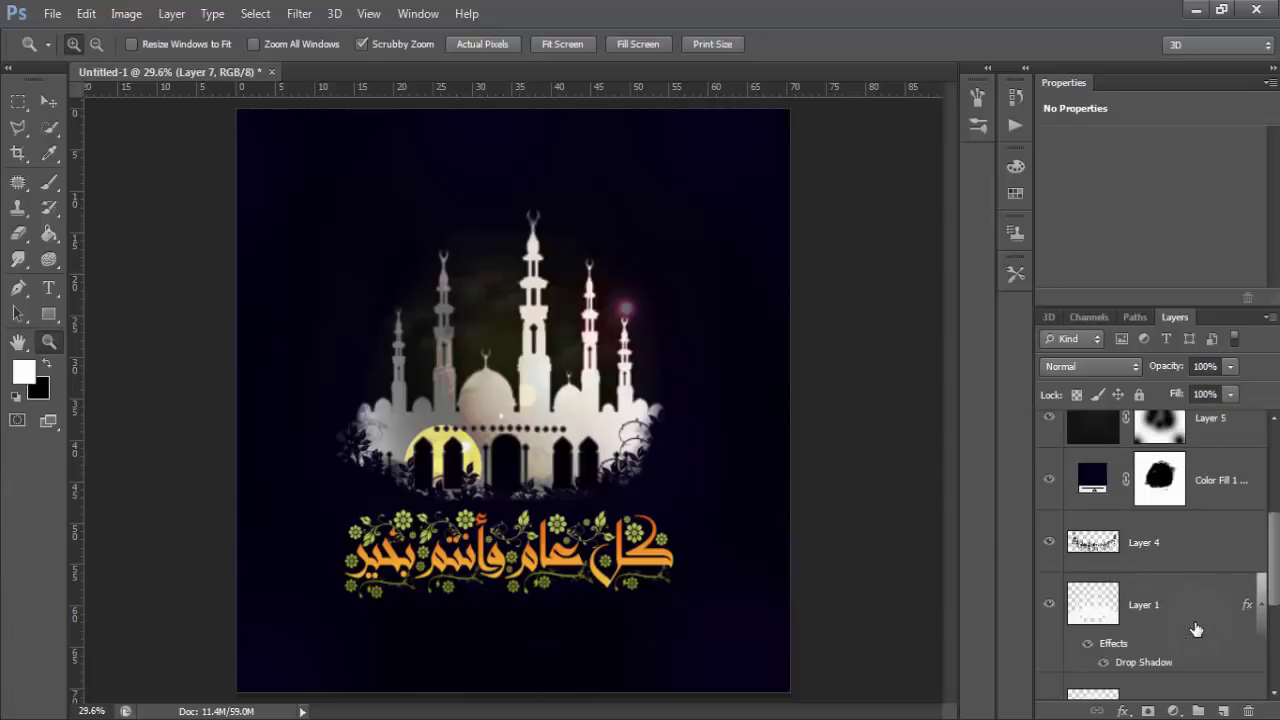
pyautogui.scroll(-3, 1189, 622)
pyautogui.click(1150, 480)
pyautogui.click(1049, 479)
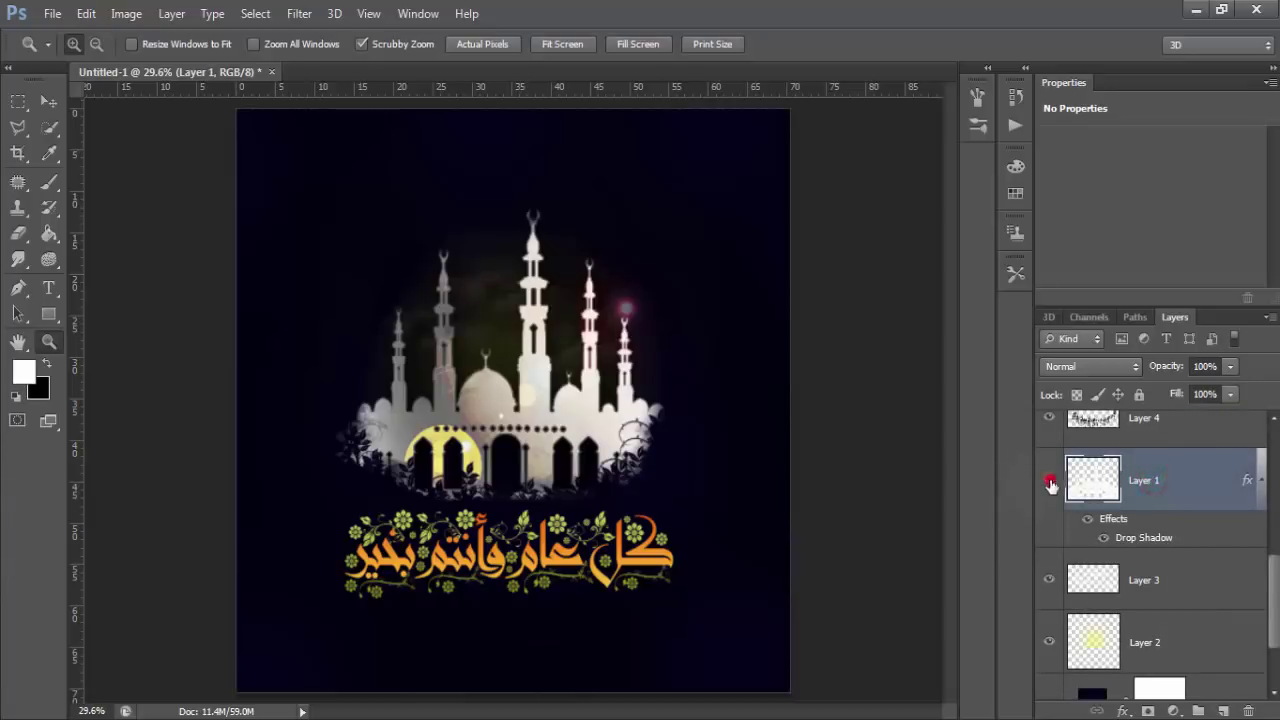
pyautogui.click(1049, 479)
pyautogui.click(1223, 711)
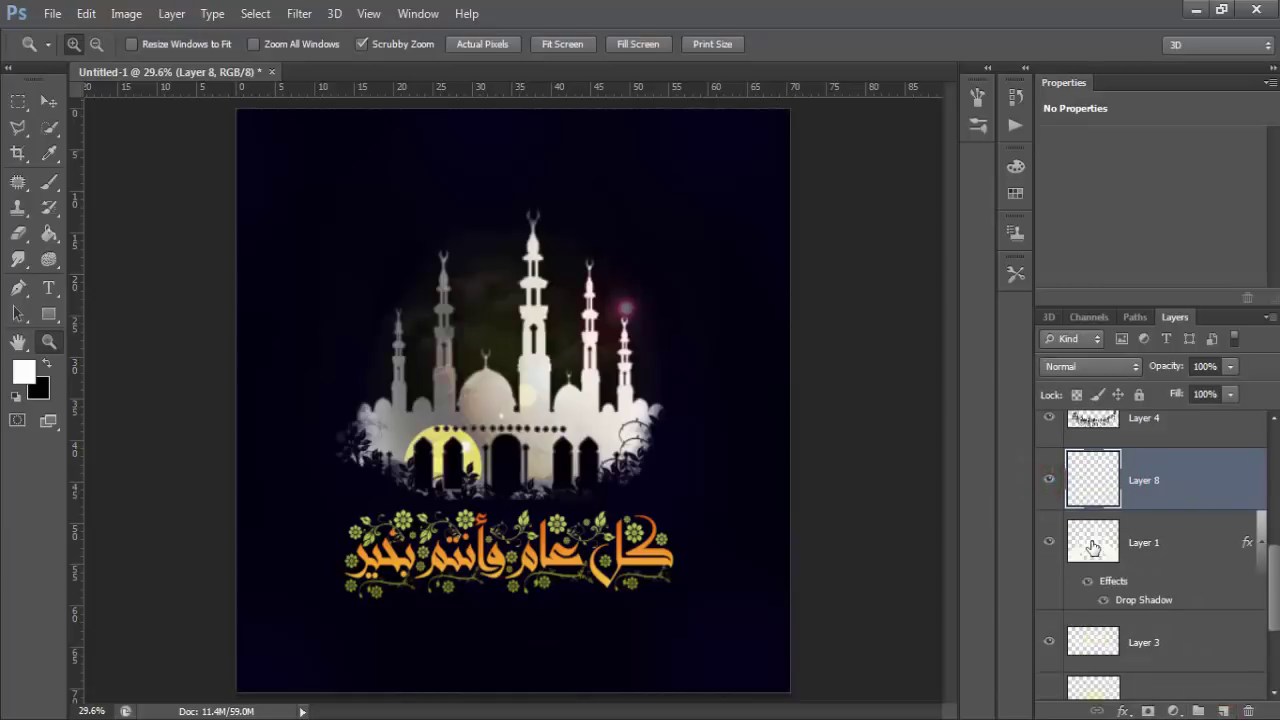
pyautogui.keyDown('ctrl'); pyautogui.click(1093, 547); pyautogui.keyUp('ctrl')
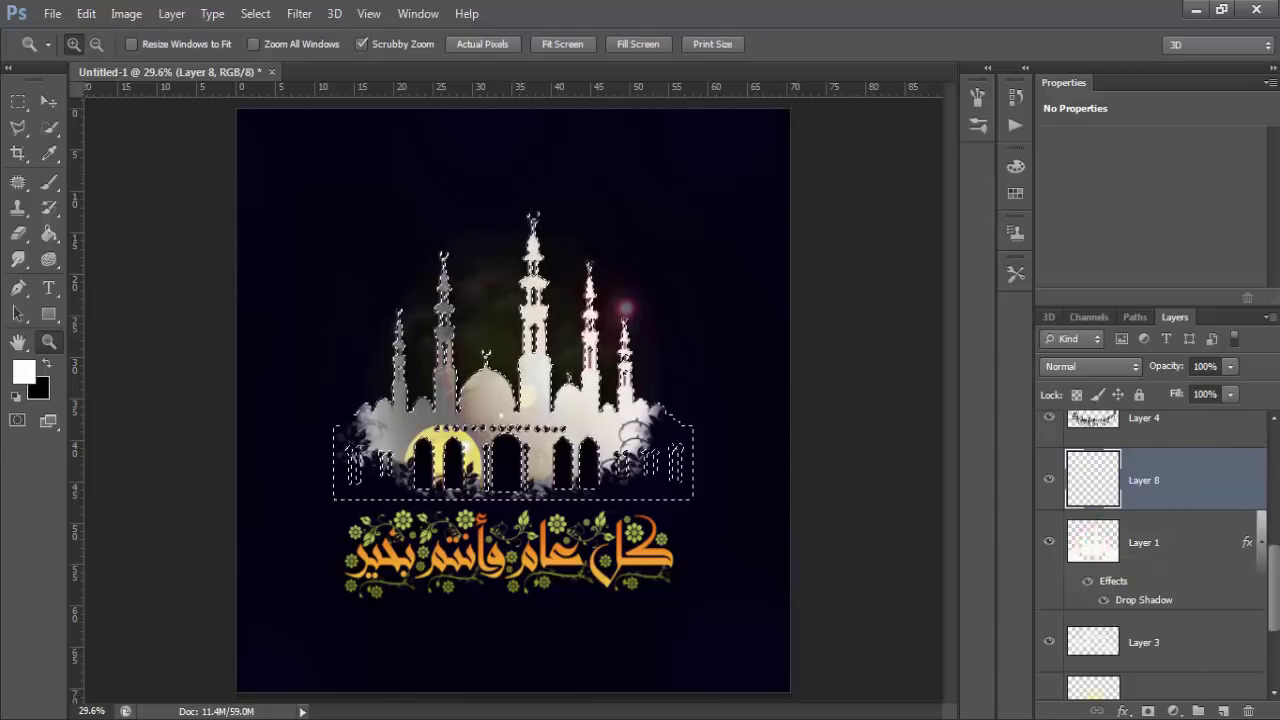
pyautogui.click(1120, 366)
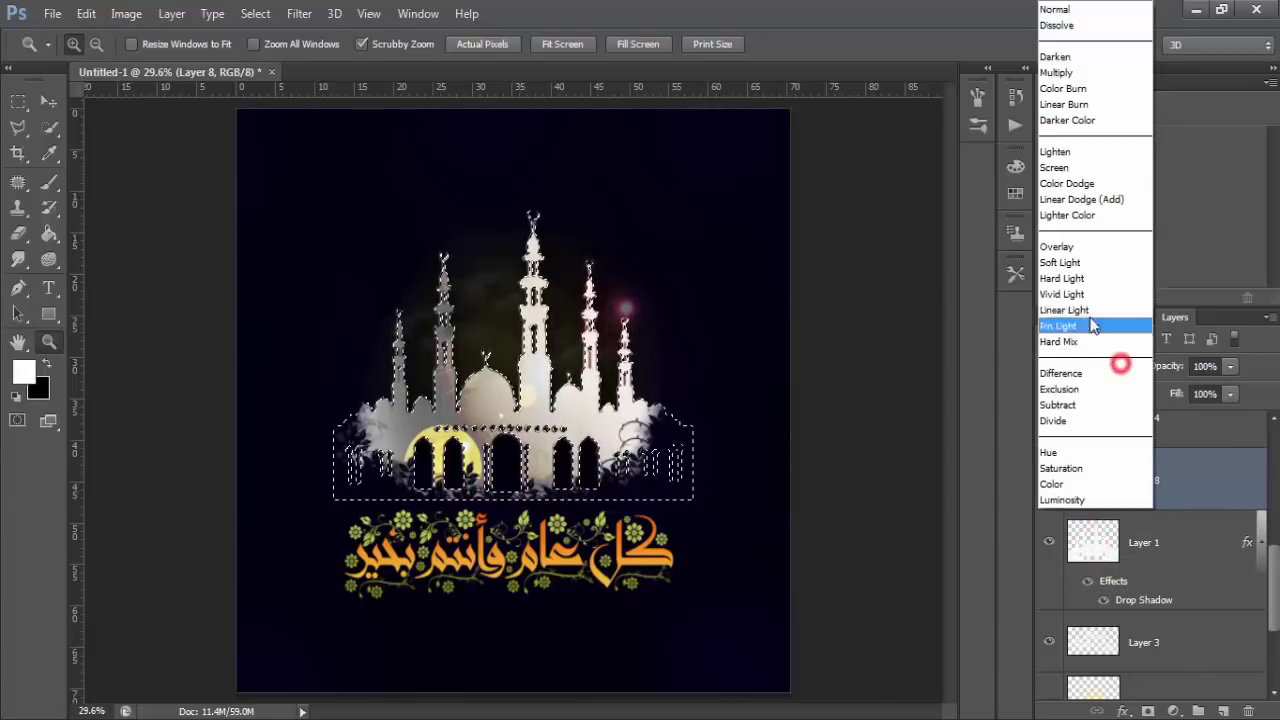
pyautogui.click(1073, 242)
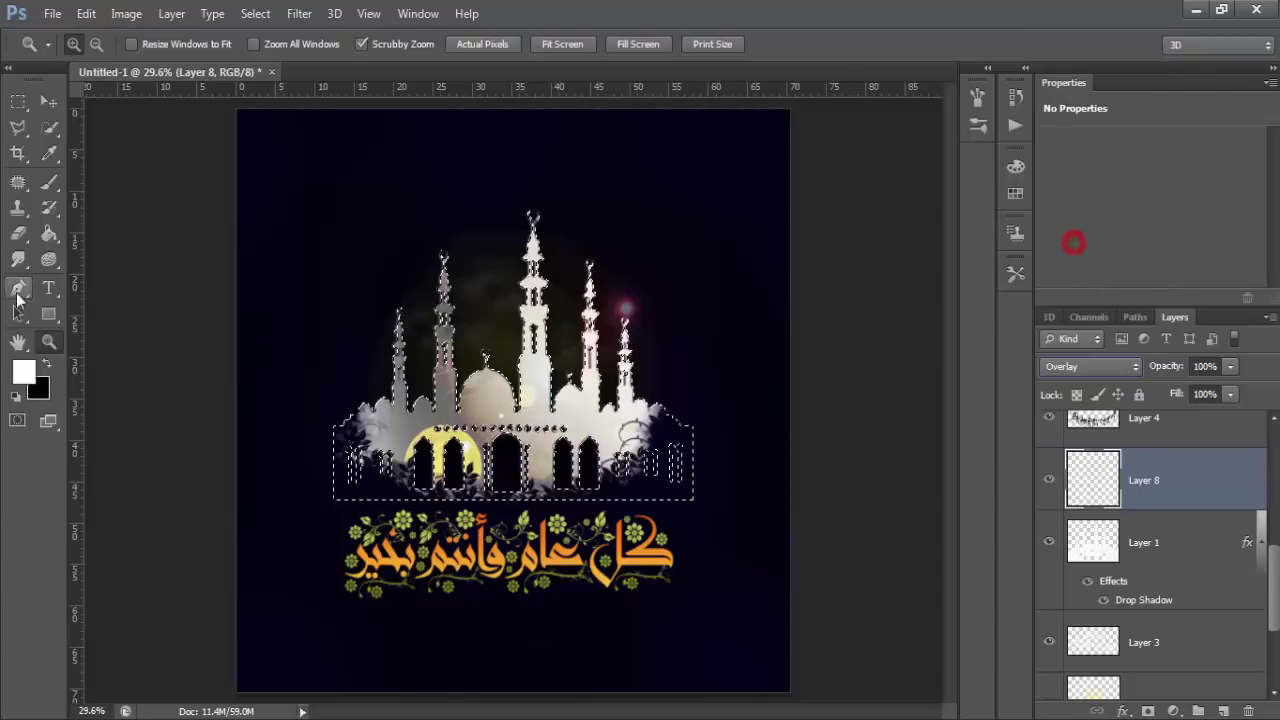
# Step: Switch to a soft round brush enlarged to 250 px
pyautogui.click(48, 183)
pyautogui.press(']')
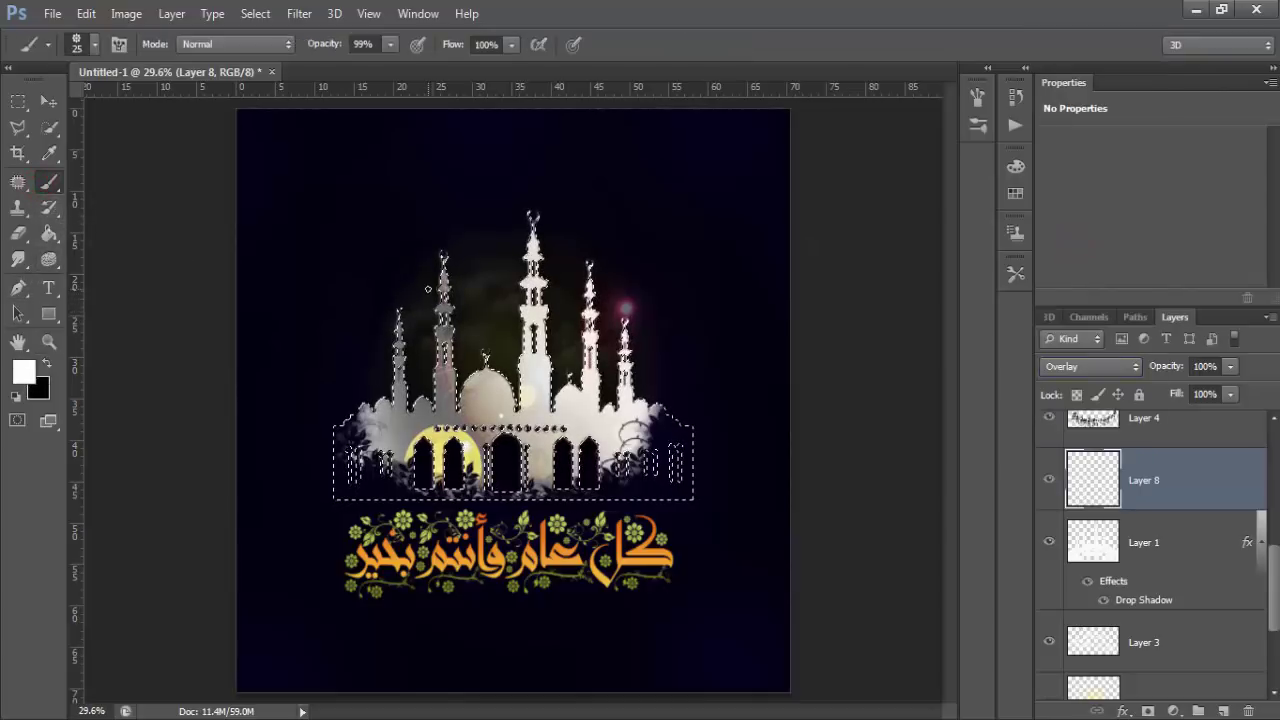
pyautogui.click(101, 42)
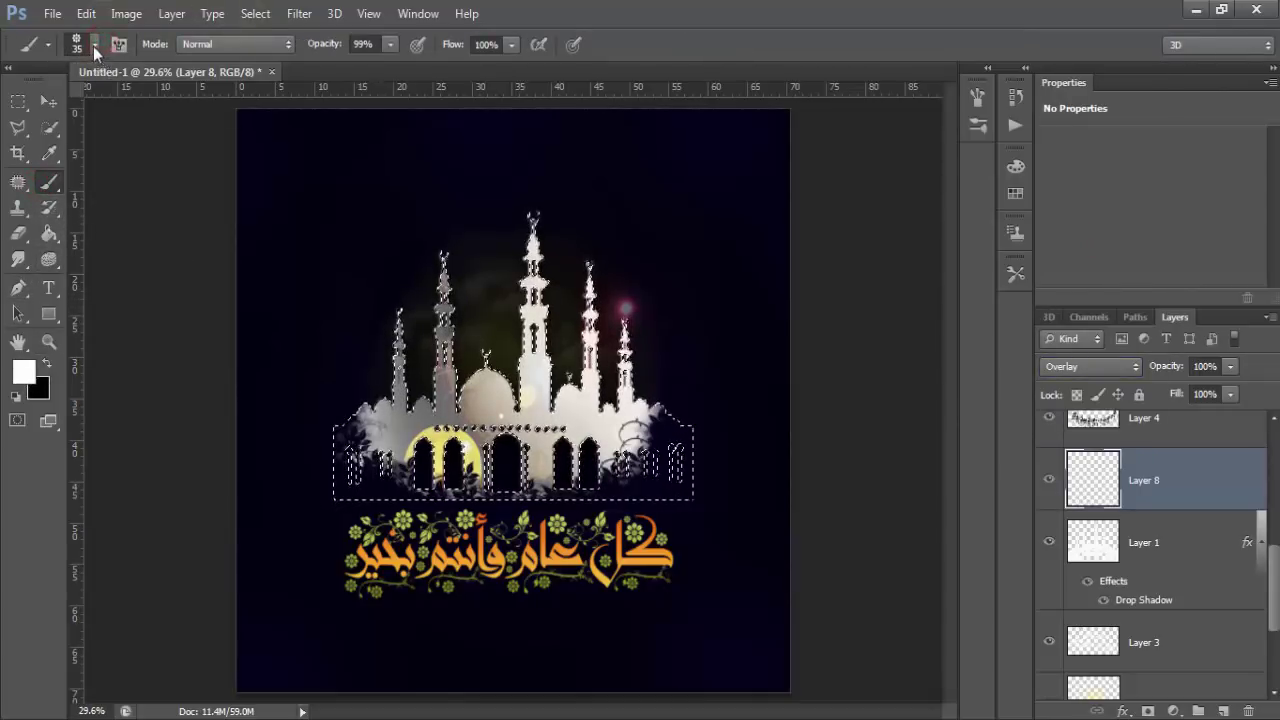
pyautogui.click(93, 46)
pyautogui.click(342, 310)
pyautogui.scroll(5, 366, 188)
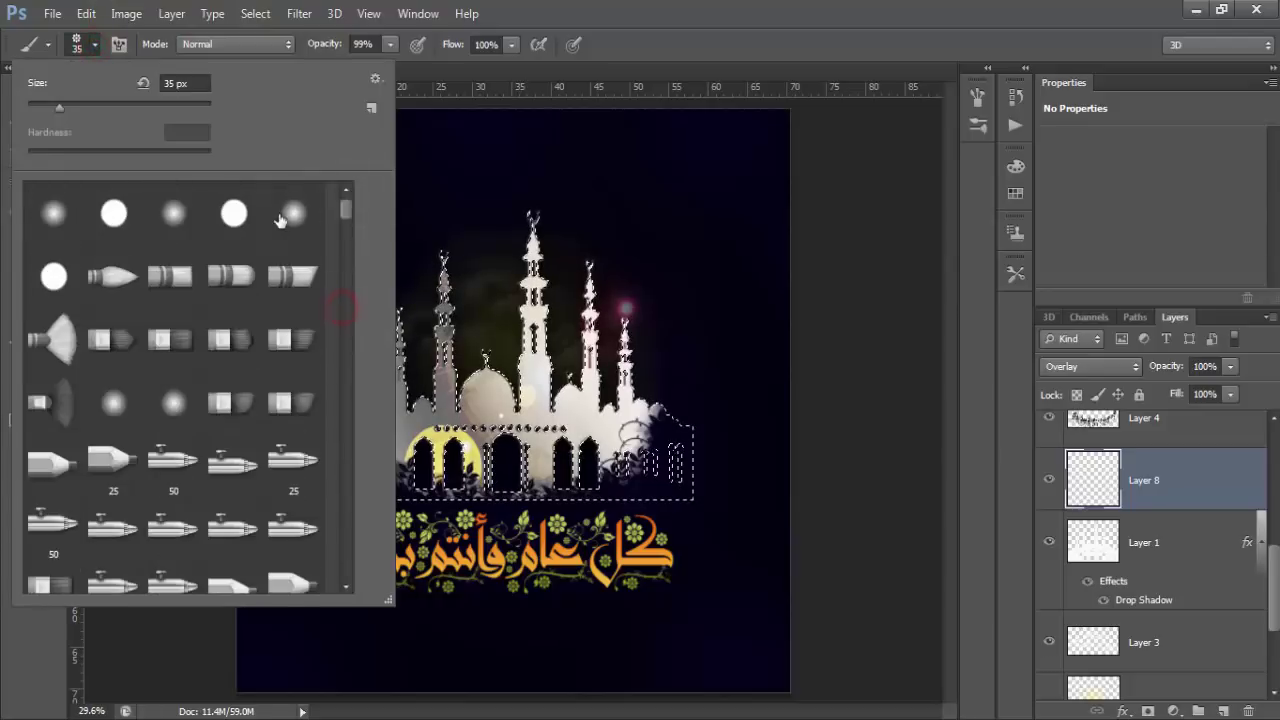
pyautogui.click(286, 214)
pyautogui.click(728, 31)
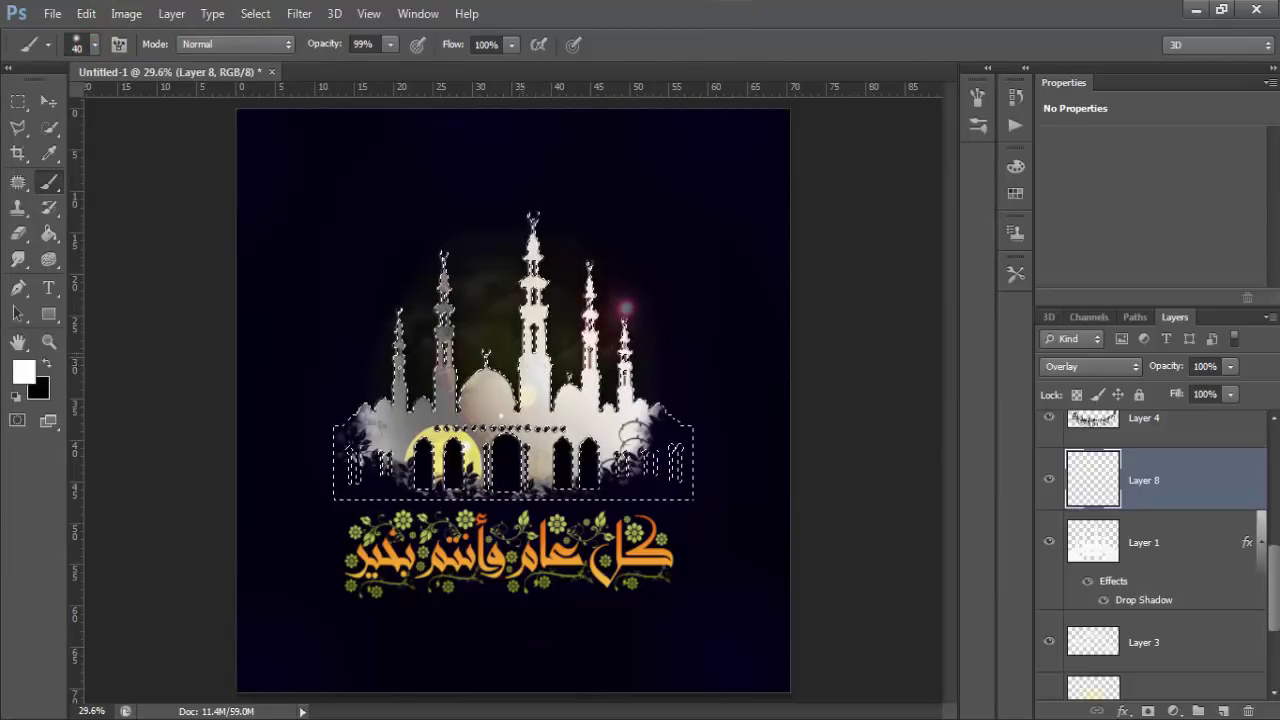
pyautogui.press(']')
pyautogui.press(']')
pyautogui.press(']')
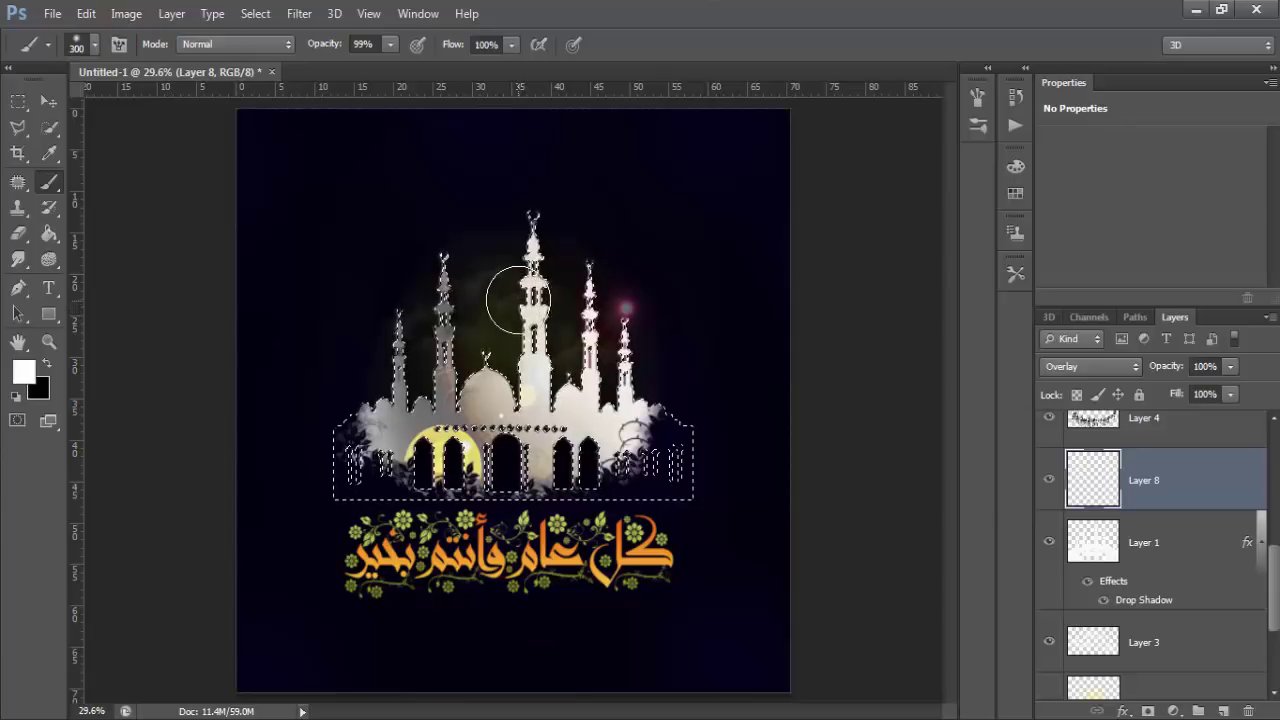
# Step: Paint soft white at up to 300 px over the selected mosque, then deselect and compare
pyautogui.click(514, 277)
pyautogui.click(415, 362)
pyautogui.press(']')
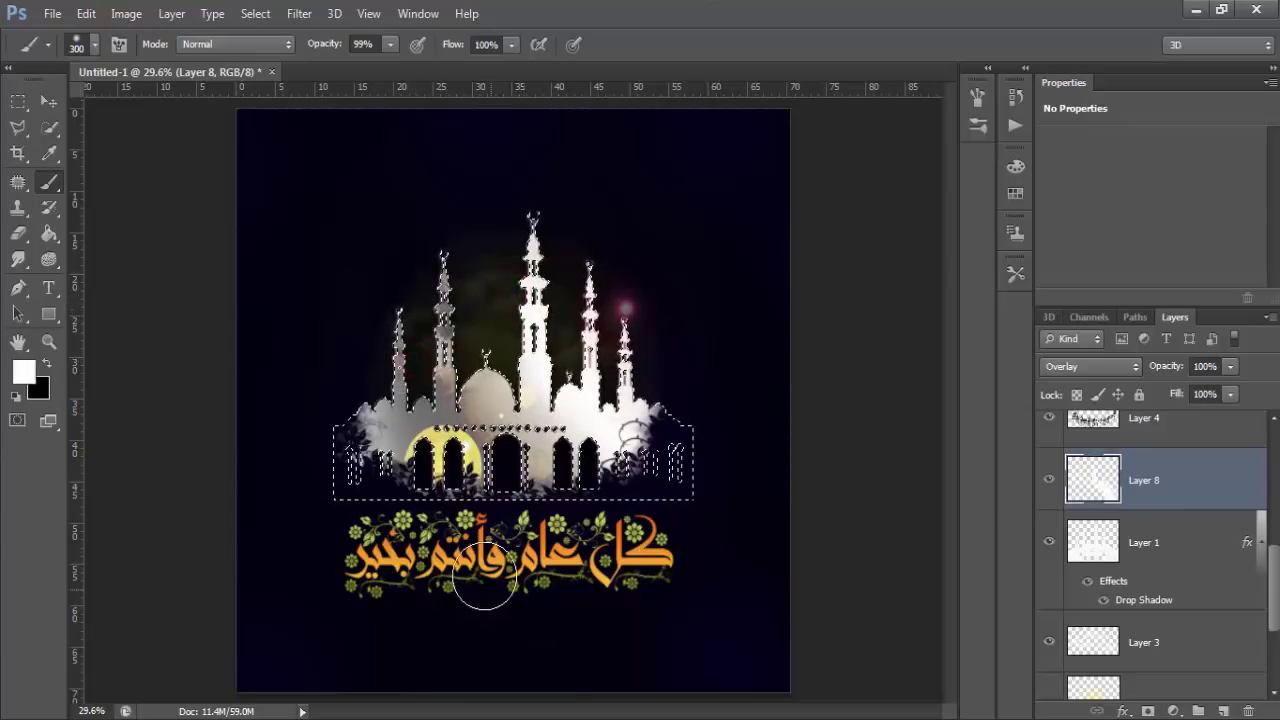
pyautogui.click(542, 515)
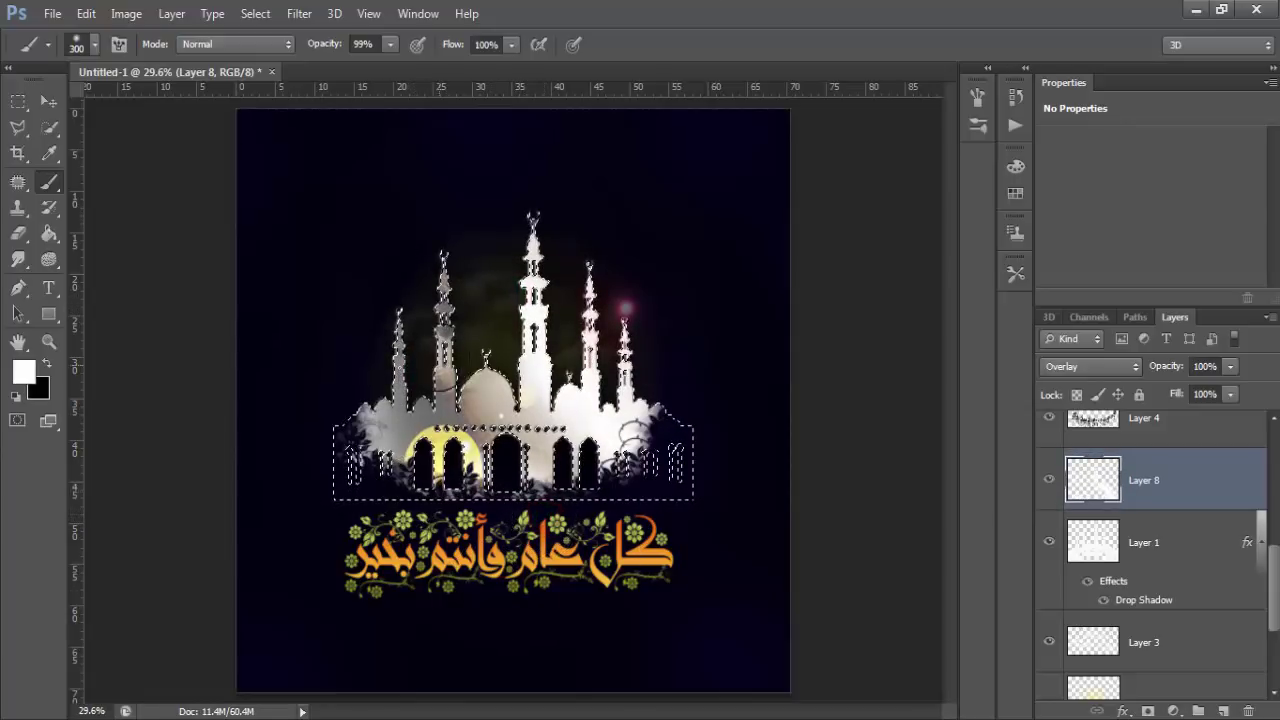
pyautogui.click(430, 345)
pyautogui.click(490, 285)
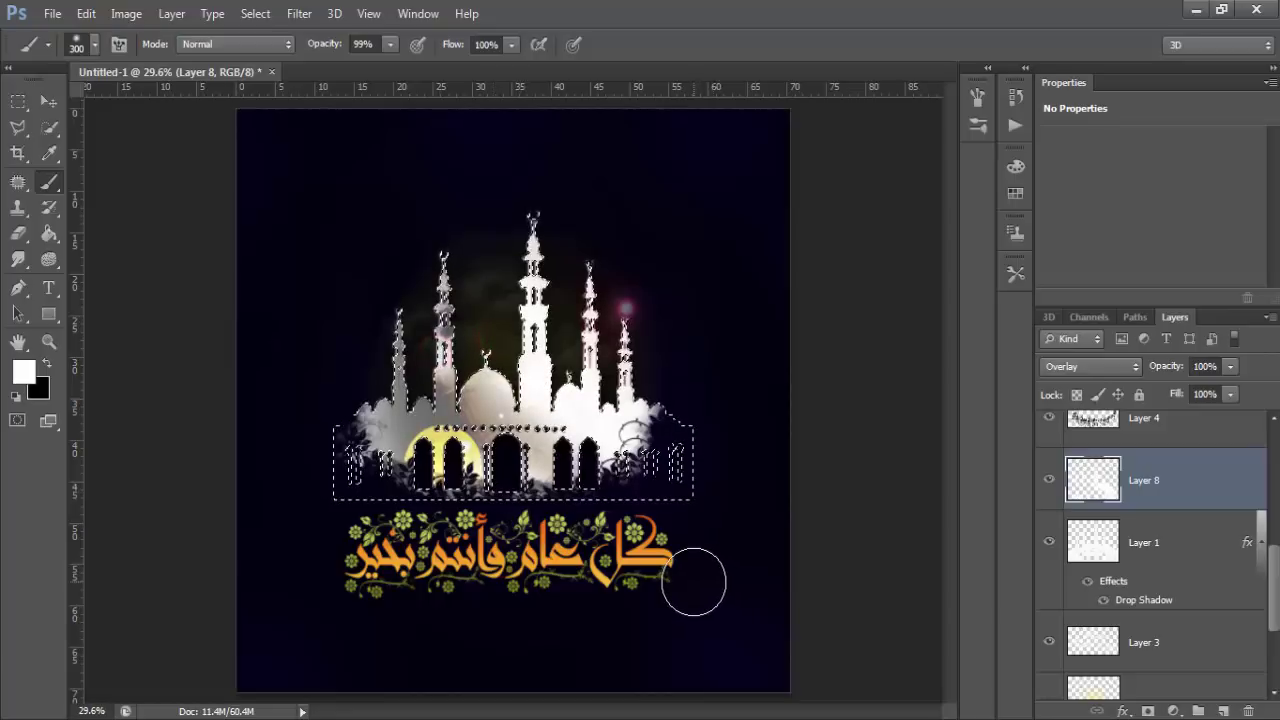
pyautogui.hotkey('ctrl', 'd')
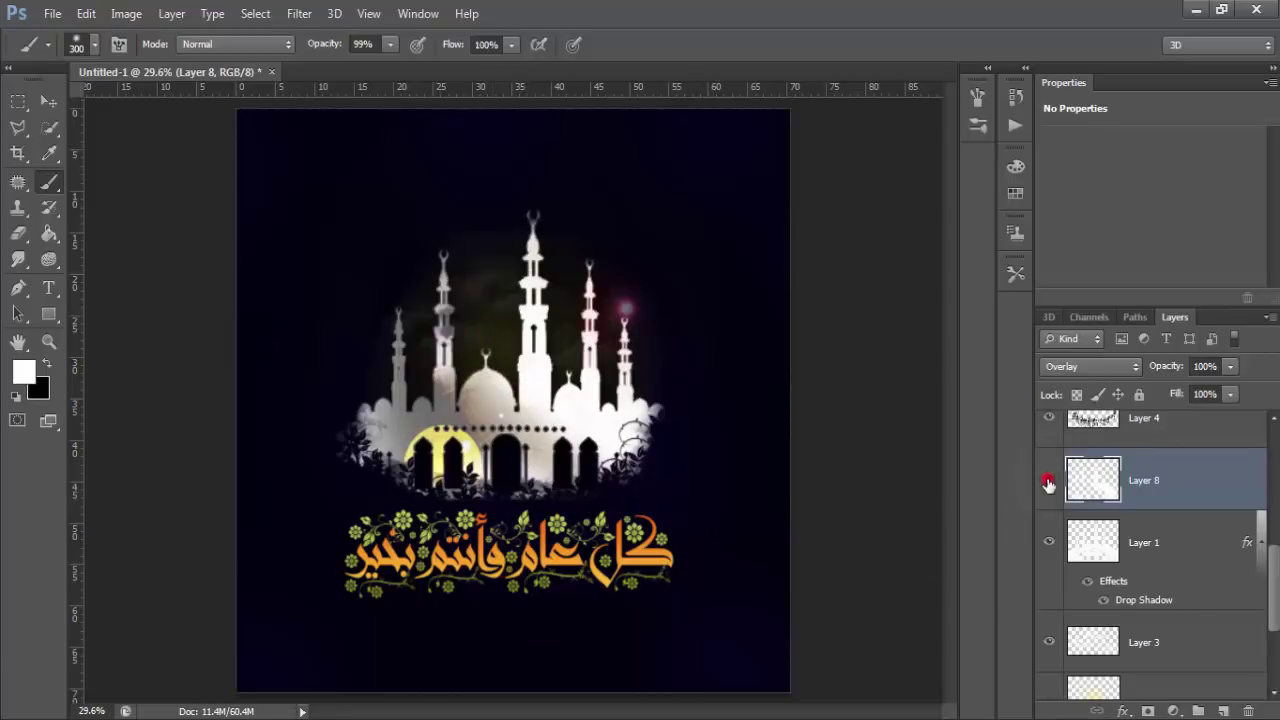
pyautogui.click(1048, 482)
pyautogui.click(1048, 481)
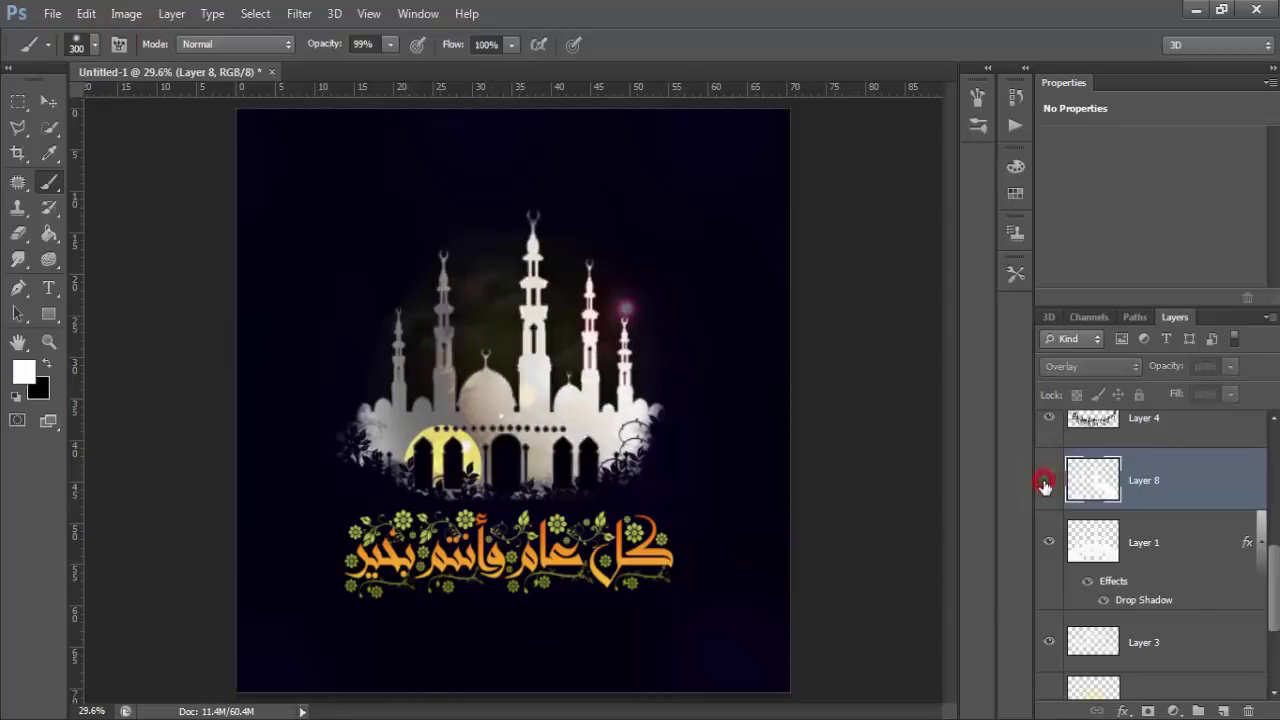
# Step: Collapse the fx effect lists of the Arabic text layer and Layer 1
pyautogui.click(49, 343)
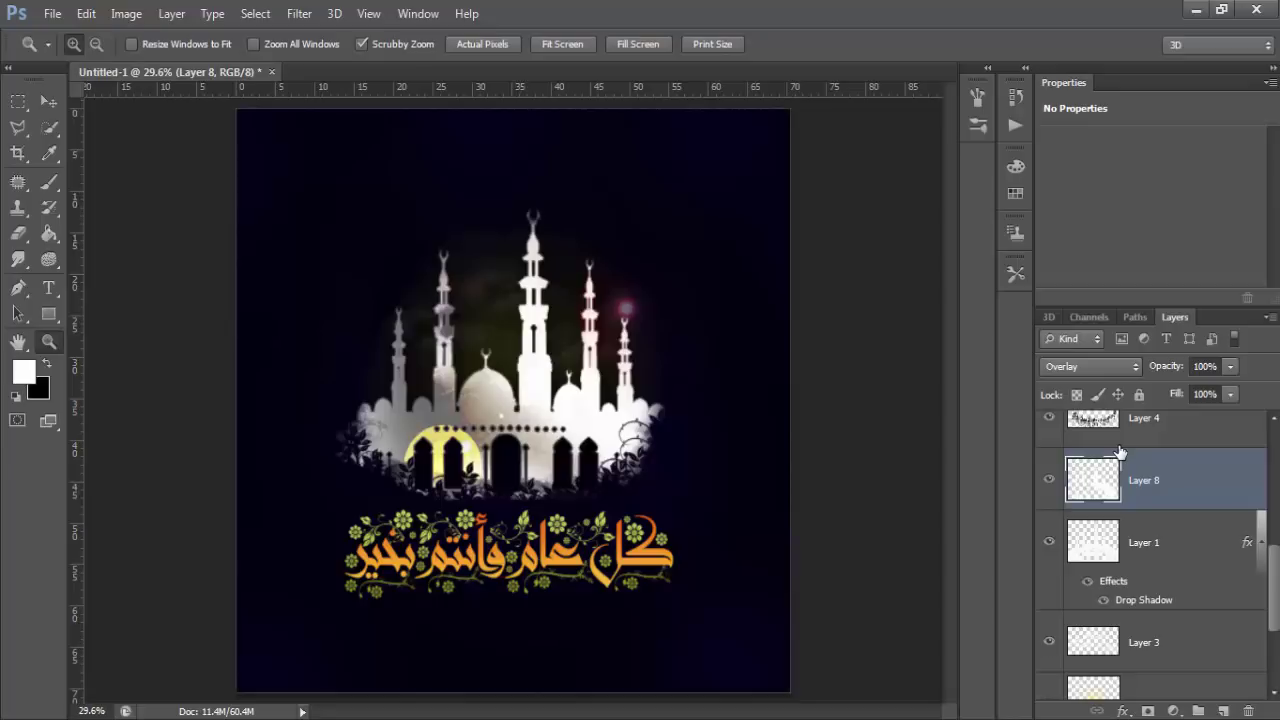
pyautogui.scroll(5, 1095, 518)
pyautogui.scroll(1, 1095, 518)
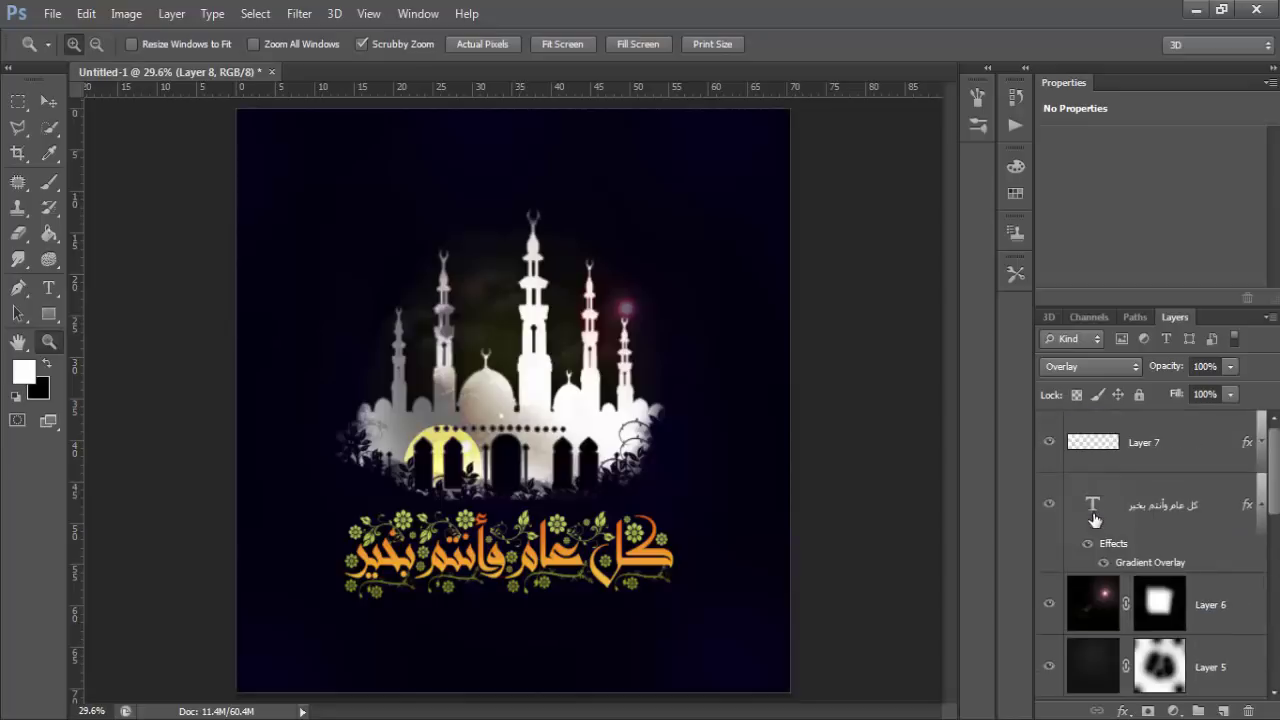
pyautogui.click(1264, 529)
pyautogui.scroll(-3, 1244, 563)
pyautogui.scroll(-2, 1244, 563)
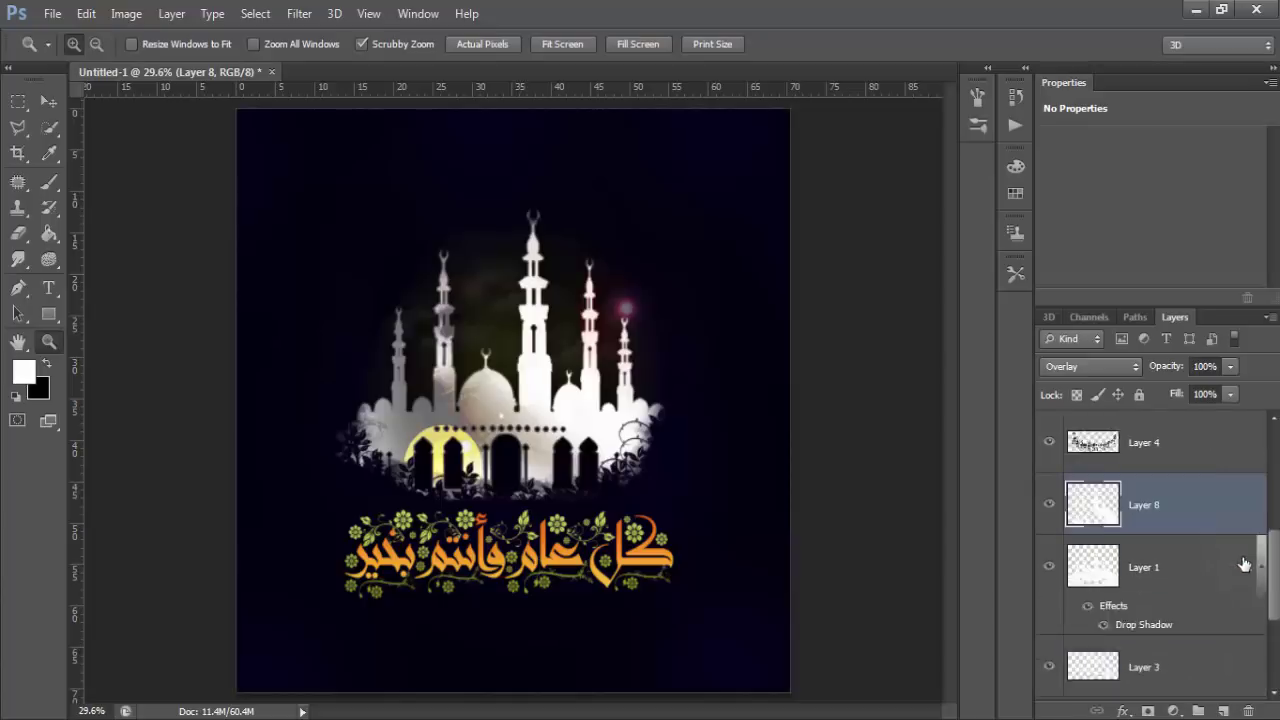
pyautogui.scroll(-3, 1244, 563)
pyautogui.scroll(4, 1239, 554)
pyautogui.click(1261, 631)
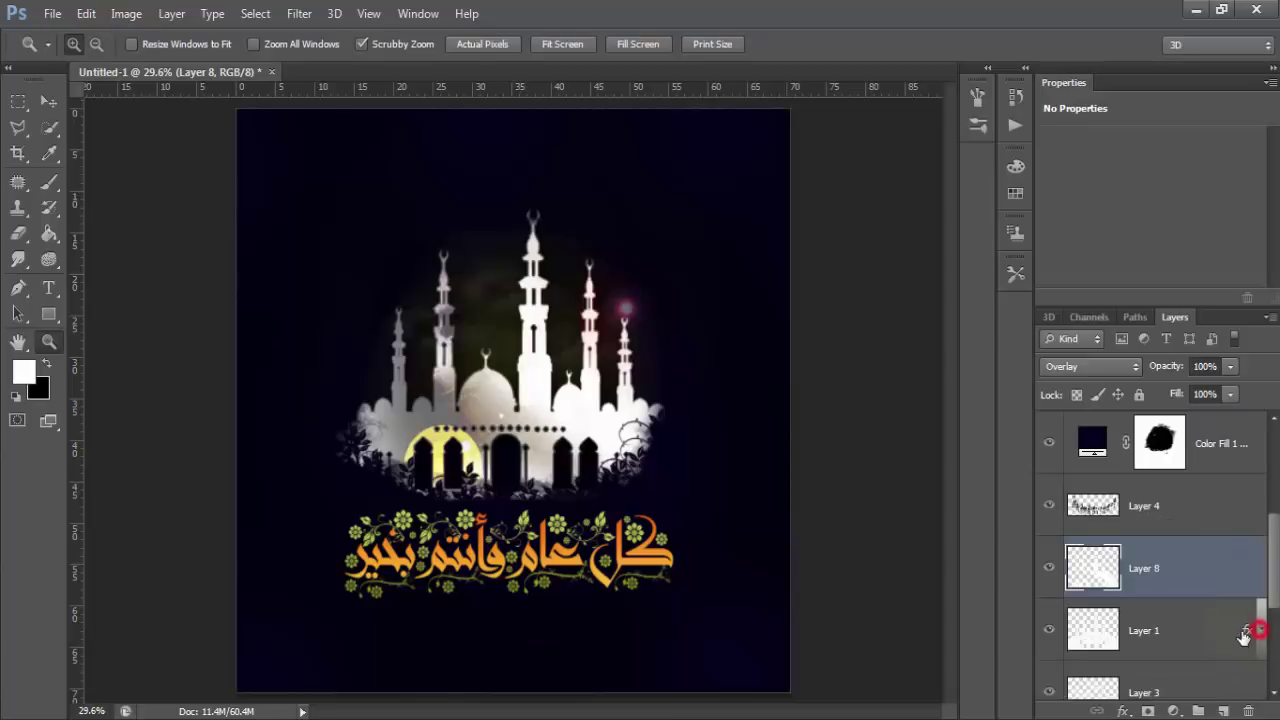